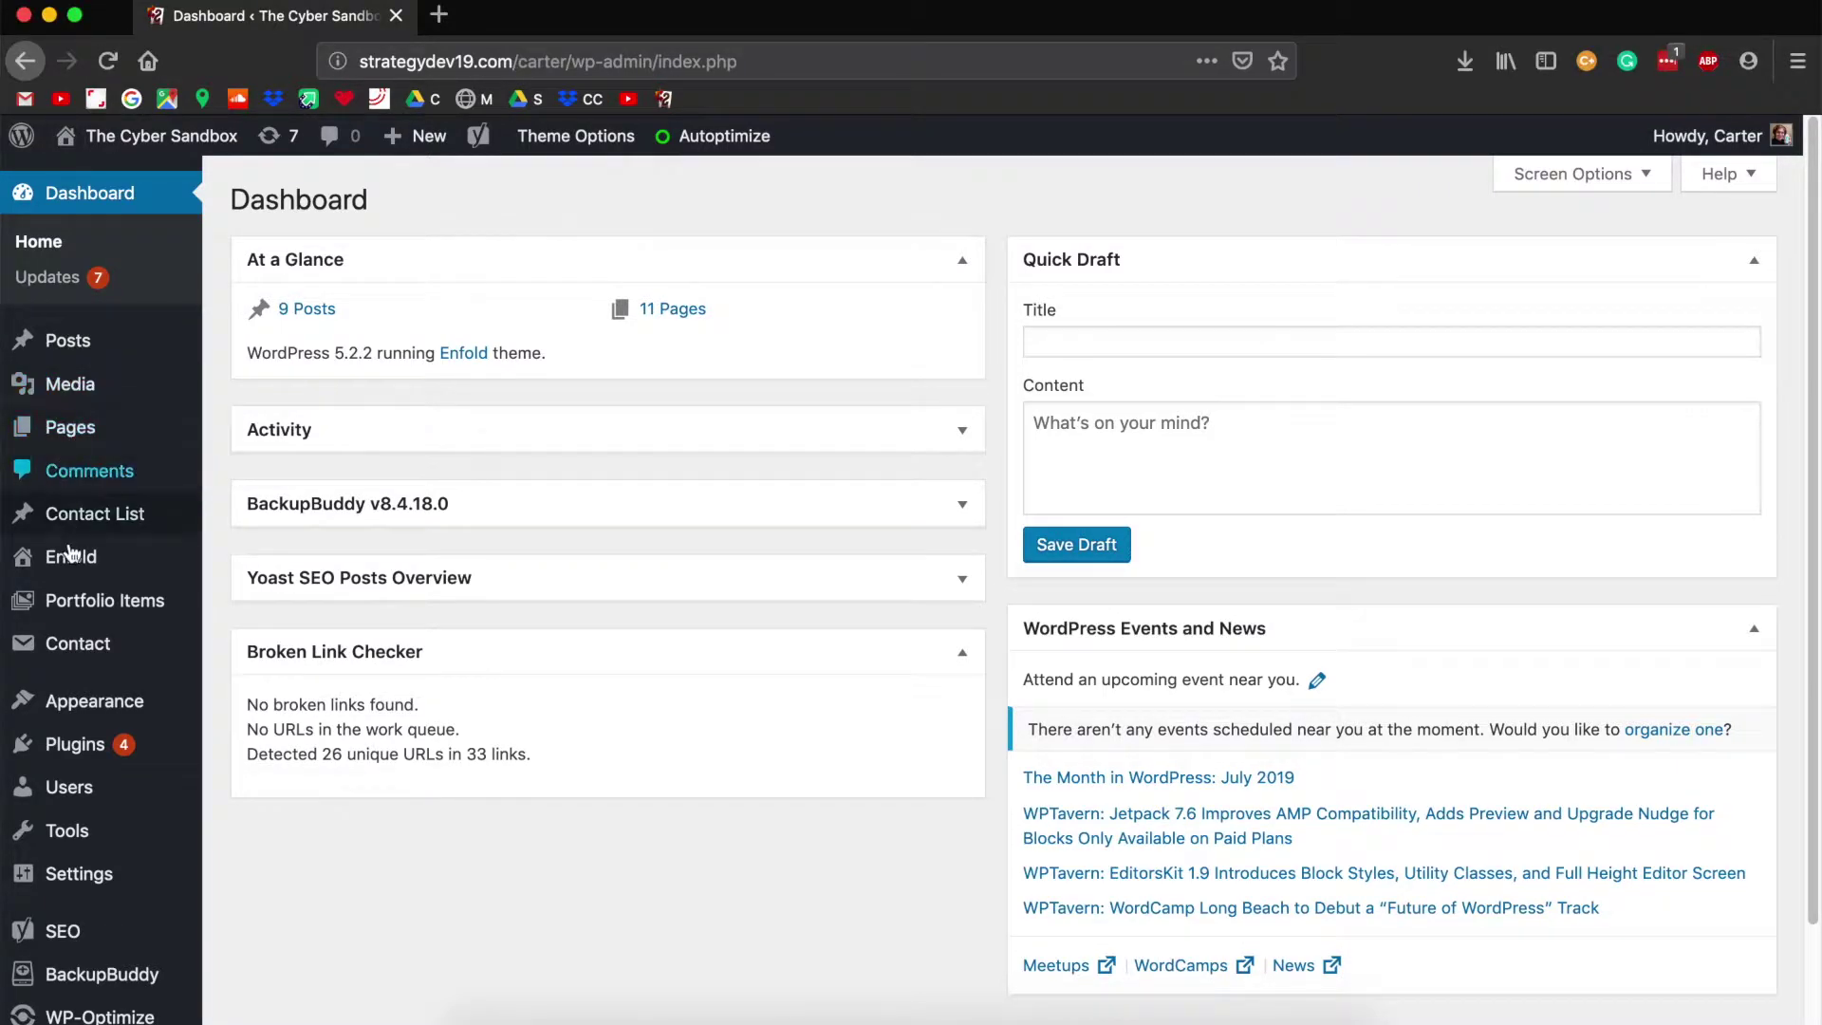
Step: Open the Fullwidth Easy Sliders portfolio item for editing
click(132, 606)
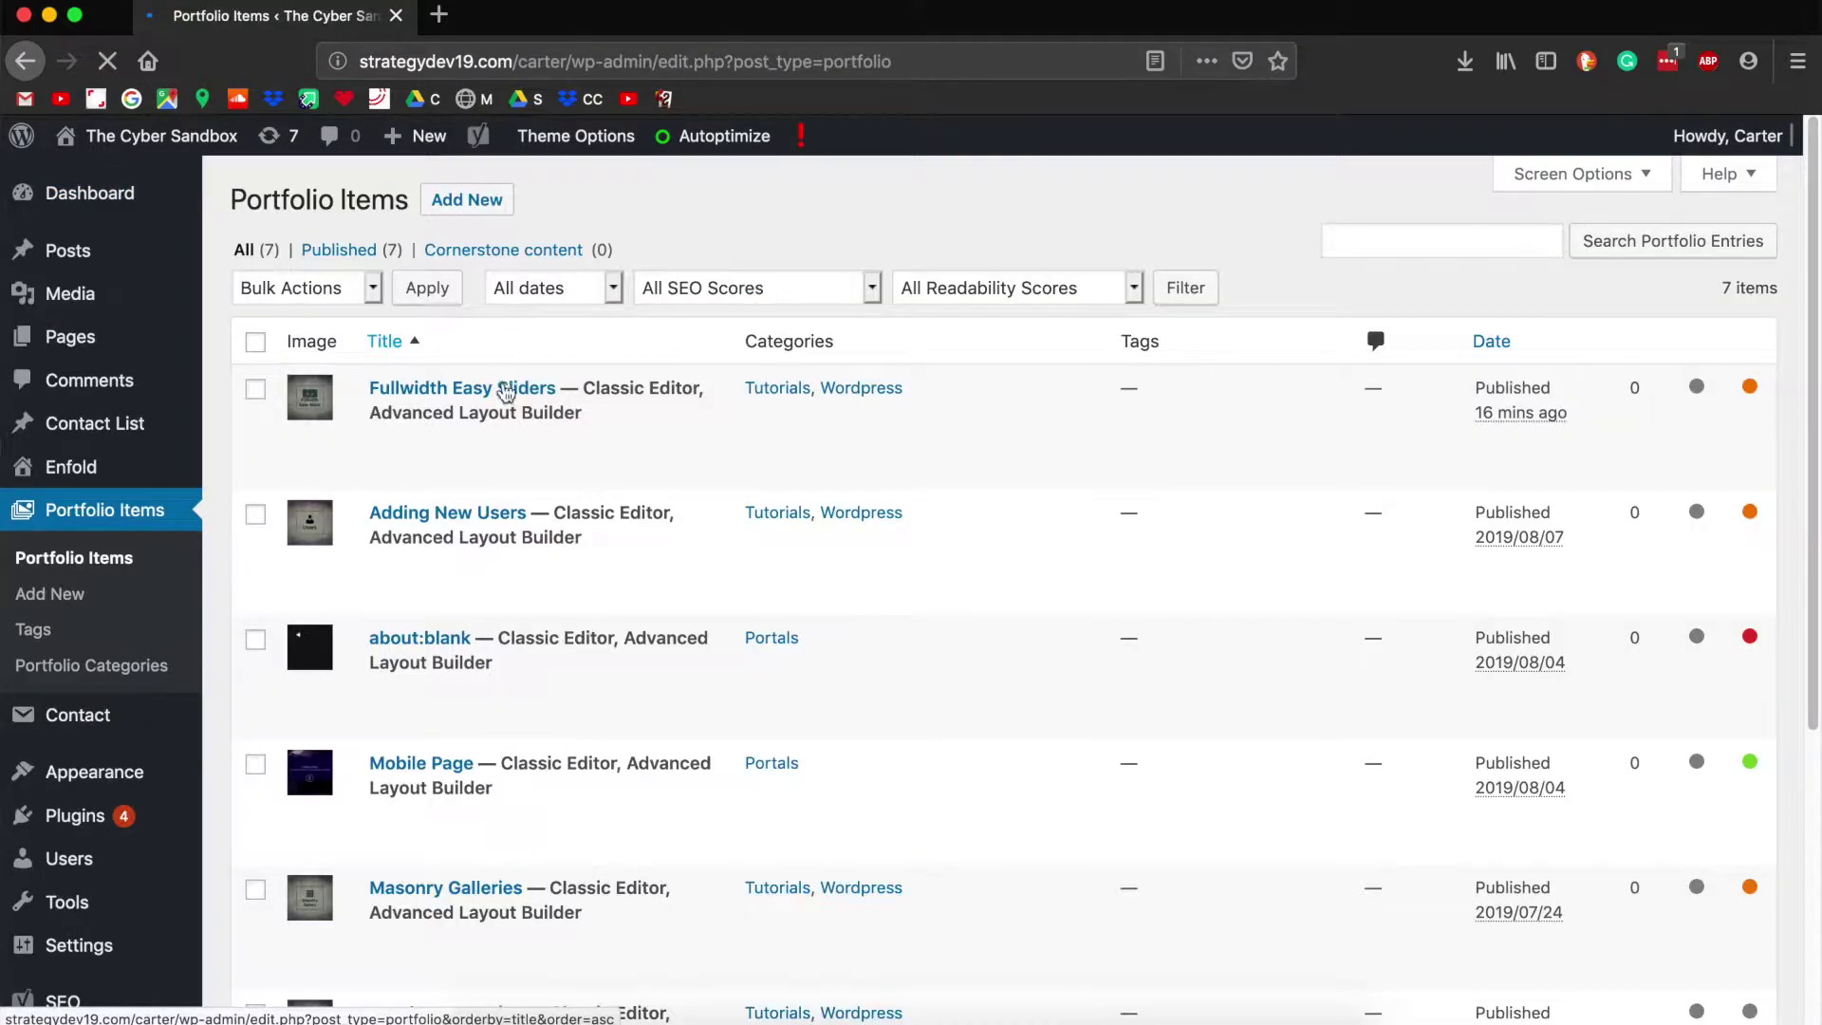
click(510, 391)
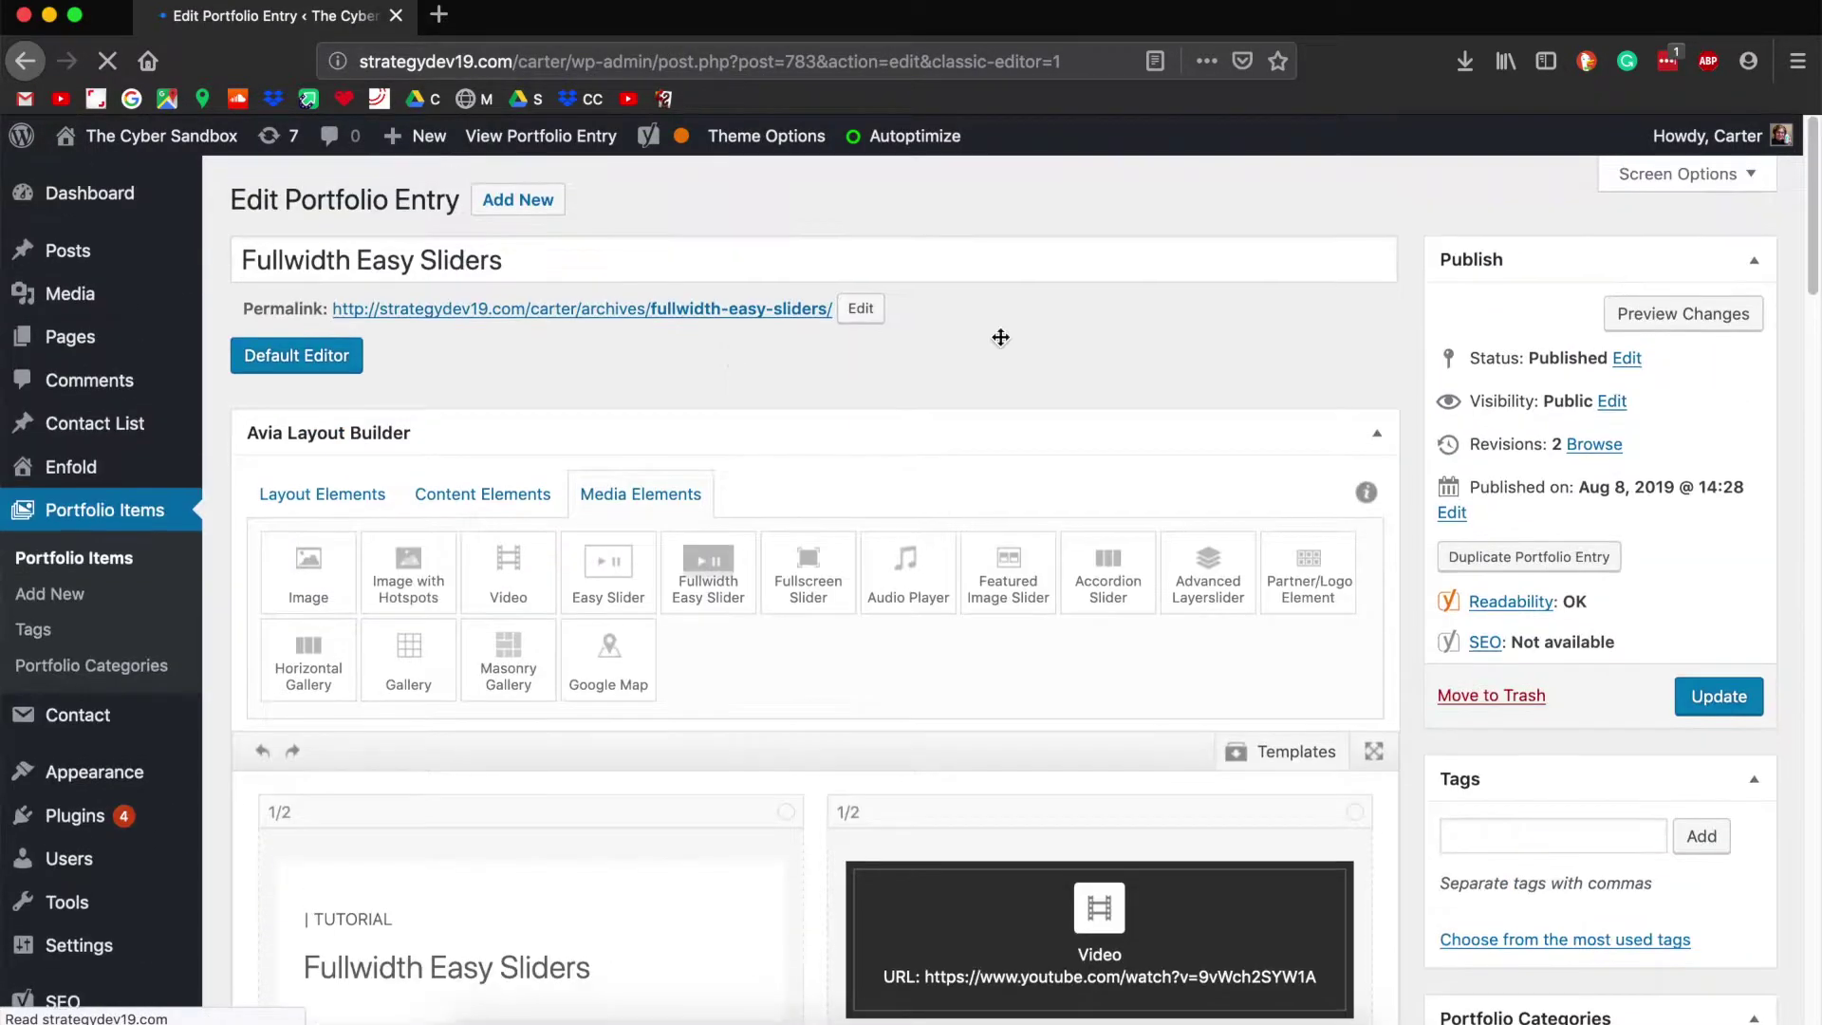
Step: Preview the Fullwidth Easy Sliders page in its current form, and close the preview
click(1678, 315)
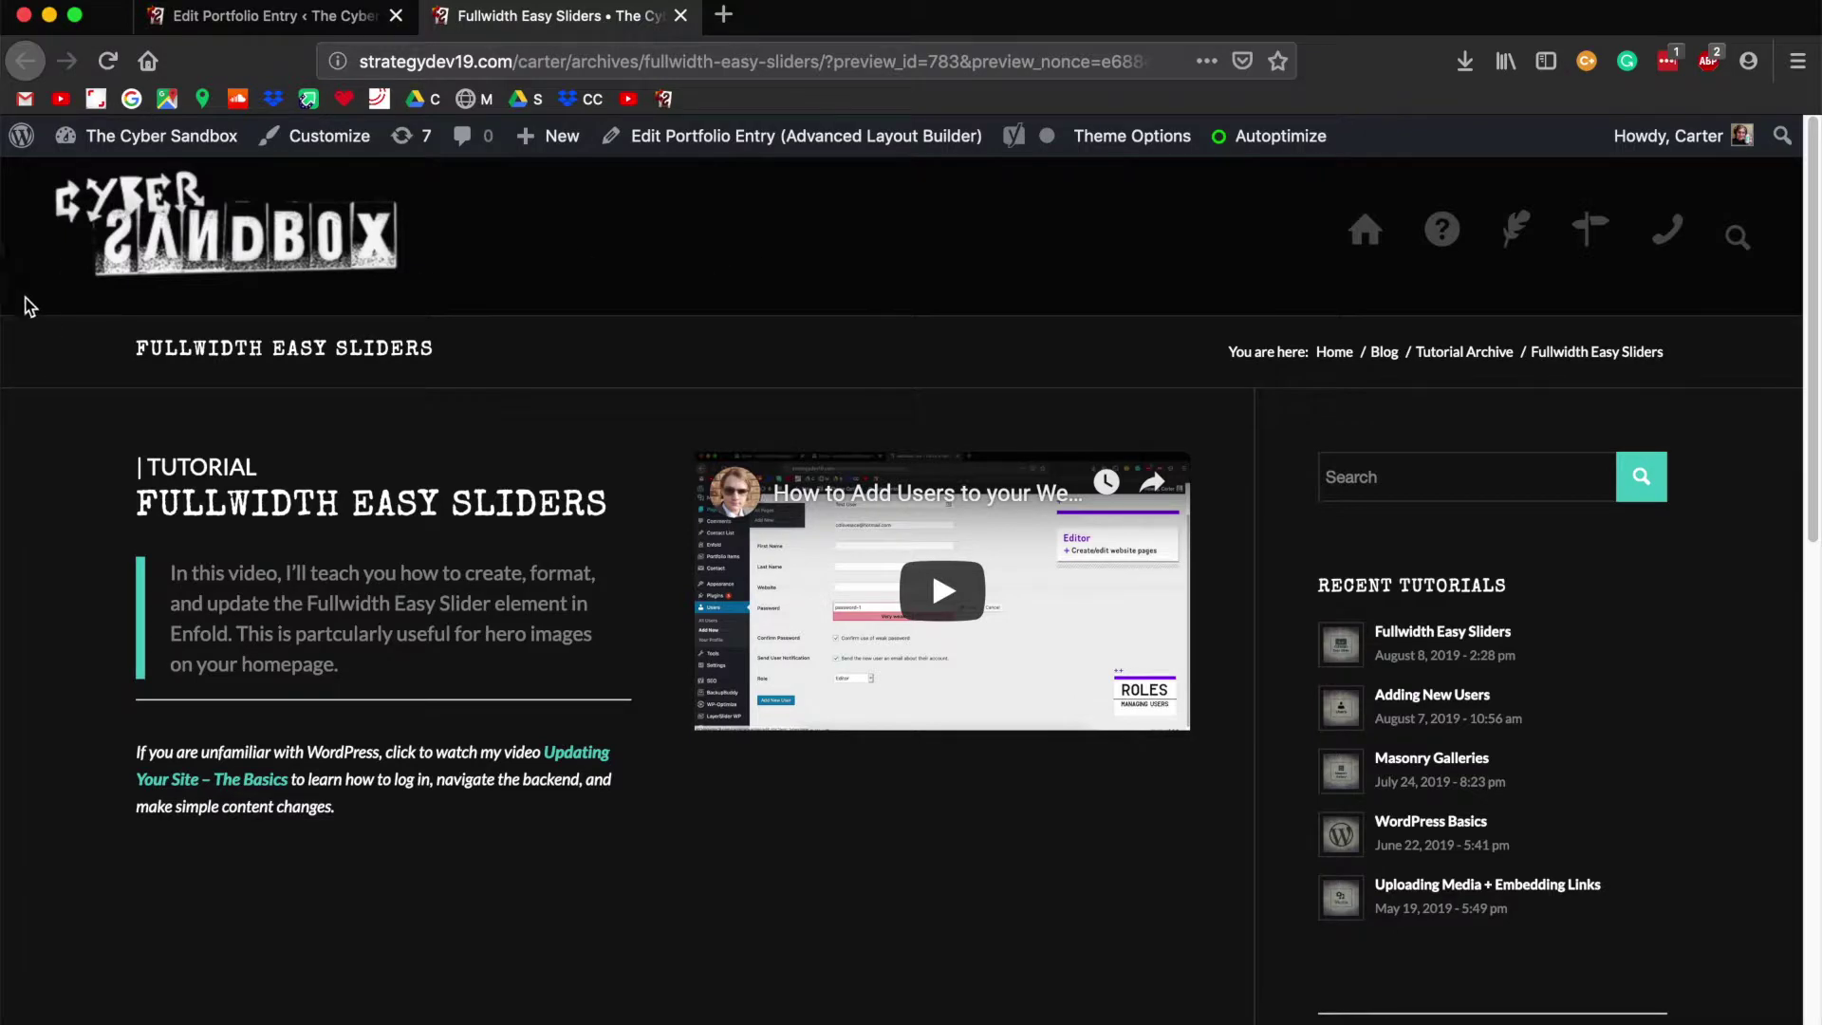
scroll(123, 342, down, 1)
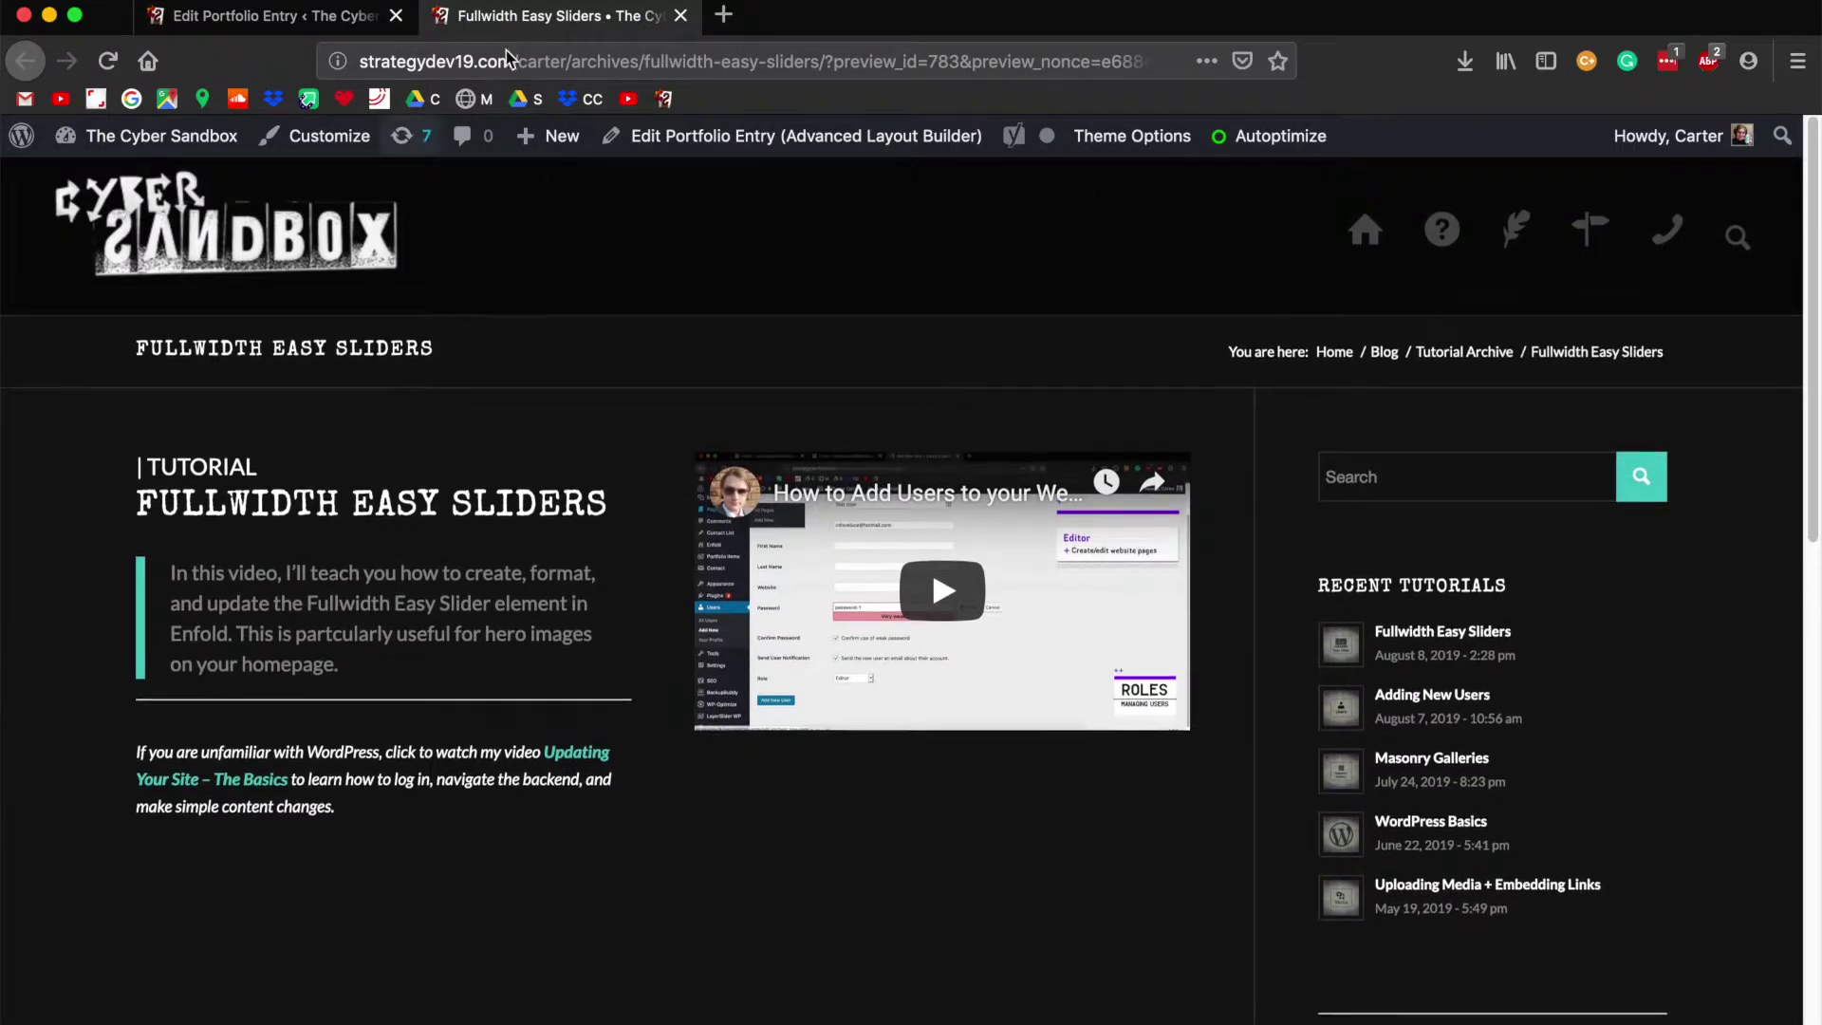
click(680, 15)
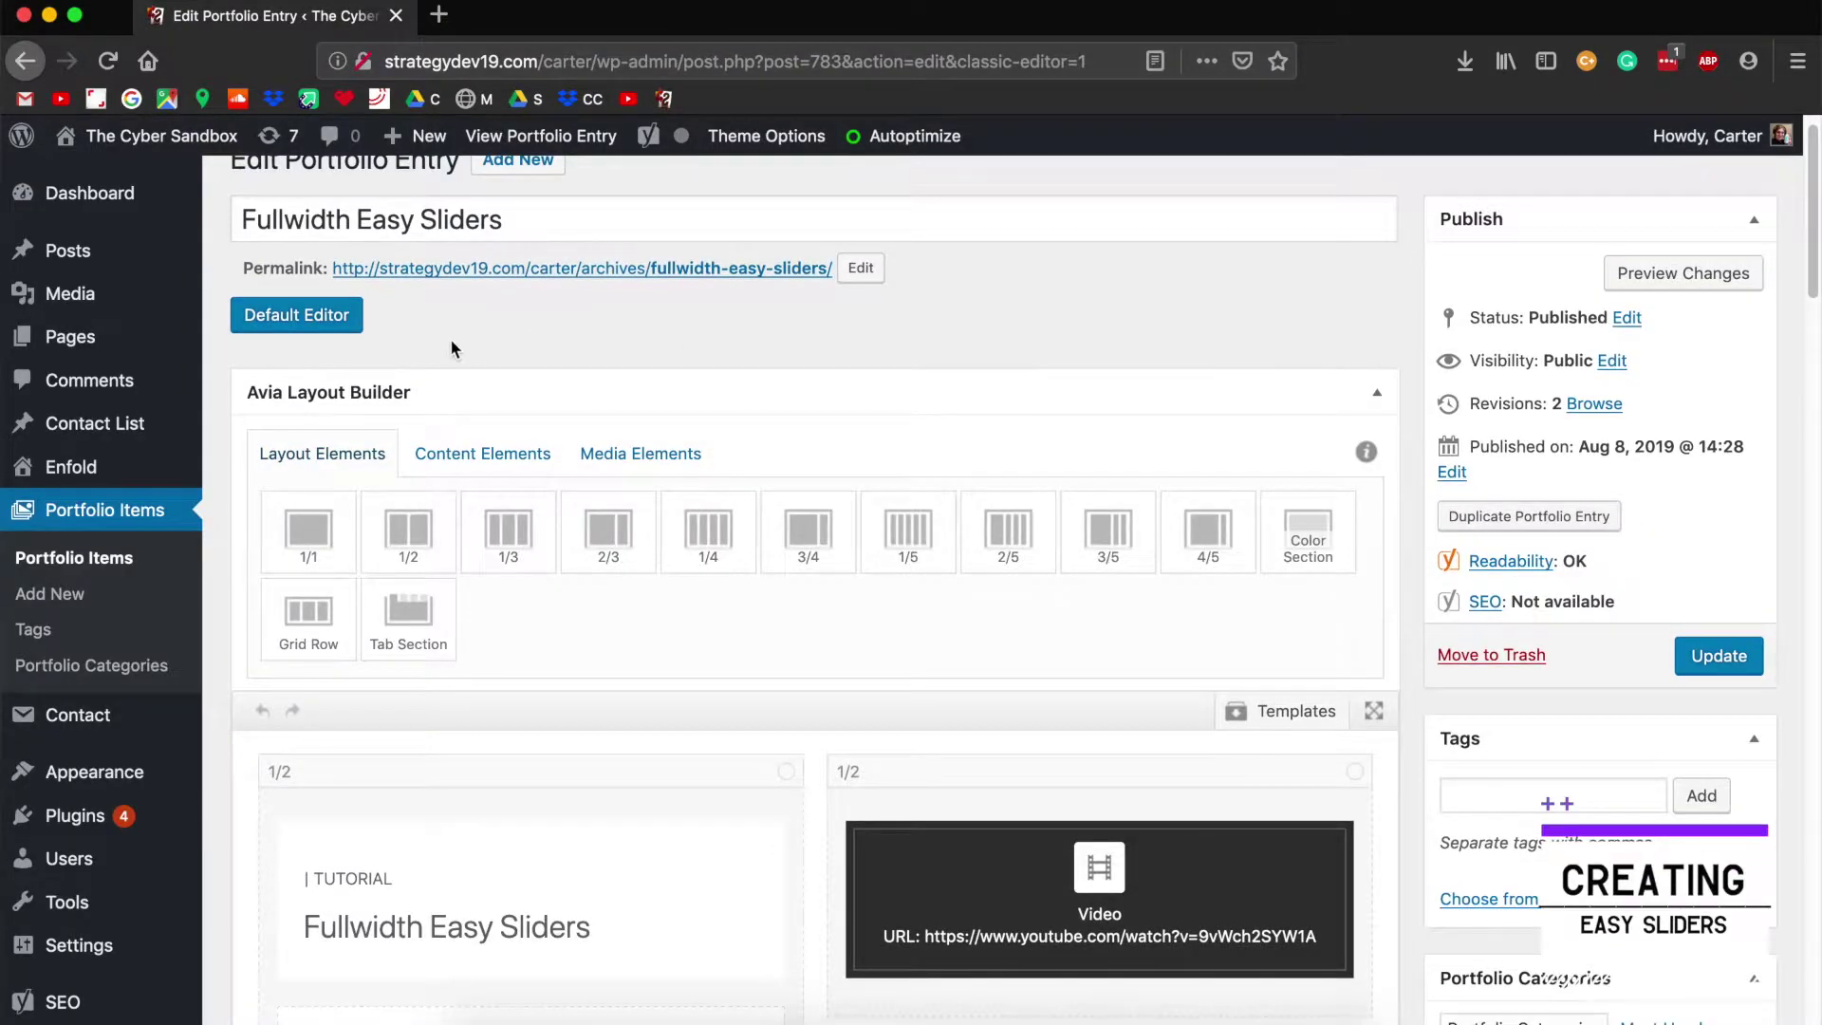
Step: Add a Fullwidth Easy Slider media element at the top of the page layout, above the two 1/2 columns
click(657, 469)
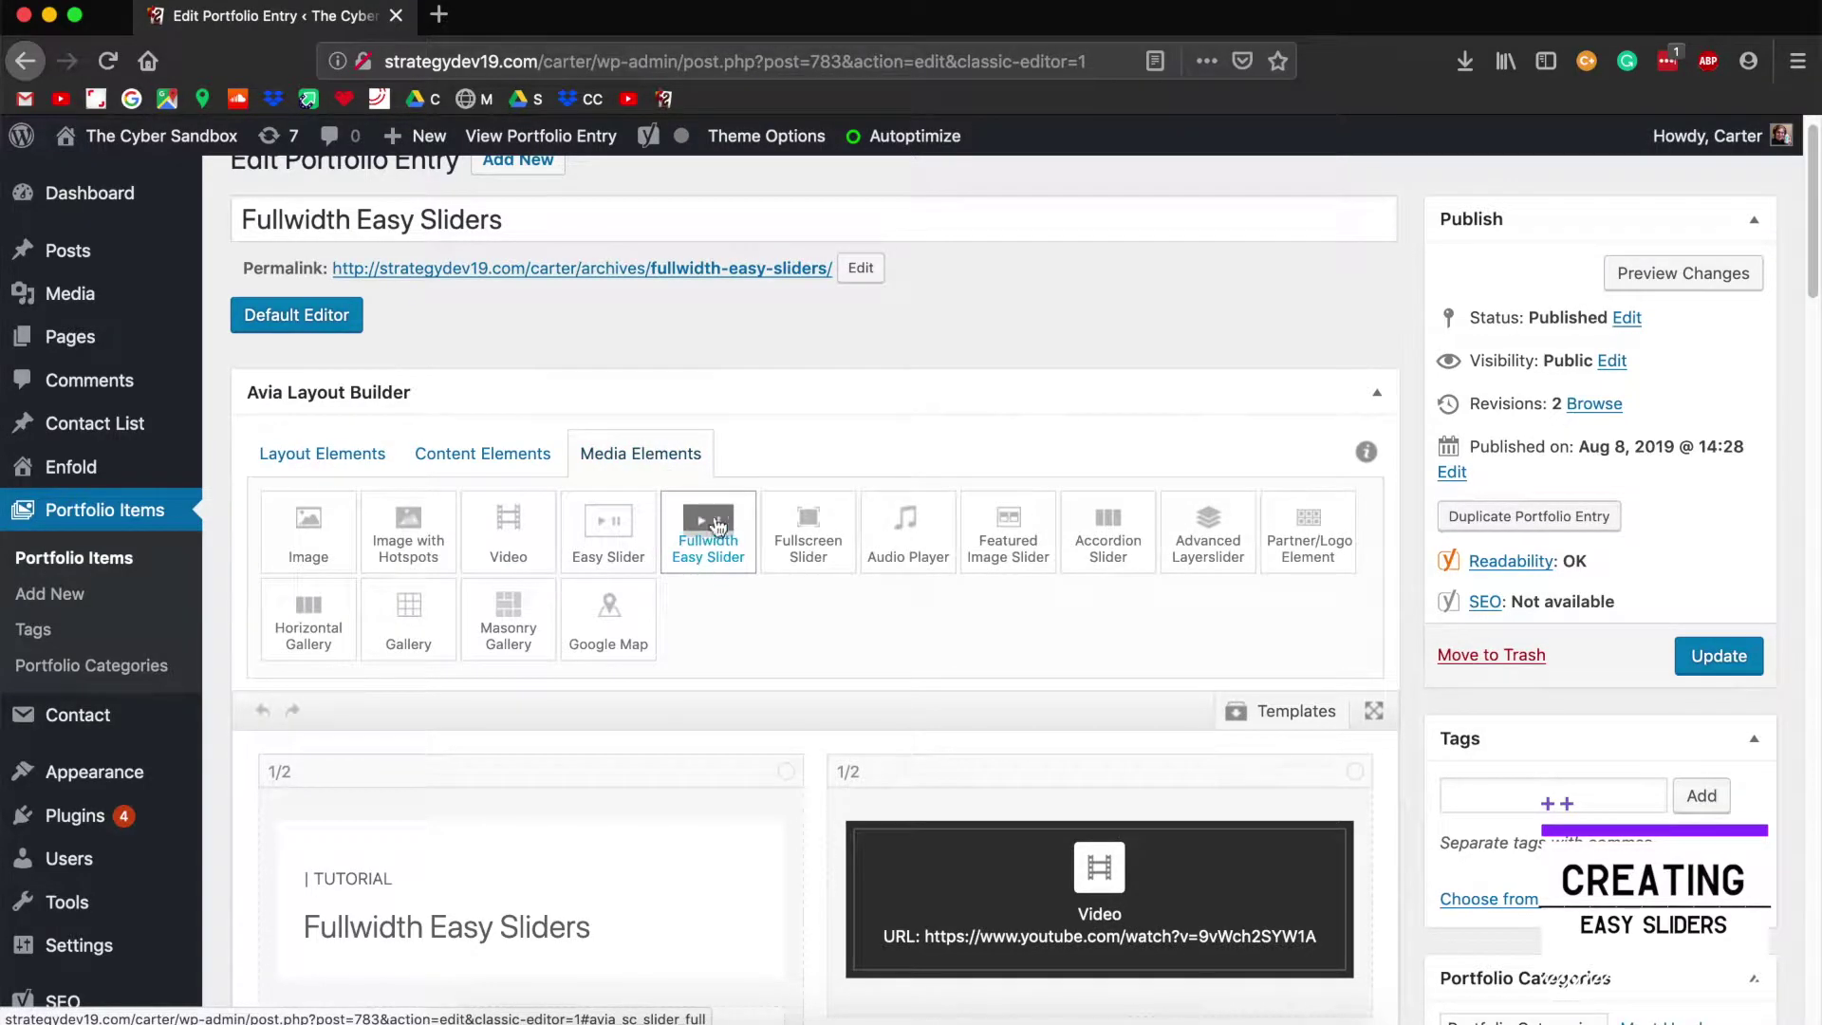
scroll(713, 520, down, 1)
drag(713, 520, 744, 699)
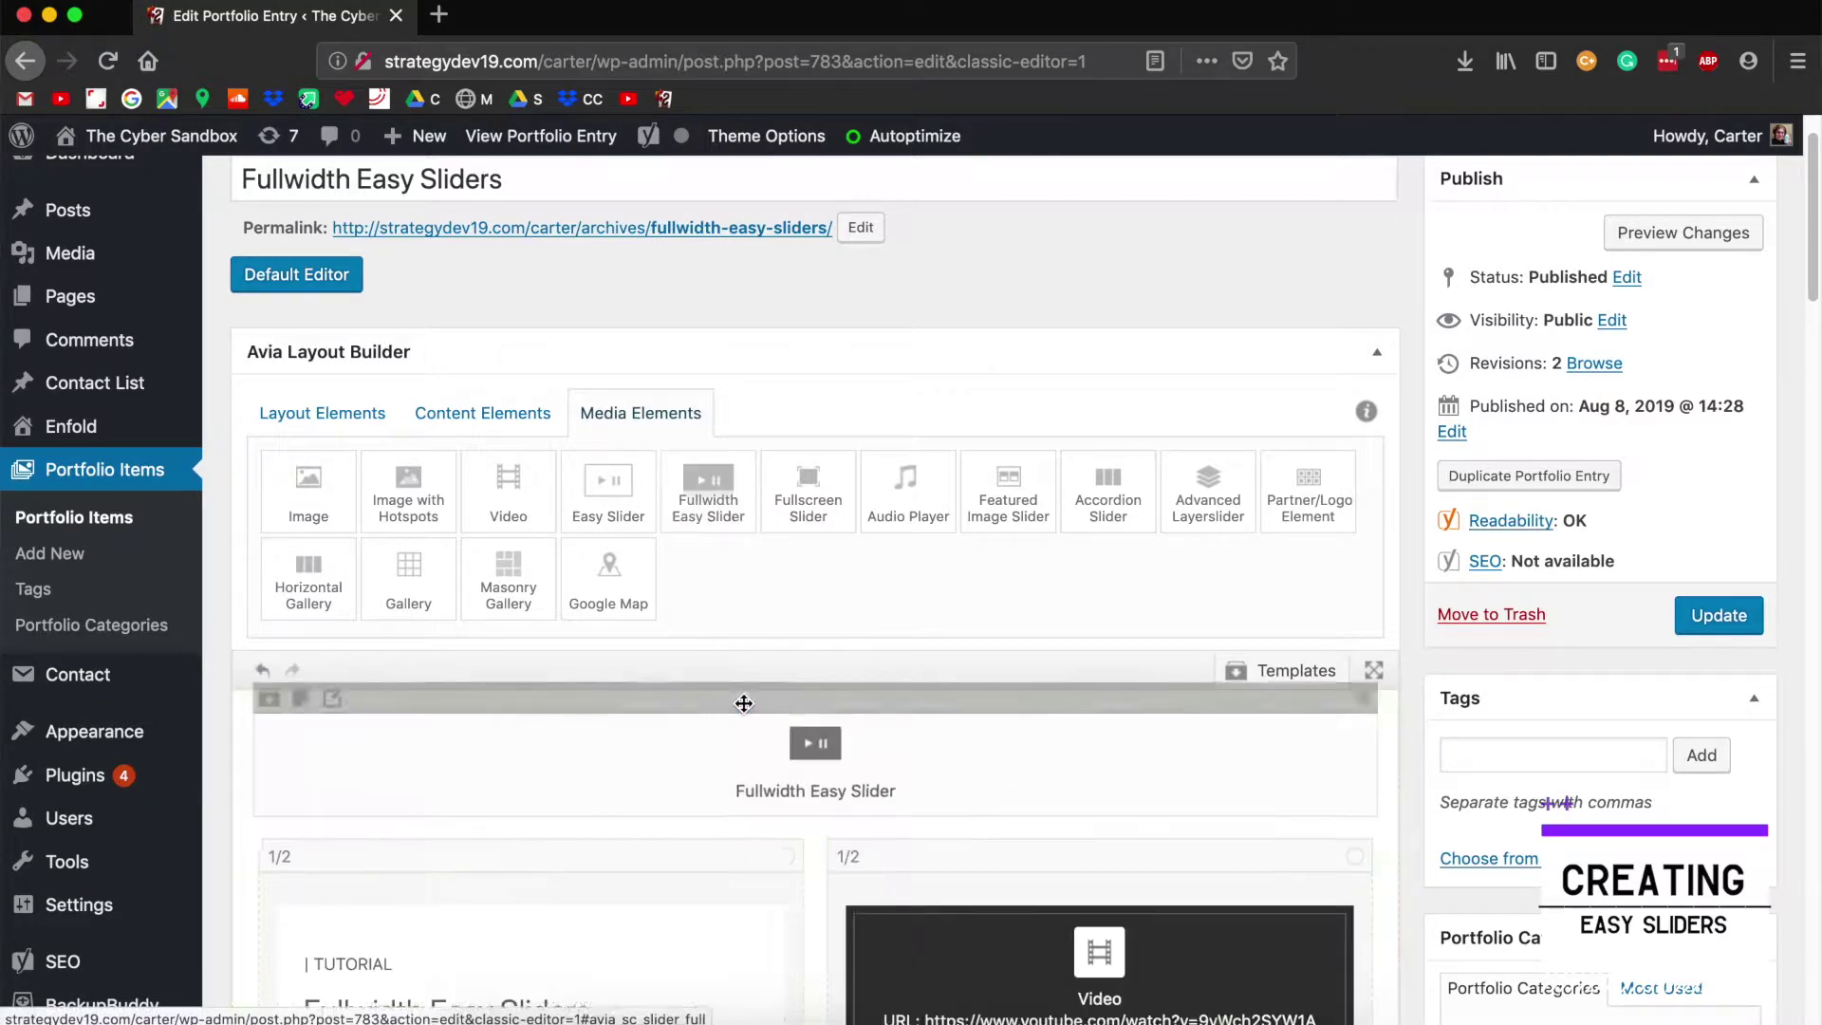
scroll(799, 515, down, 2)
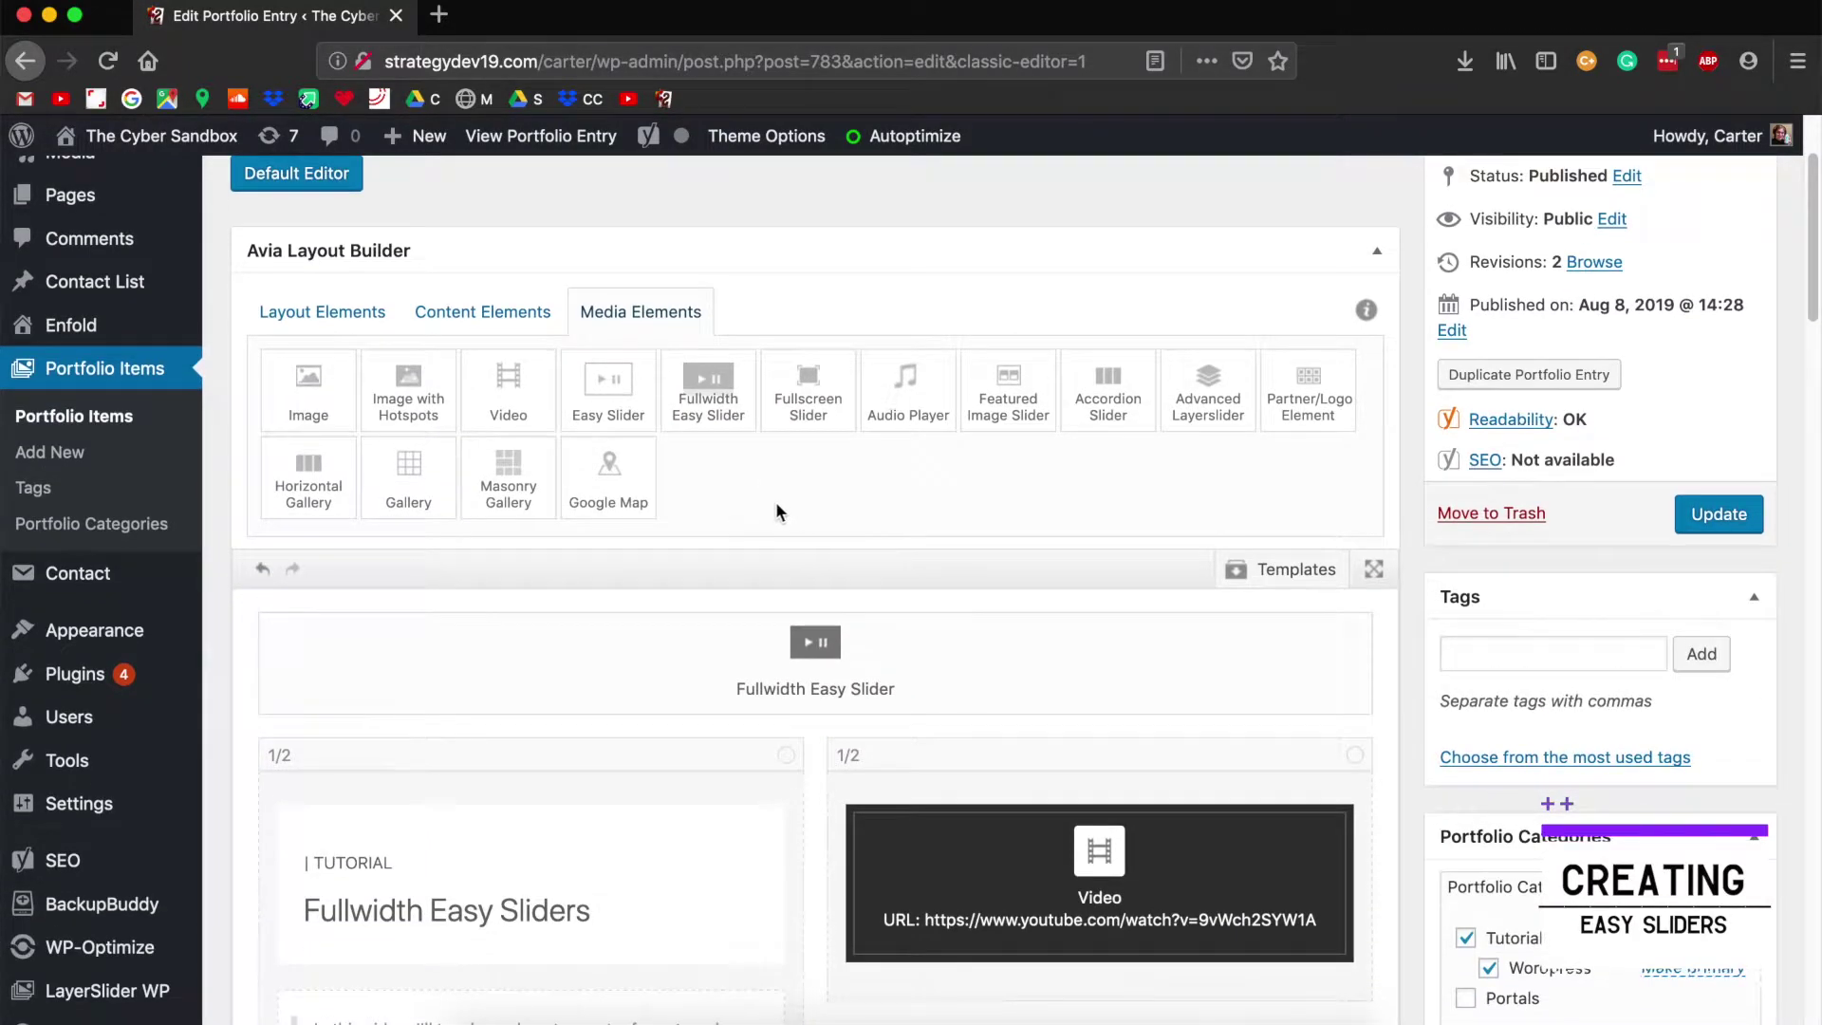
Step: Insert the wooden arrow signs and old calendar images from the media library into the Fullwidth Easy Slider
click(811, 645)
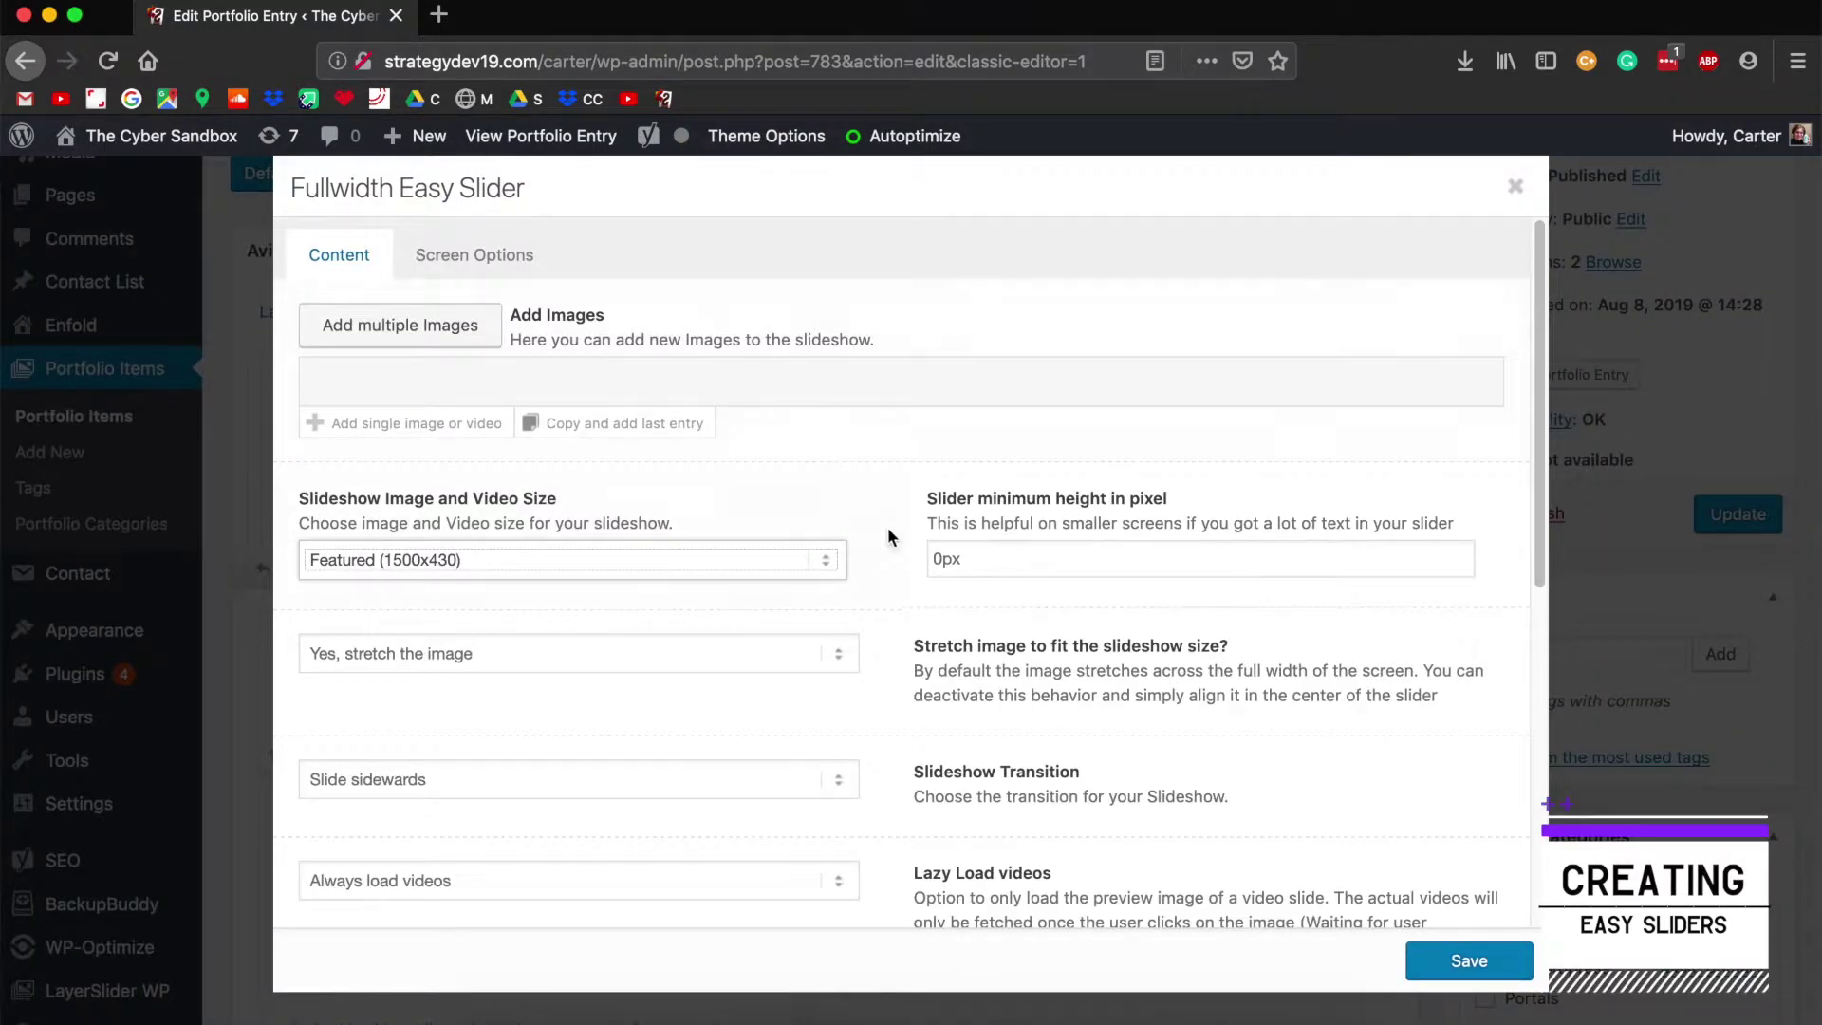
click(393, 325)
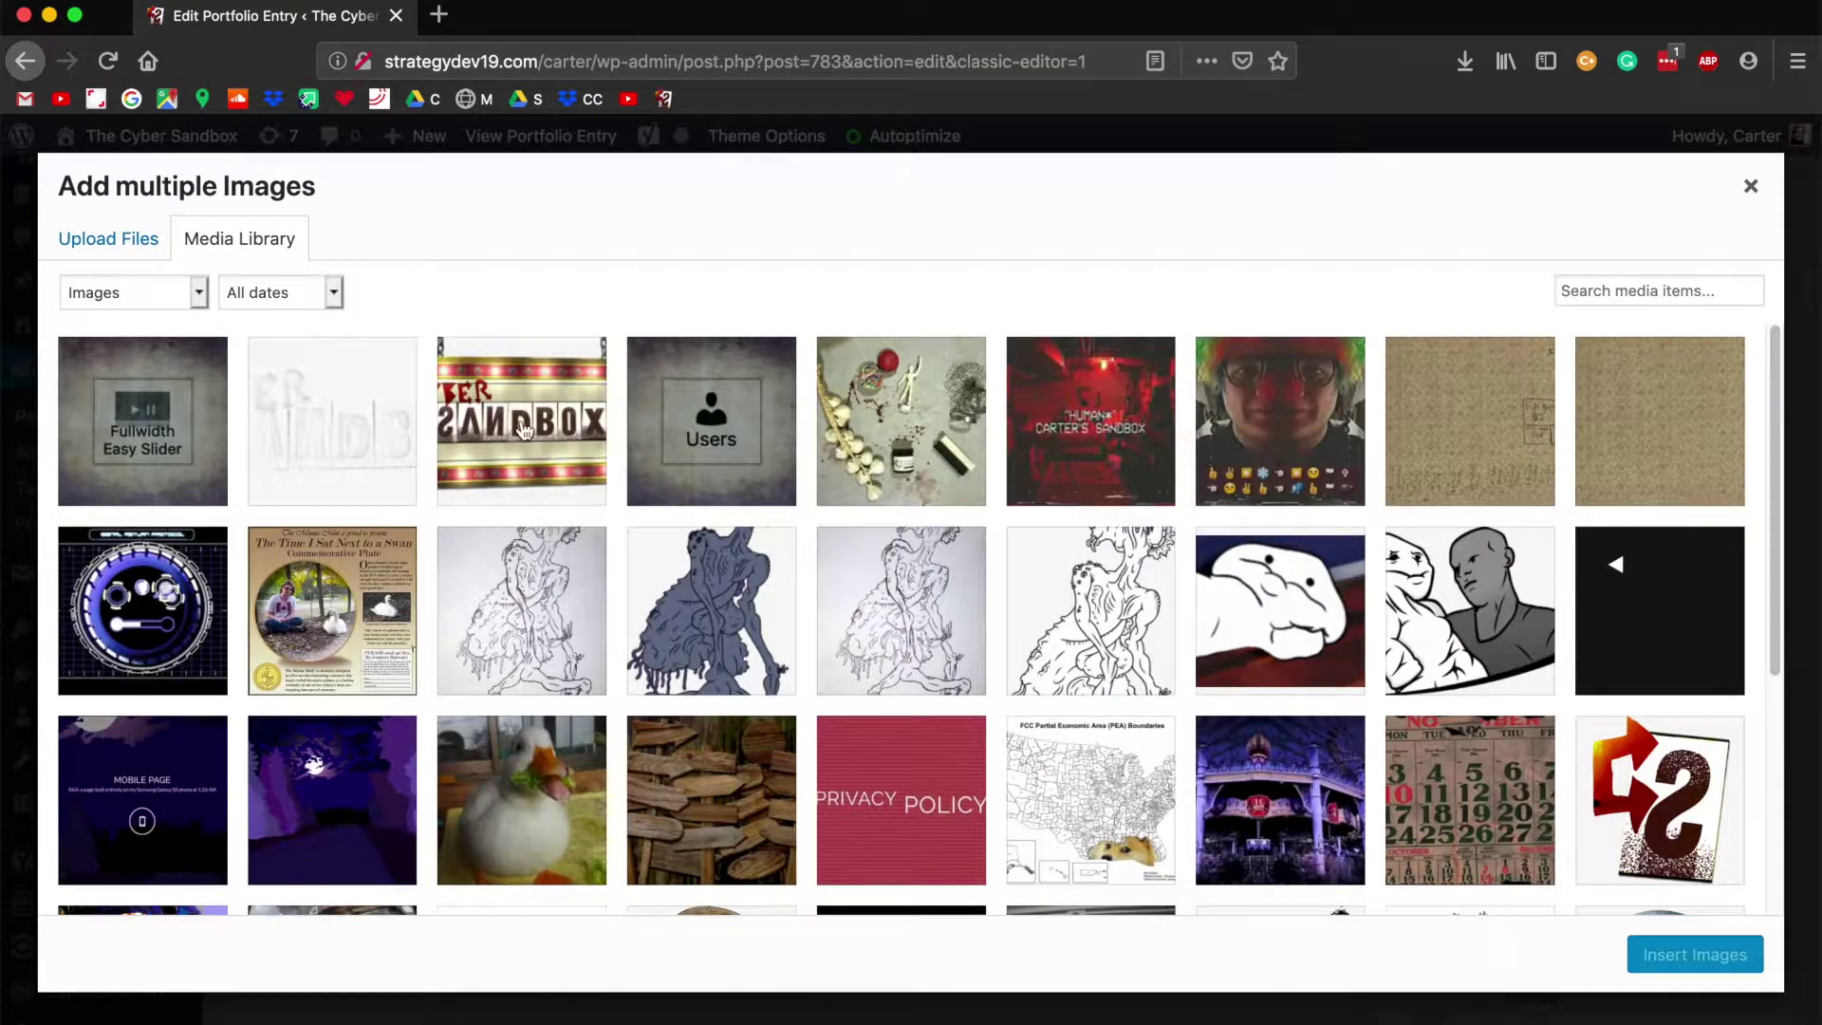
click(690, 807)
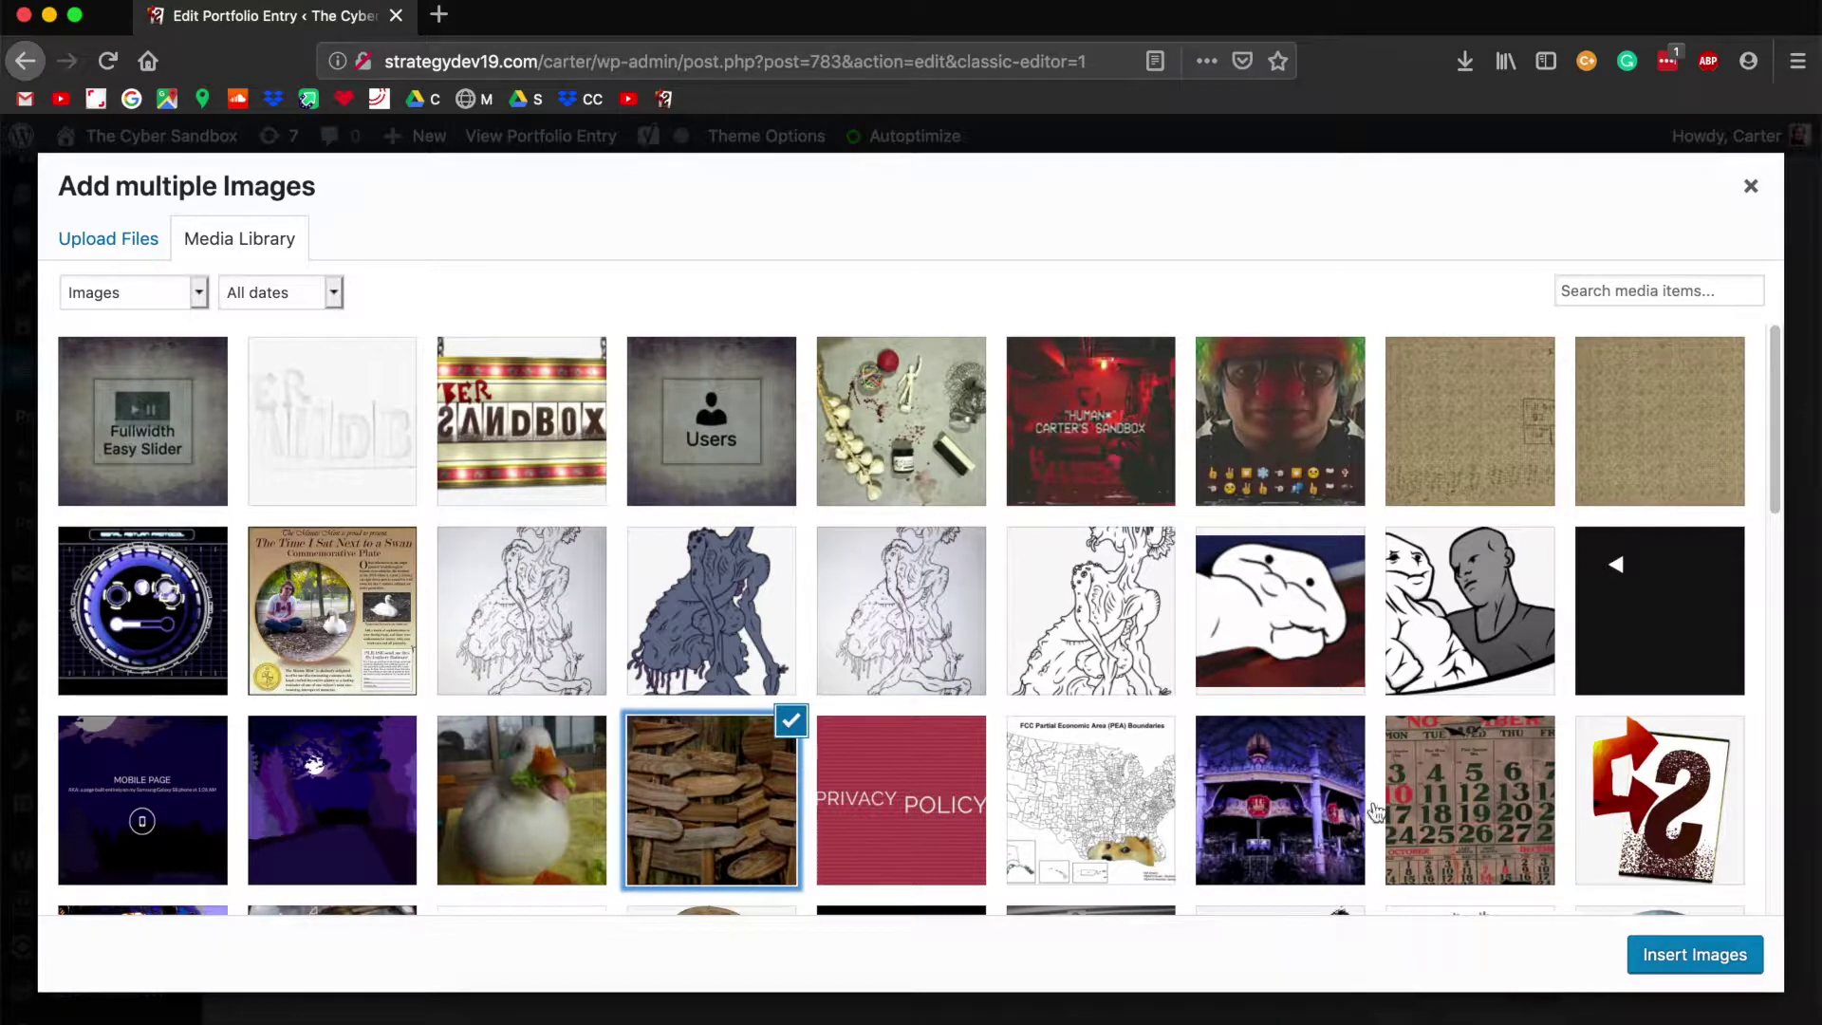
click(1483, 809)
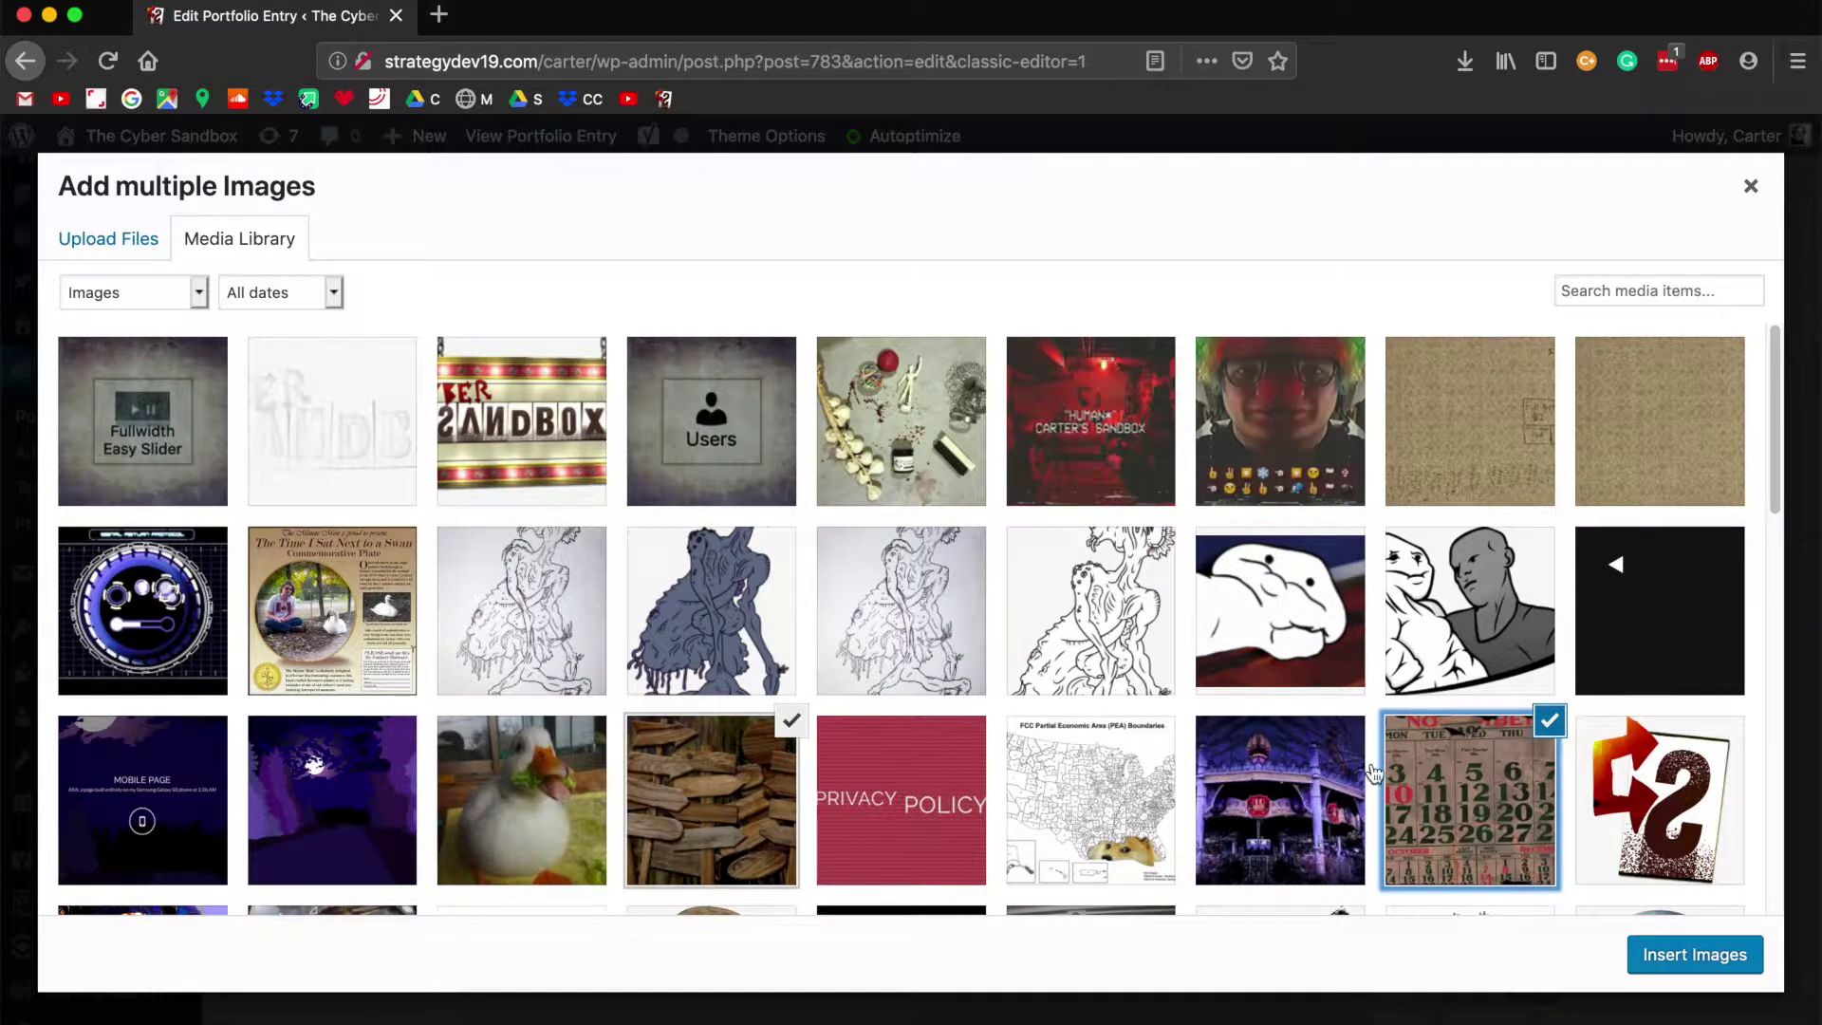
click(1695, 953)
Step: Keep the slideshow image size at Featured (1500x430) and set the slider minimum height to 400px
scroll(854, 588, down, 2)
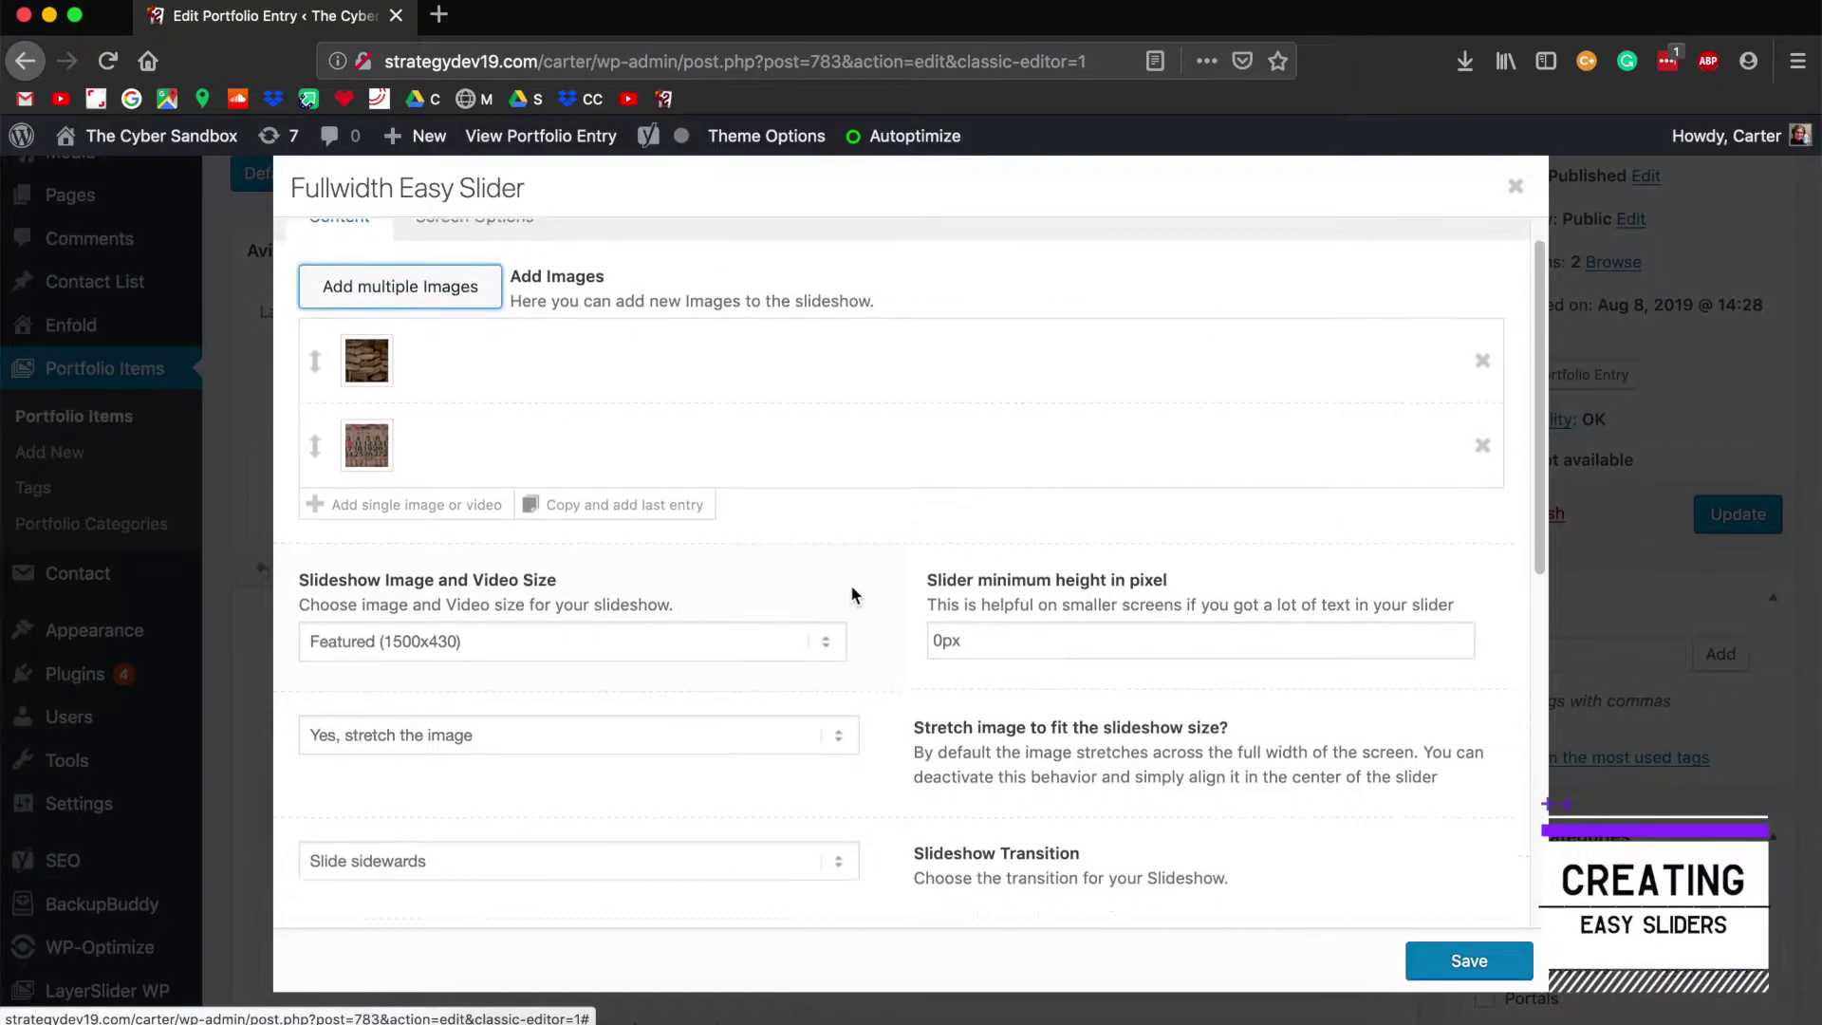
click(361, 602)
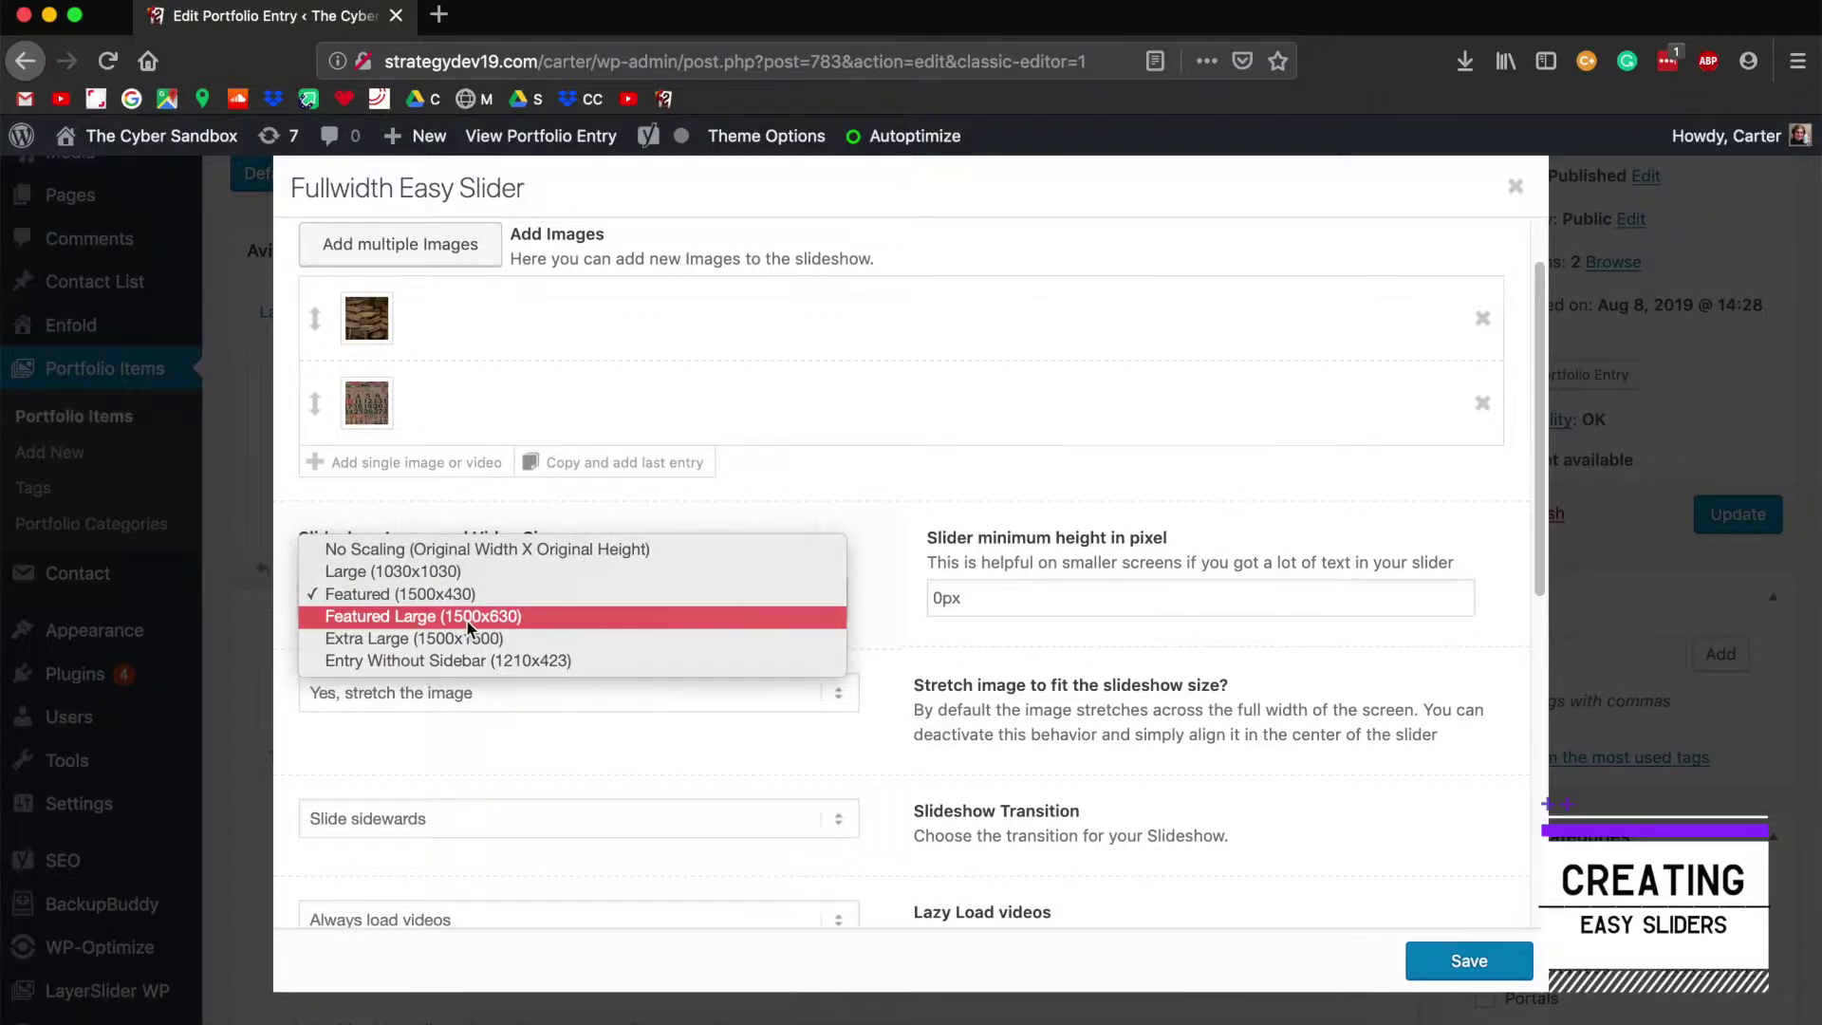
click(873, 537)
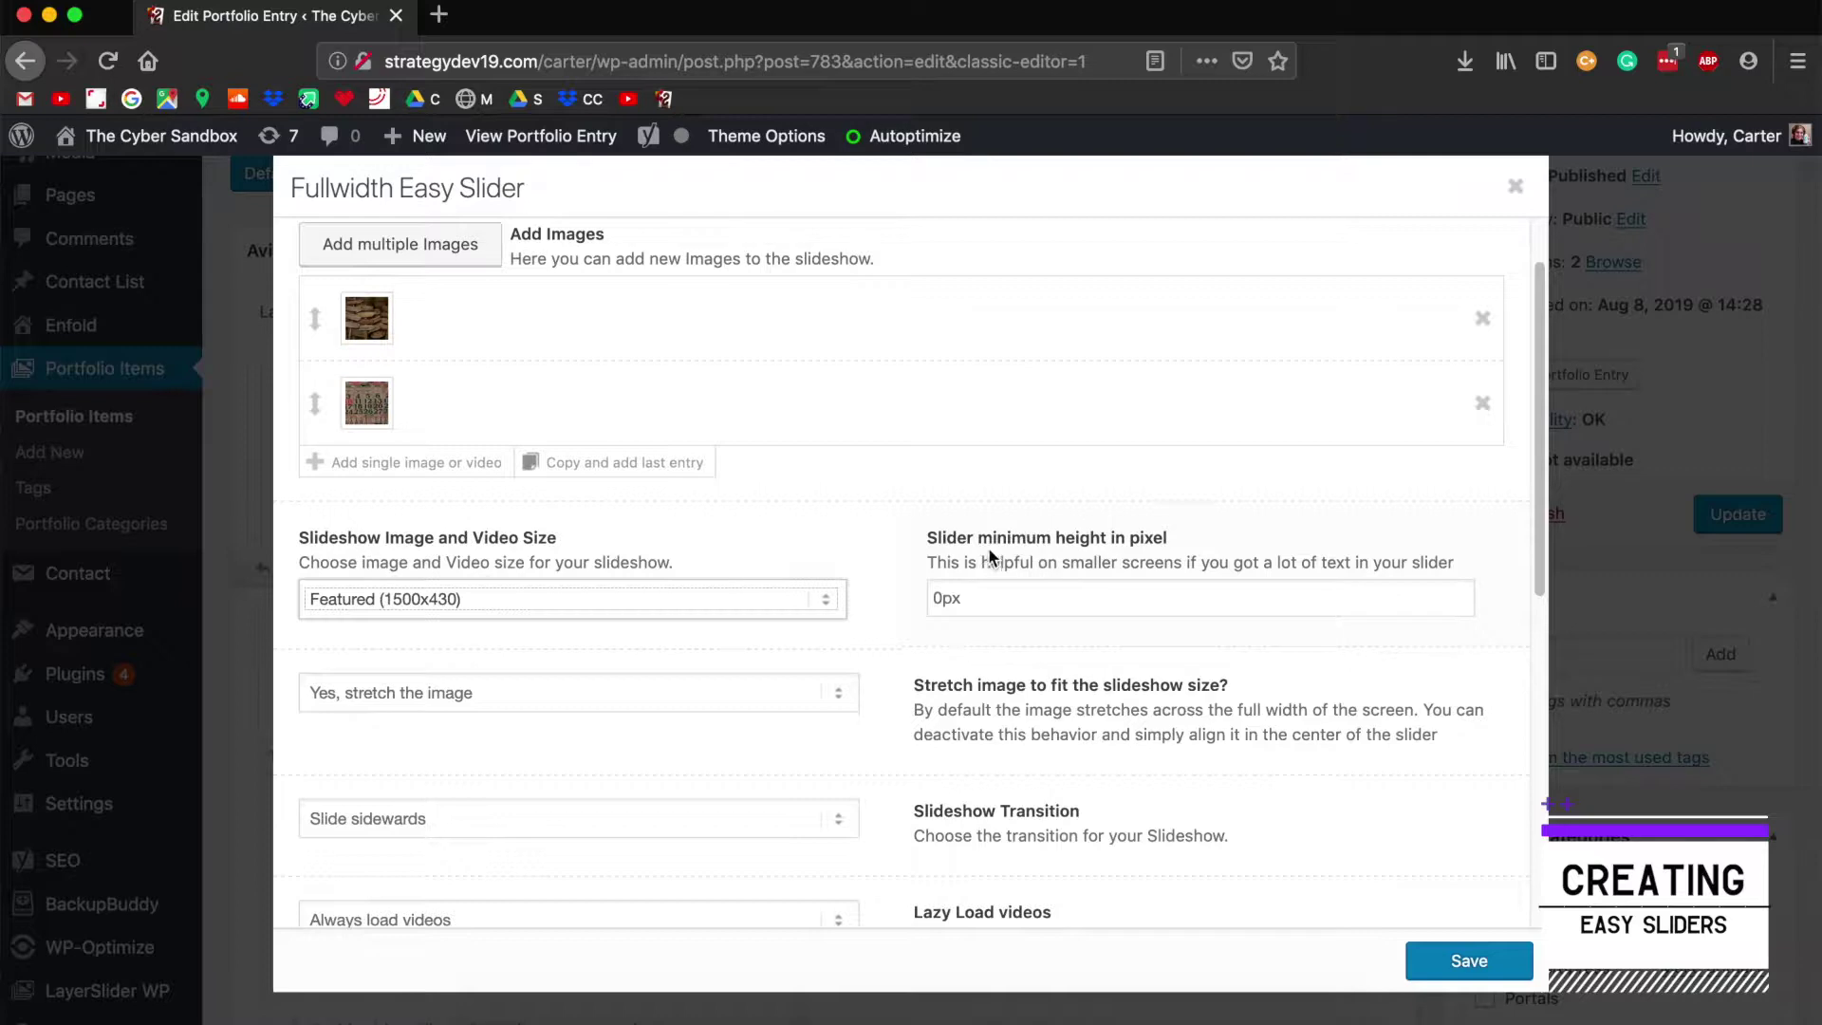
click(929, 605)
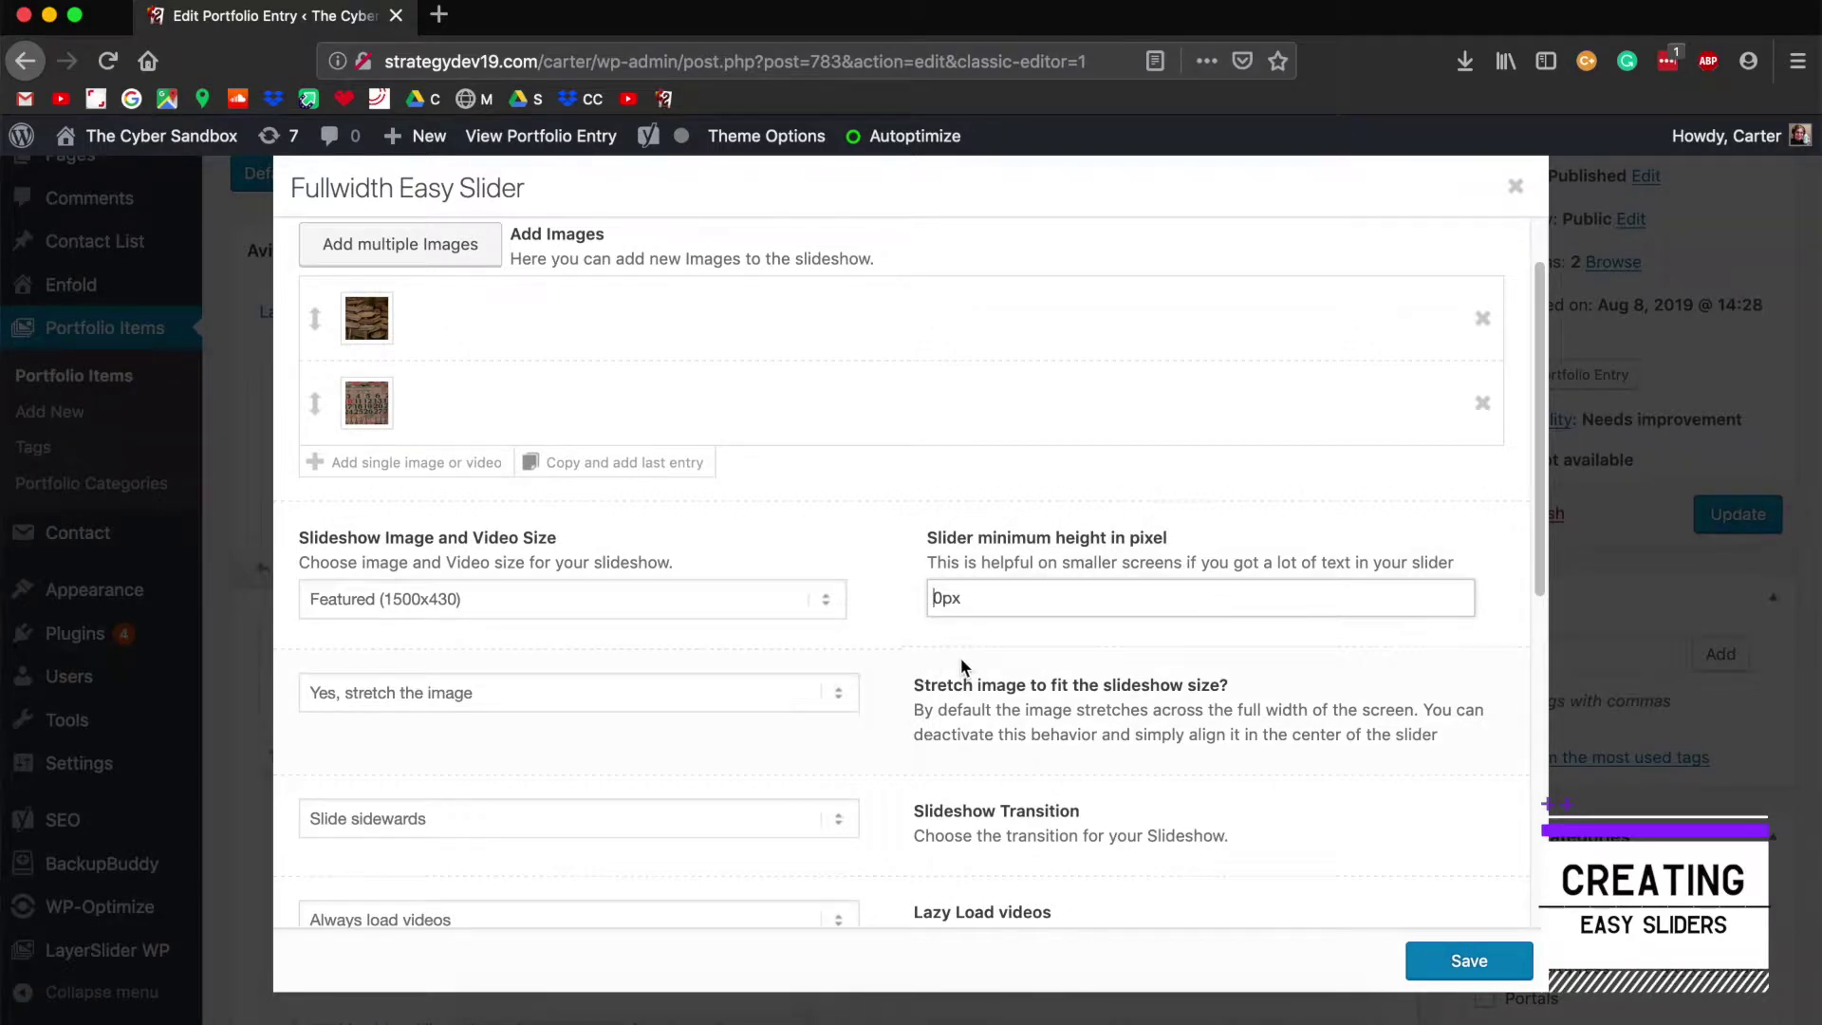
text(40)
click(983, 657)
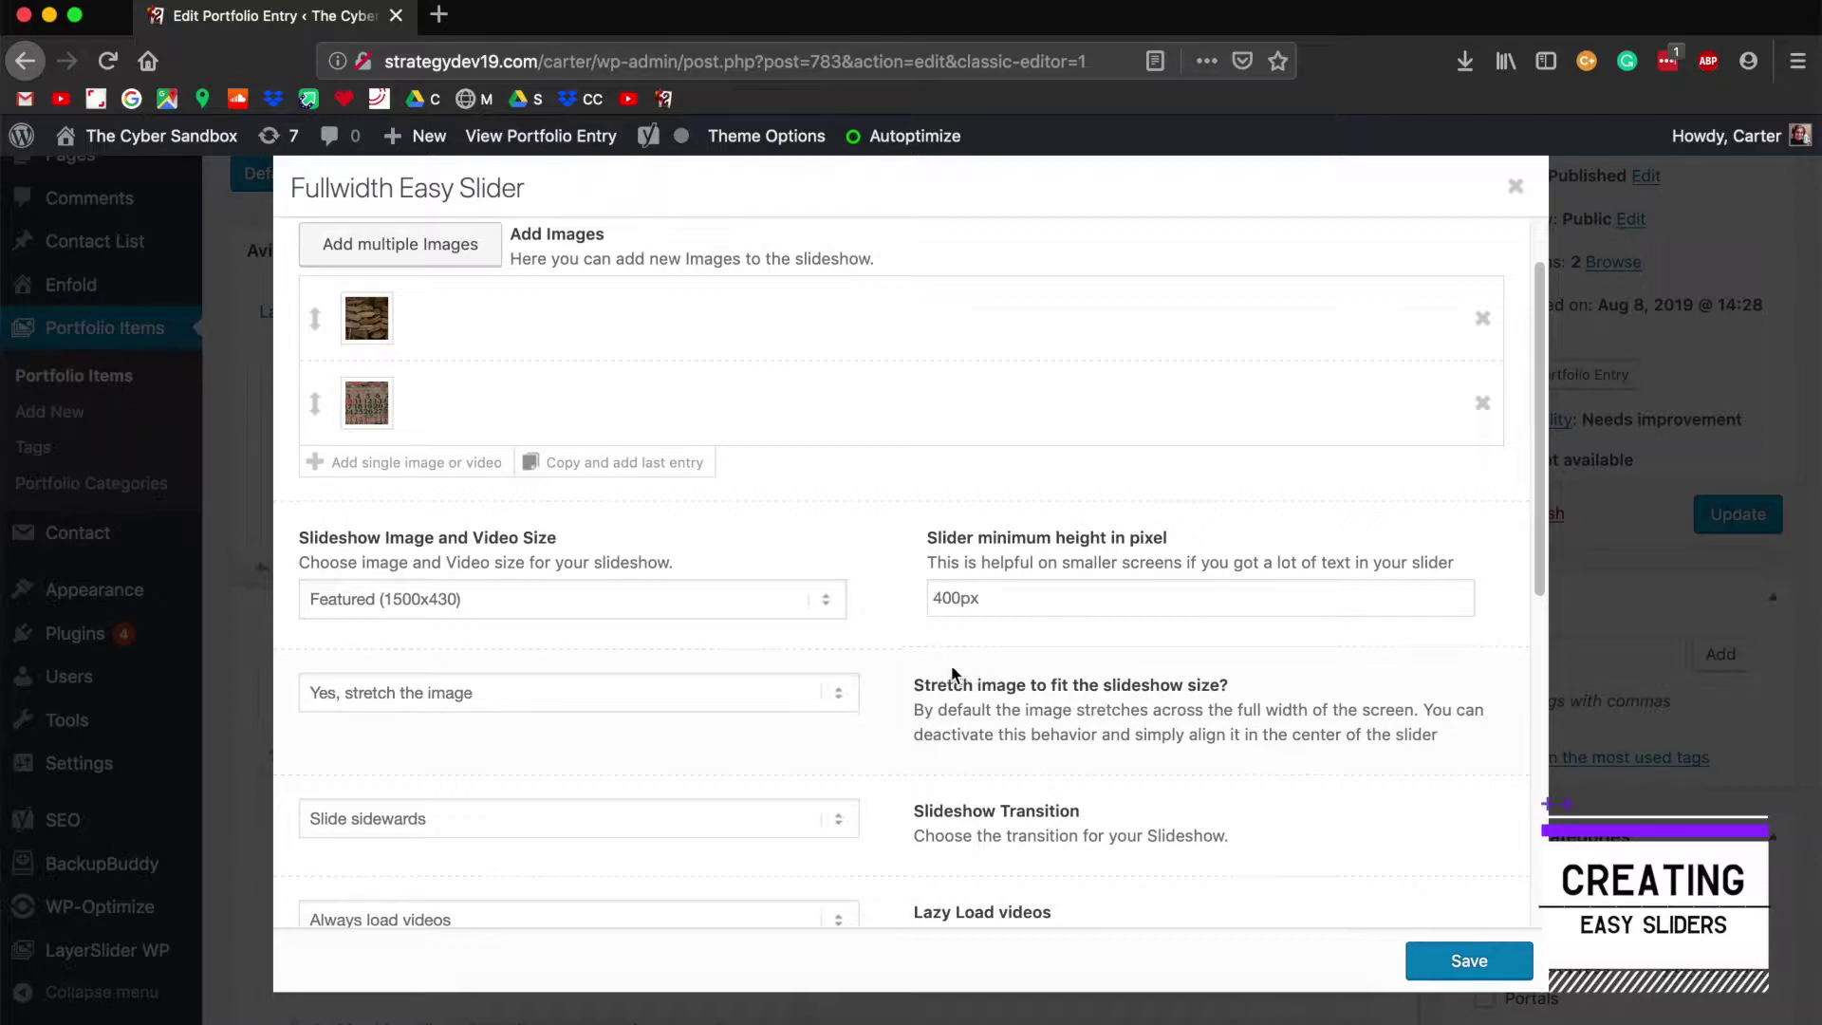
Step: Keep the slideshow's image fitting option at "Yes, stretch the image"
scroll(740, 616, down, 1)
click(381, 639)
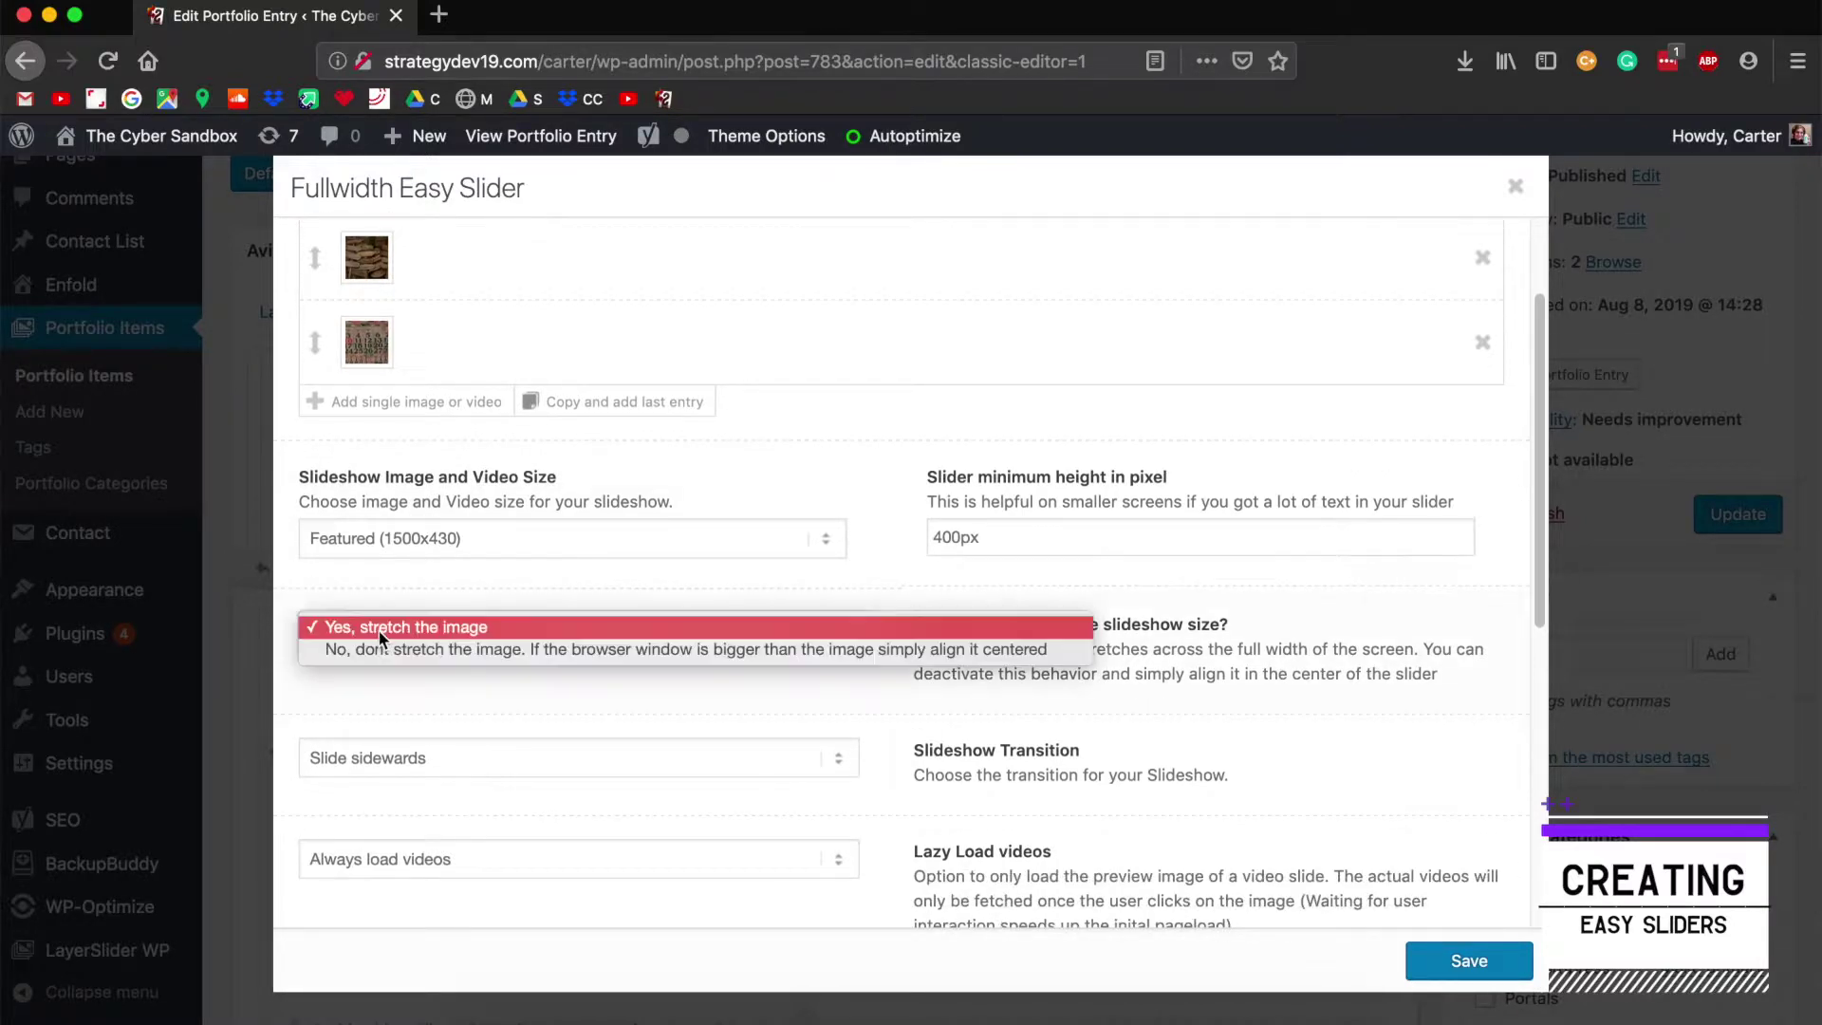
click(385, 626)
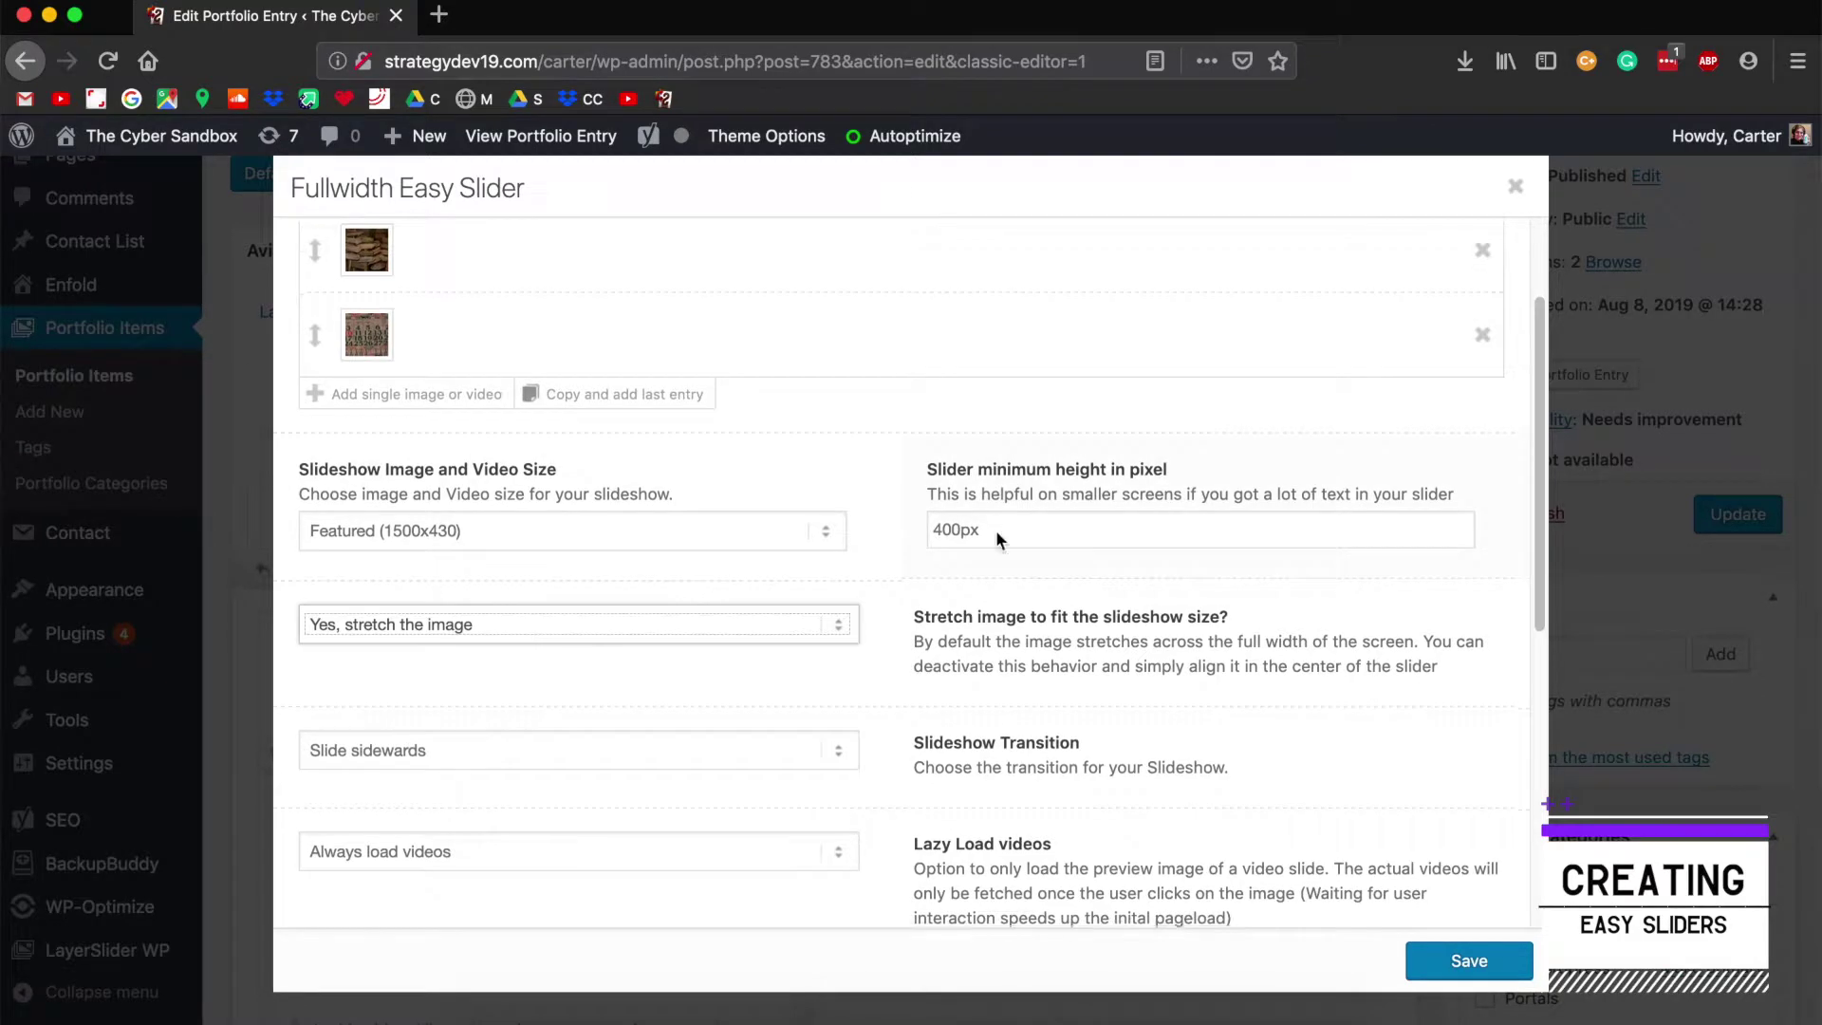
Step: Activate the slideshow's autorotation and keep the autorotation duration at 5 seconds
scroll(927, 529, down, 5)
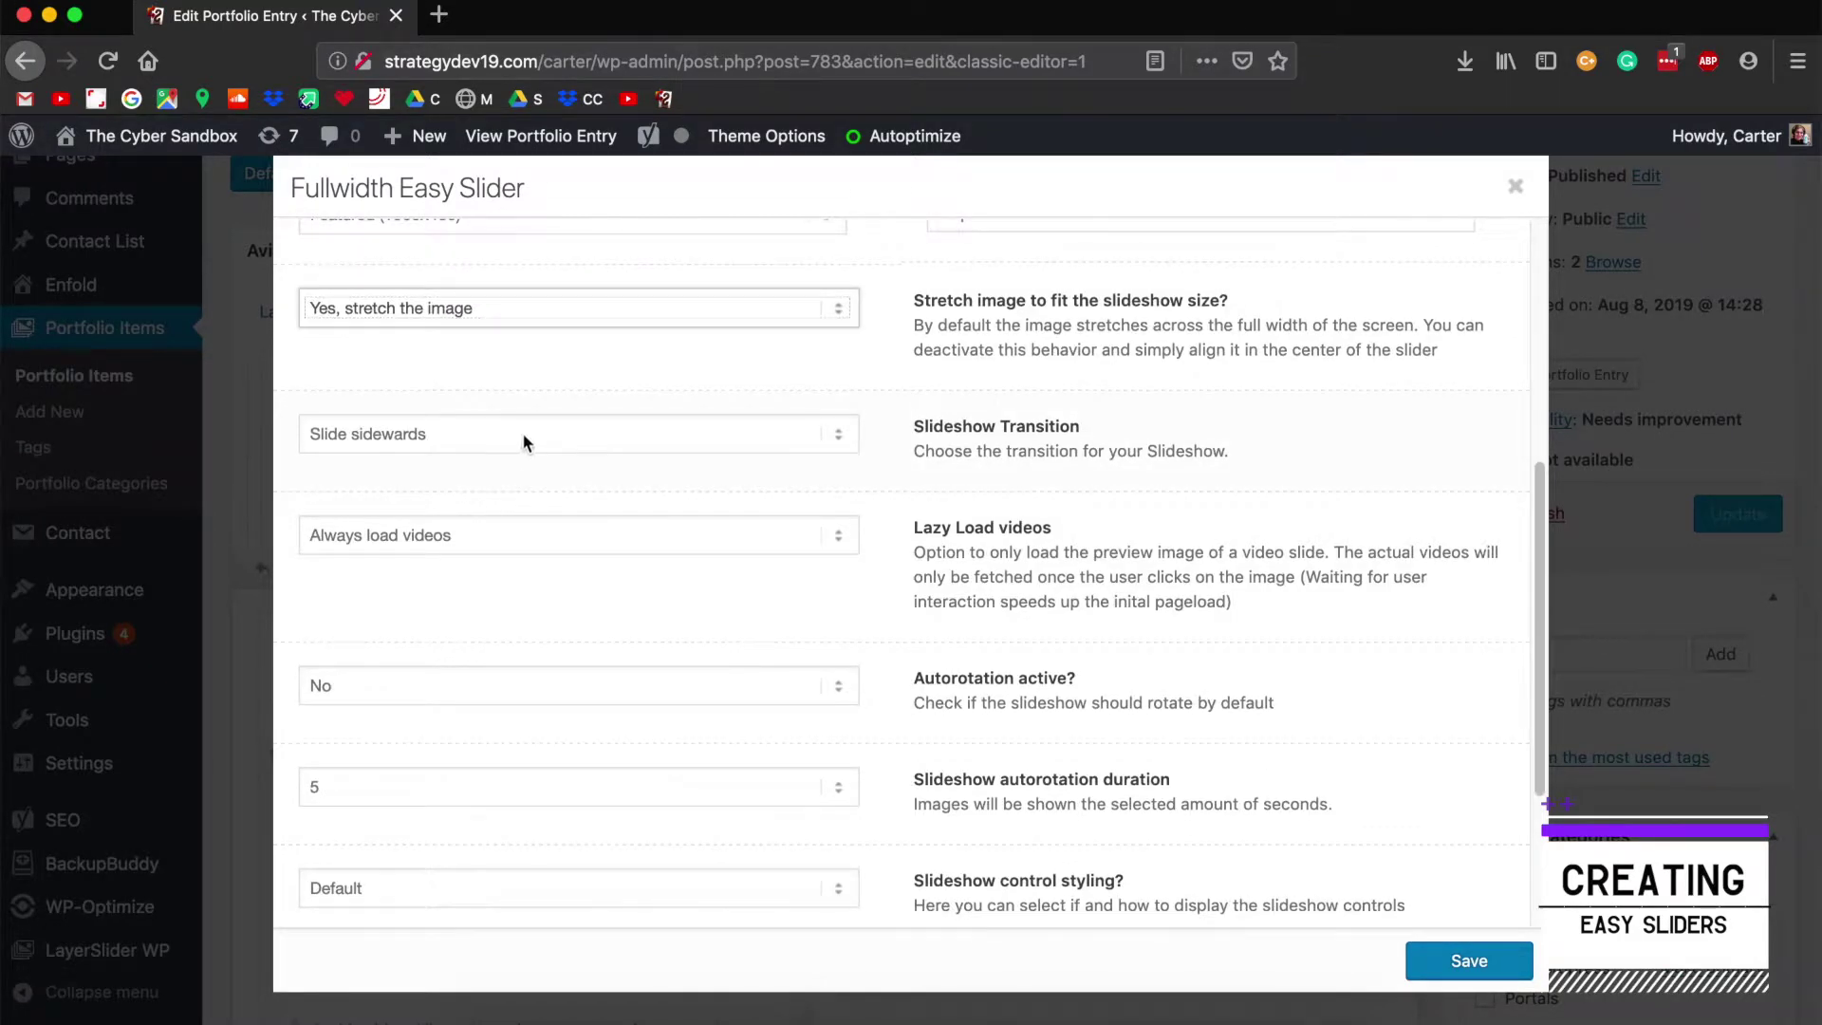
scroll(448, 551, down, 3)
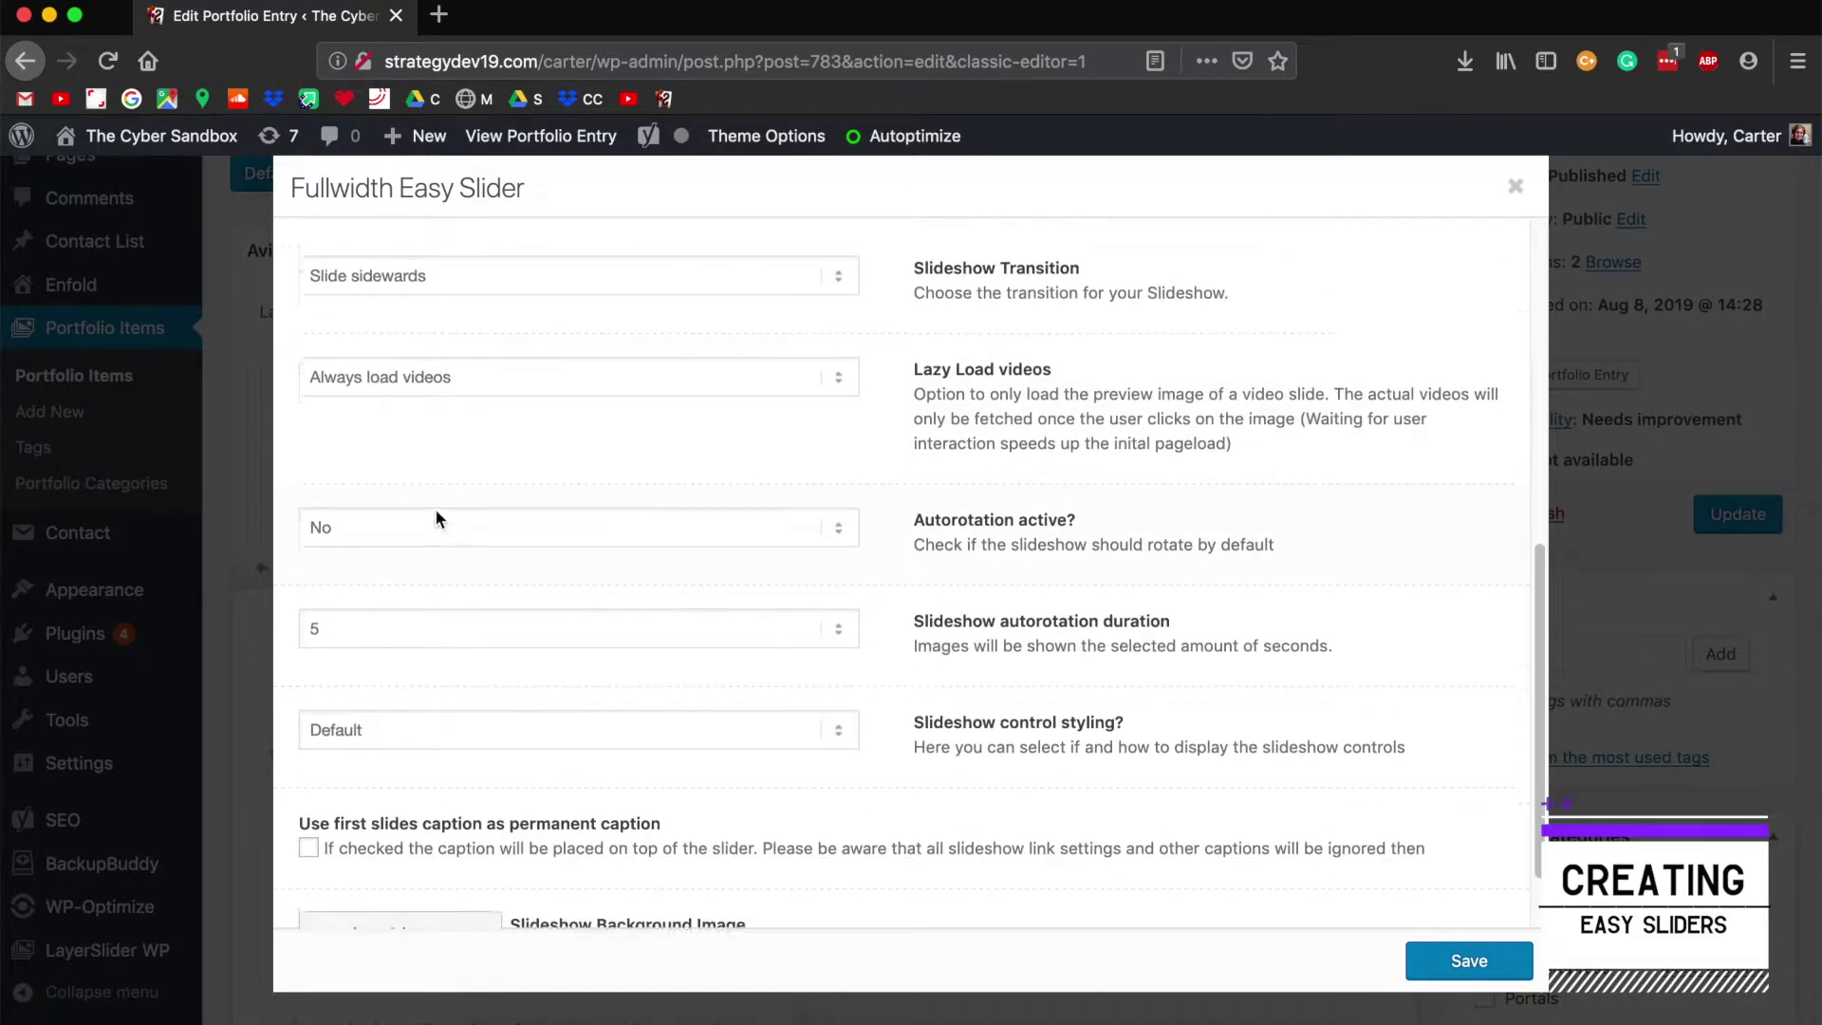
click(349, 503)
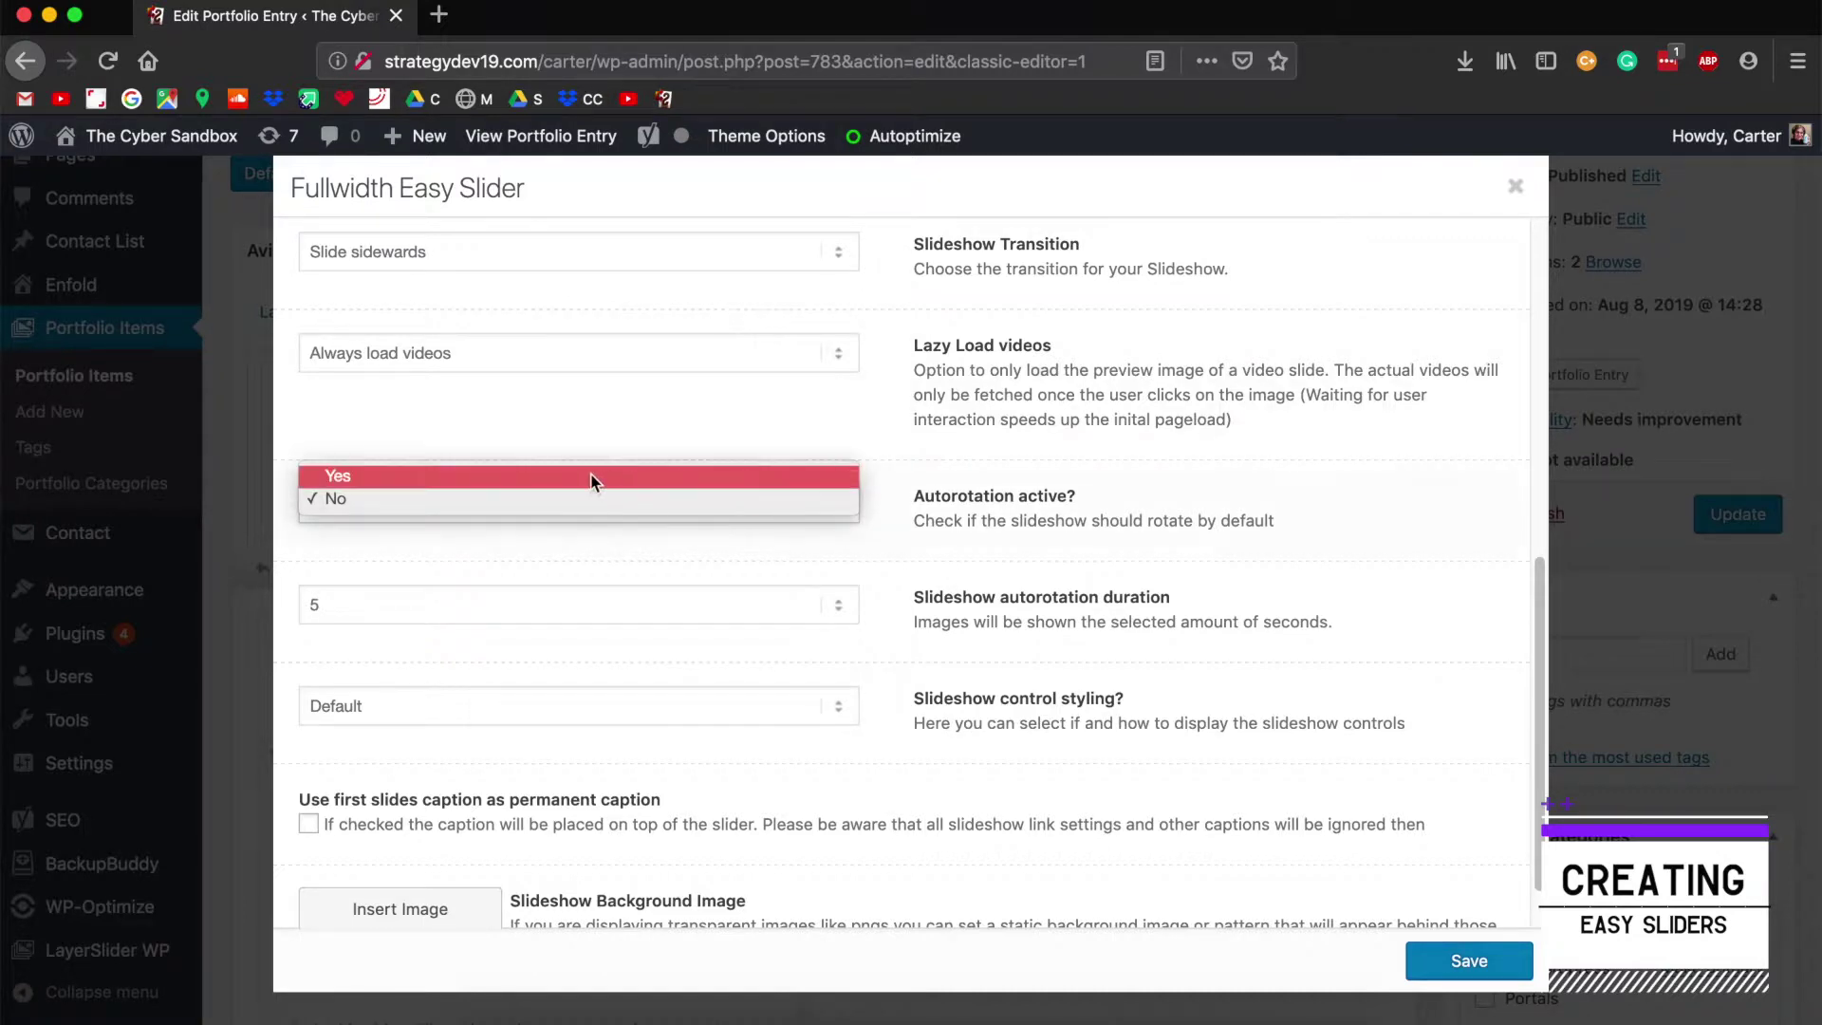
click(350, 484)
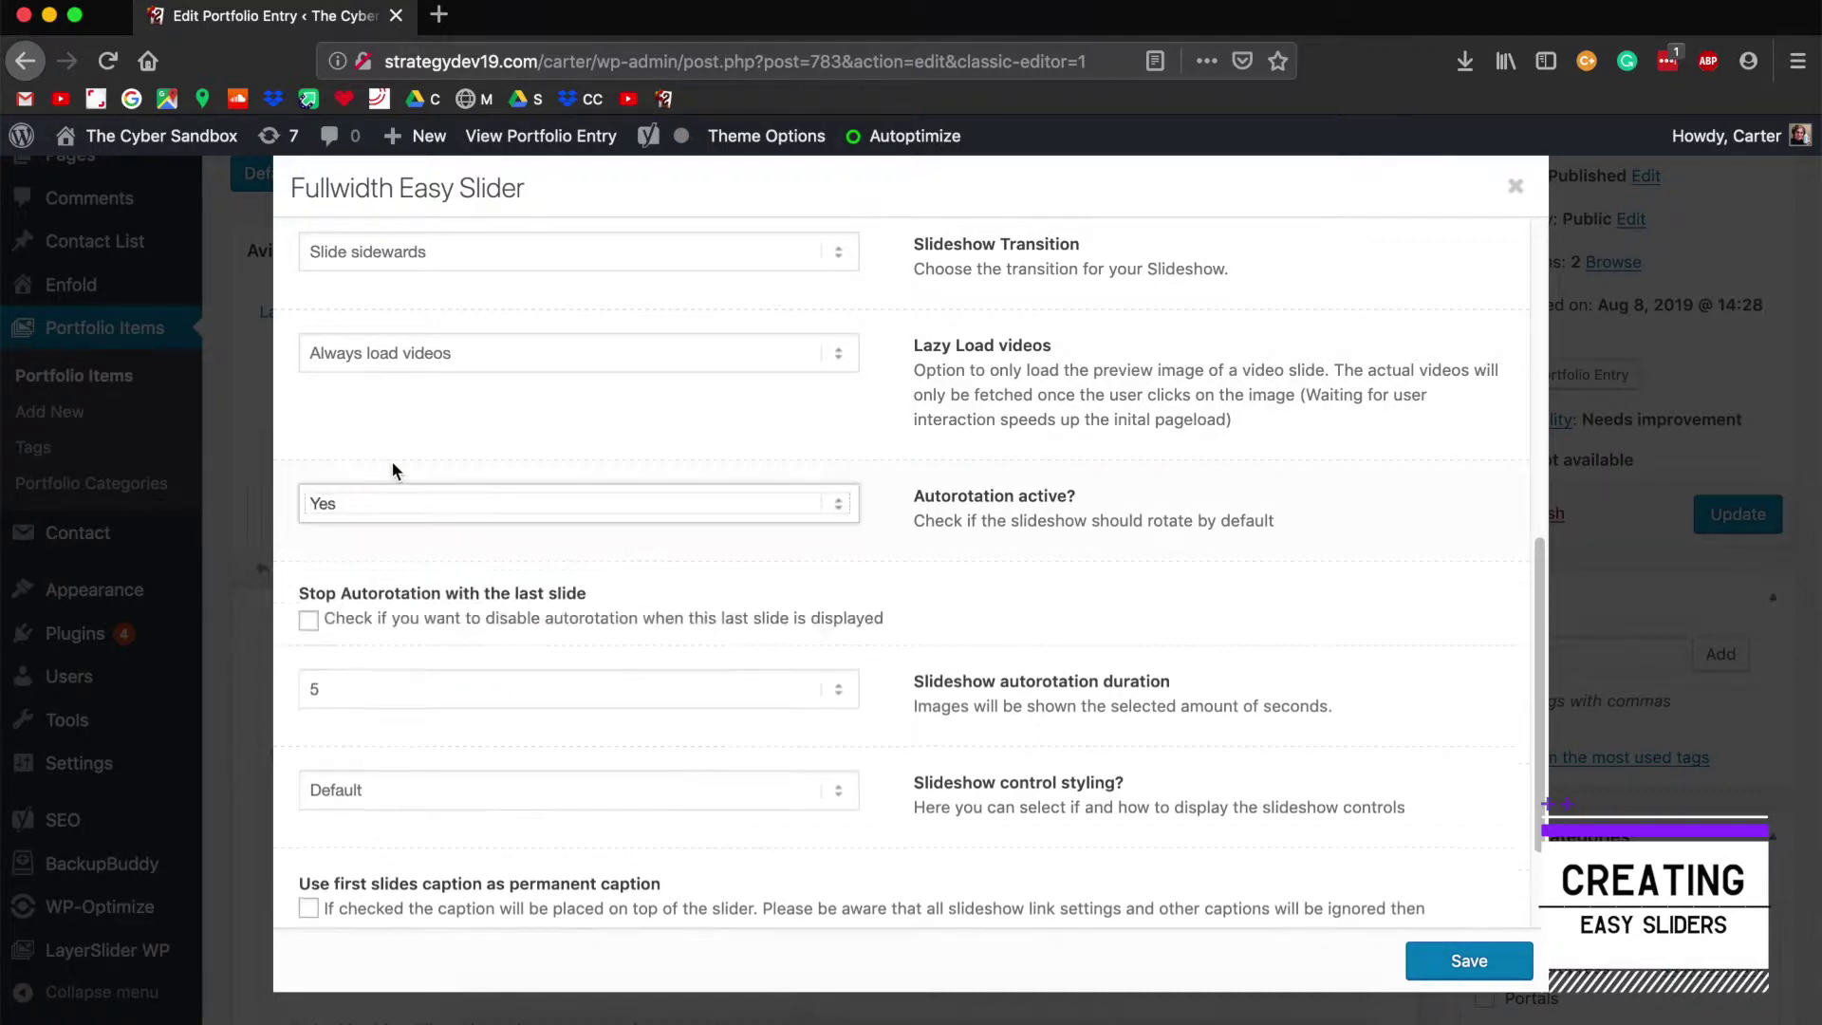
scroll(366, 532, down, 1)
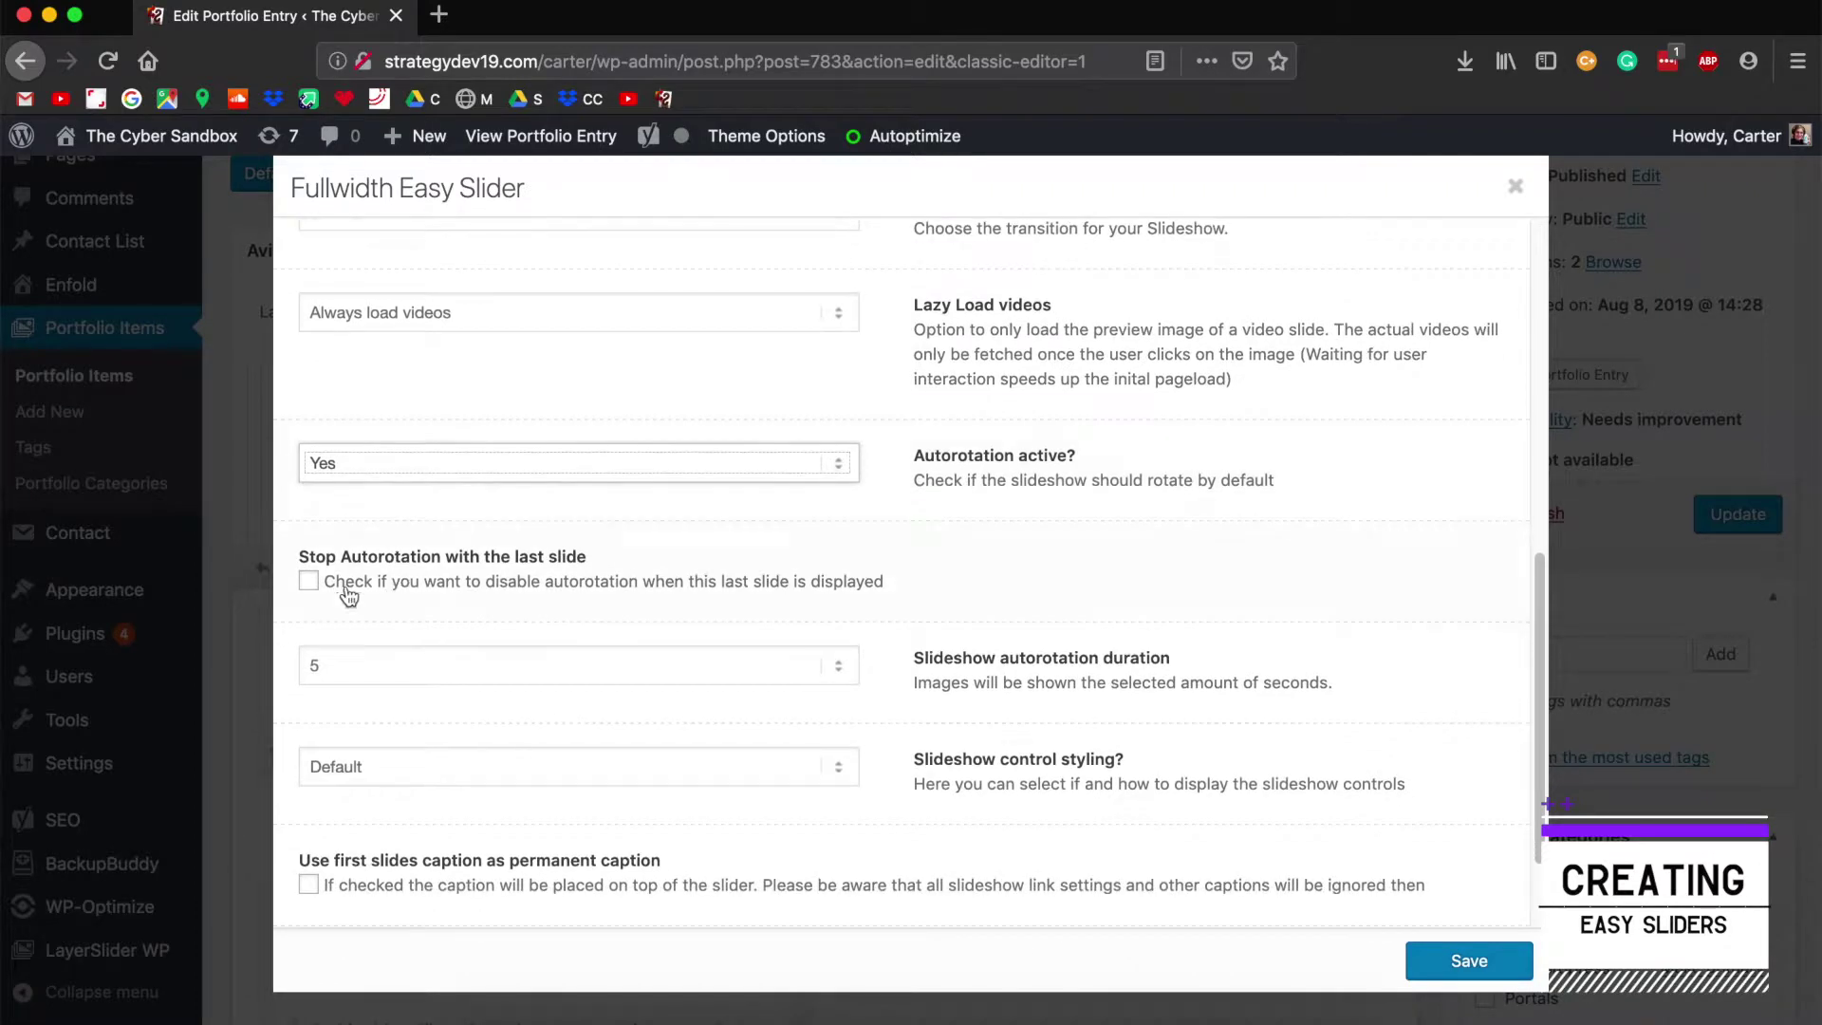
scroll(512, 564, down, 1)
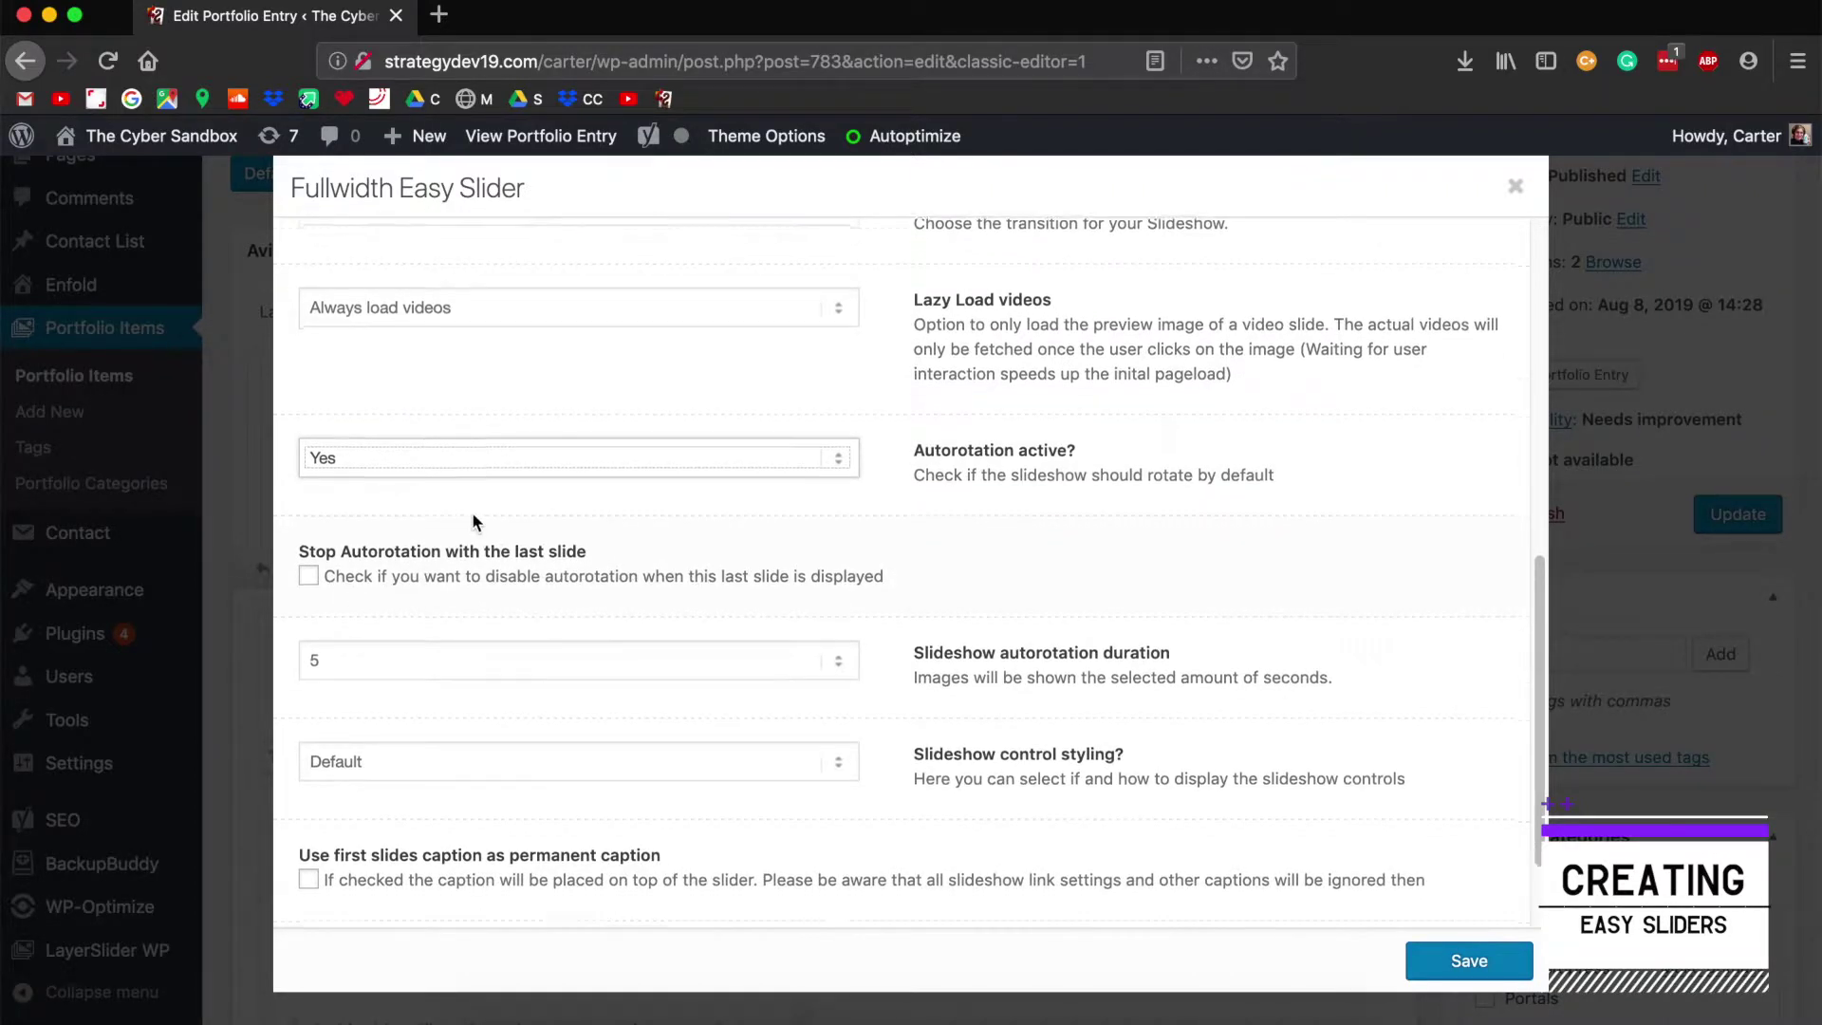
scroll(399, 560, down, 1)
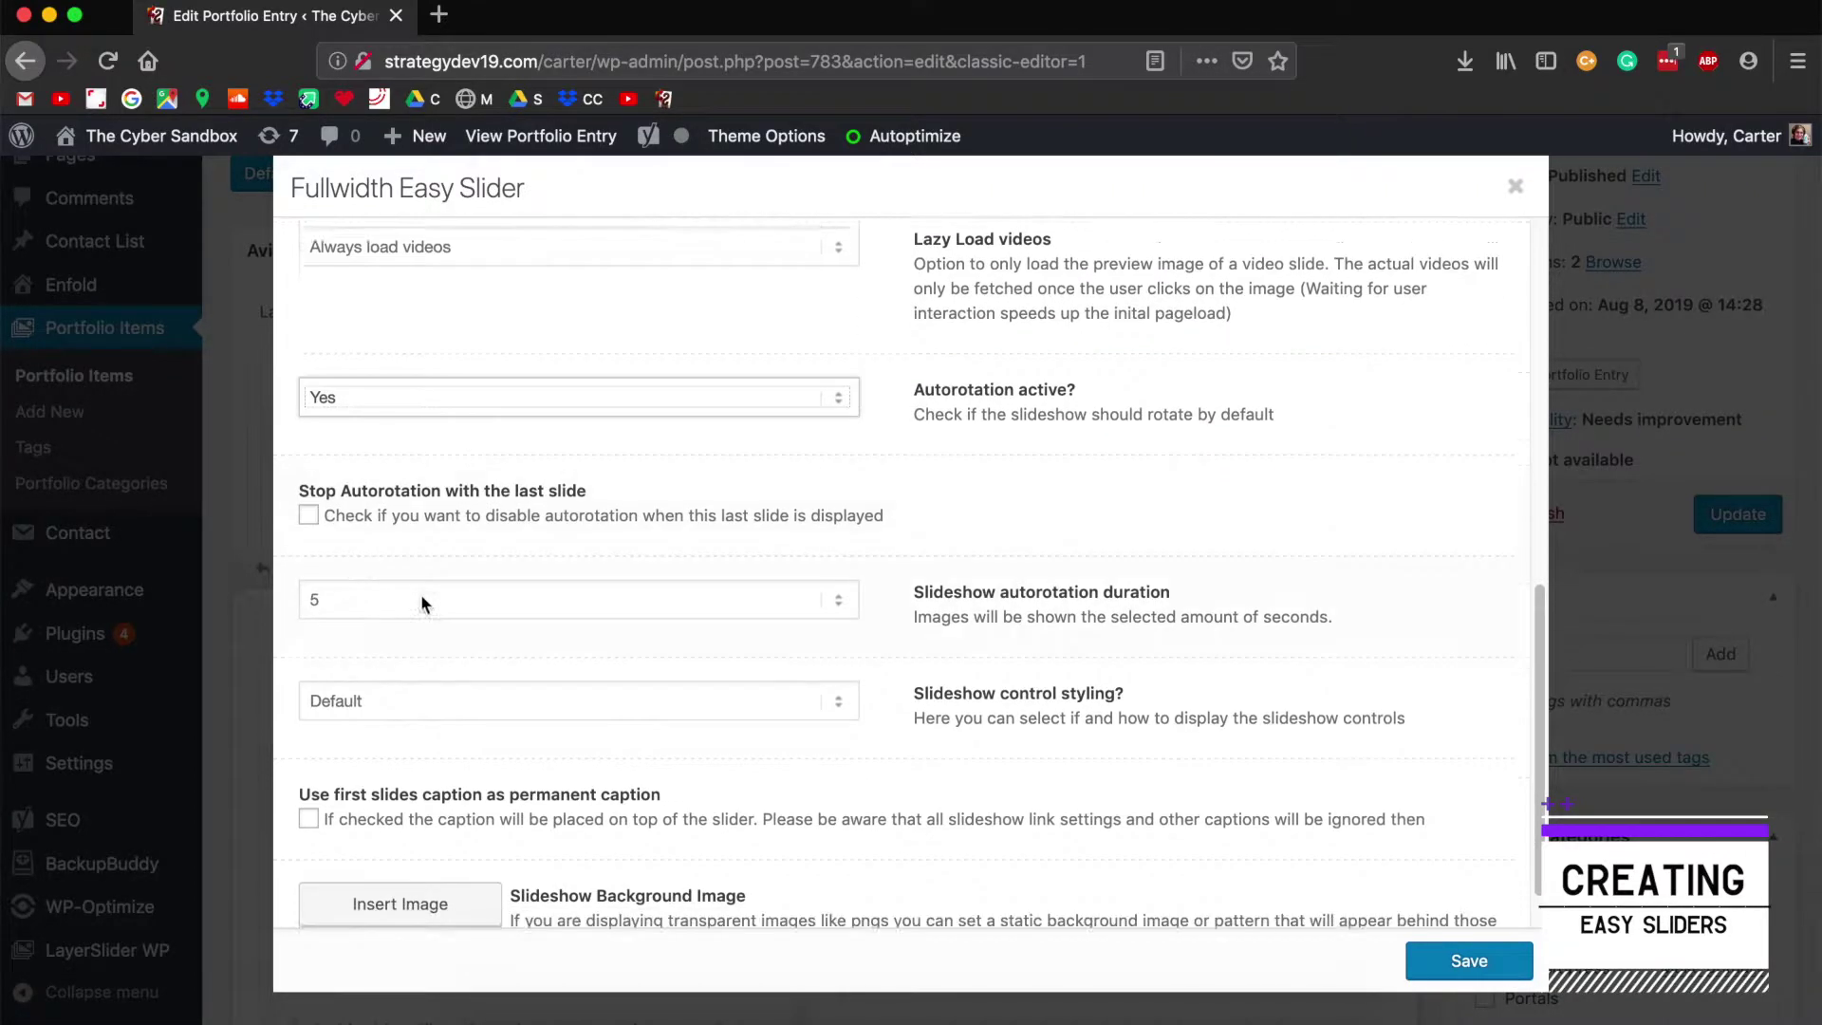
click(379, 596)
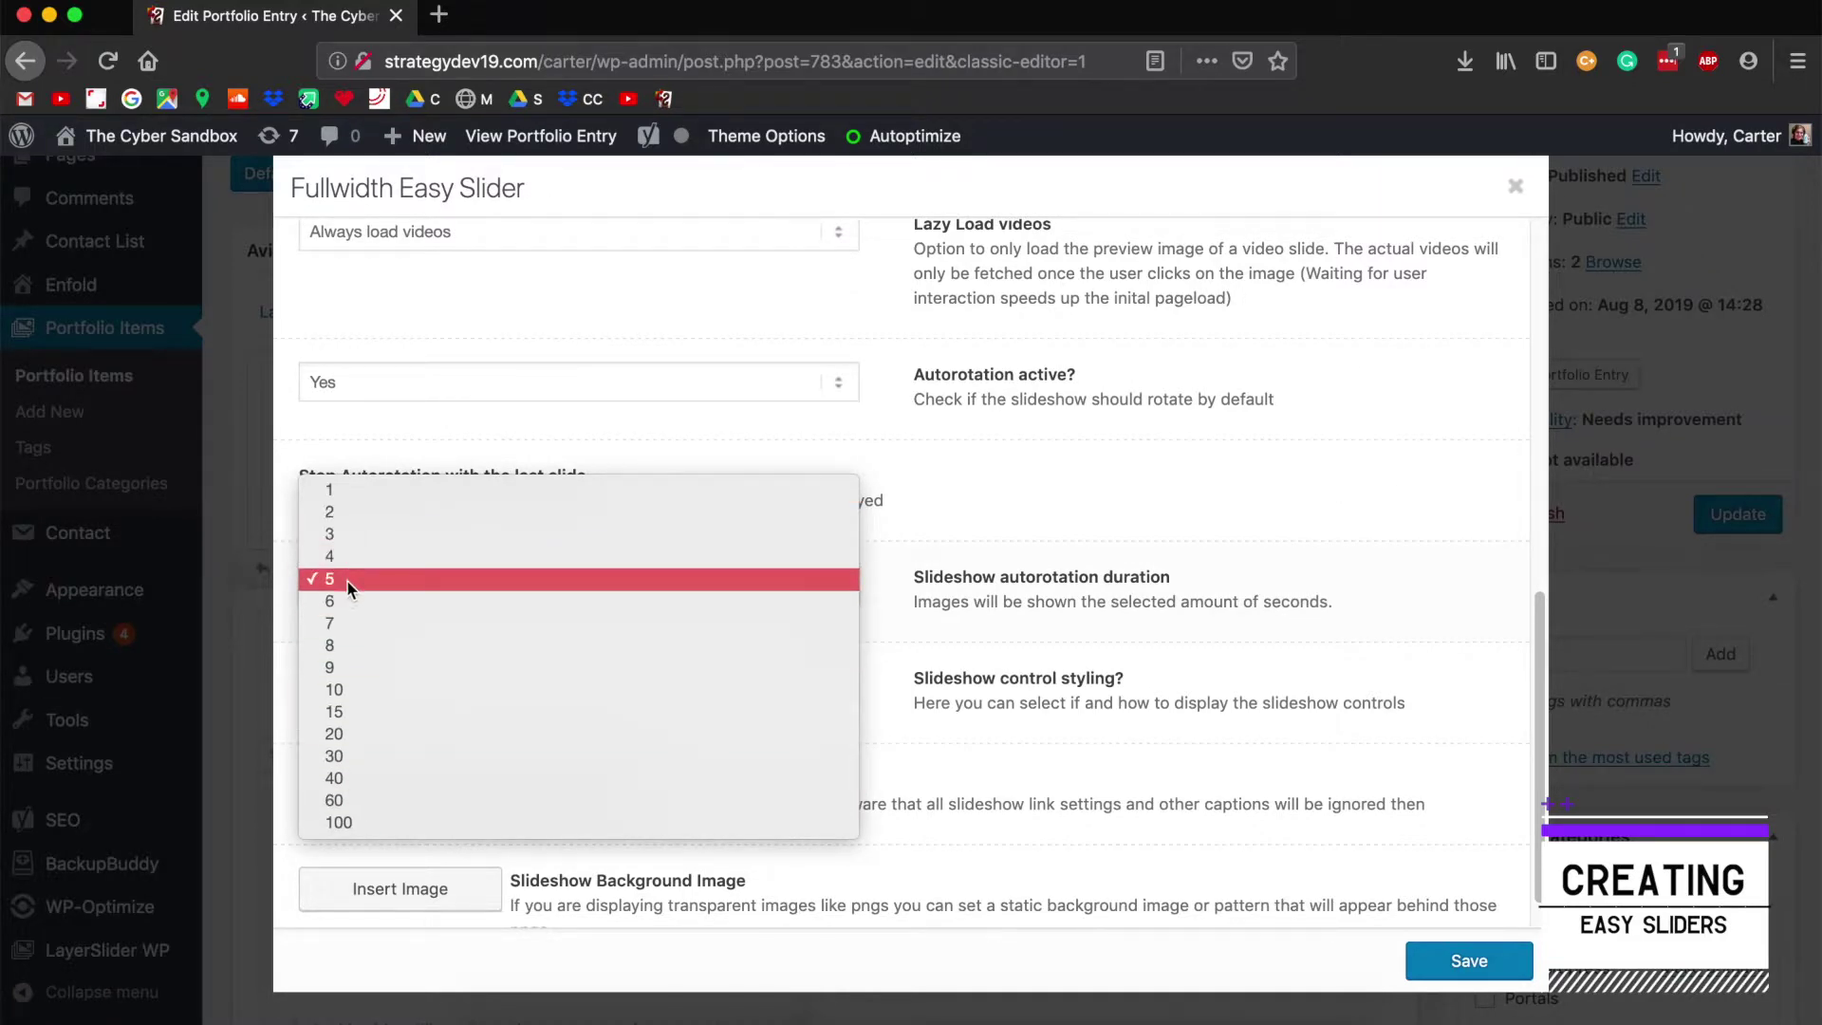
click(572, 581)
Step: Keep the slideshow control styling at Default and save the slider settings
scroll(996, 578, down, 1)
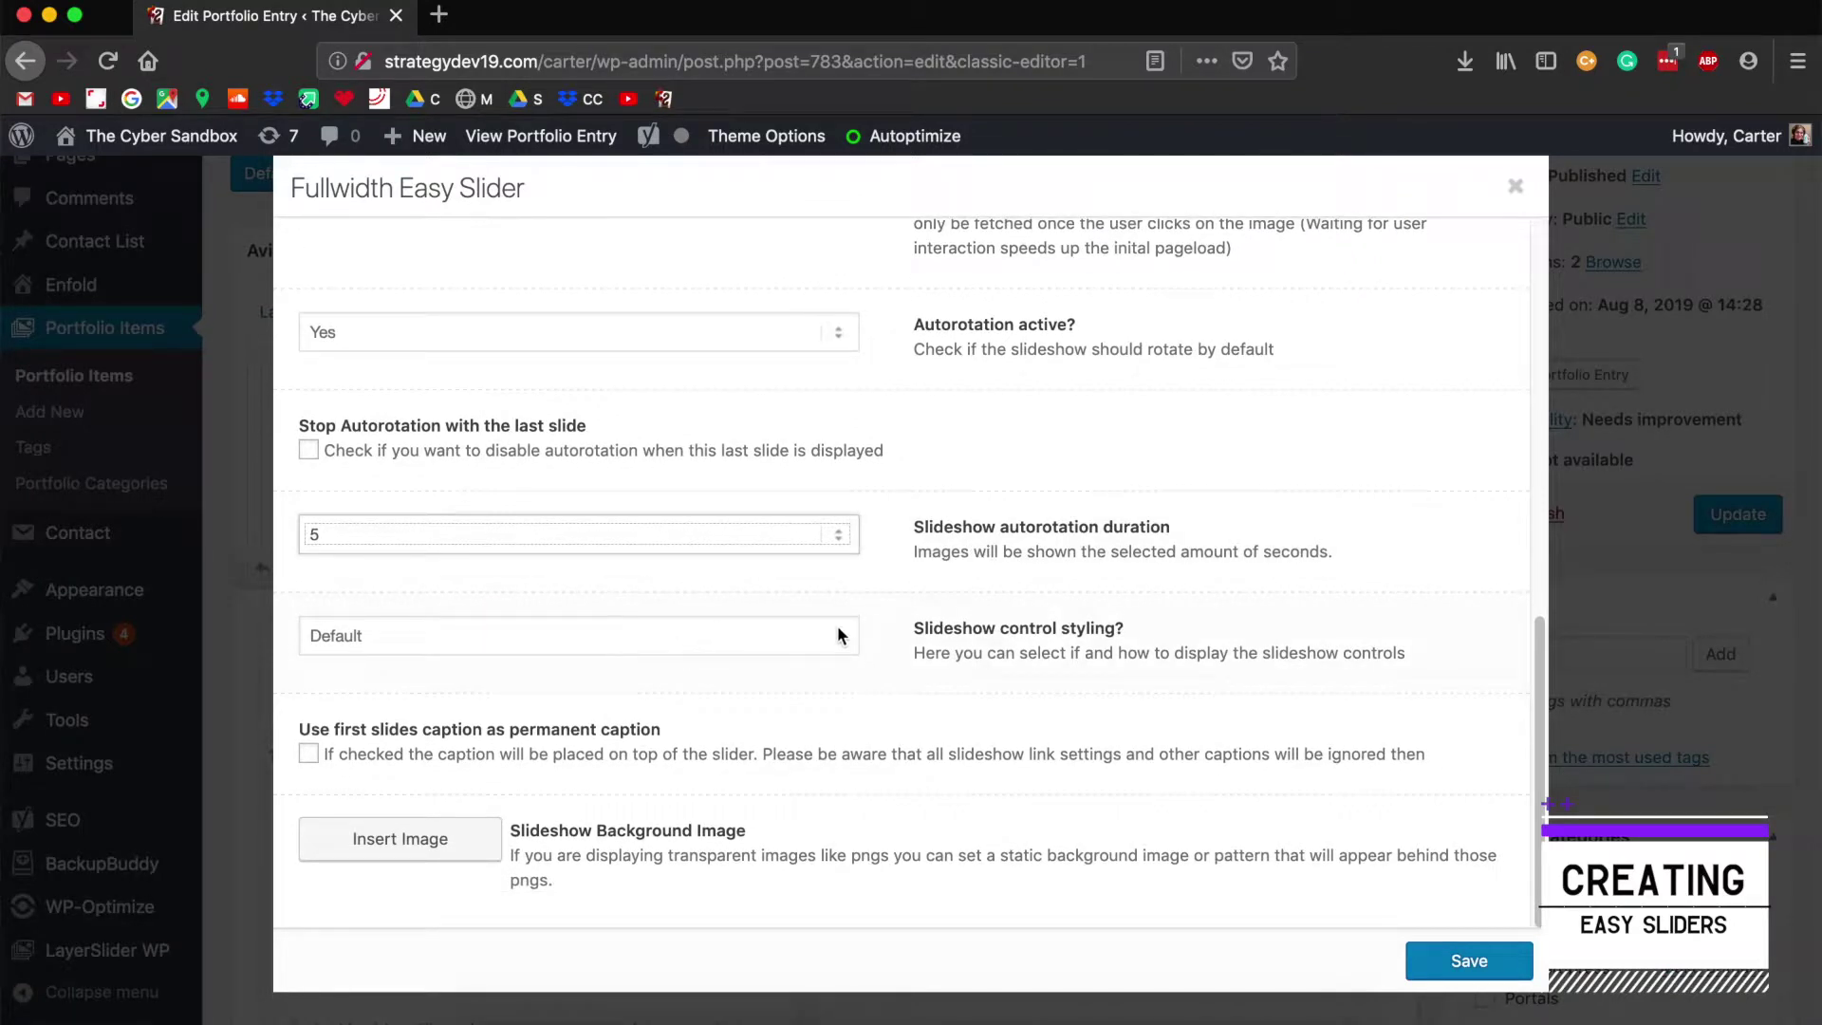
click(692, 654)
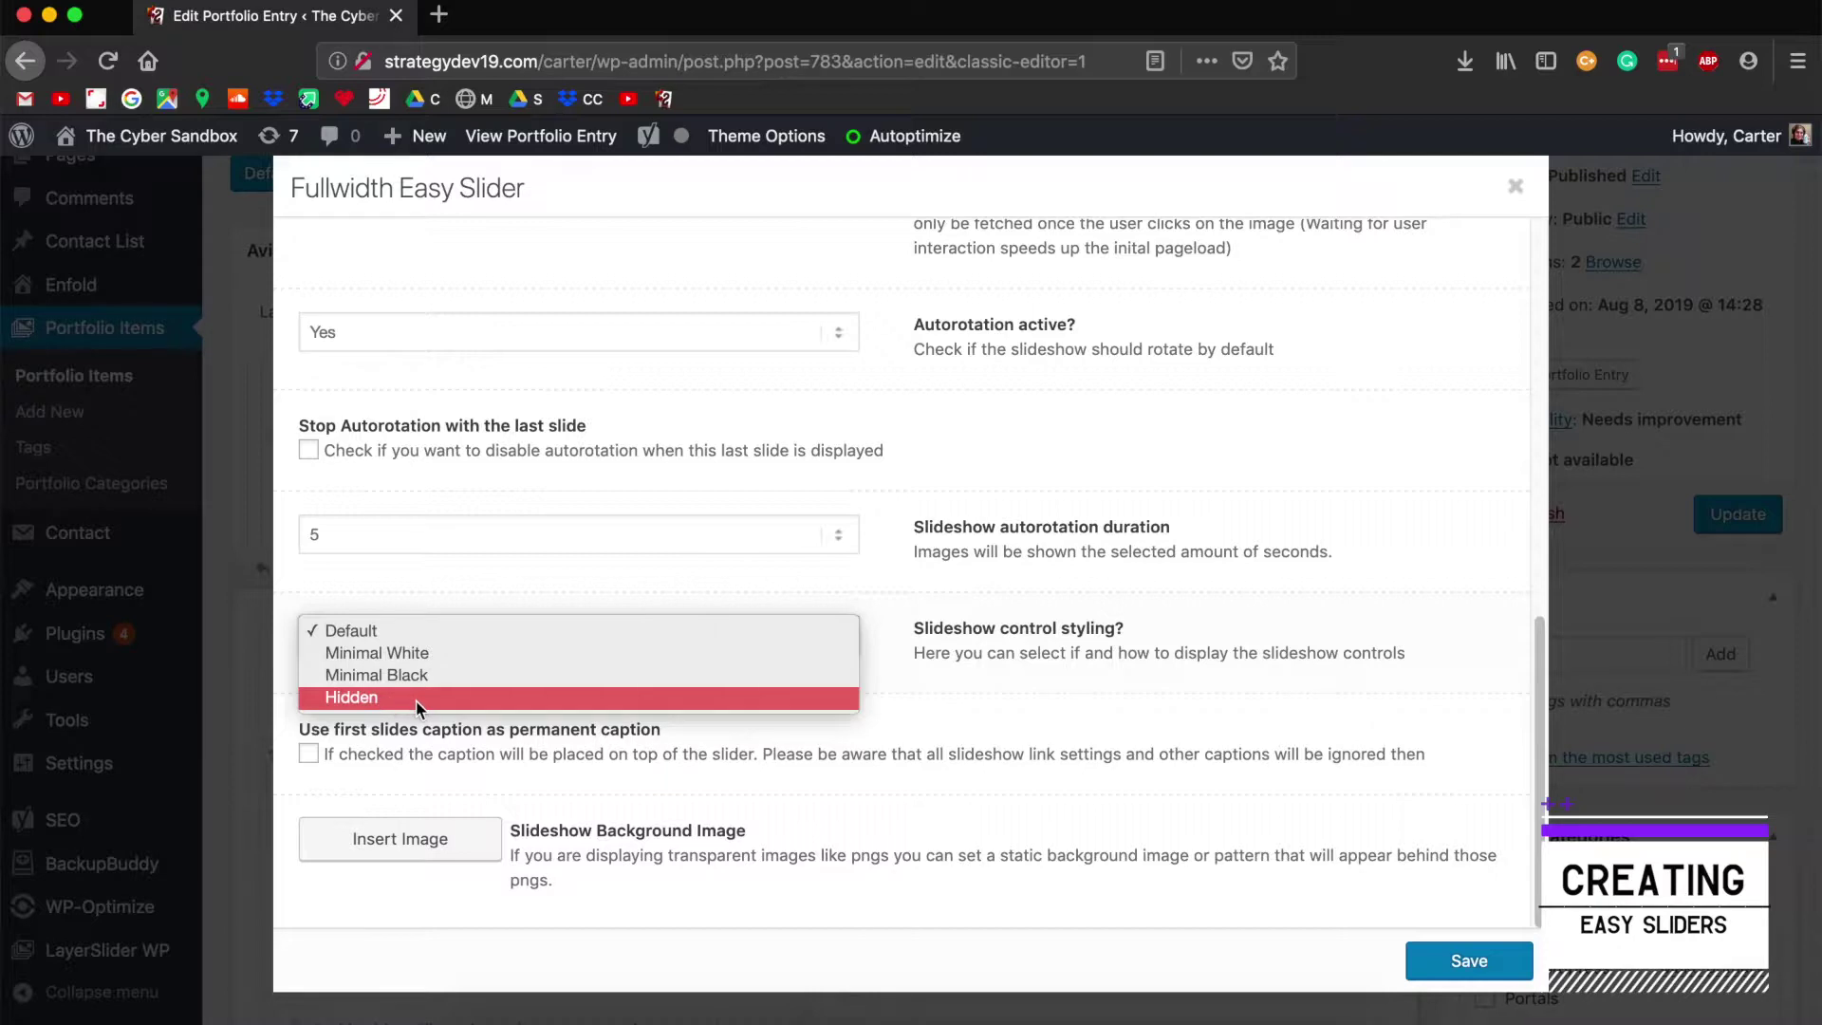
click(436, 632)
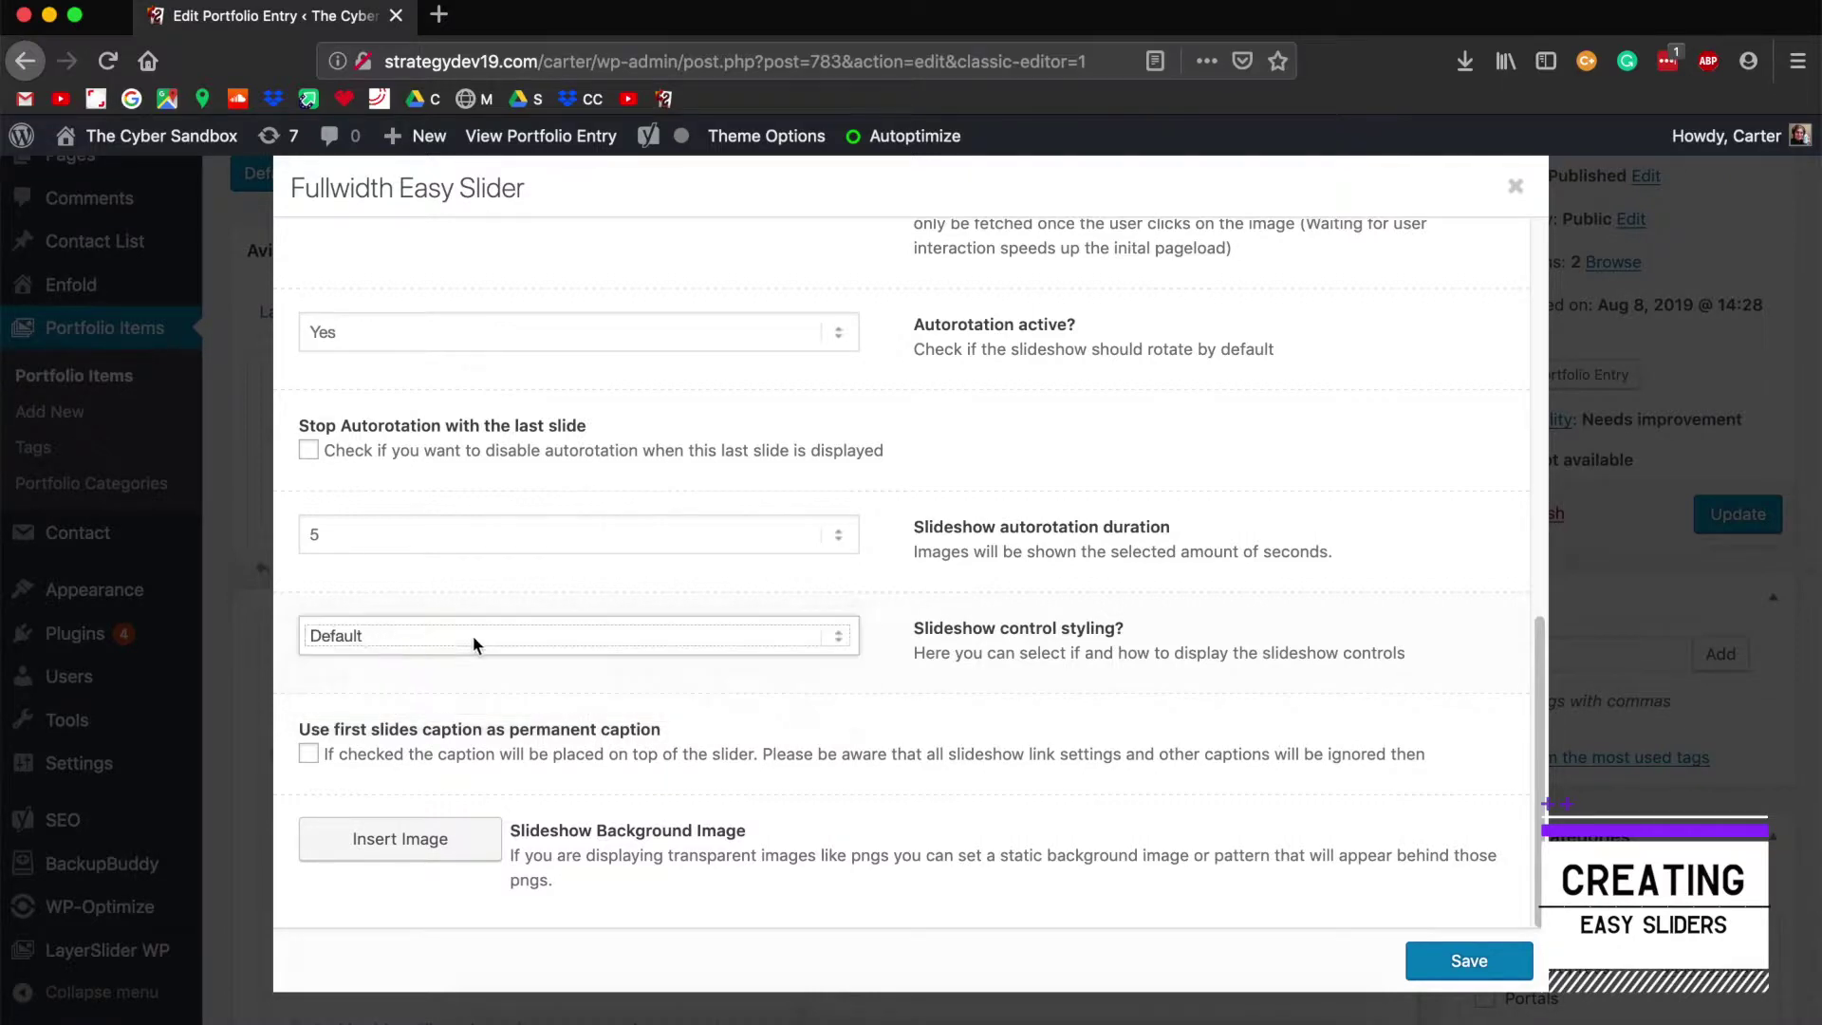
scroll(860, 648, up, 10)
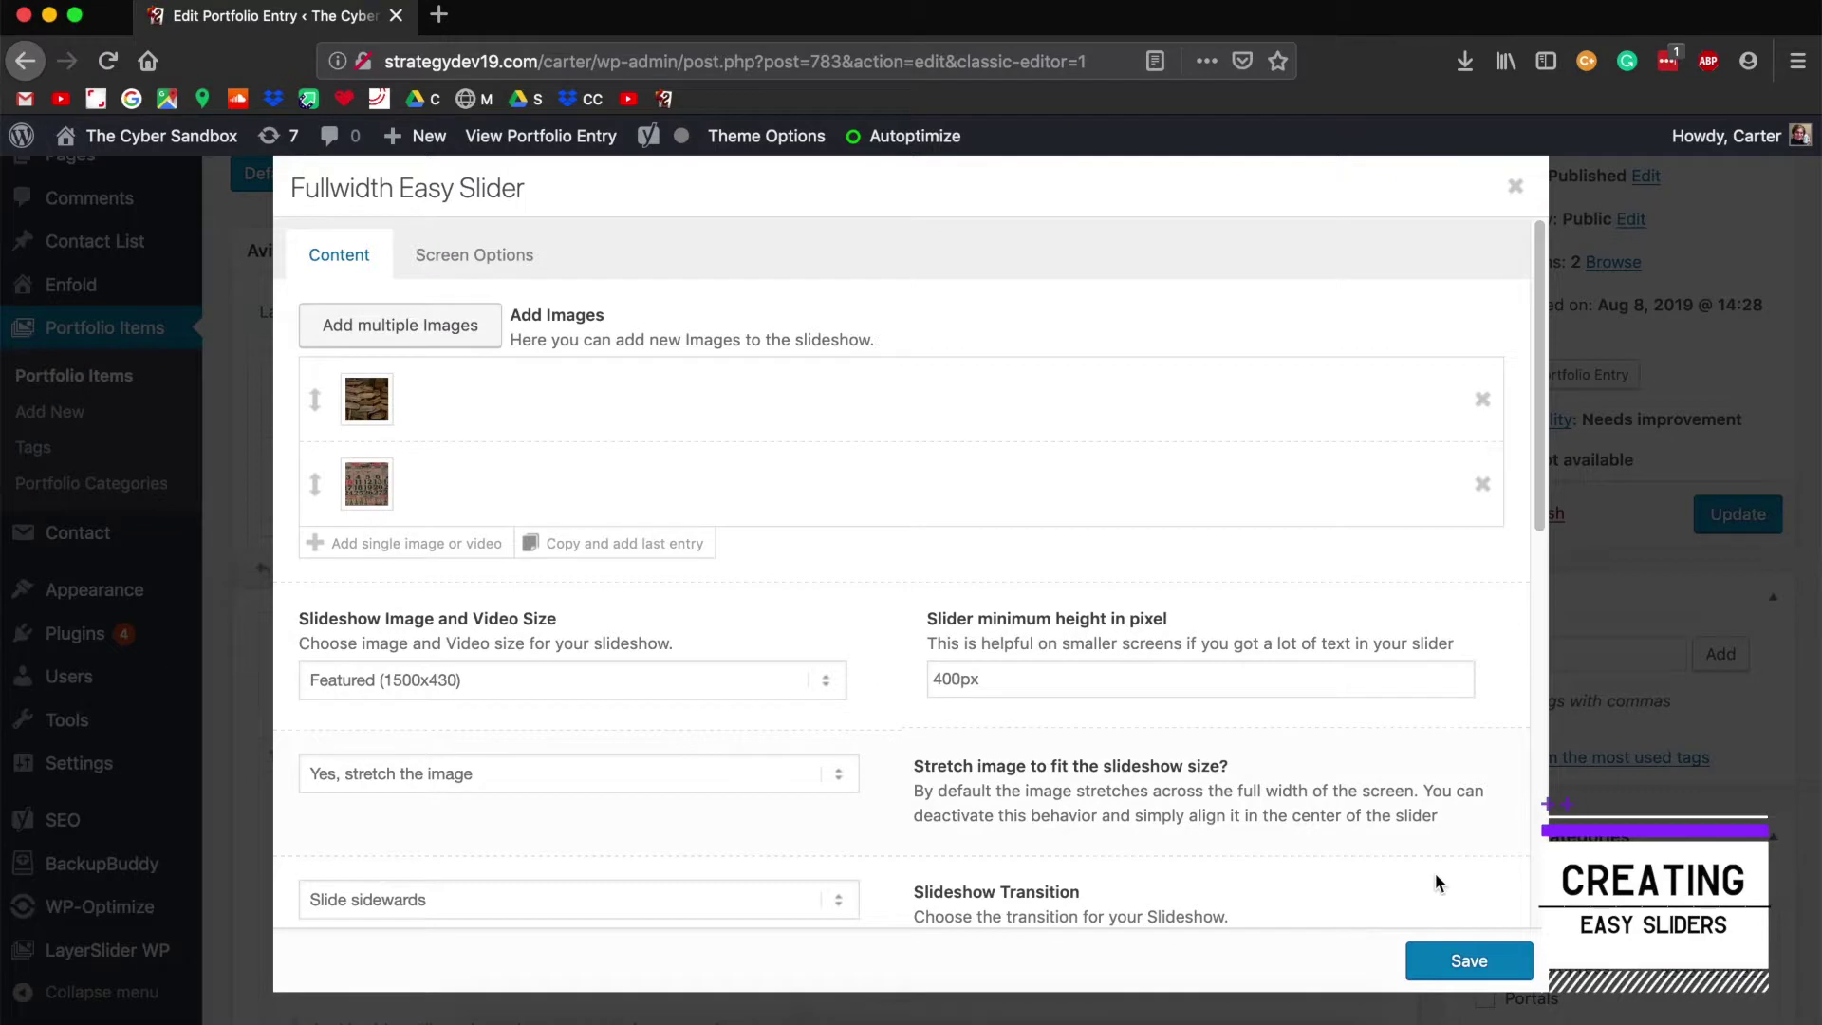
click(1467, 960)
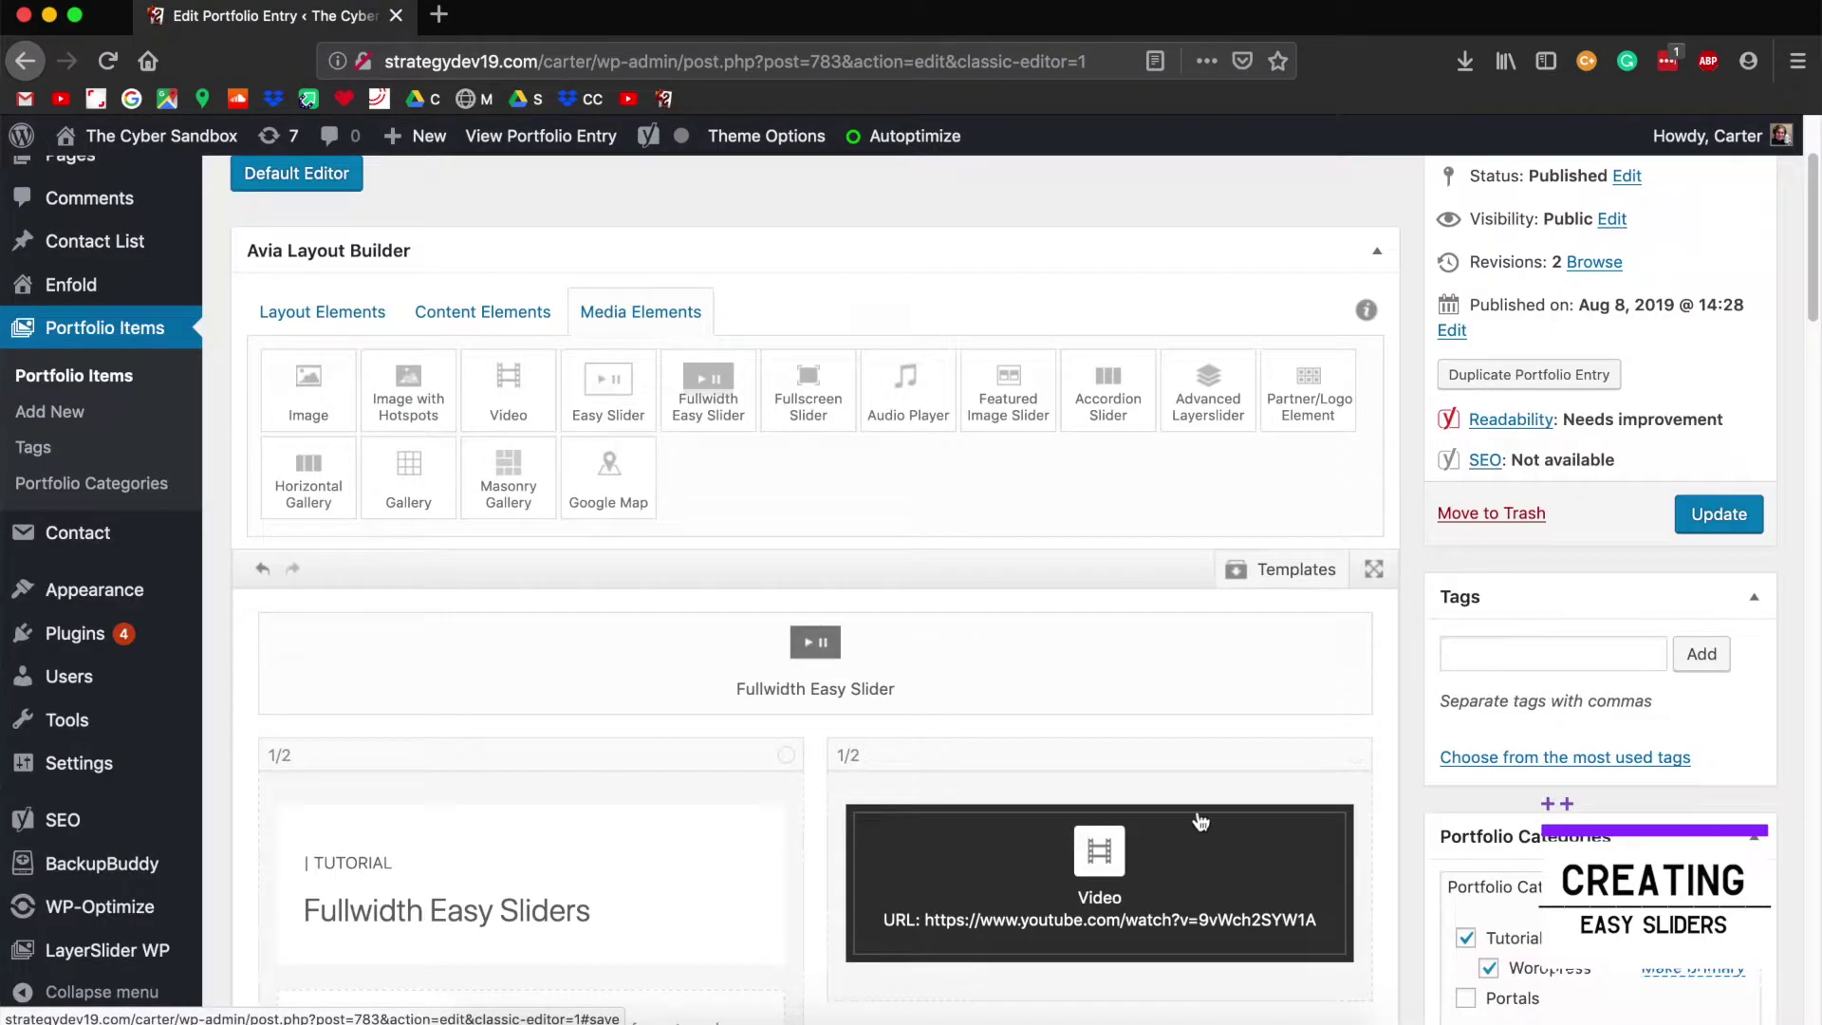
Step: Preview the portfolio page to check the new fullwidth slider
scroll(817, 662, up, 4)
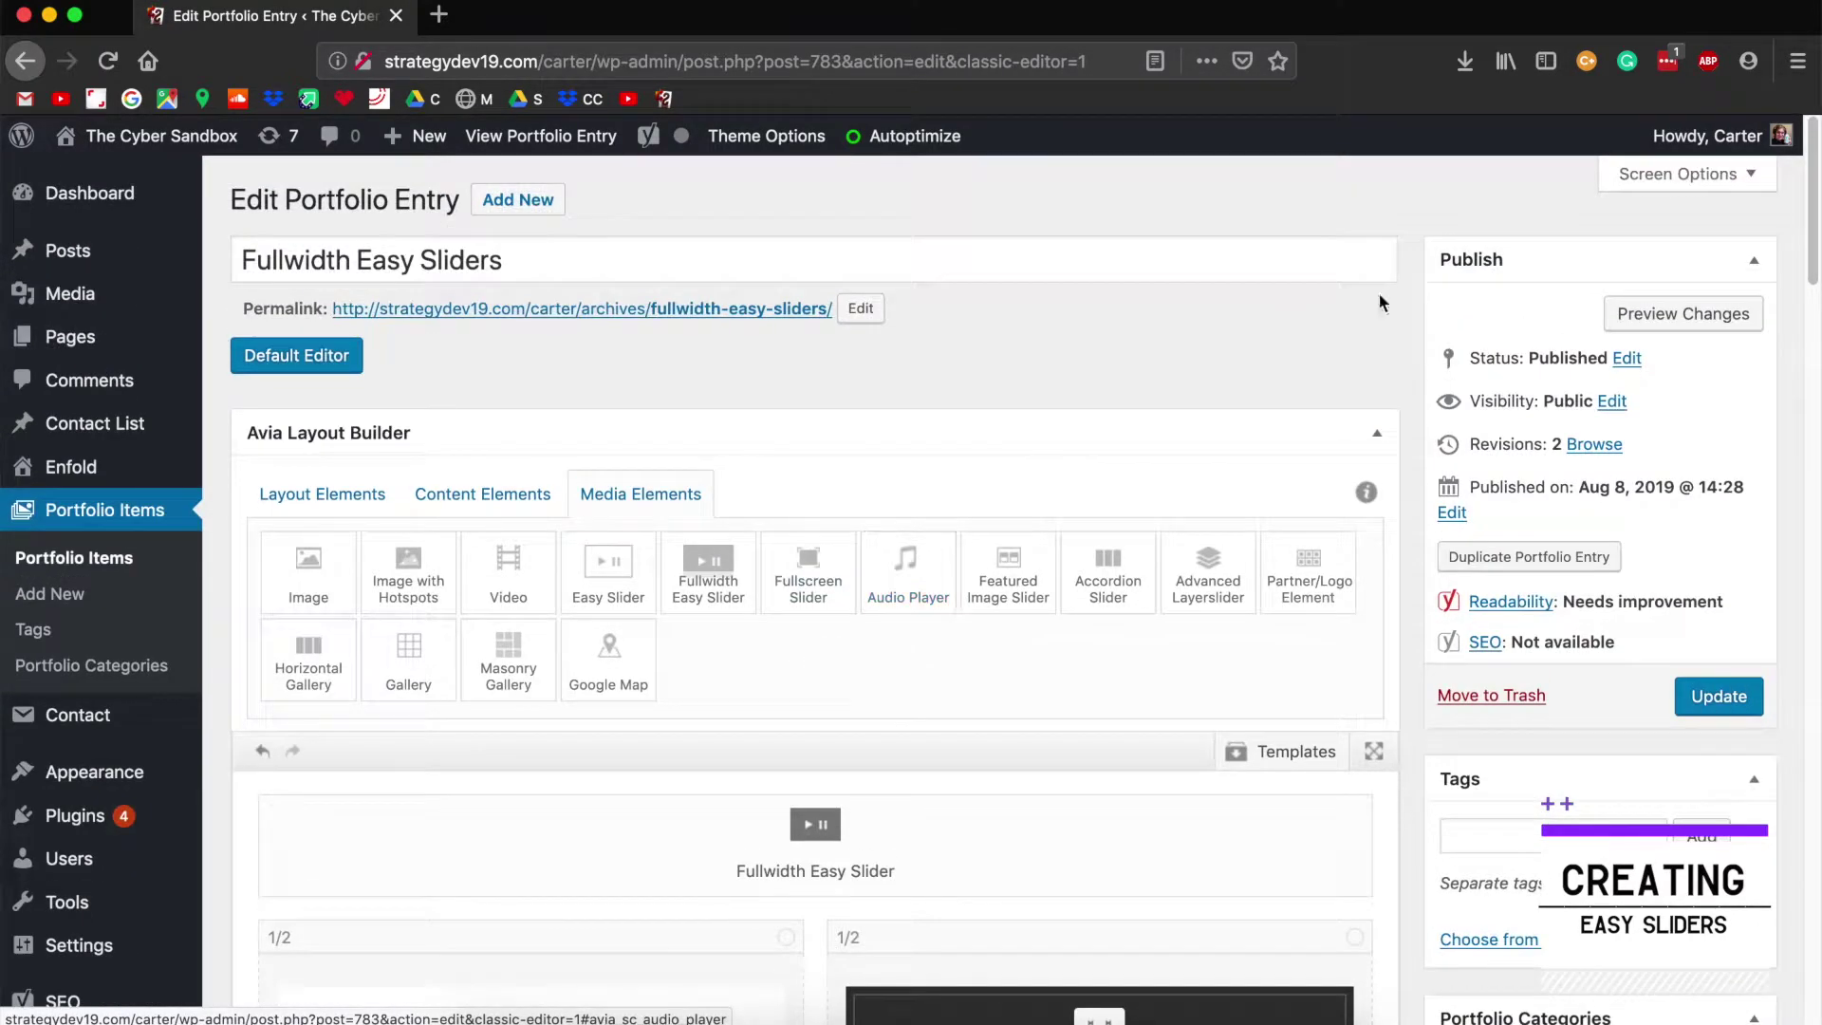
click(1650, 314)
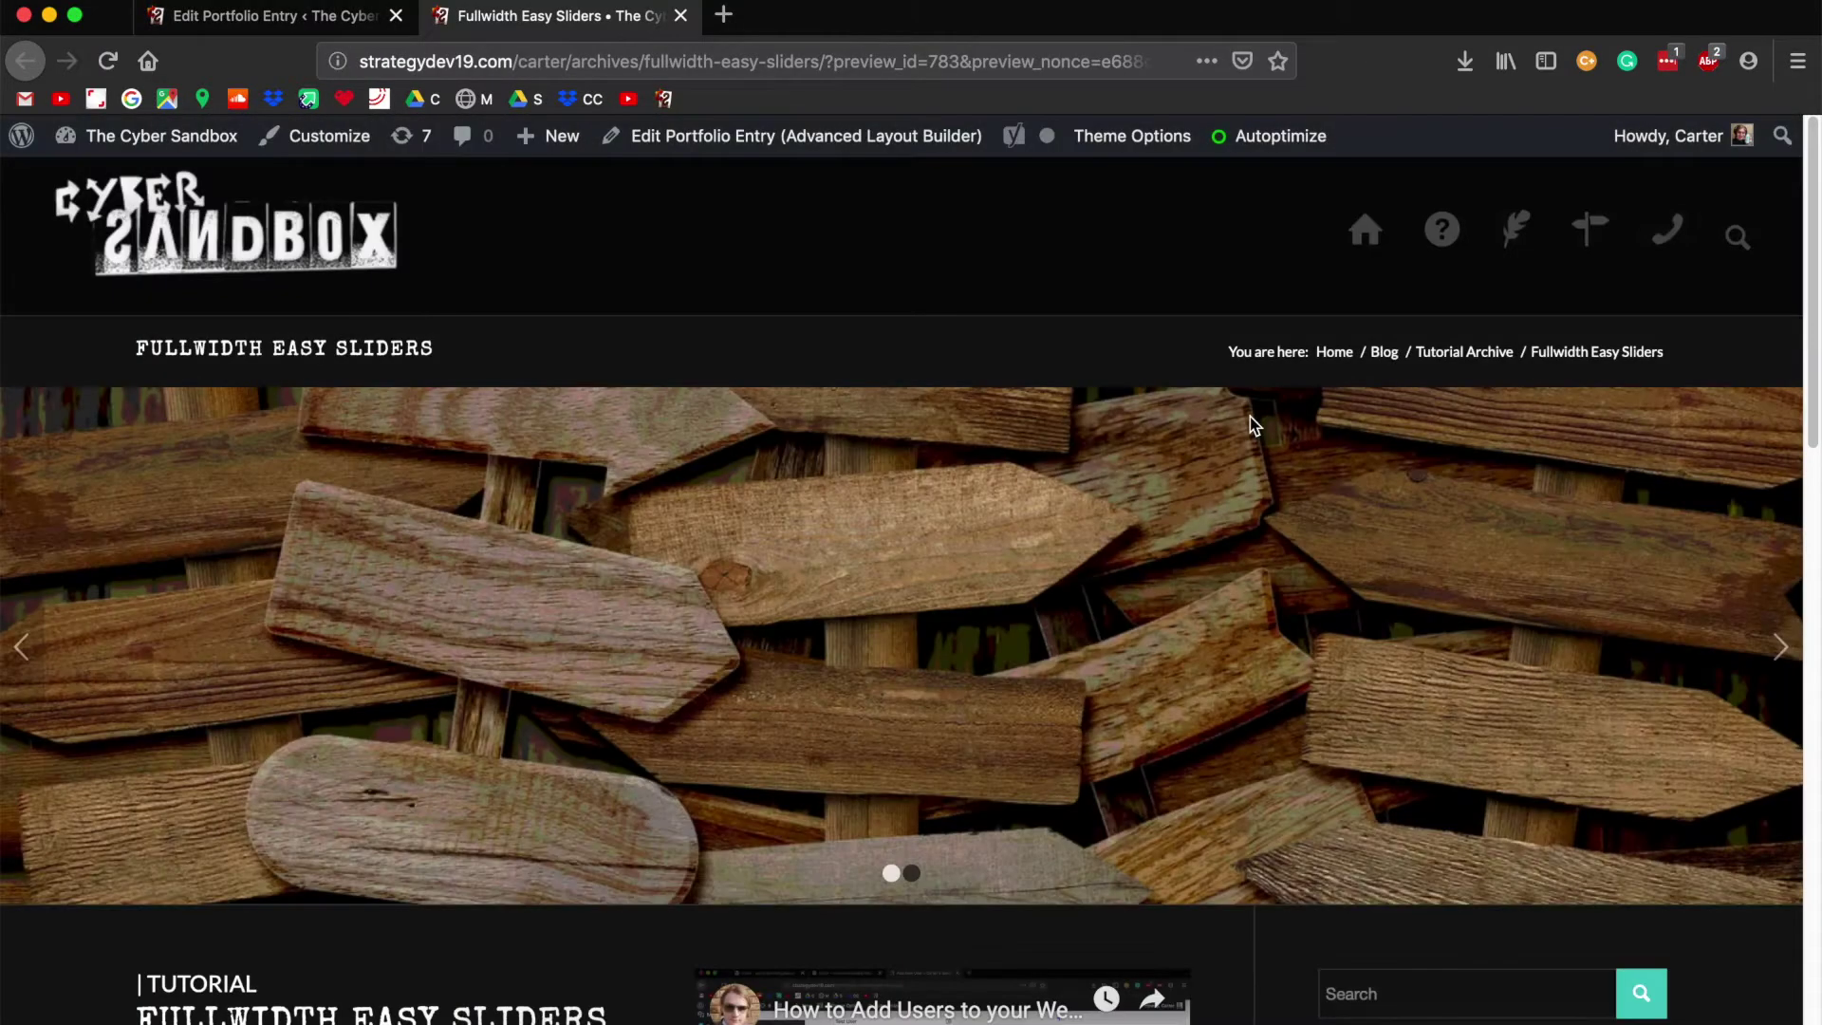
scroll(1322, 532, down, 1)
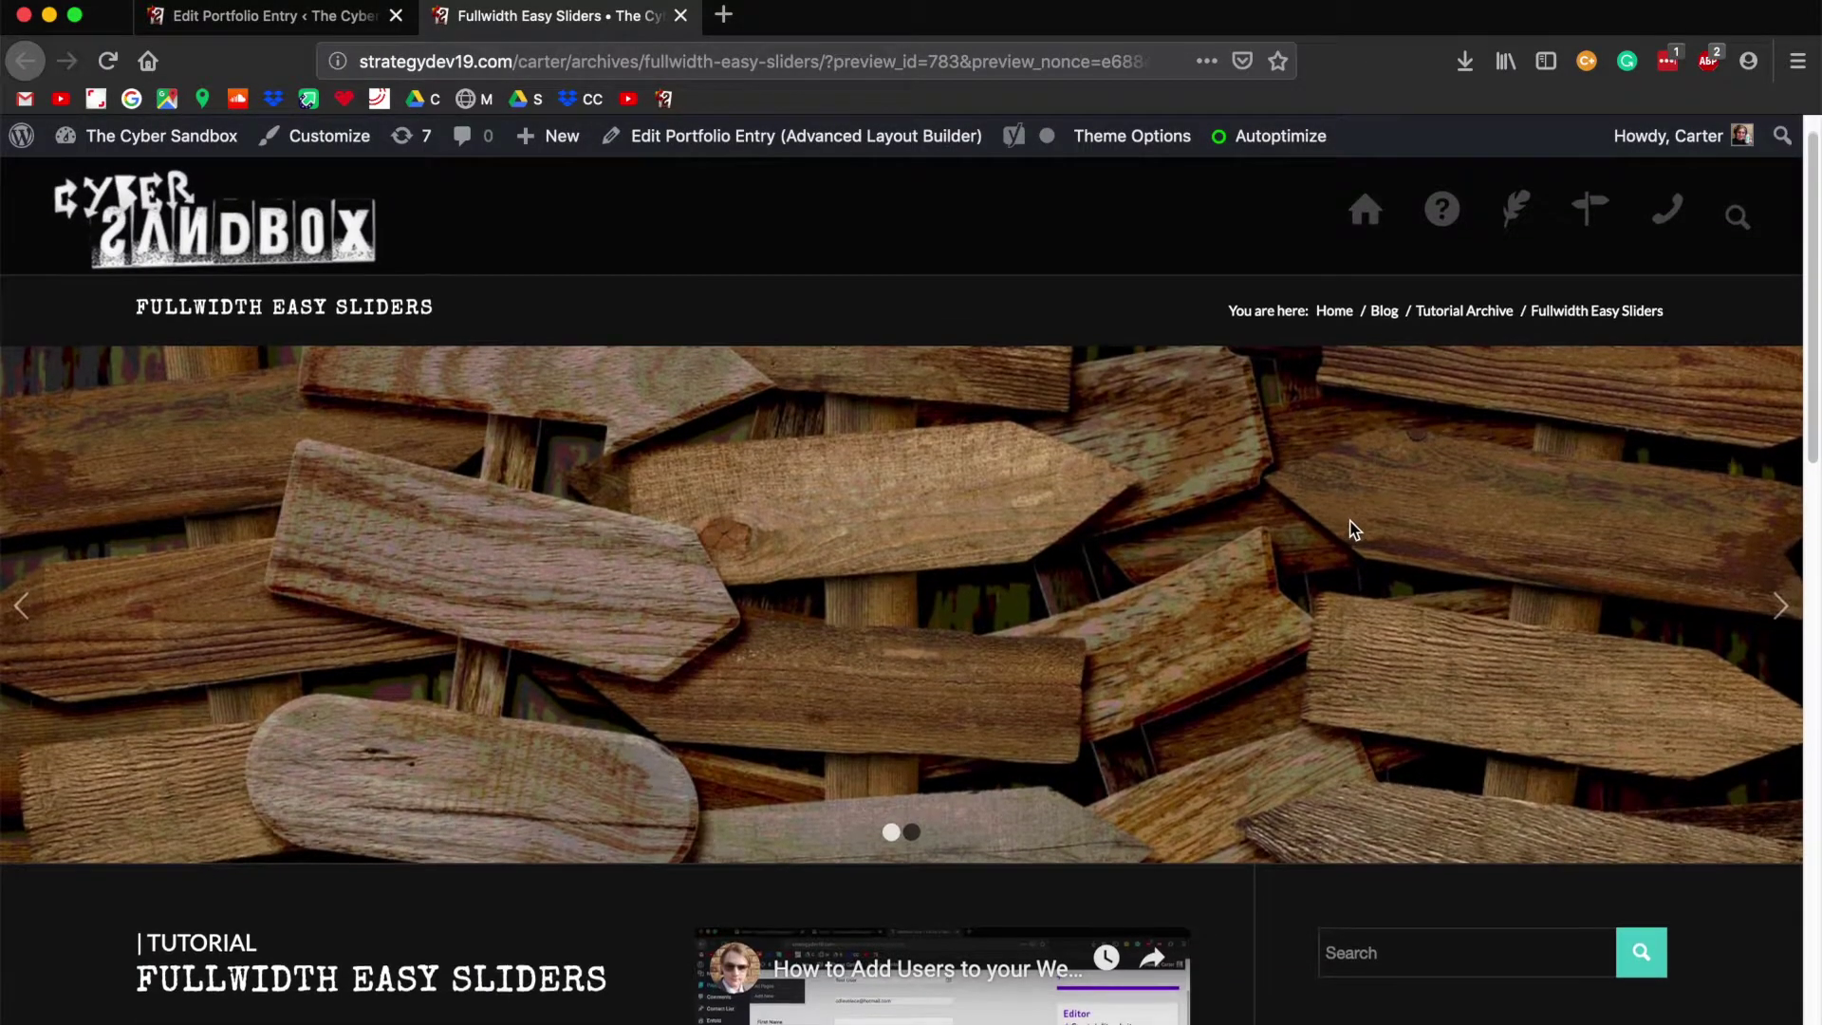
Step: Cycle through both slides of the previewed fullwidth slider and look over the rest of the page
click(1776, 589)
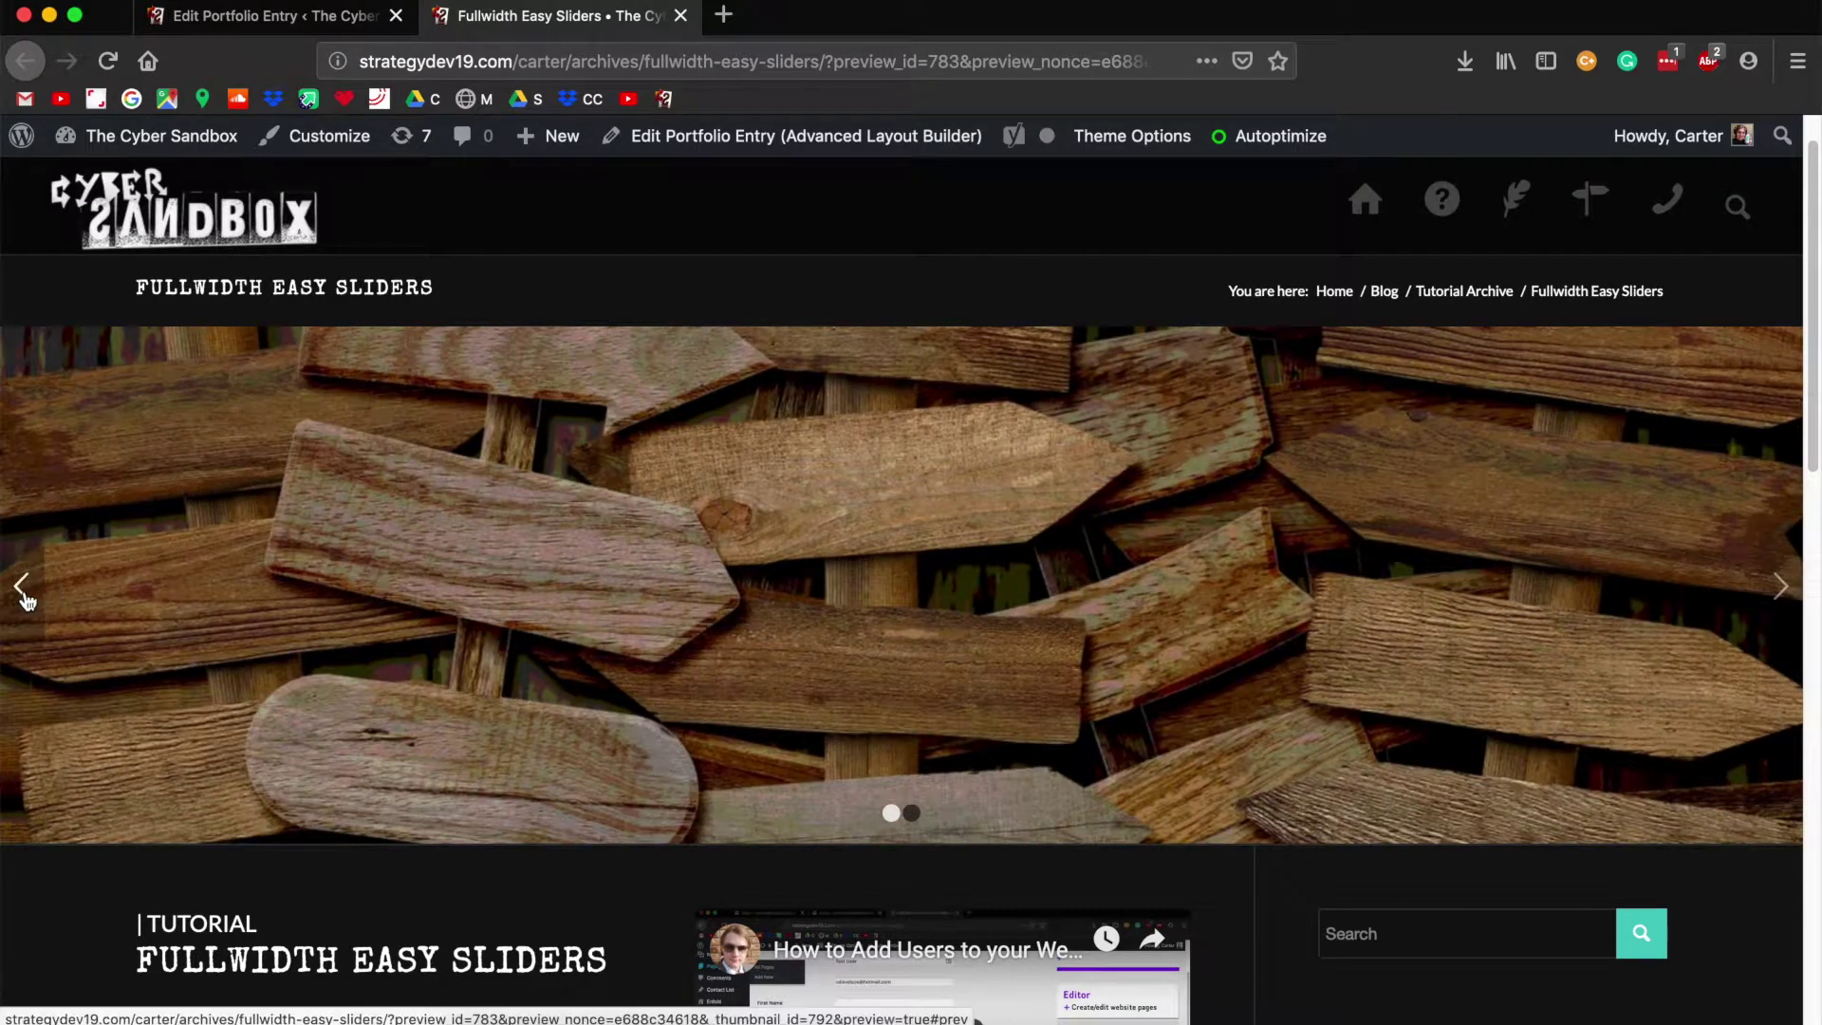
click(23, 587)
scroll(902, 516, down, 7)
scroll(902, 517, up, 7)
scroll(901, 517, up, 2)
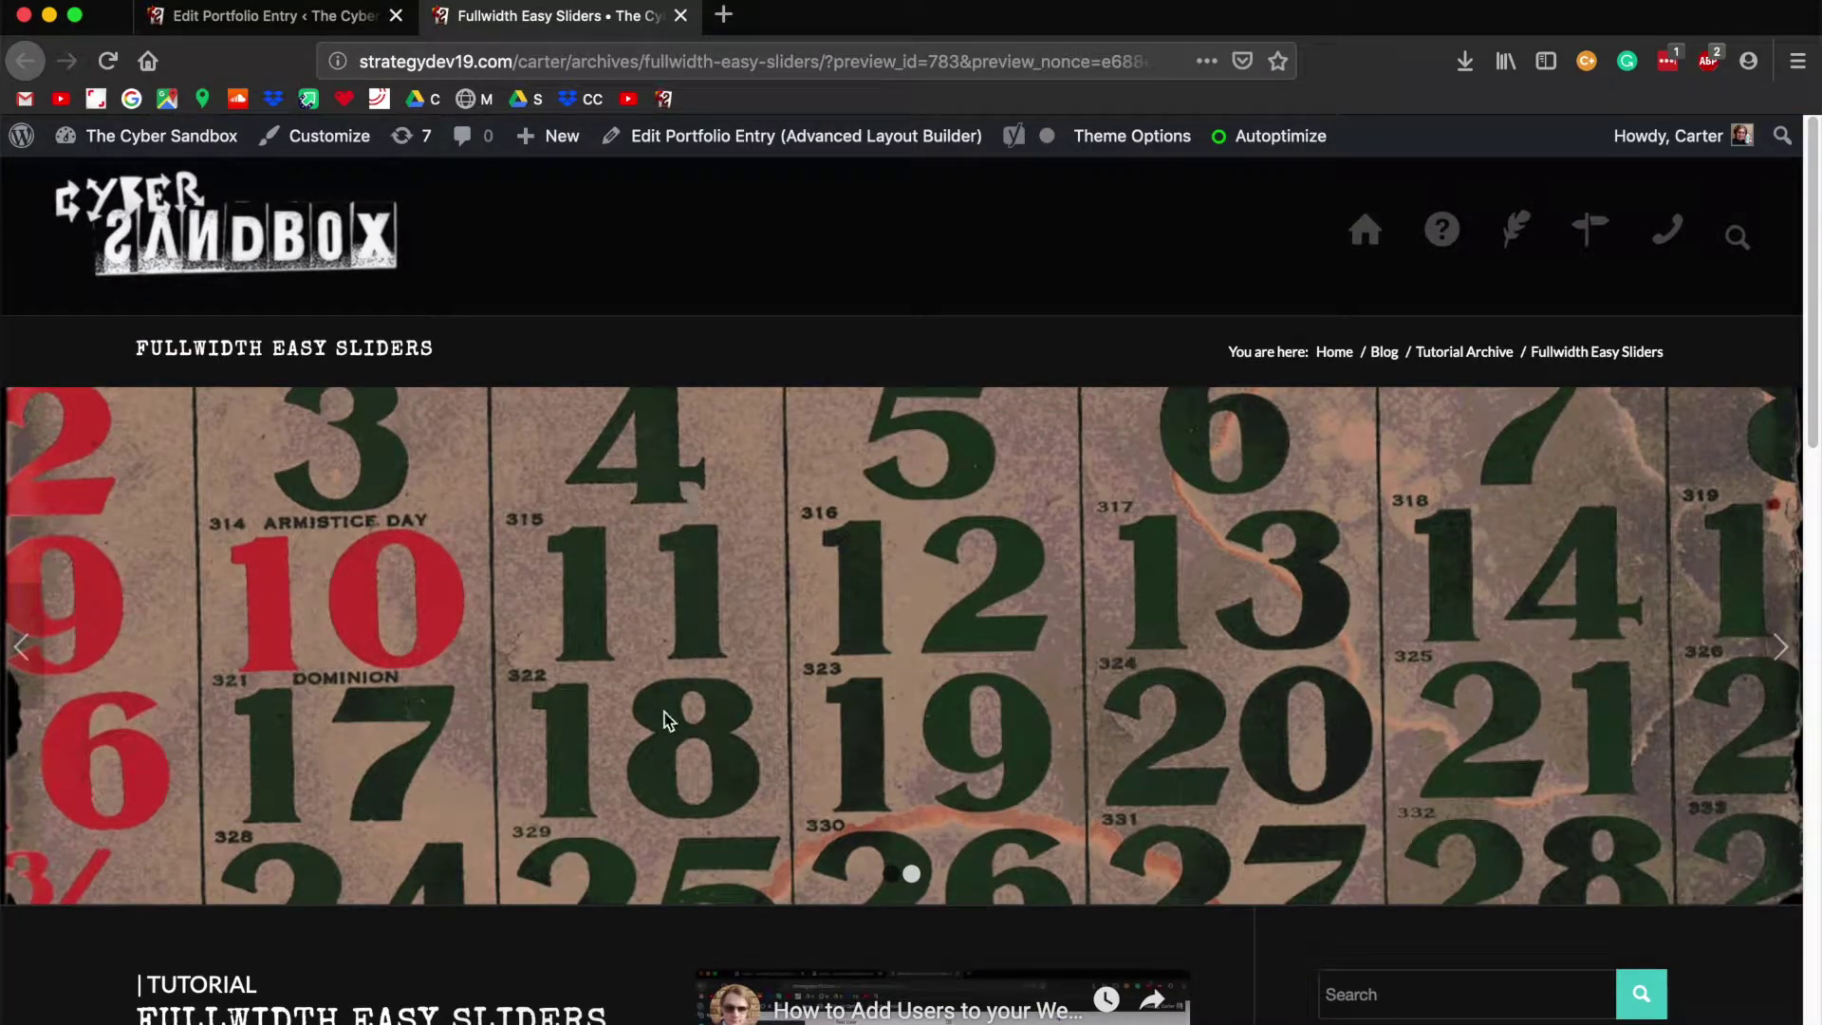
Step: In the portfolio entry's Fullwidth Easy Slider, give the first slide the caption title "Fullwidth Easy Slider"
click(204, 8)
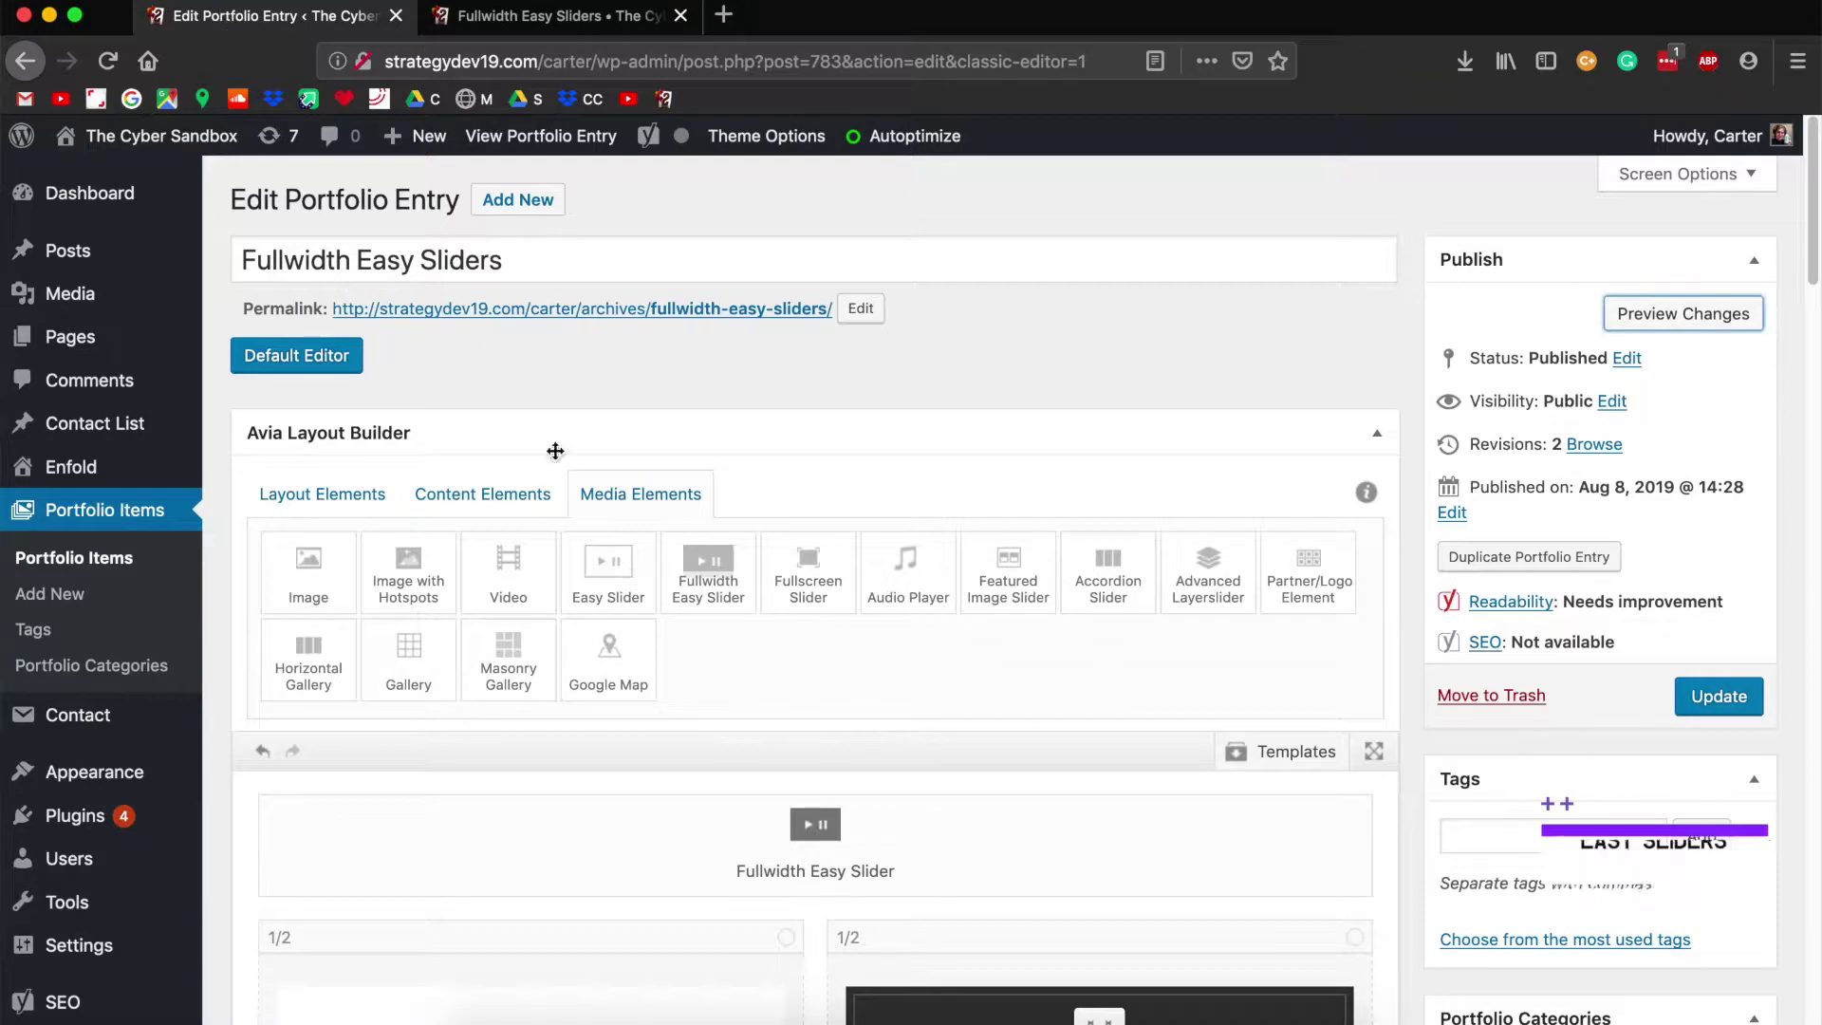
scroll(778, 521, down, 3)
click(805, 621)
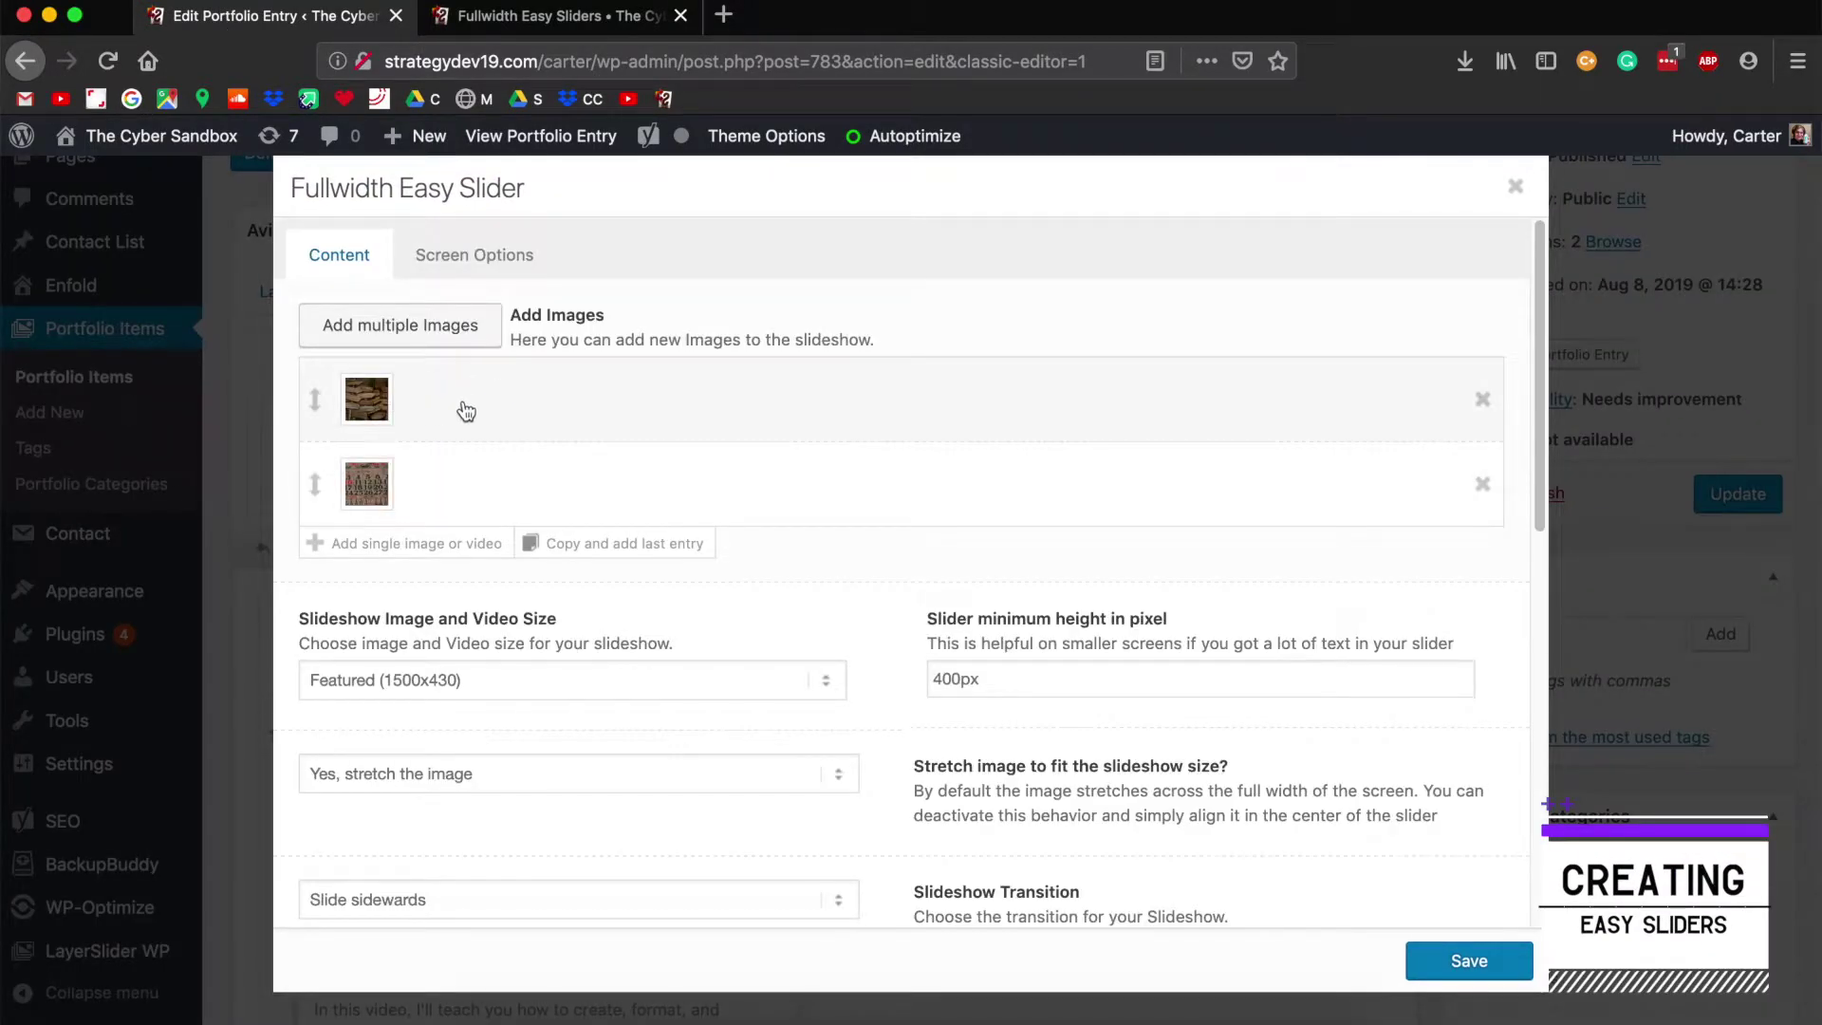
click(485, 409)
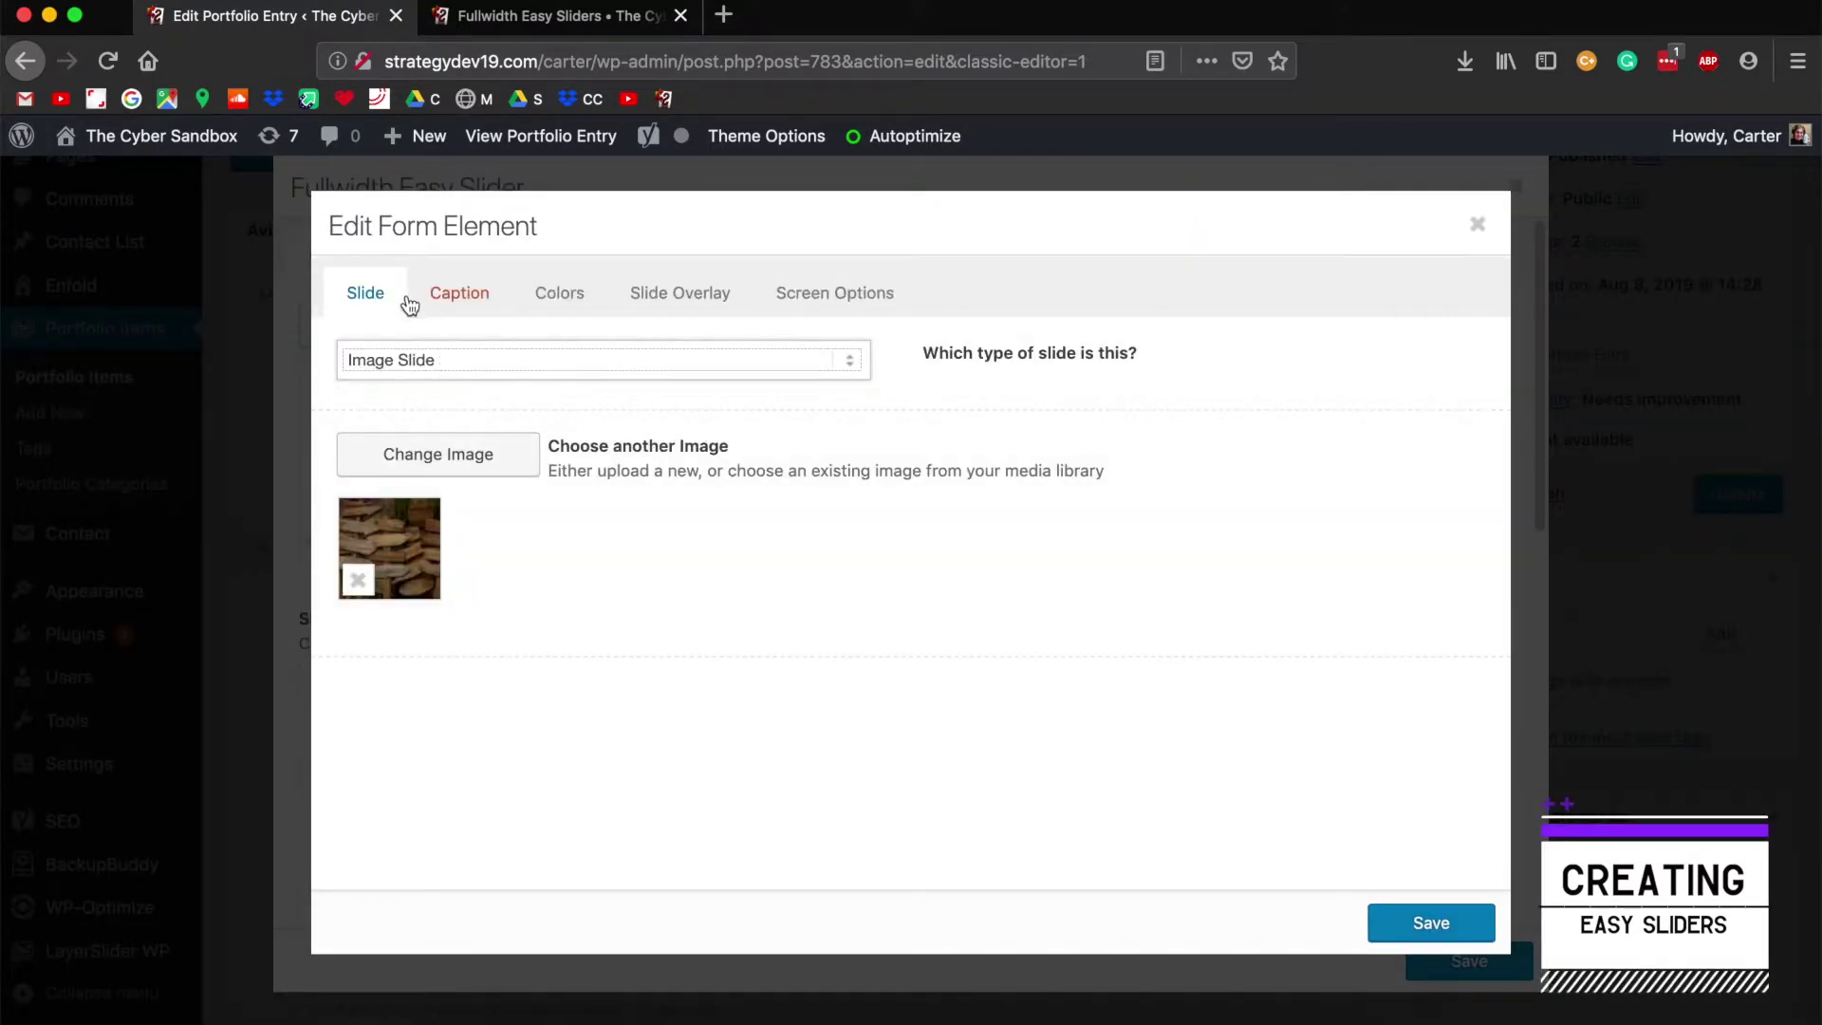
click(454, 294)
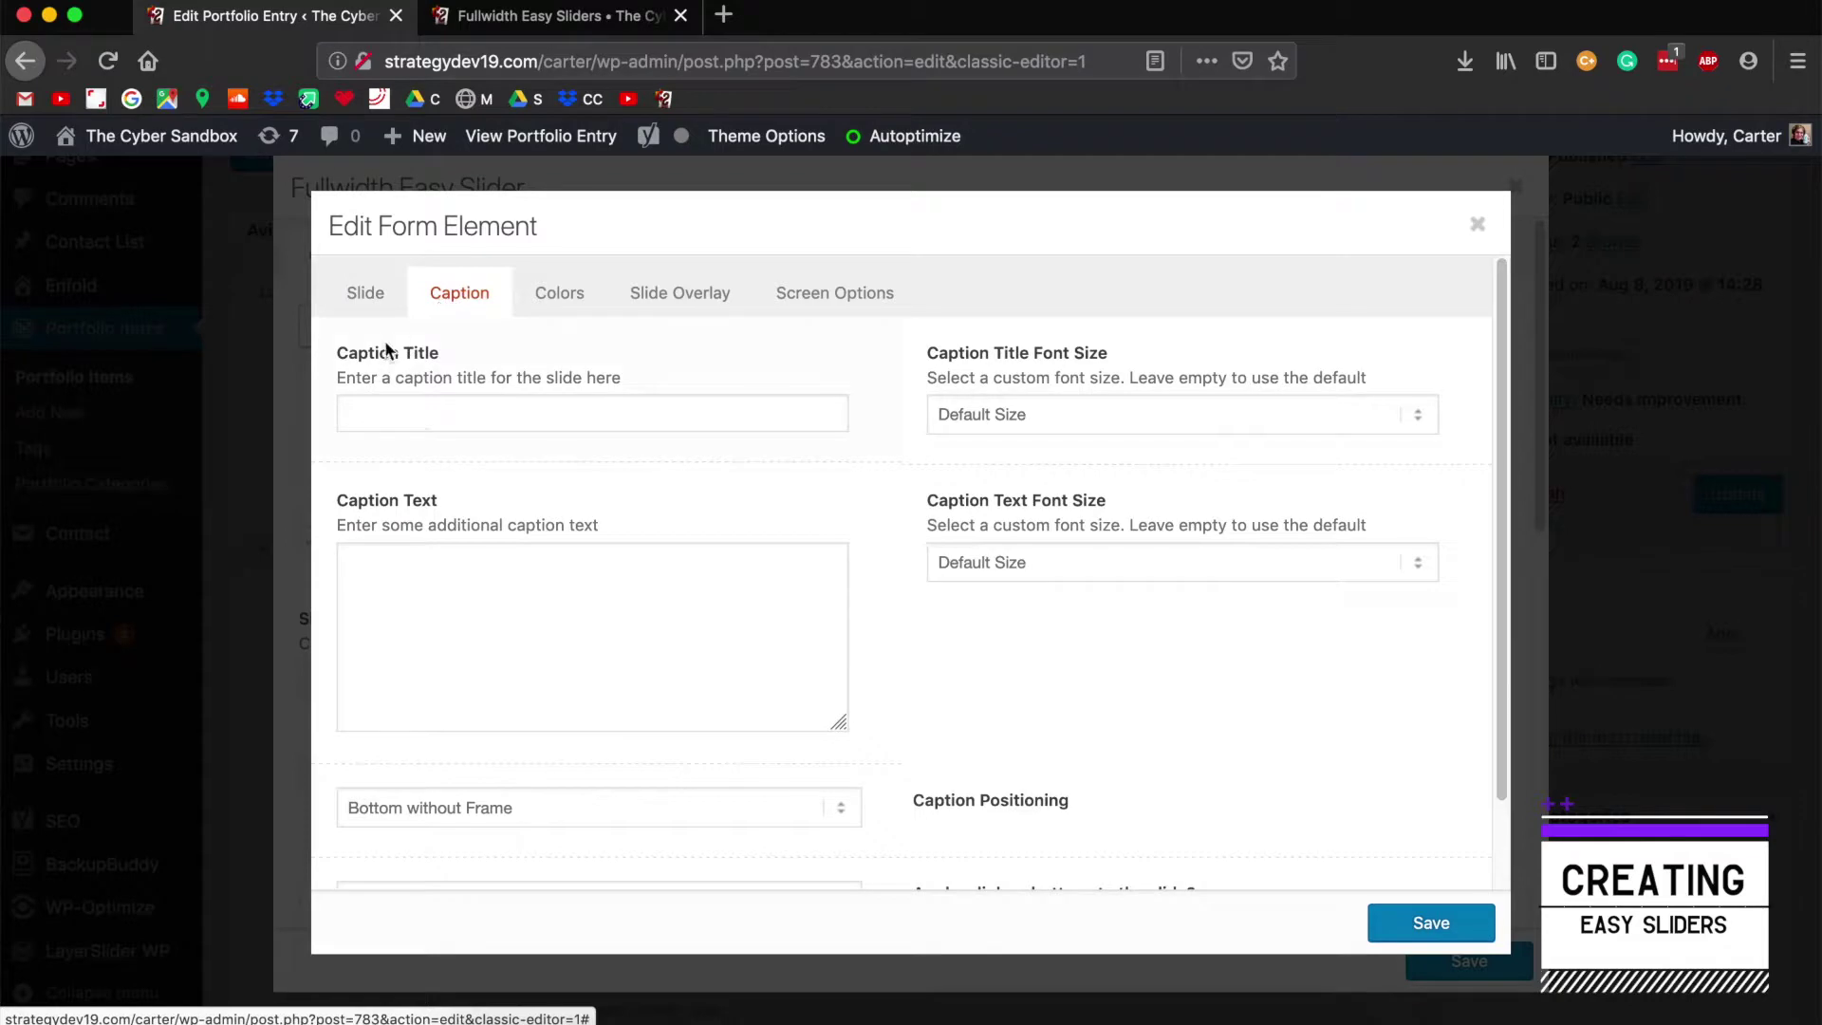
click(445, 412)
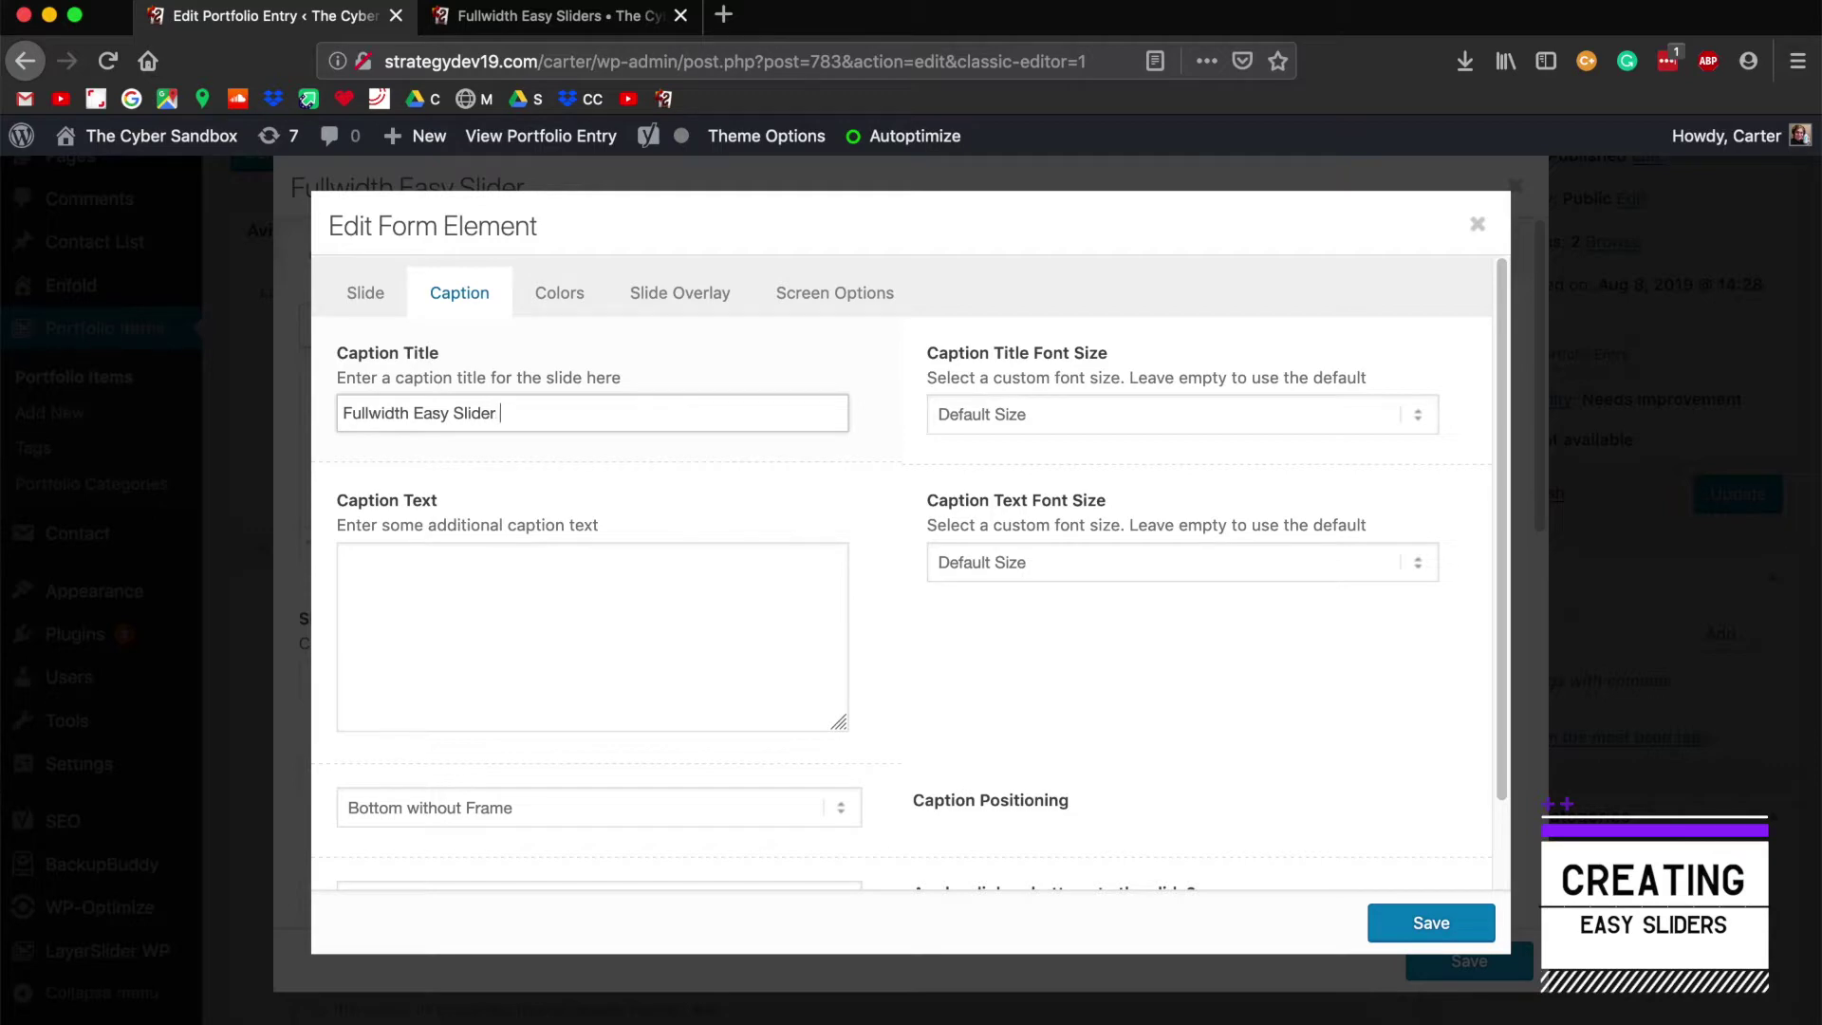
Step: Copy the tutorial's introductory paragraph from the previewed page into the first slide's caption text
click(568, 636)
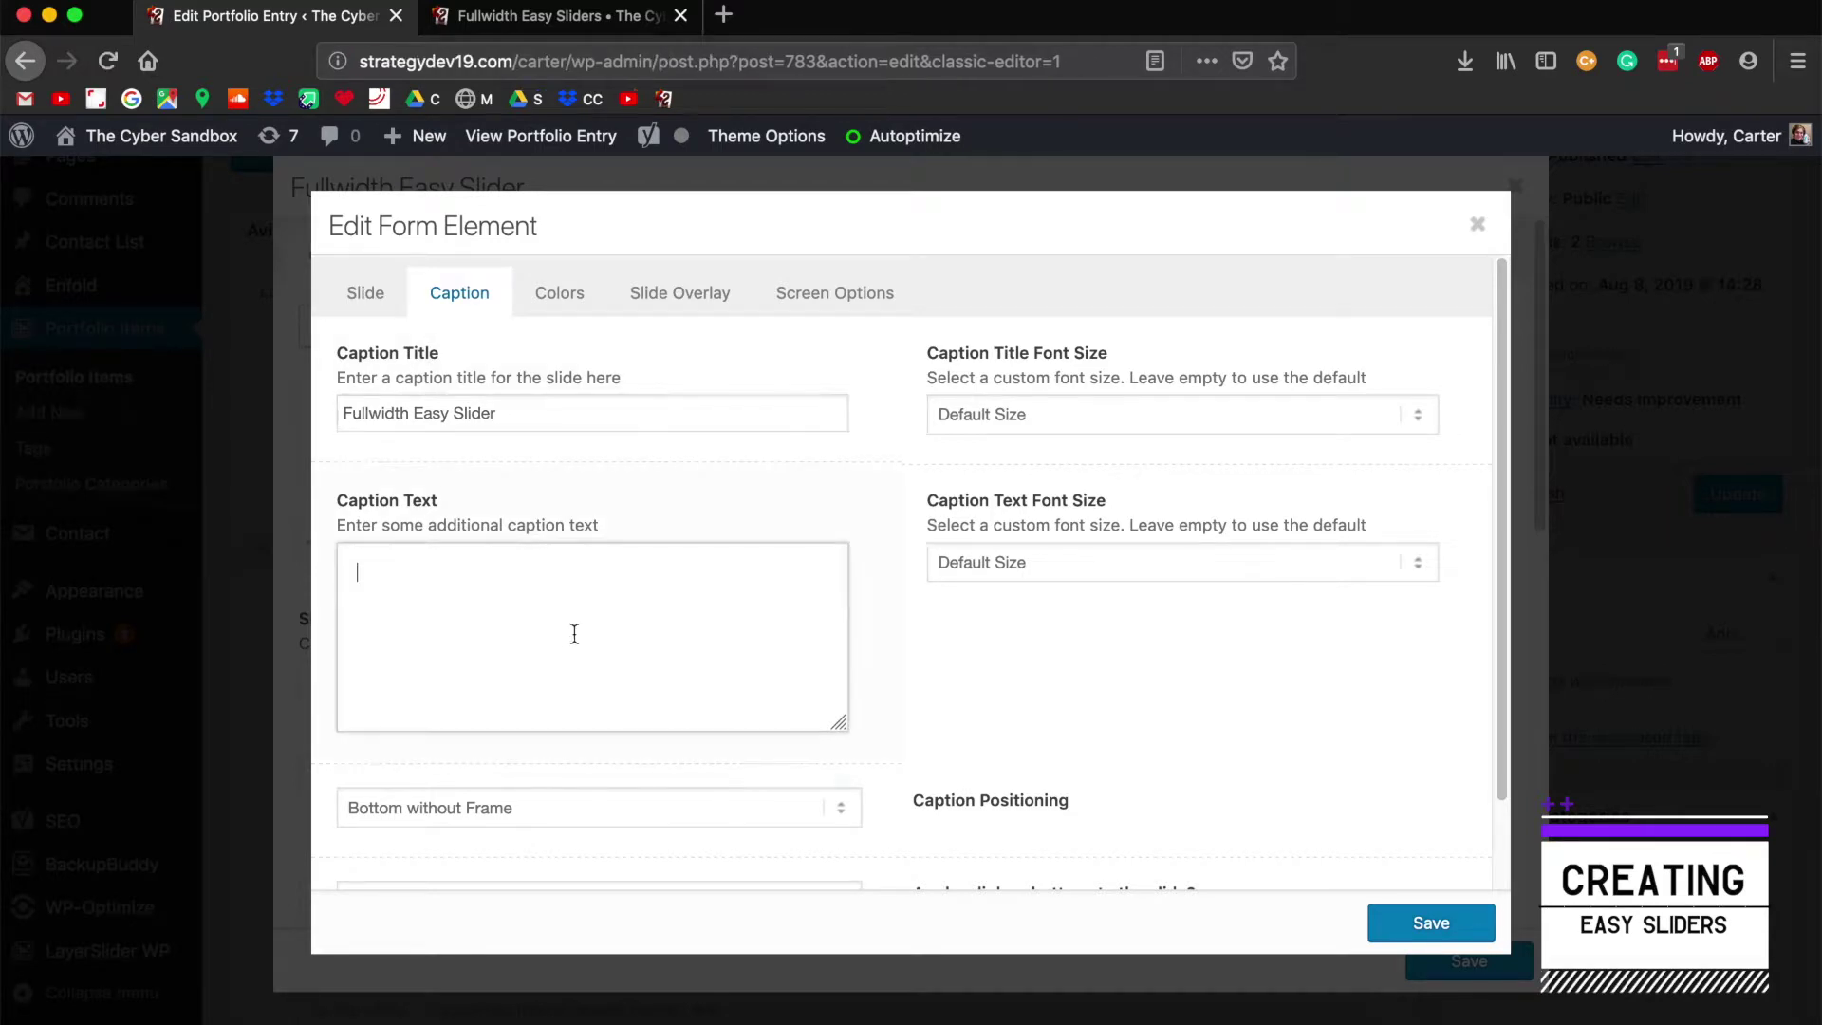
click(537, 16)
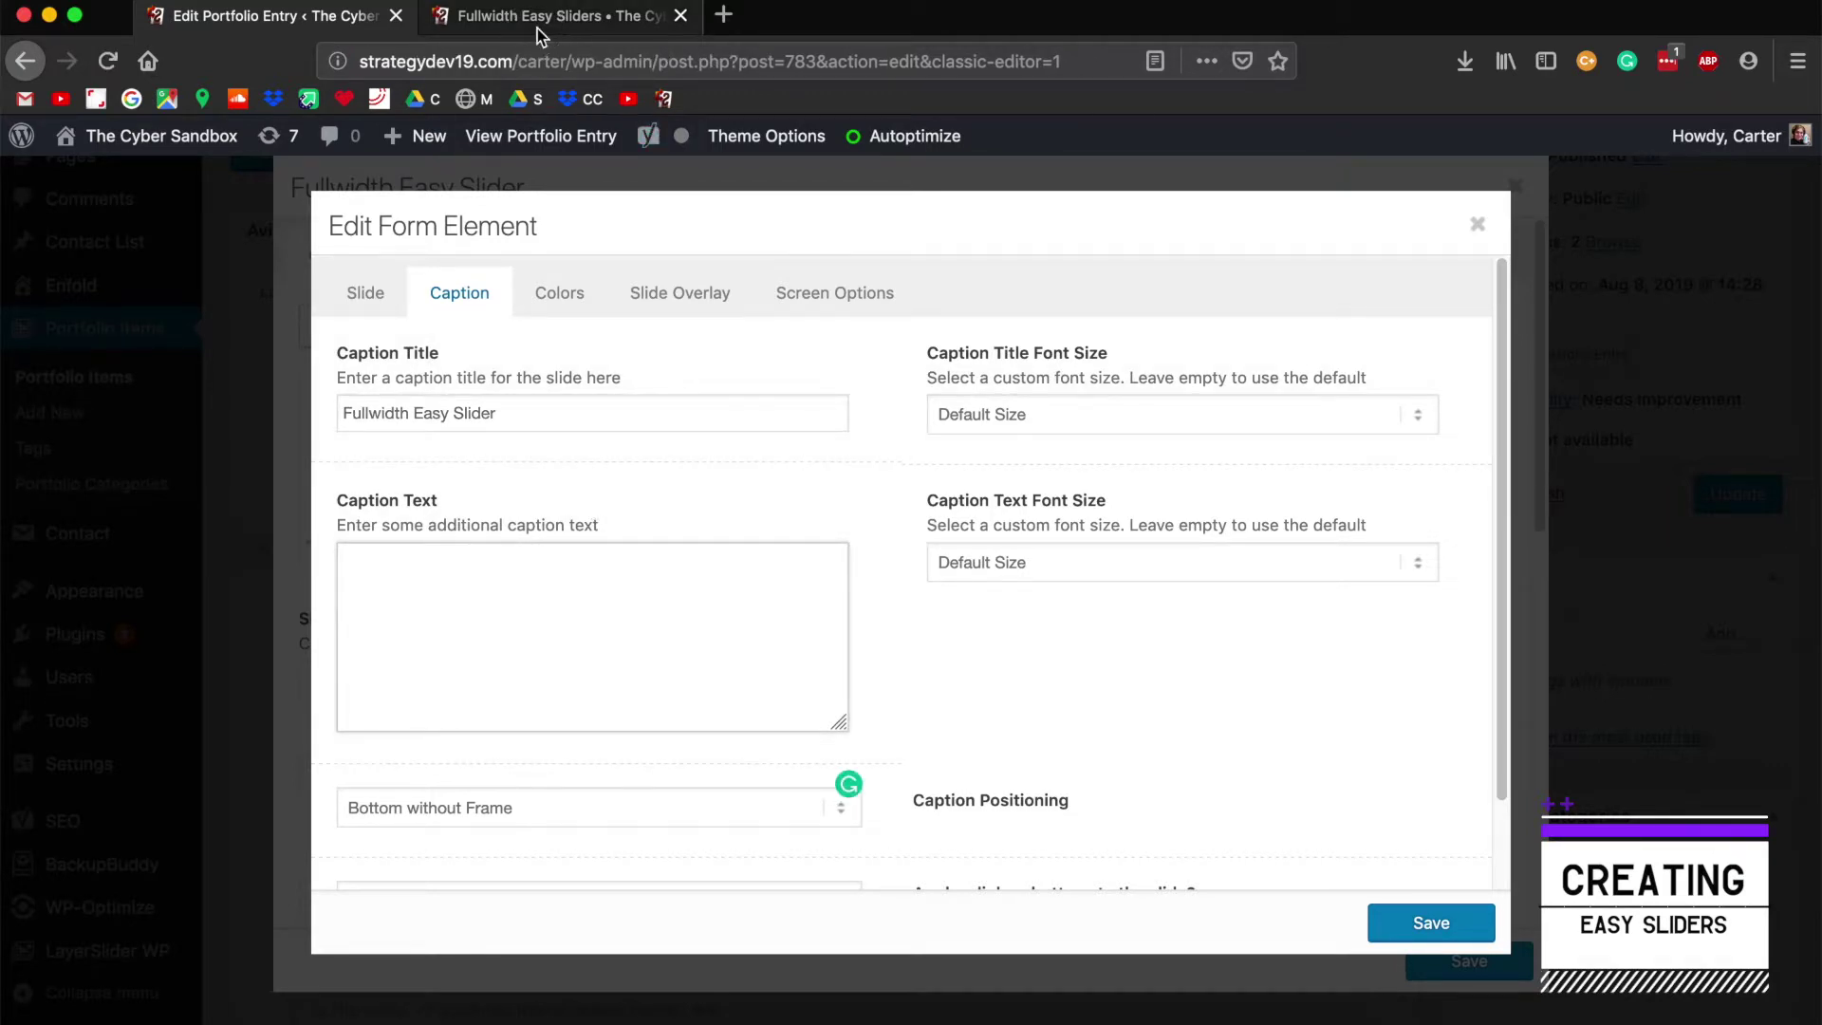
scroll(568, 323, down, 5)
scroll(568, 322, down, 2)
drag(169, 442, 389, 540)
key(super+c)
right_click(364, 473)
click(418, 503)
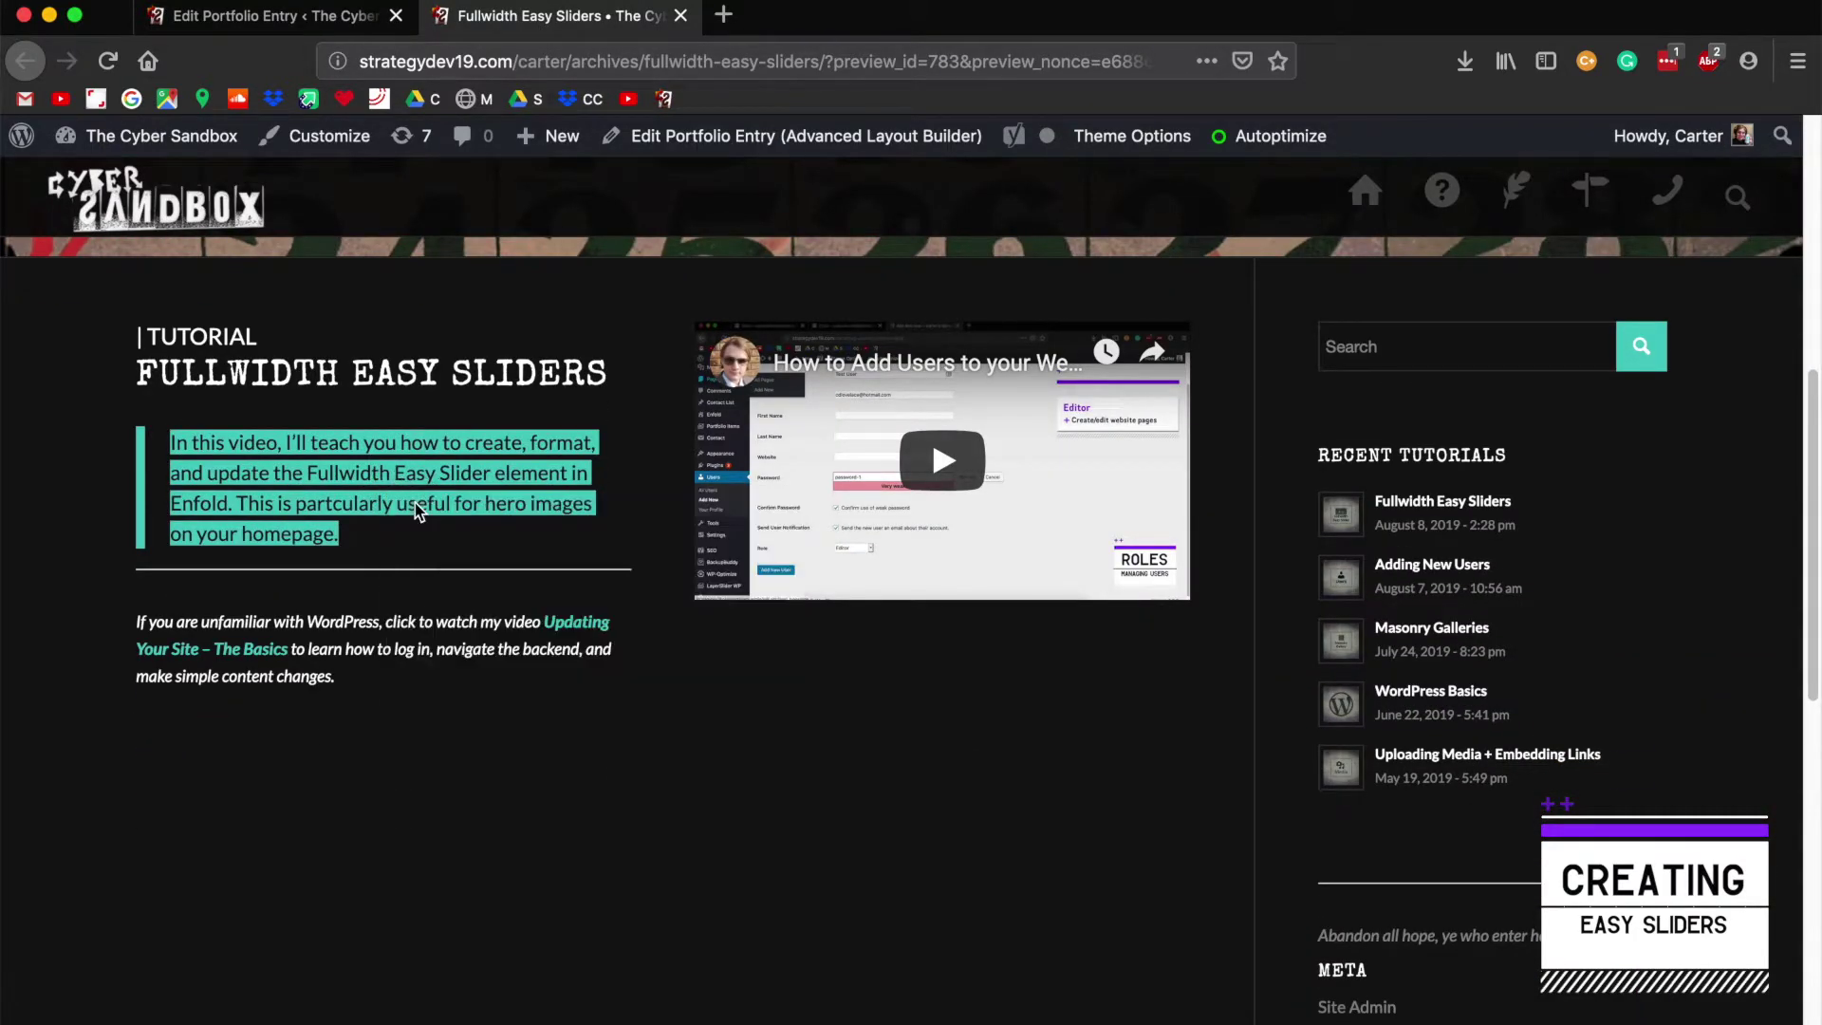
click(272, 19)
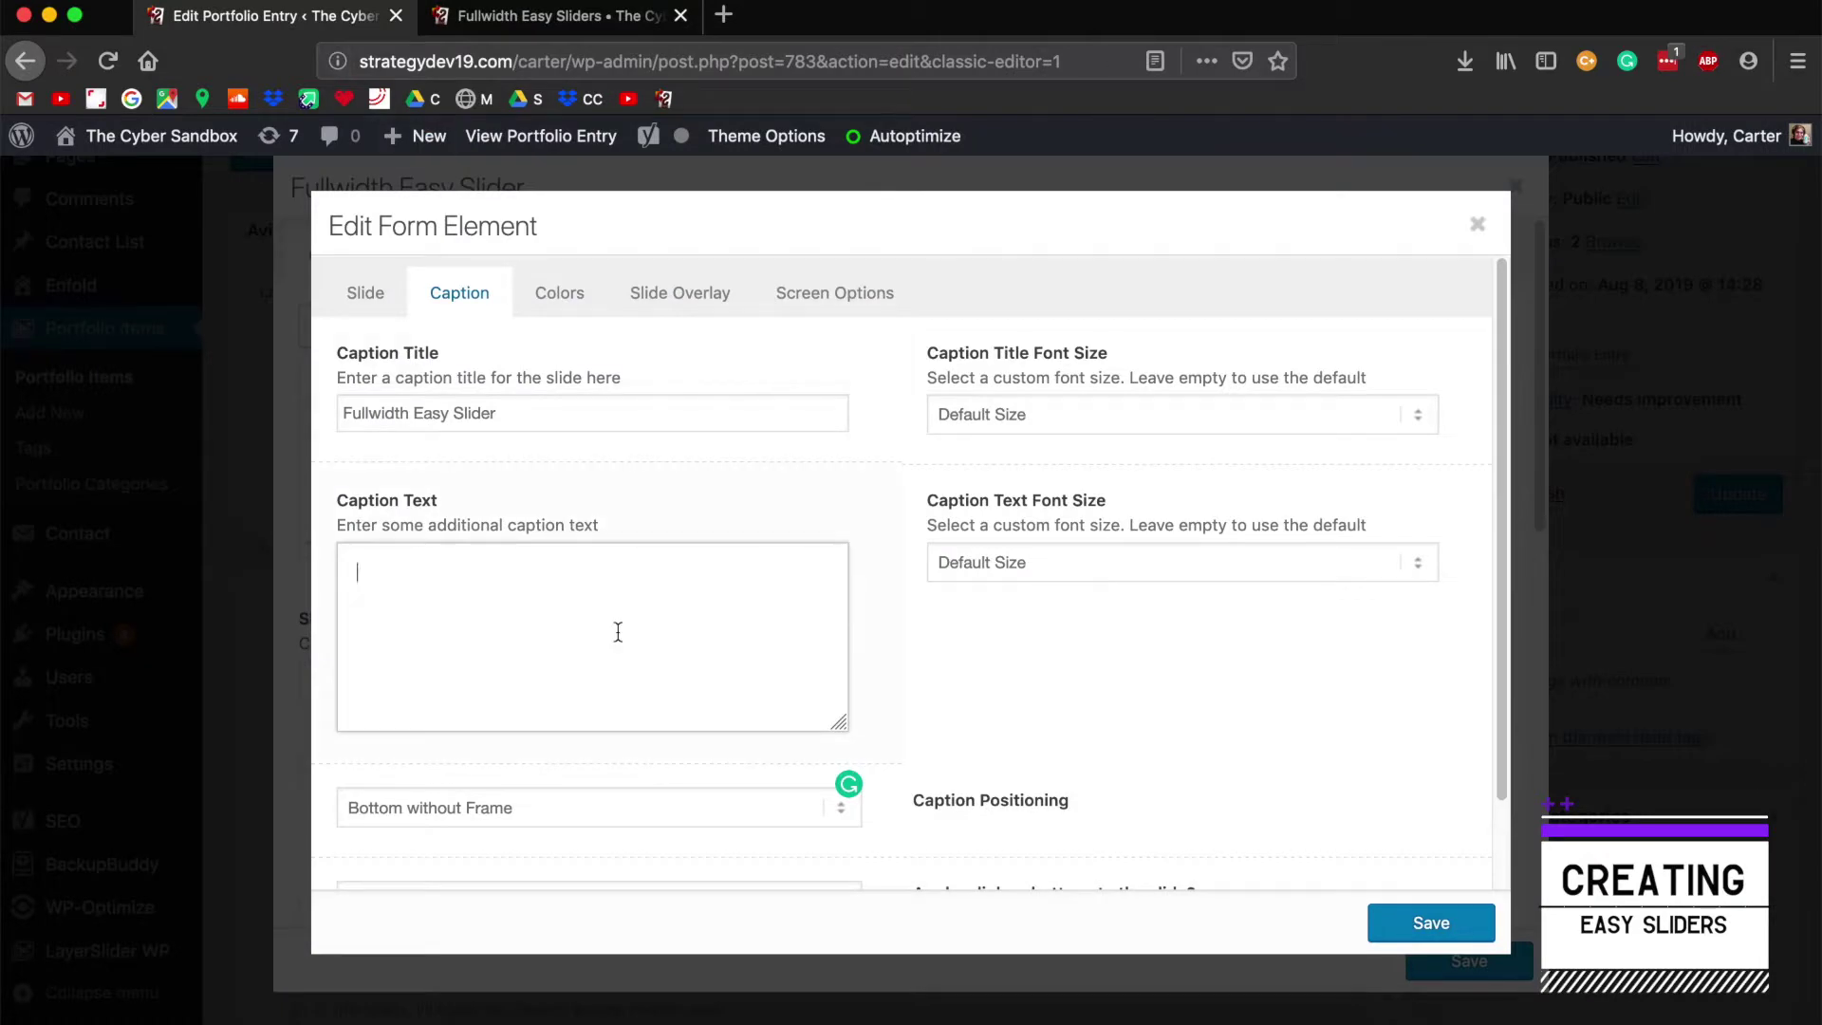
key(super+v)
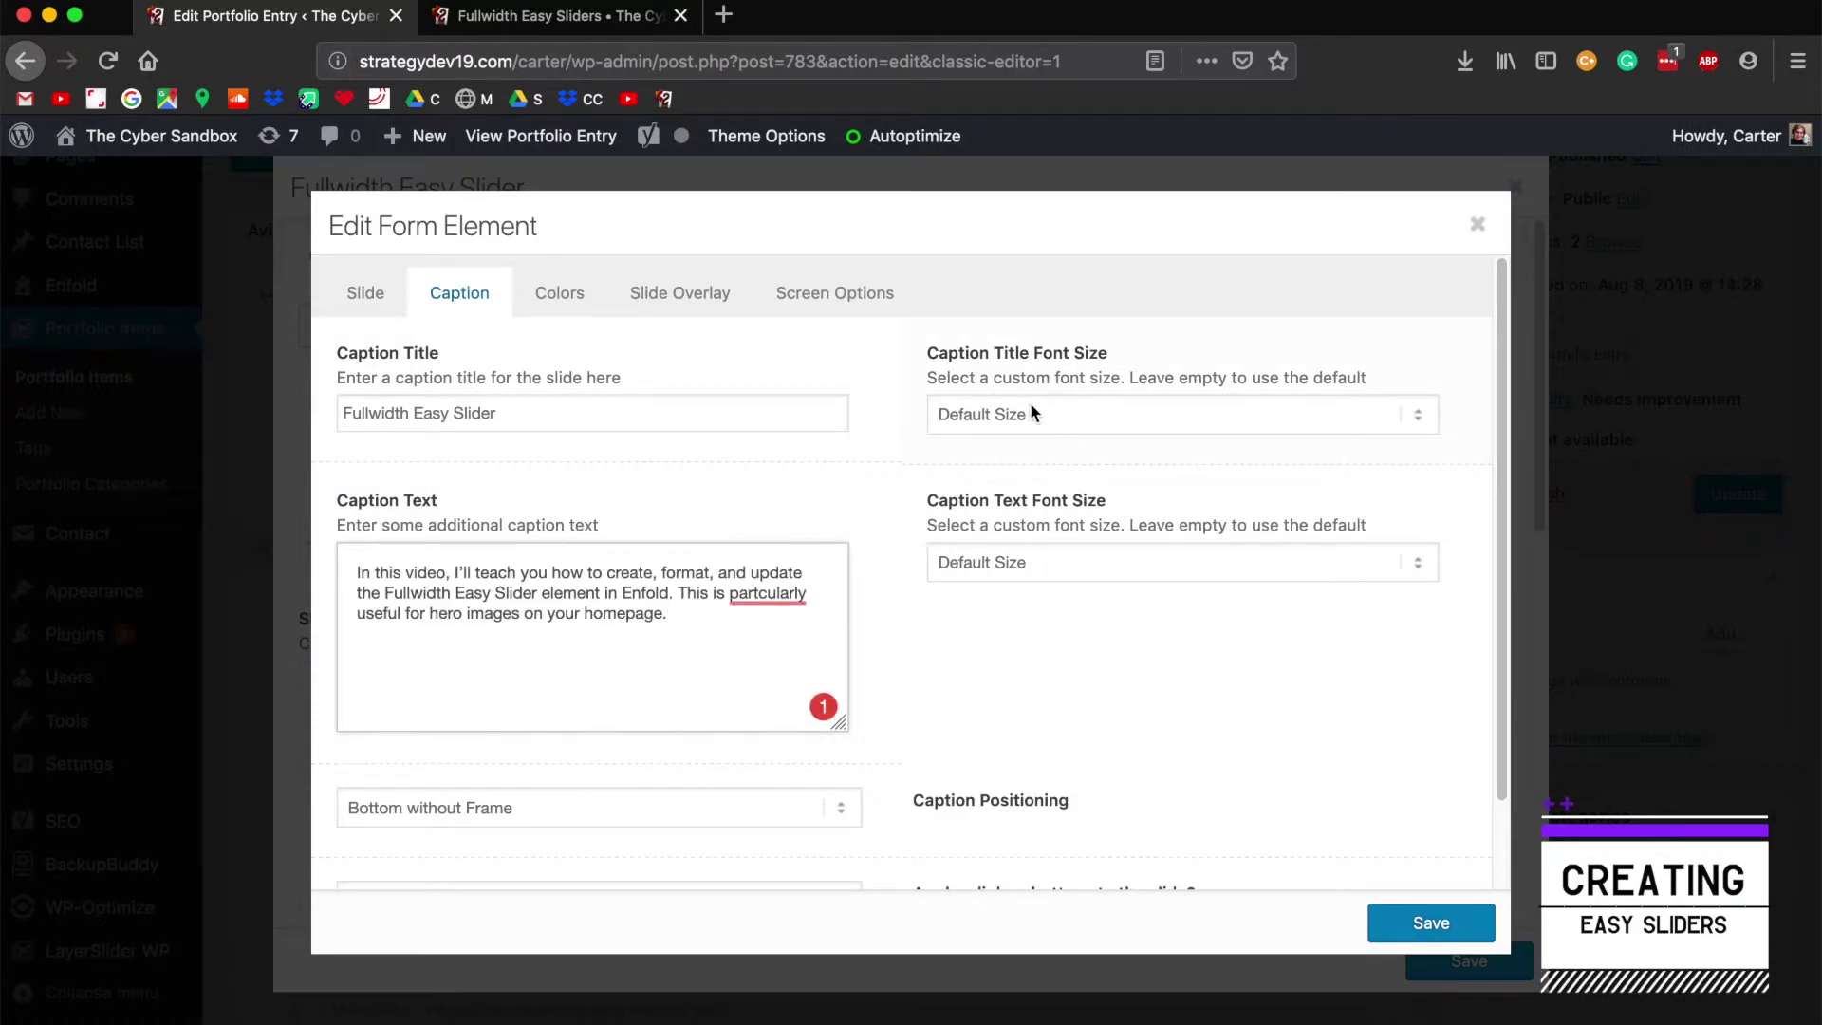
Step: Set the caption title font size to 40px and the caption text font size to 20px
click(994, 418)
scroll(1023, 517, down, 3)
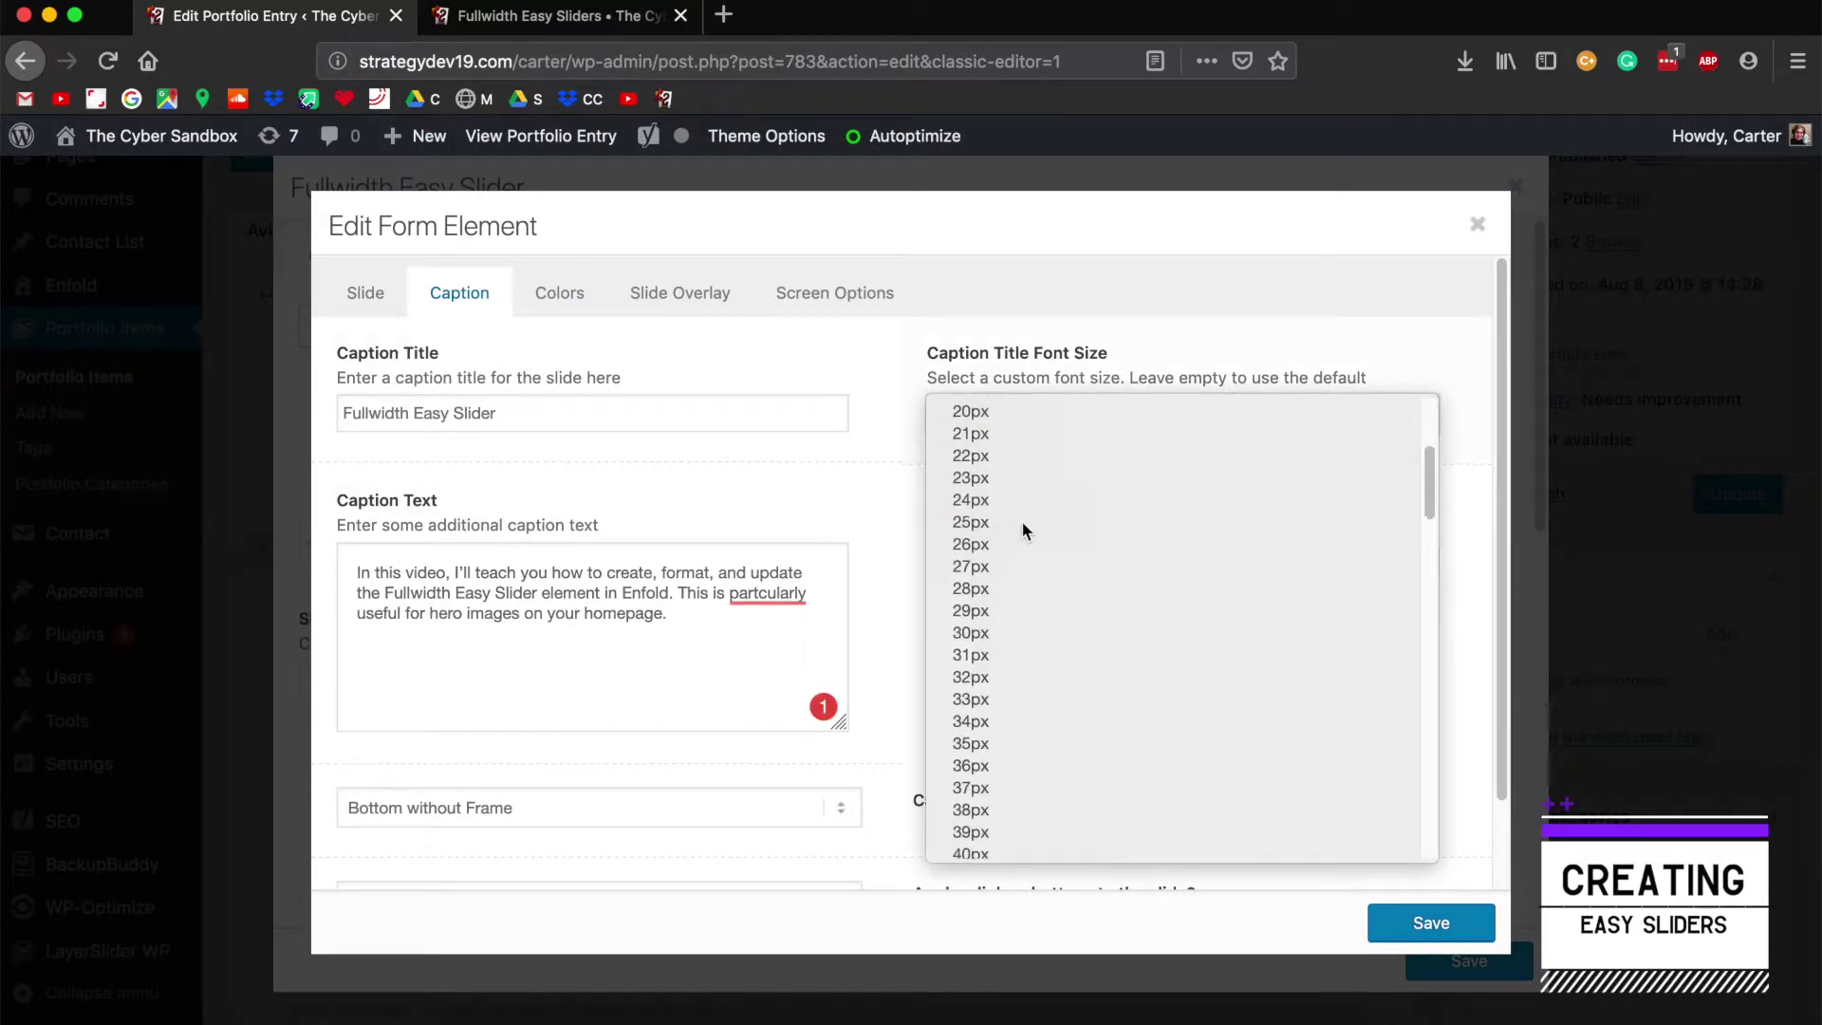
click(994, 759)
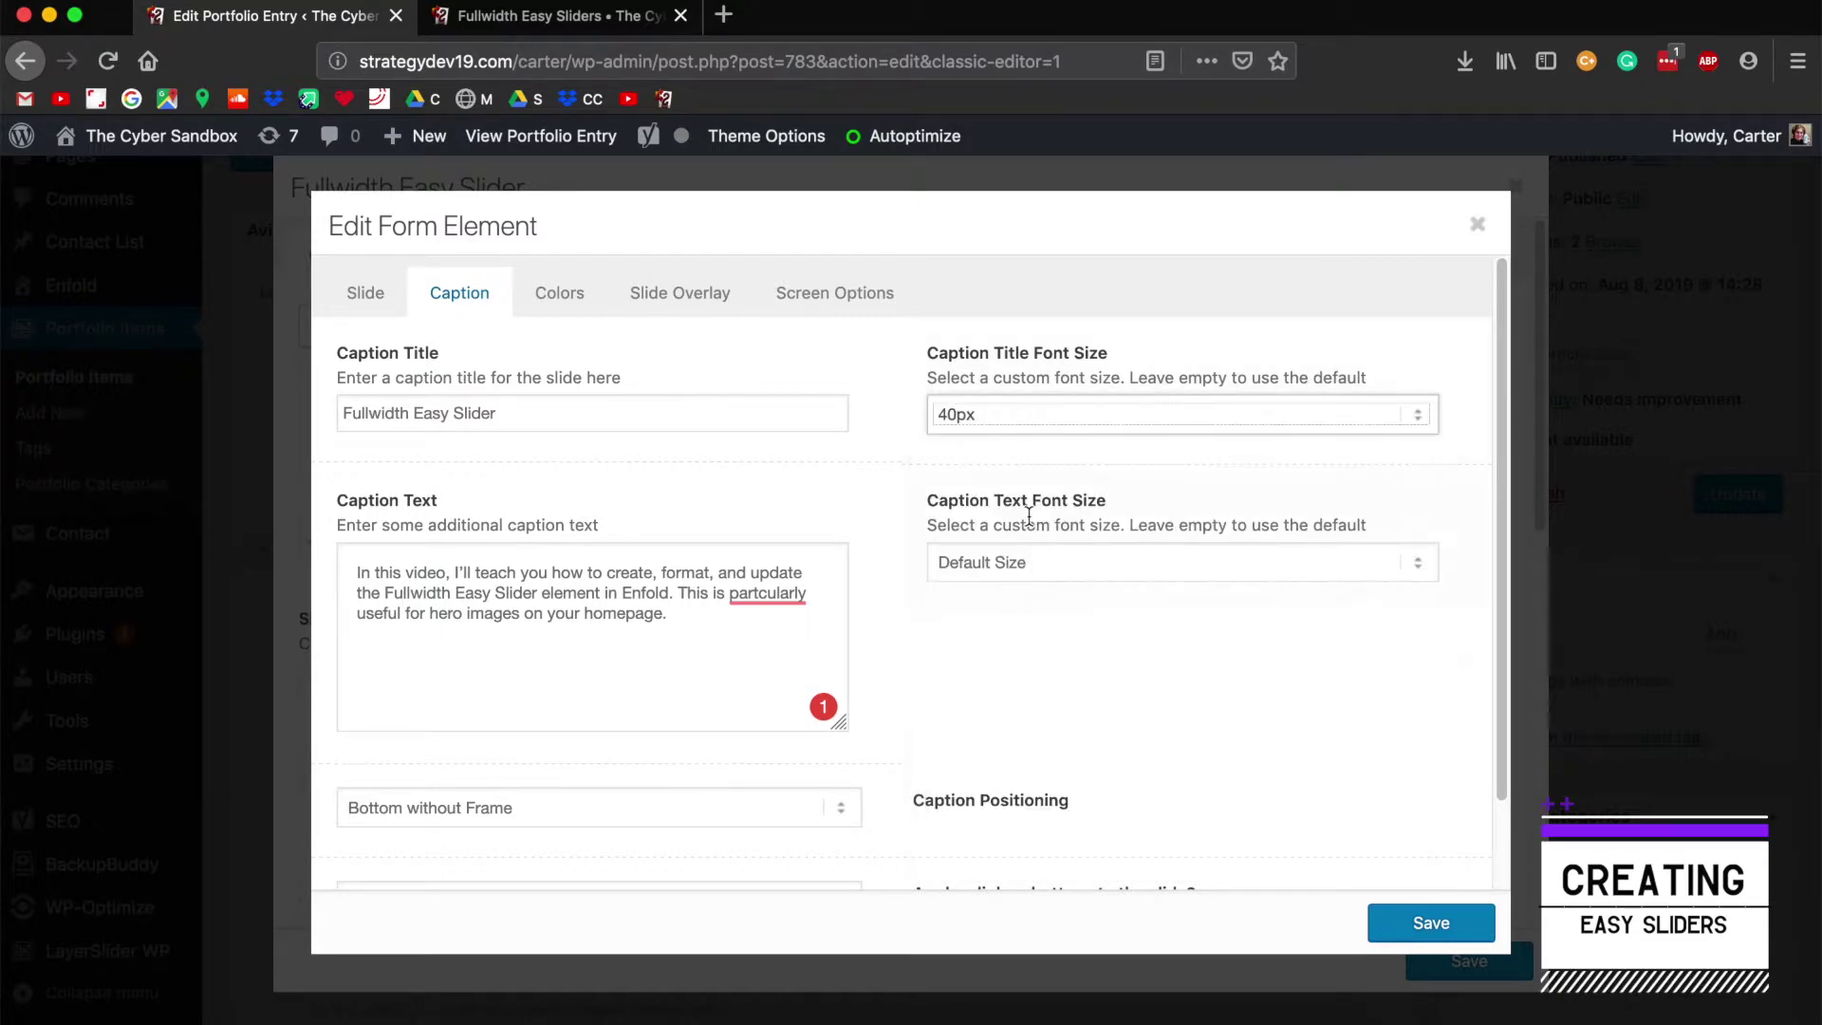
click(1016, 560)
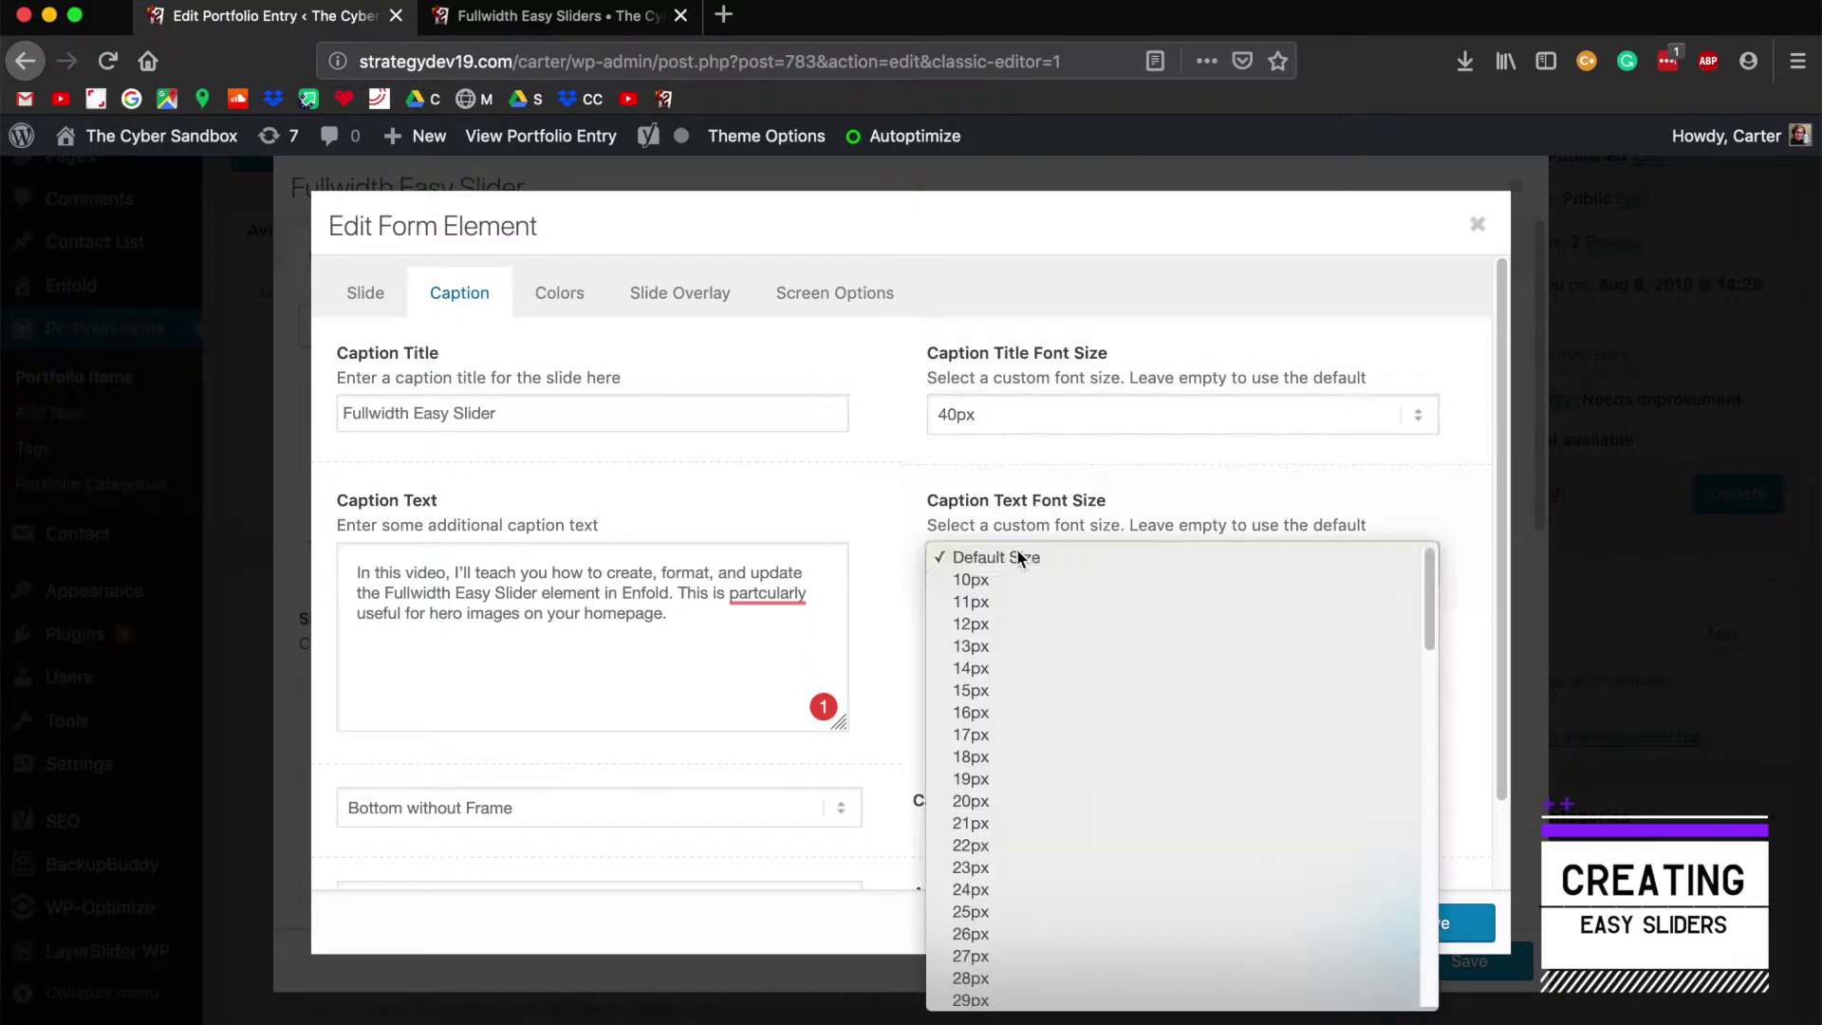
click(985, 807)
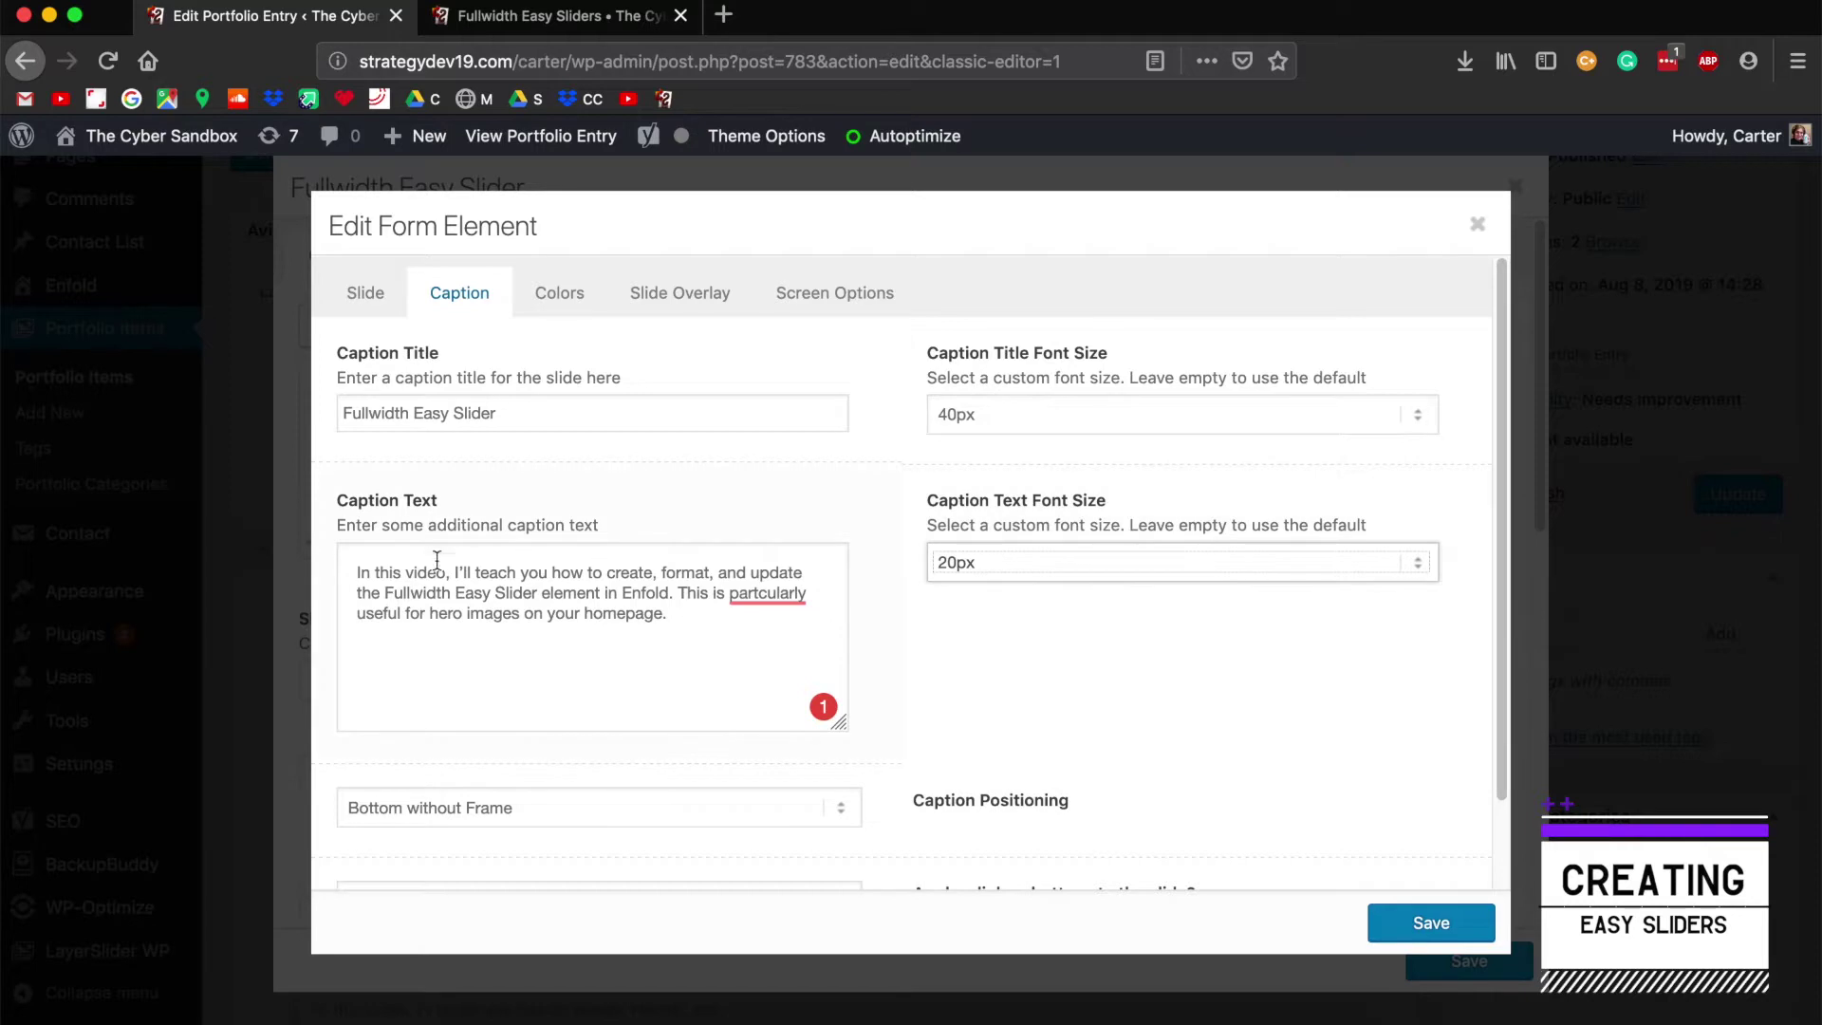
Step: Set the caption positioning to Left Framed and attach one button to the slide
scroll(680, 586, down, 2)
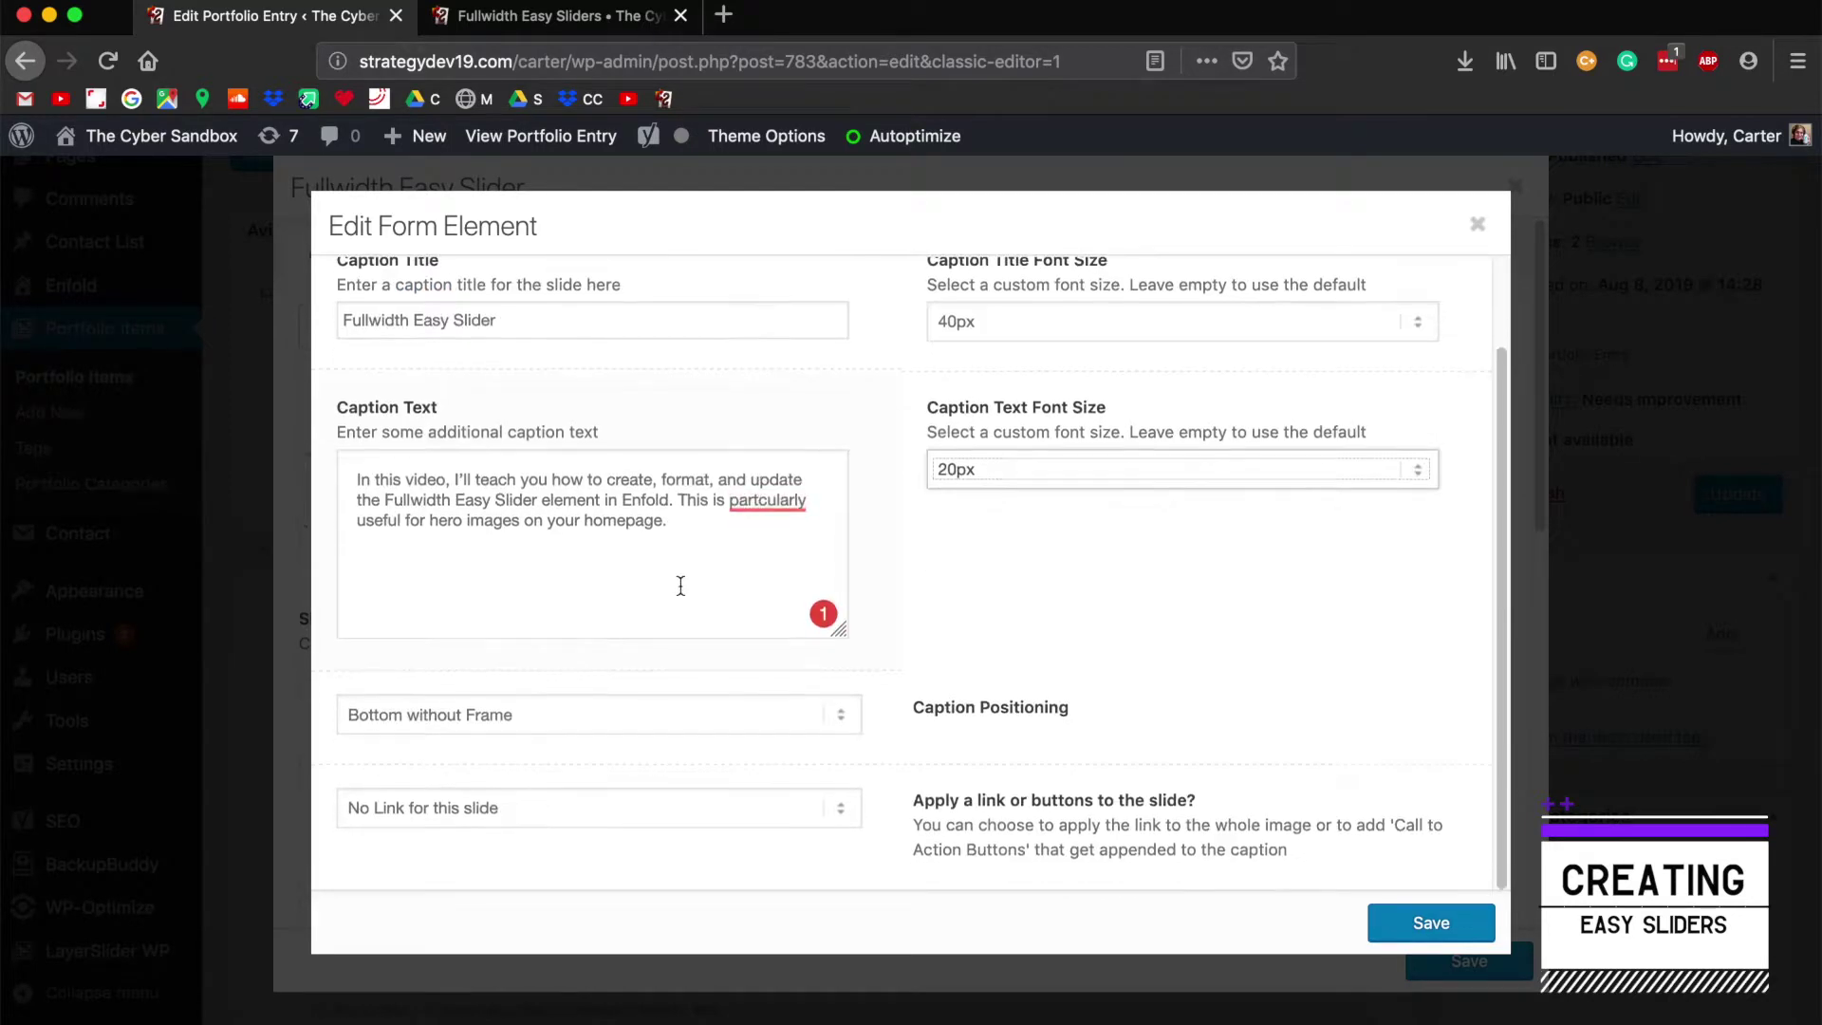
click(480, 717)
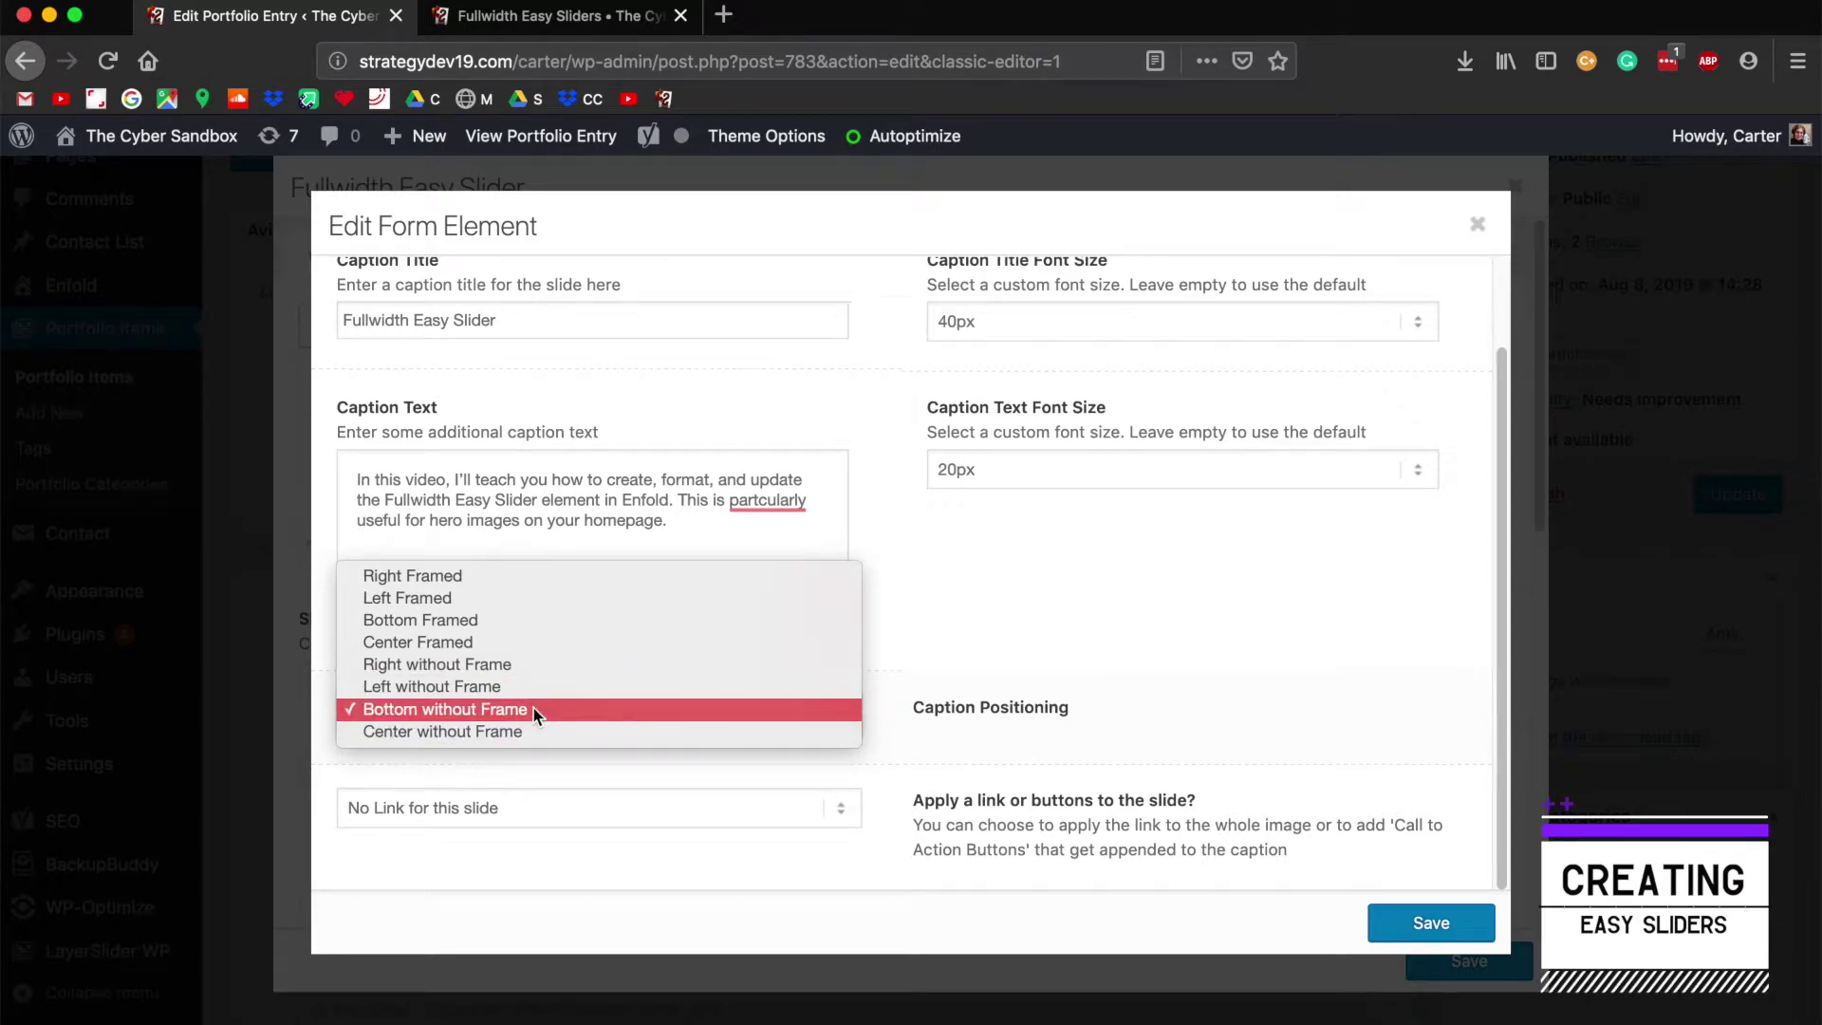
click(503, 598)
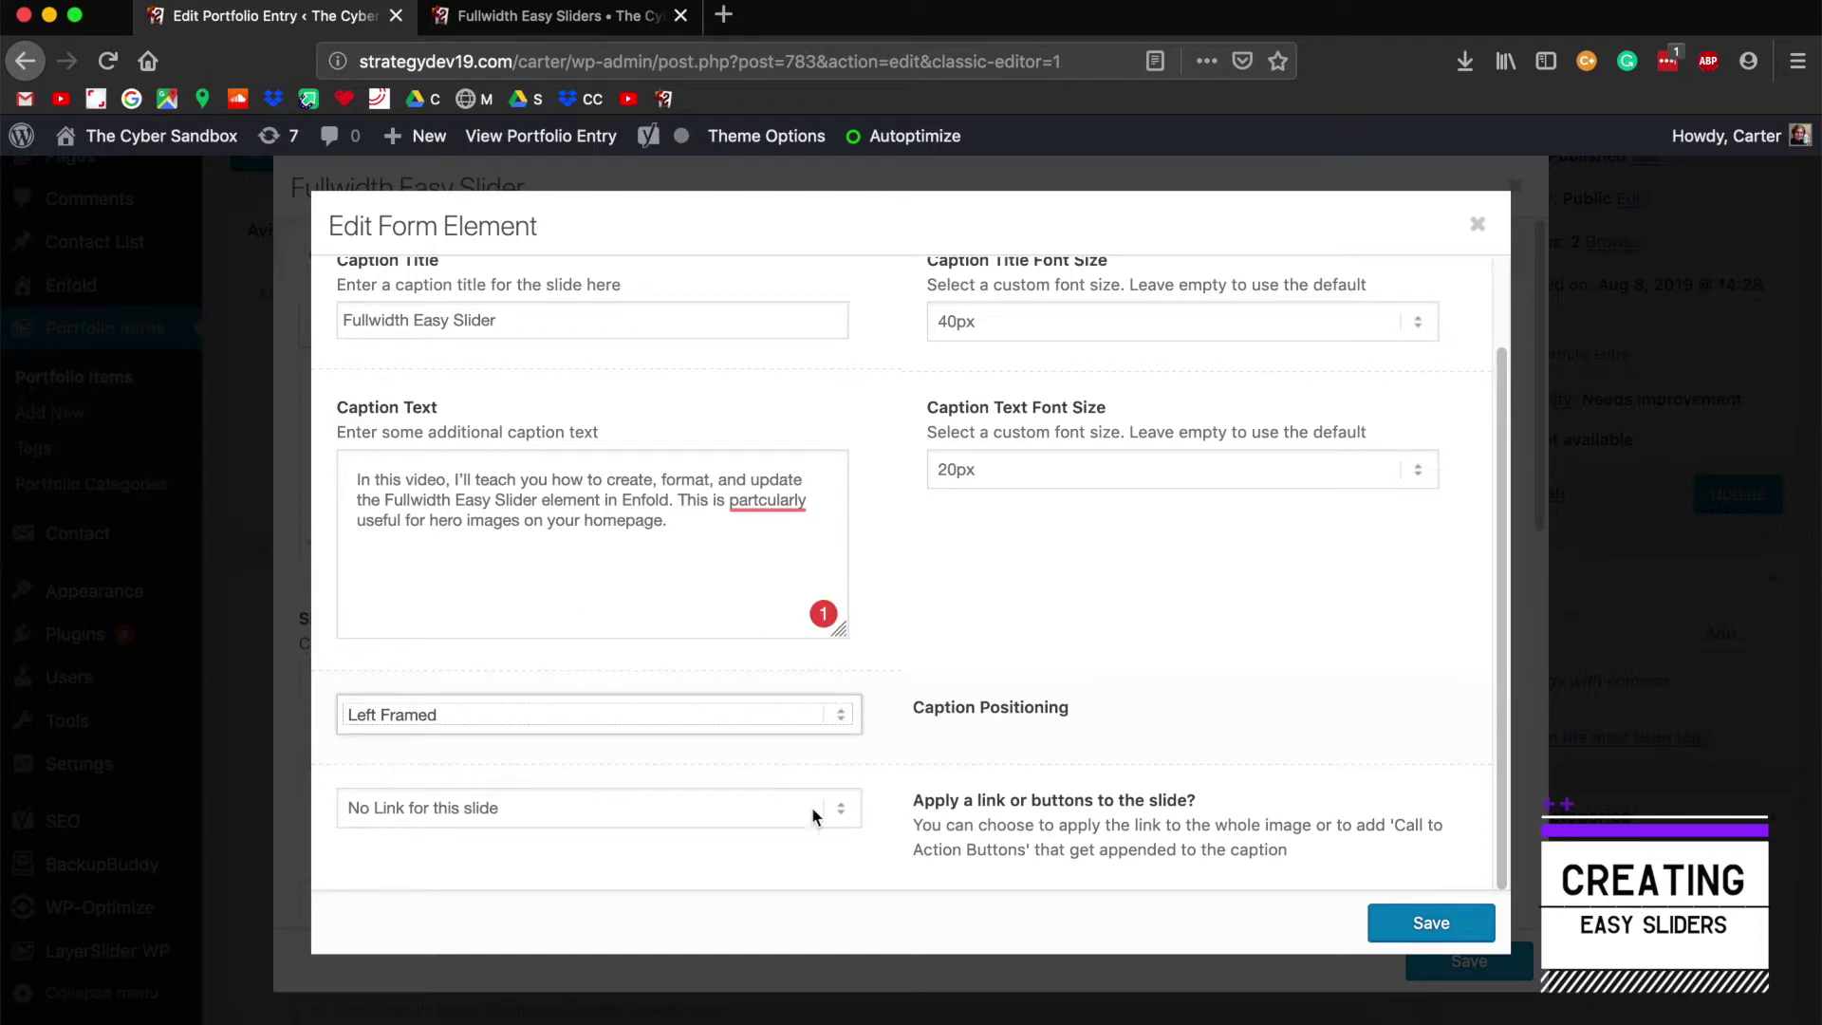
click(545, 827)
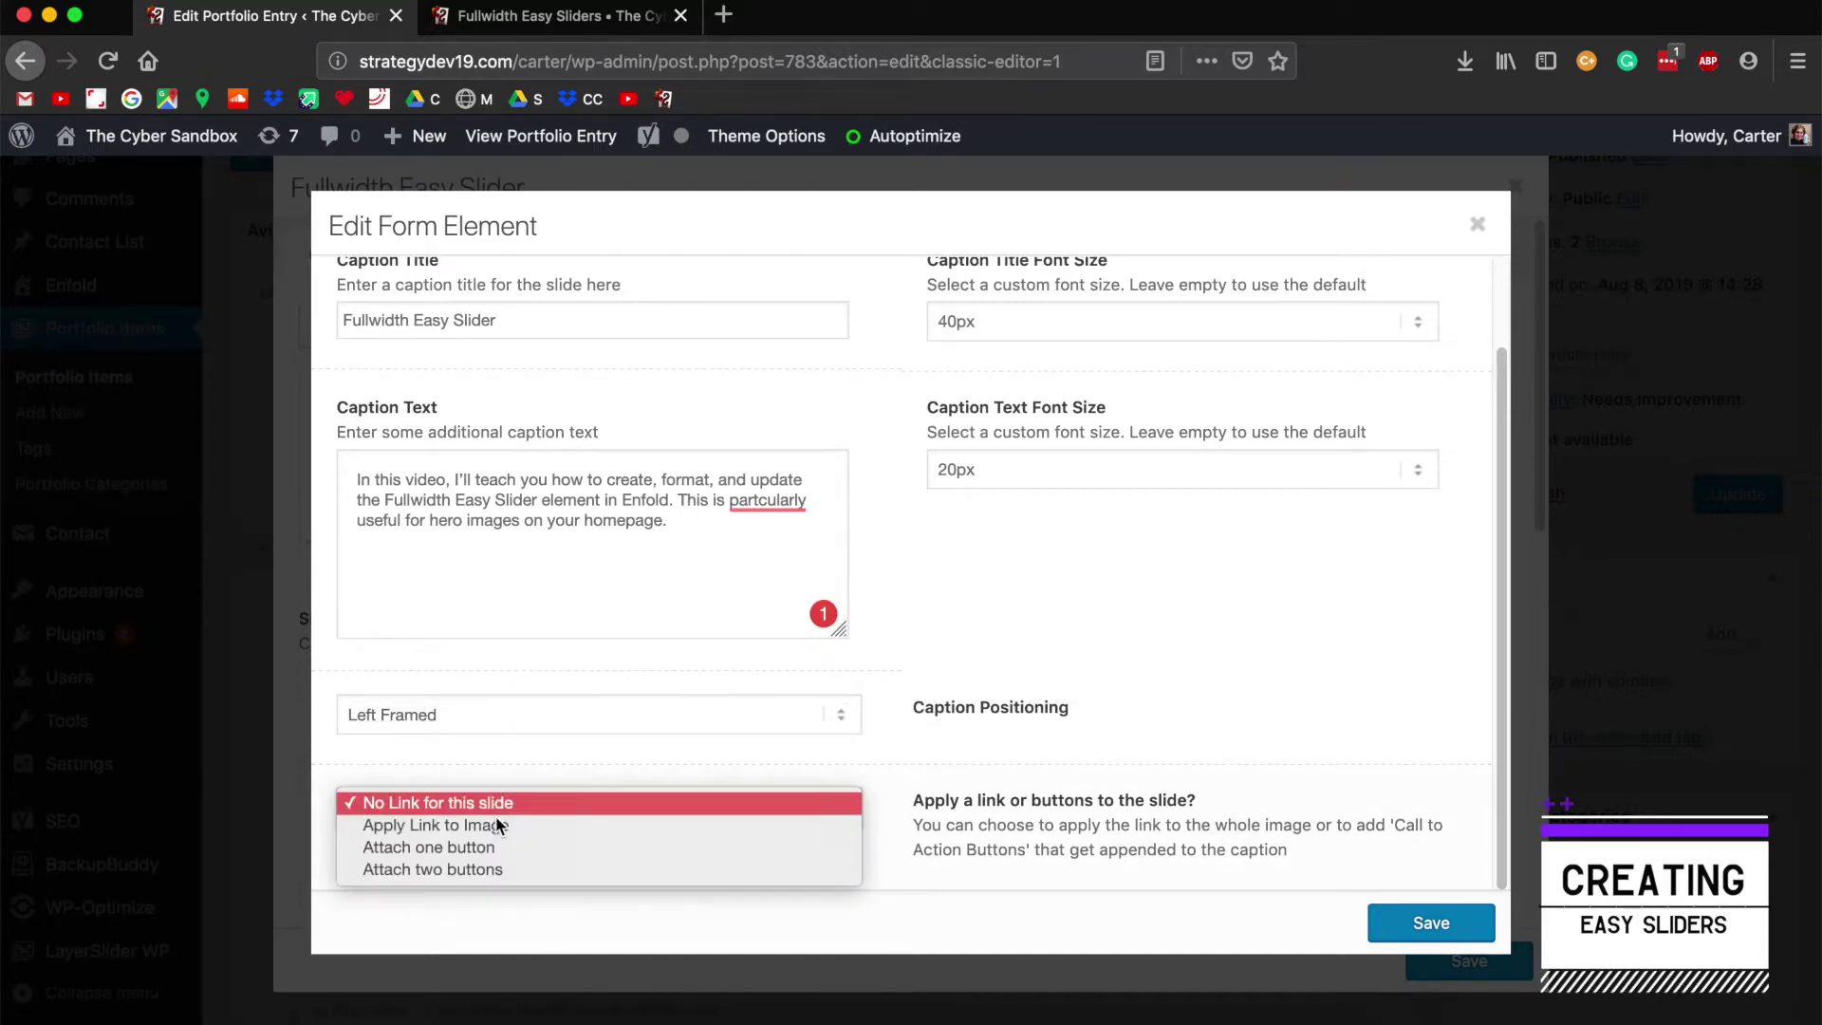
click(408, 854)
scroll(1057, 787, down, 5)
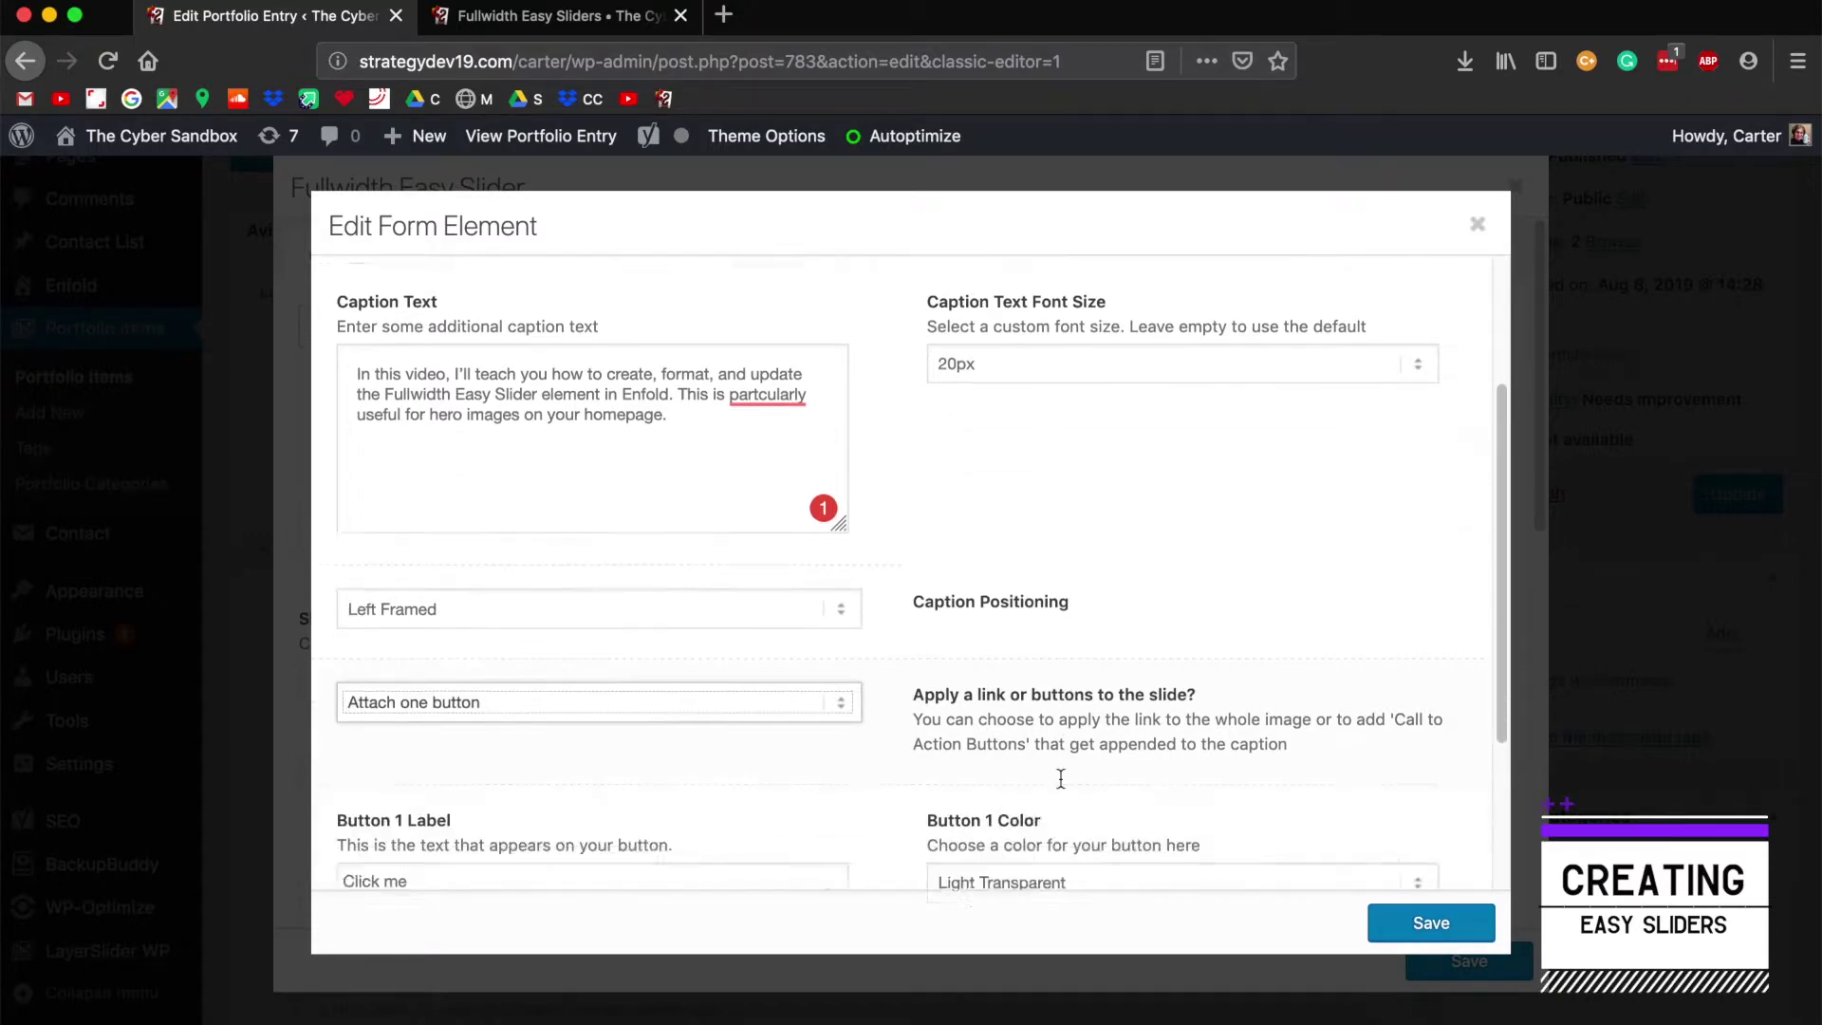
click(529, 475)
click(1069, 484)
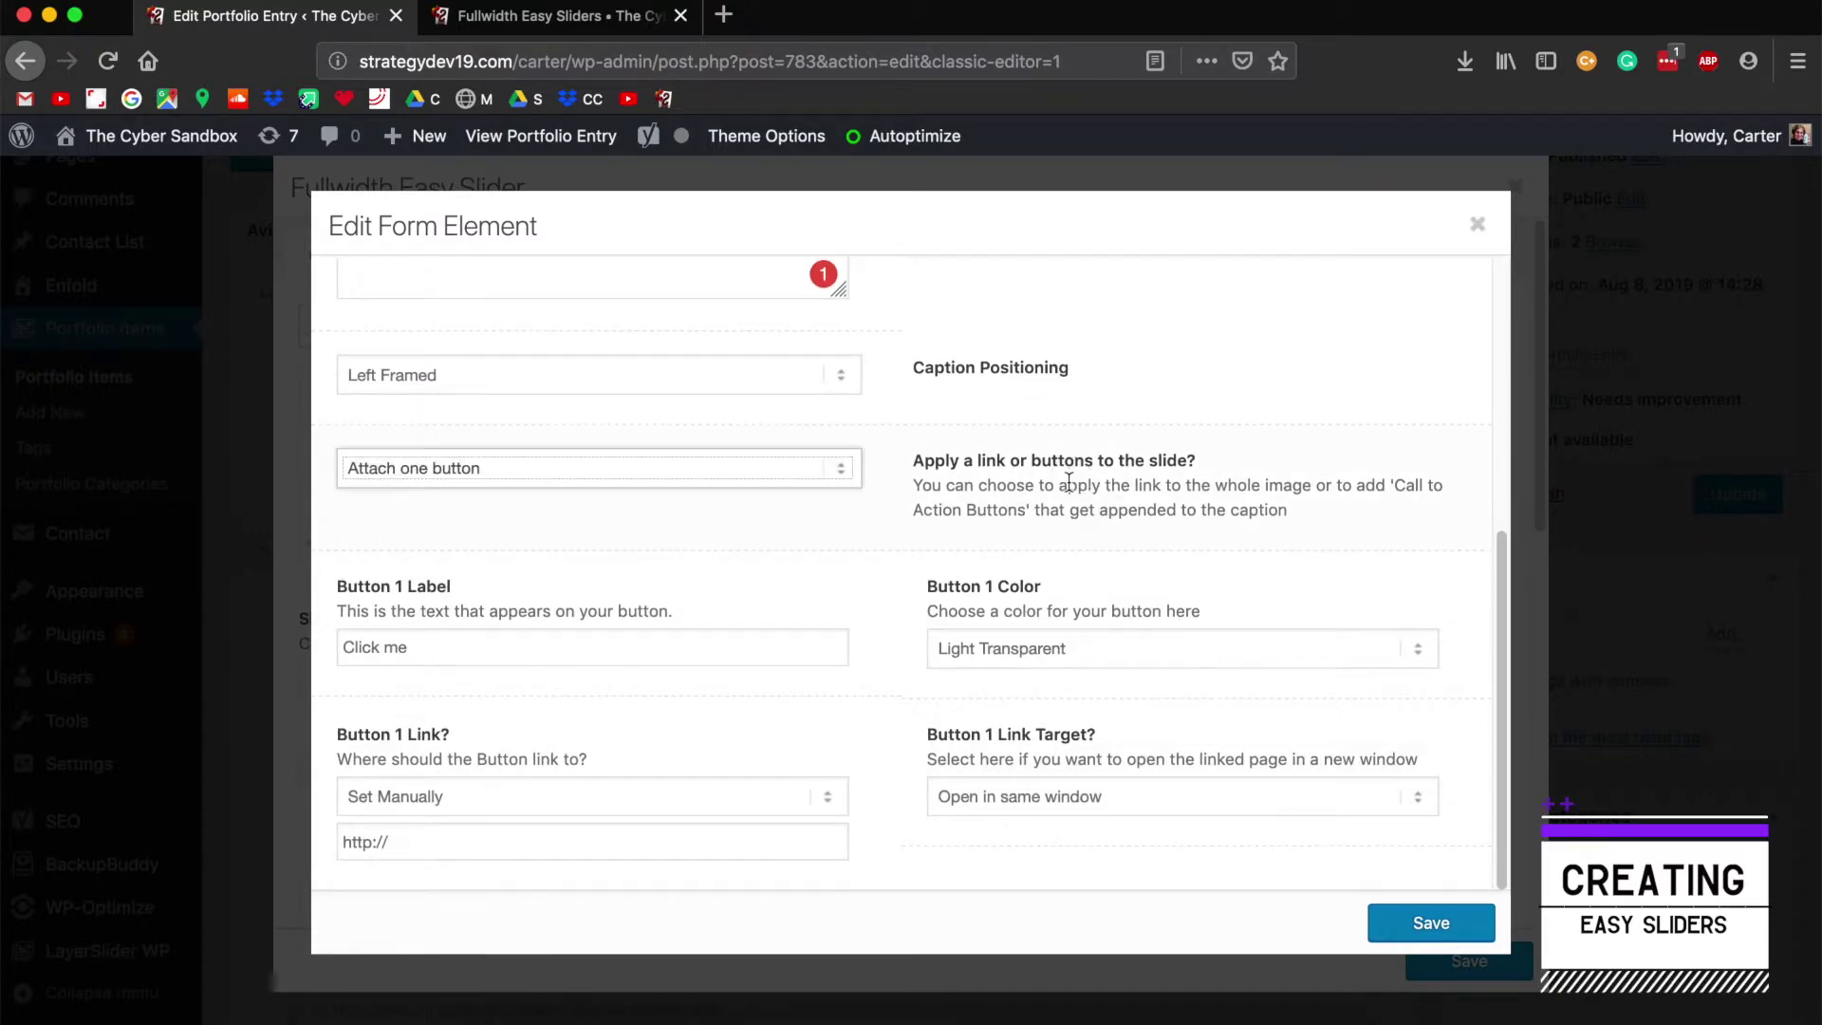
Step: Review the color options for the slide's button, keeping Light Transparent
drag(344, 647, 655, 649)
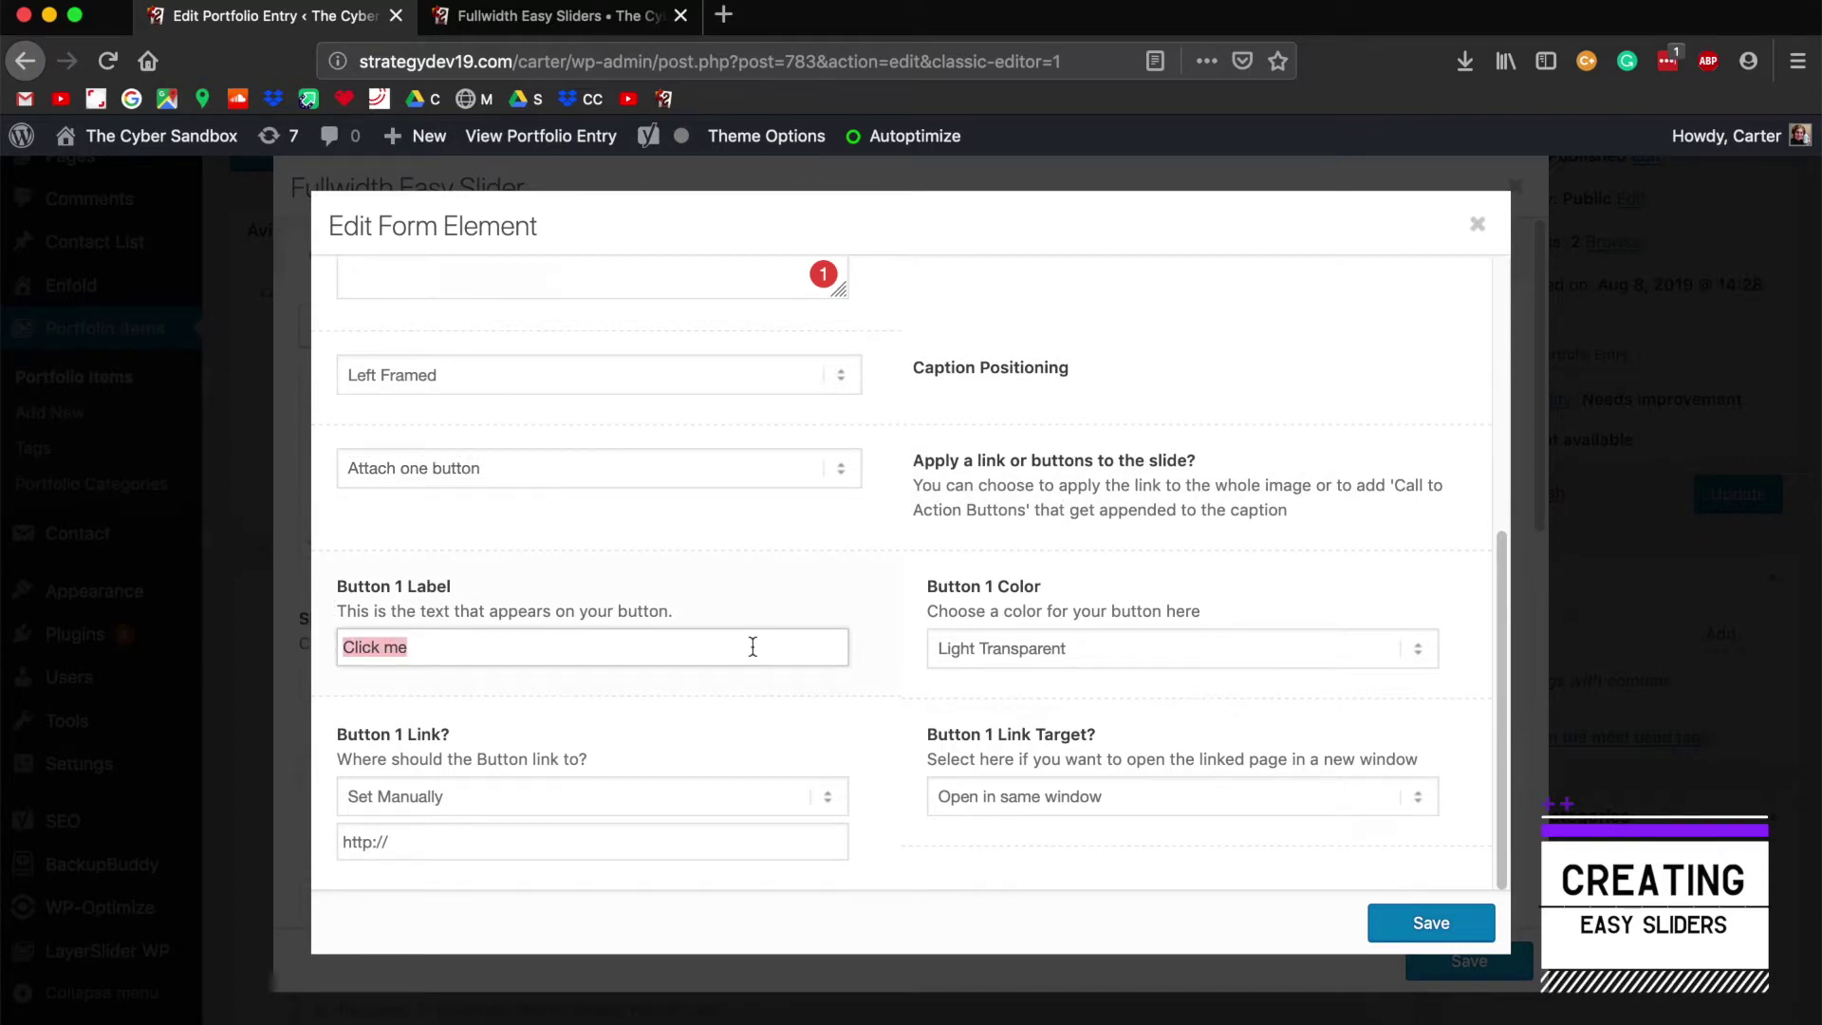
click(1060, 658)
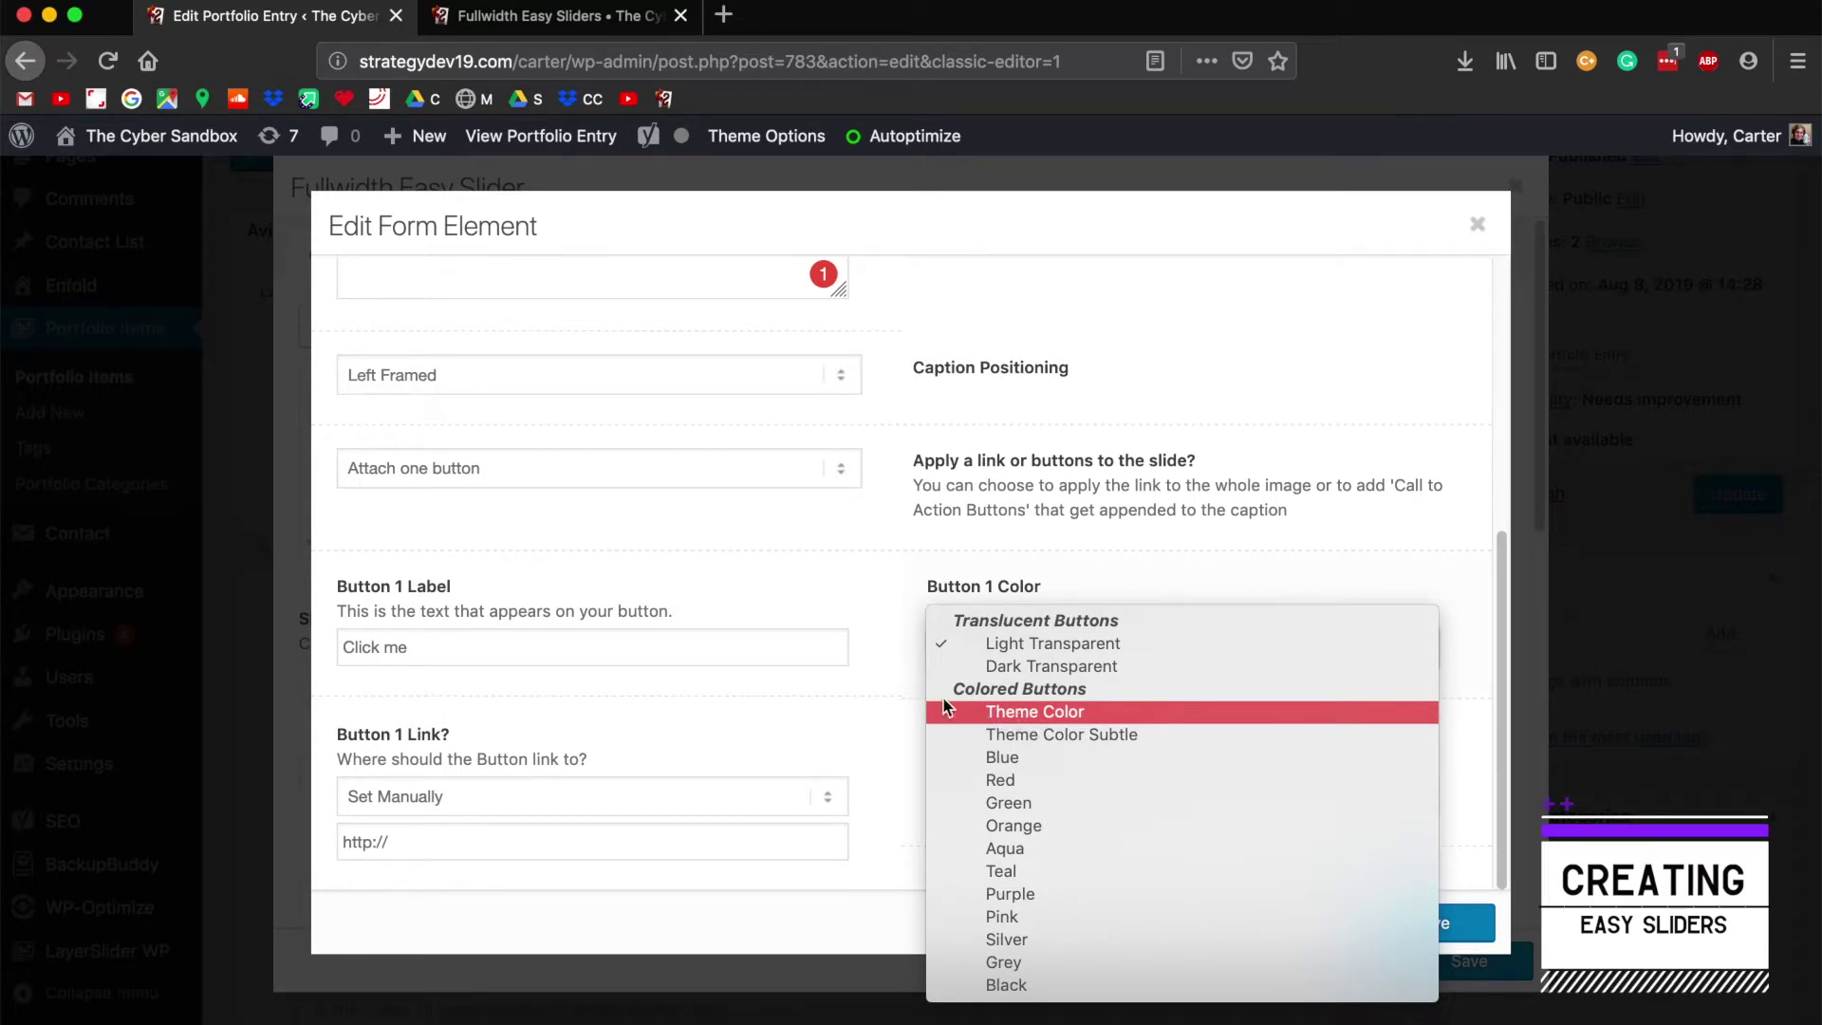
click(815, 701)
Step: Try linking the button to a site page, and return the link type to Set Manually
click(430, 798)
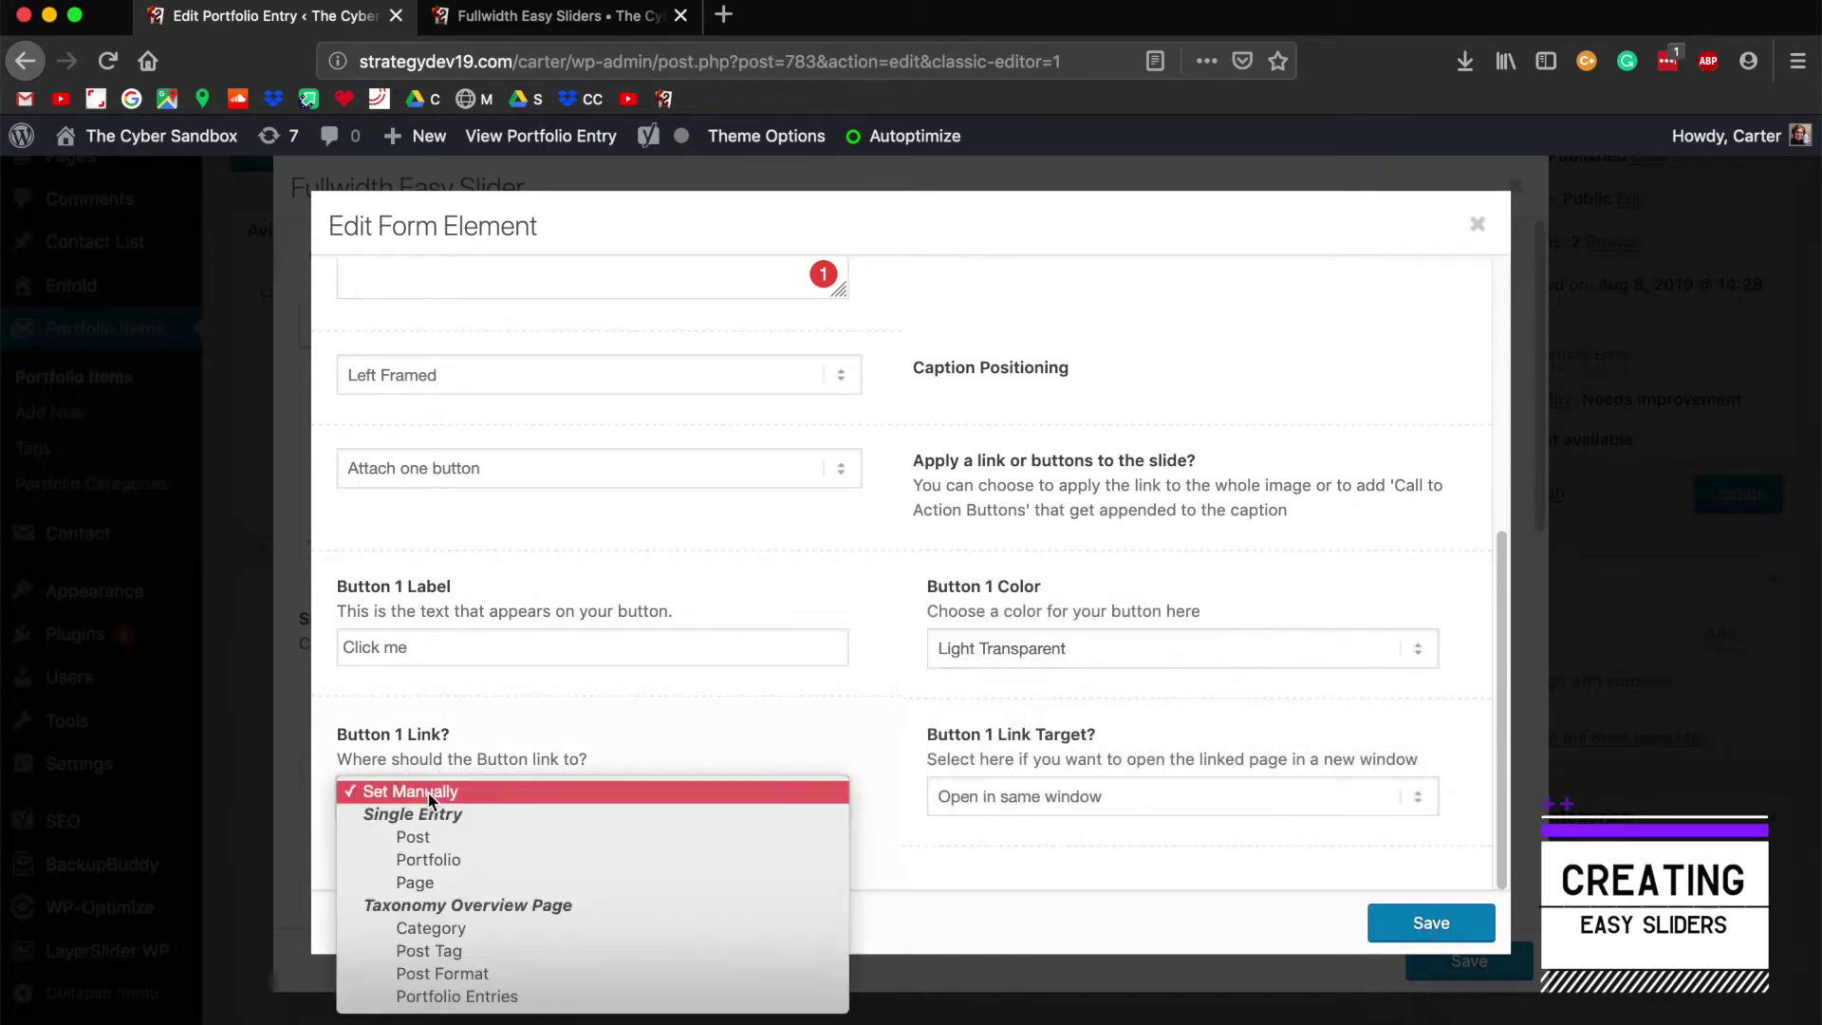
click(422, 880)
click(410, 850)
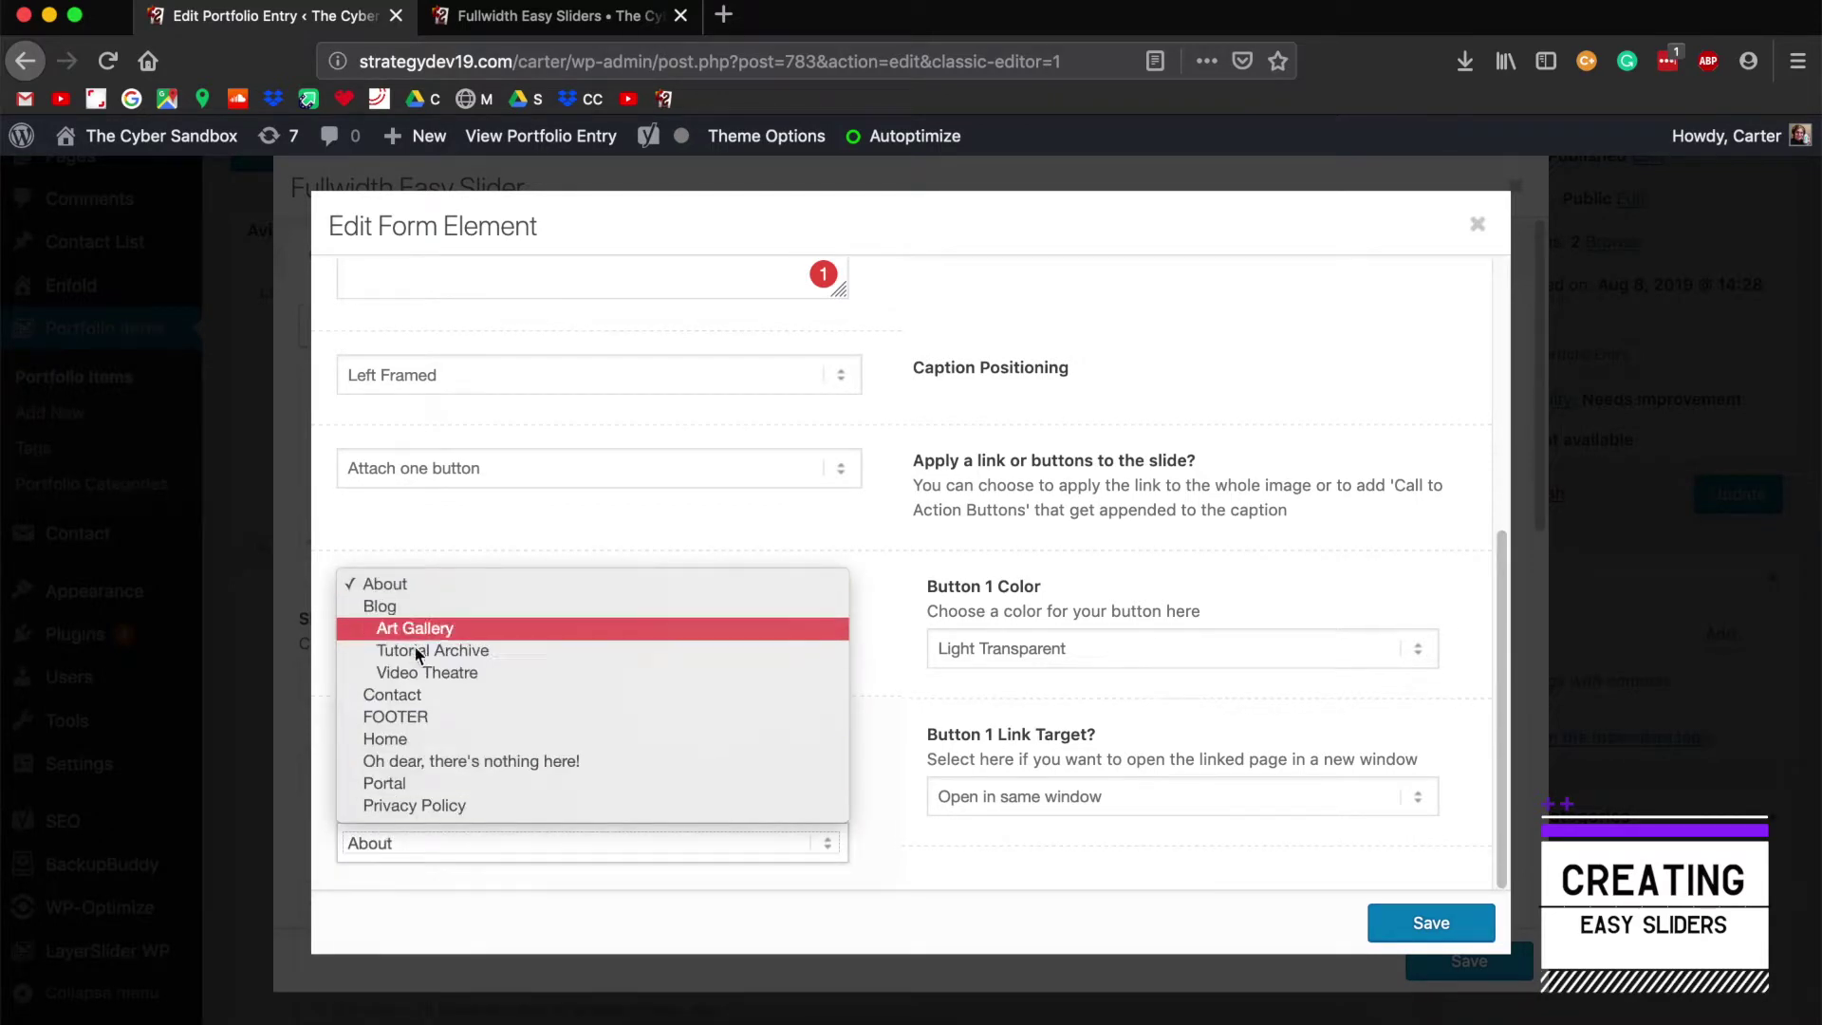
click(904, 813)
click(541, 797)
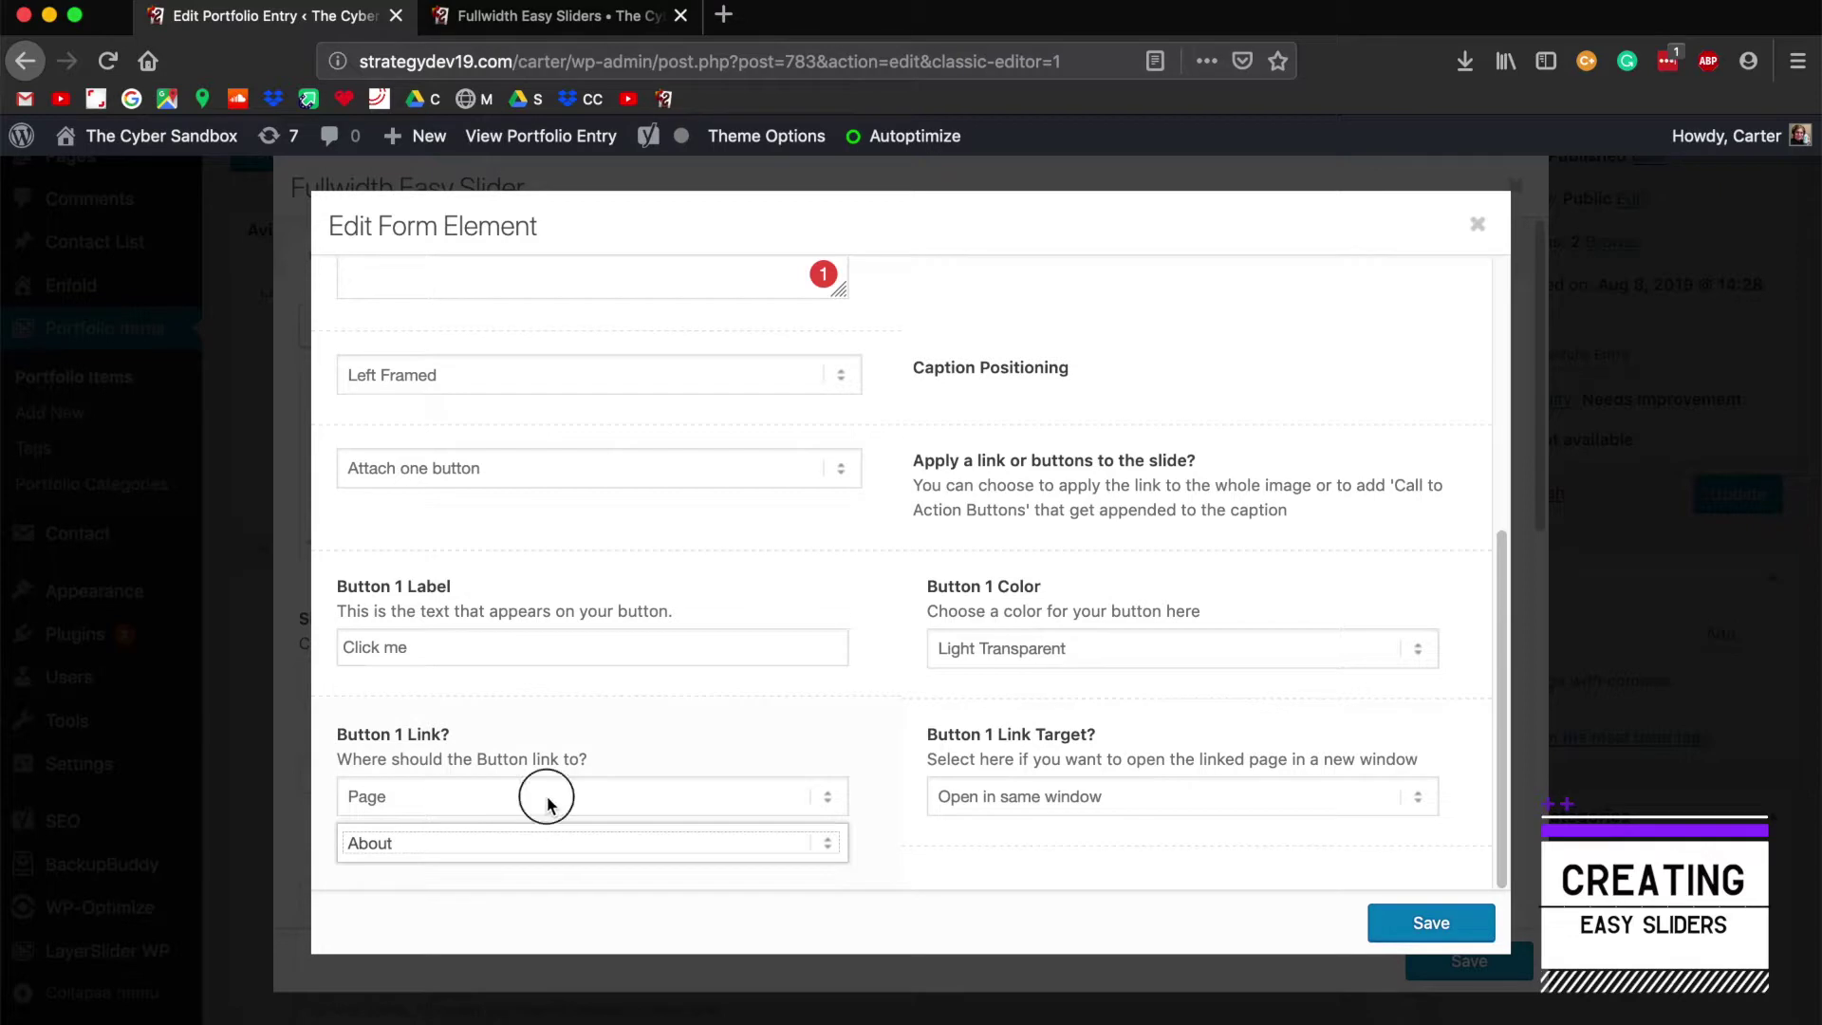
click(410, 701)
click(423, 842)
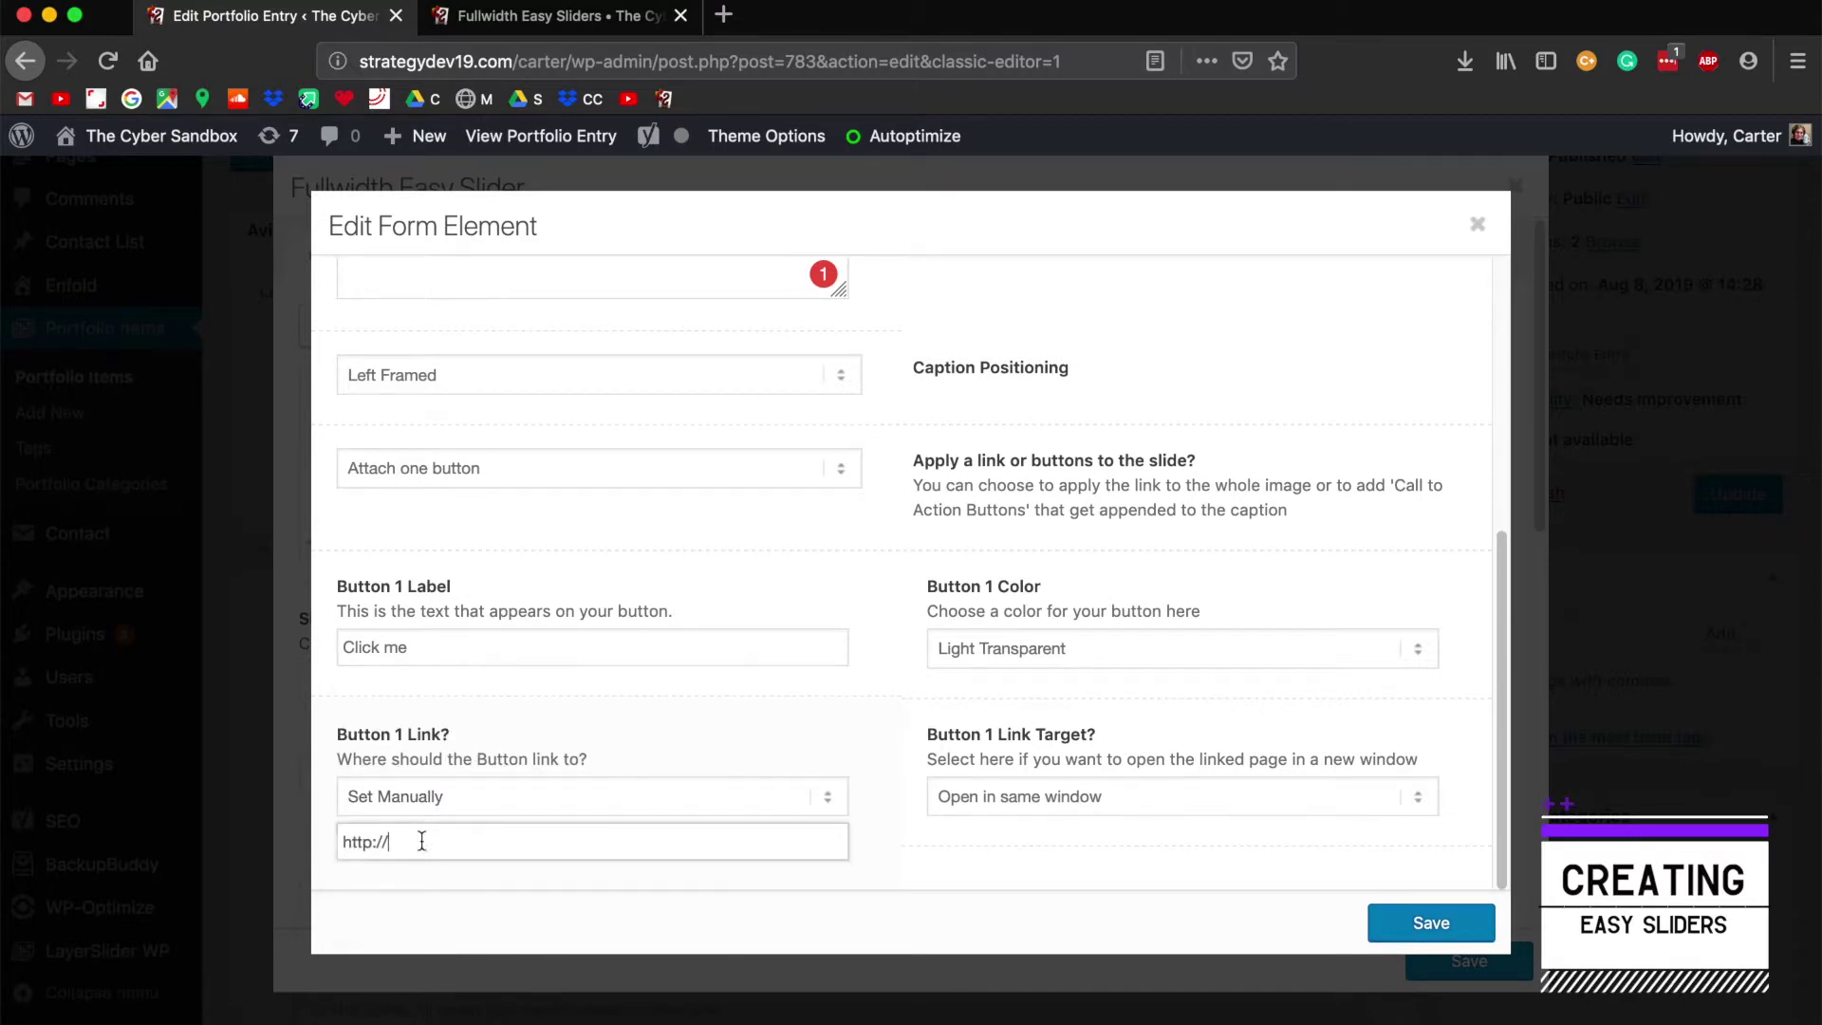
drag(394, 844, 318, 839)
click(395, 839)
Step: Replace the button's label with "Don't click"
scroll(446, 836, up, 3)
triple_click(353, 864)
text(Don't clic)
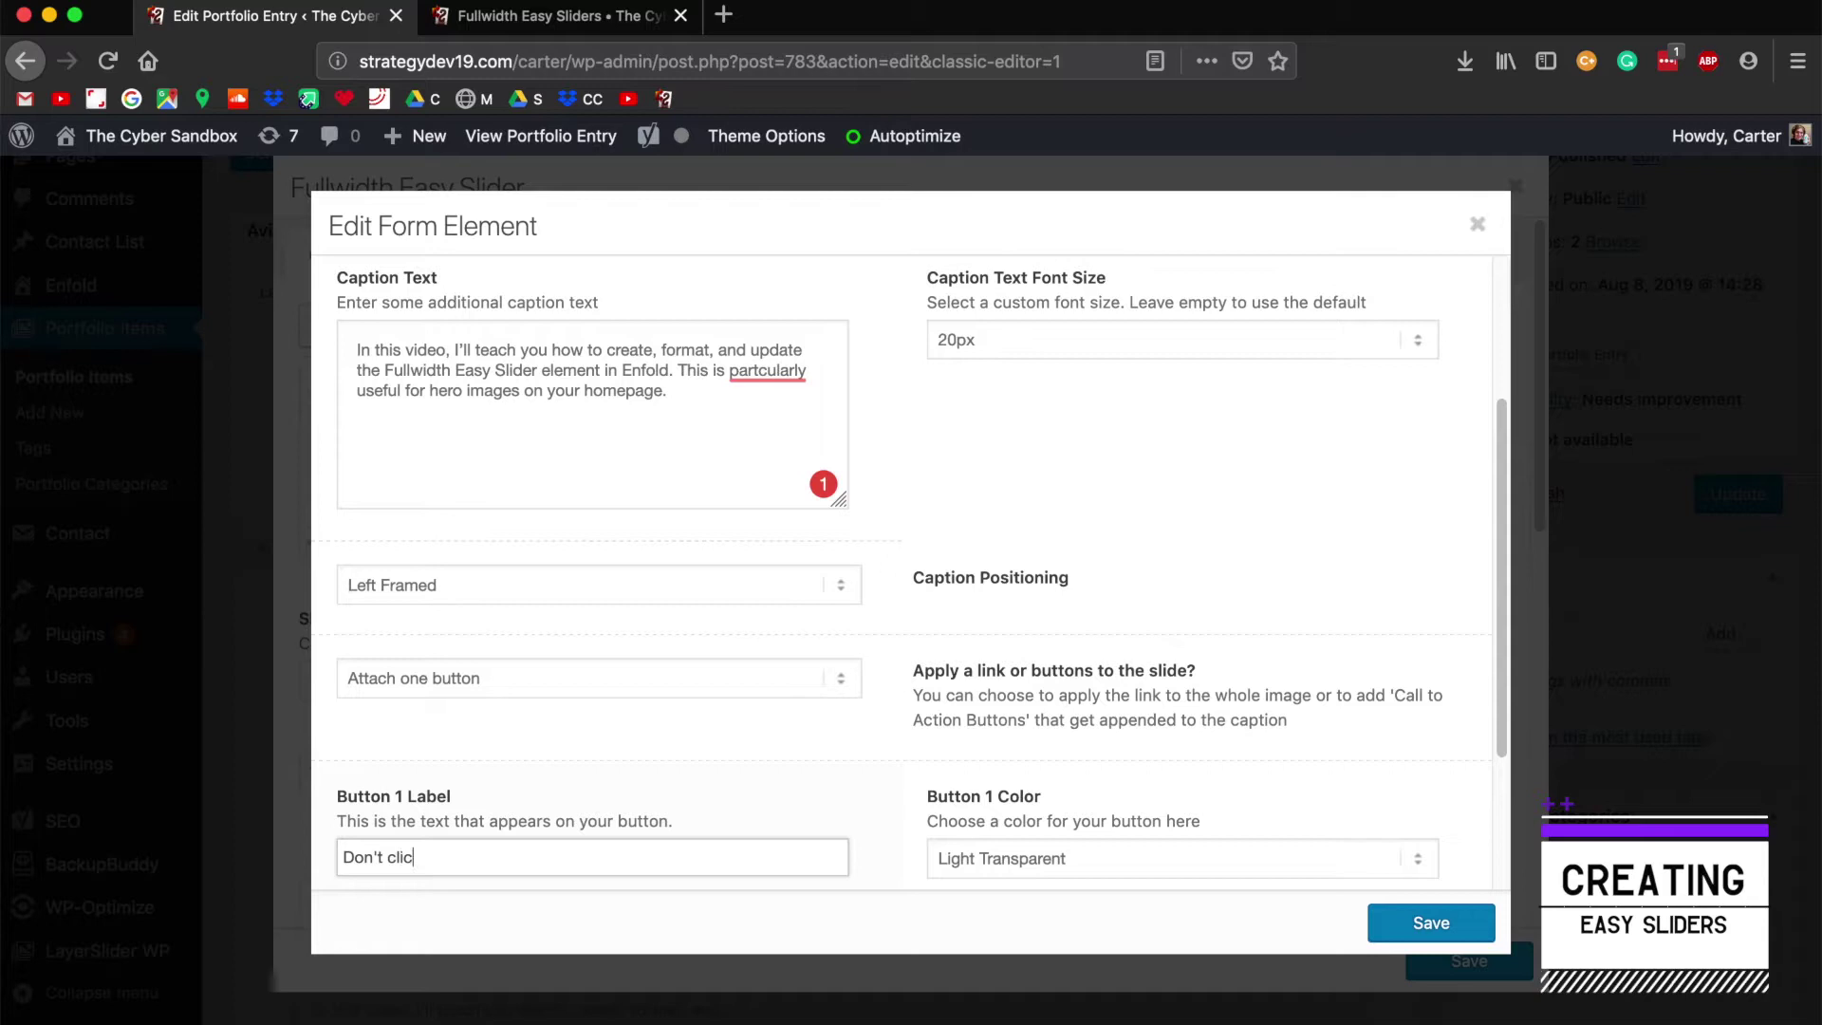
Step: Check the slide's font color options and keep them at Default
scroll(531, 294, up, 3)
click(534, 298)
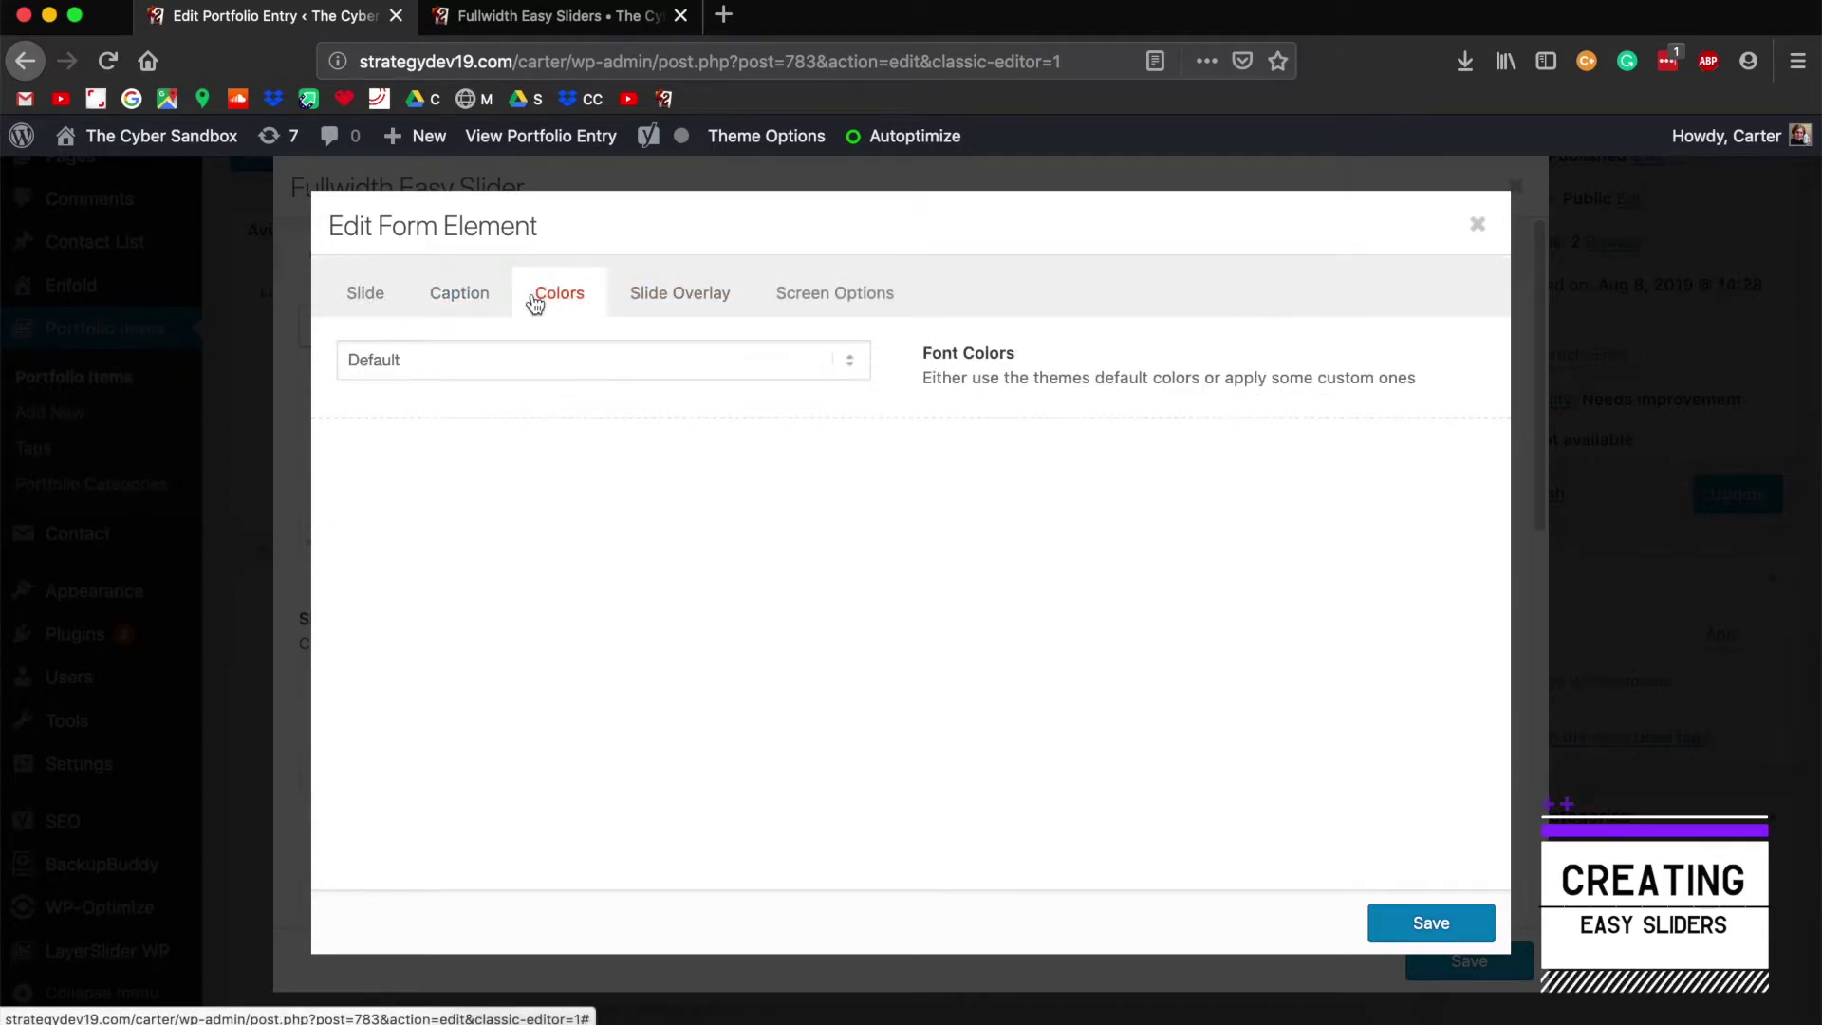
click(543, 358)
click(993, 437)
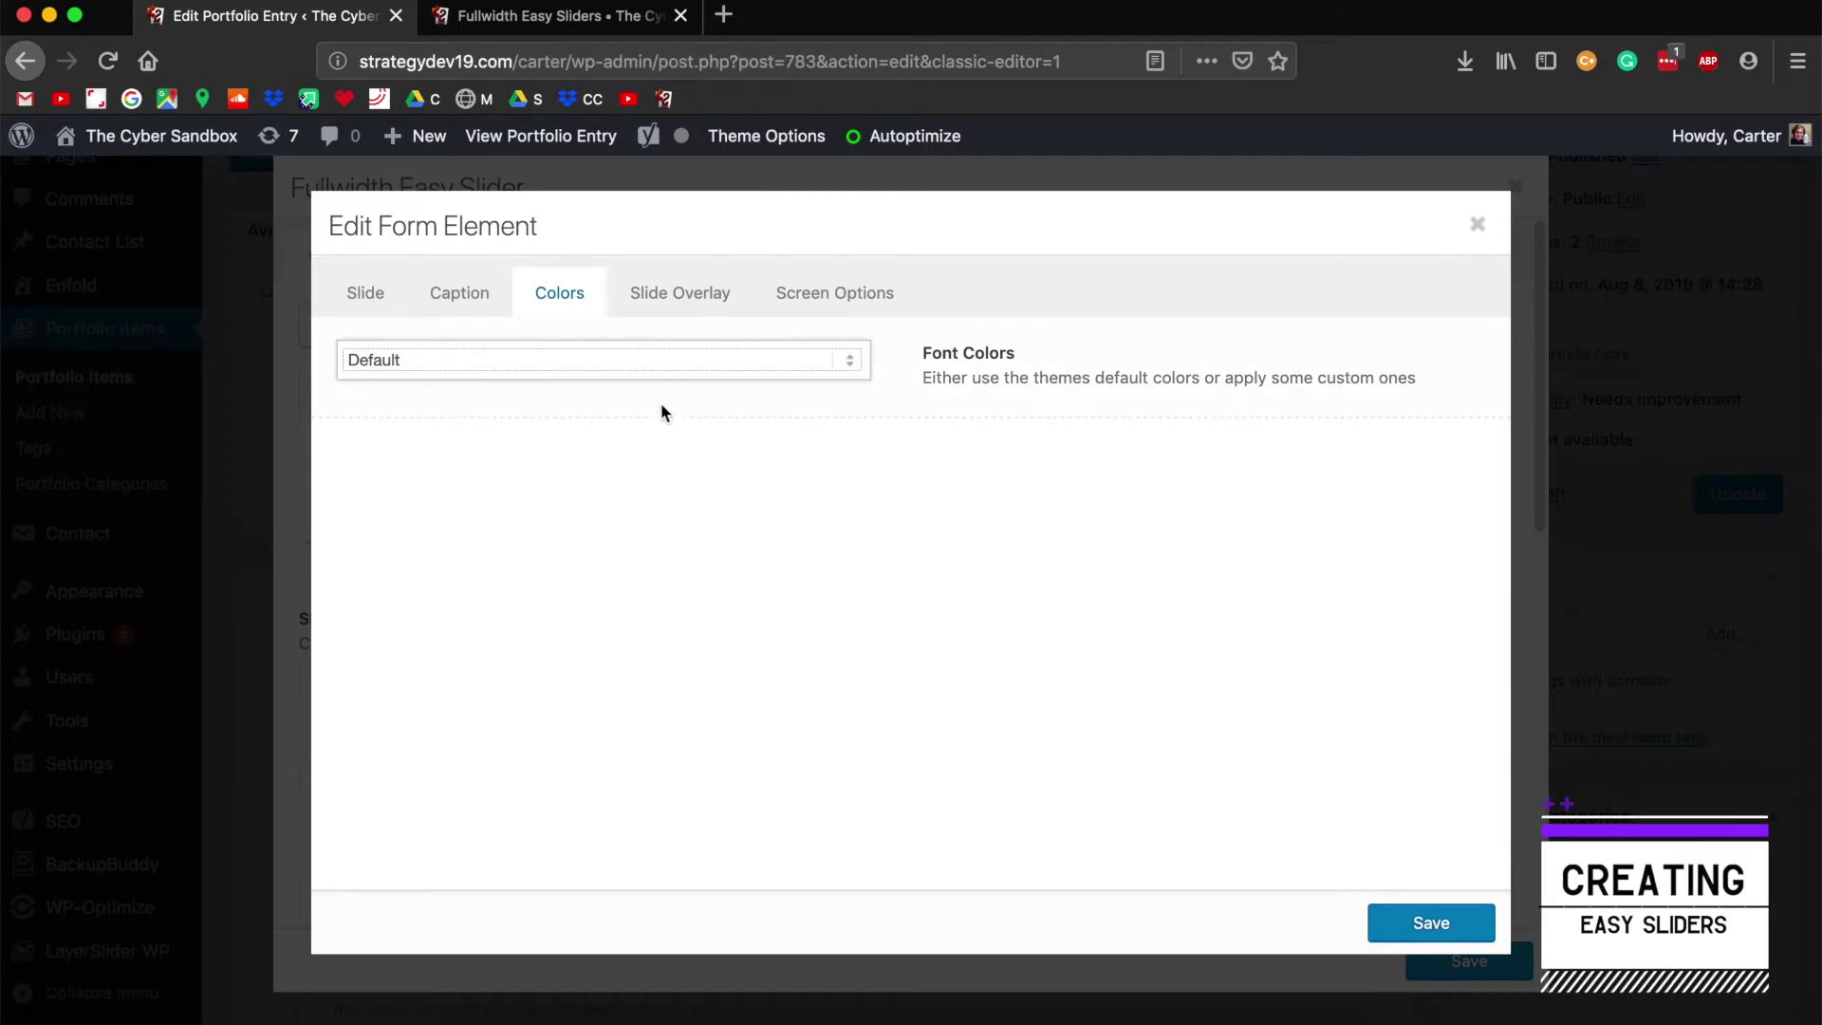
Step: Enable the slide overlay with an opacity of 0.3 and the overlay color black (#000000)
click(668, 304)
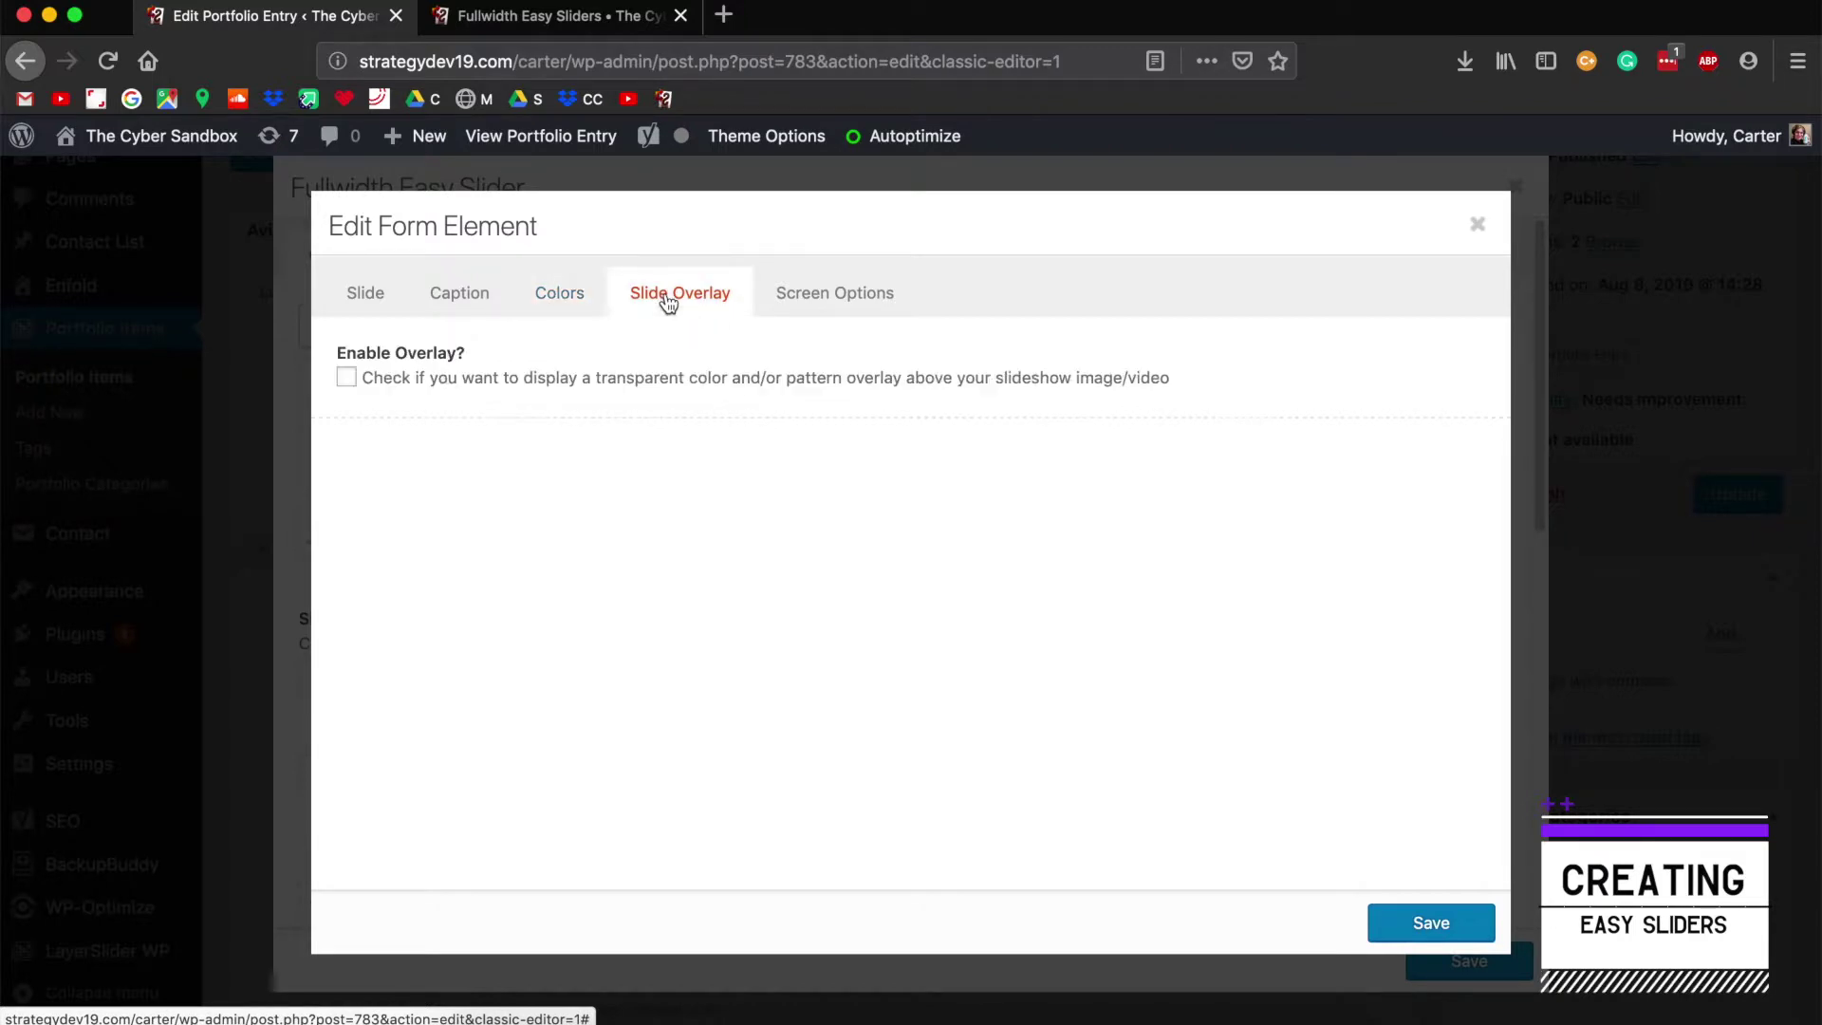
click(561, 396)
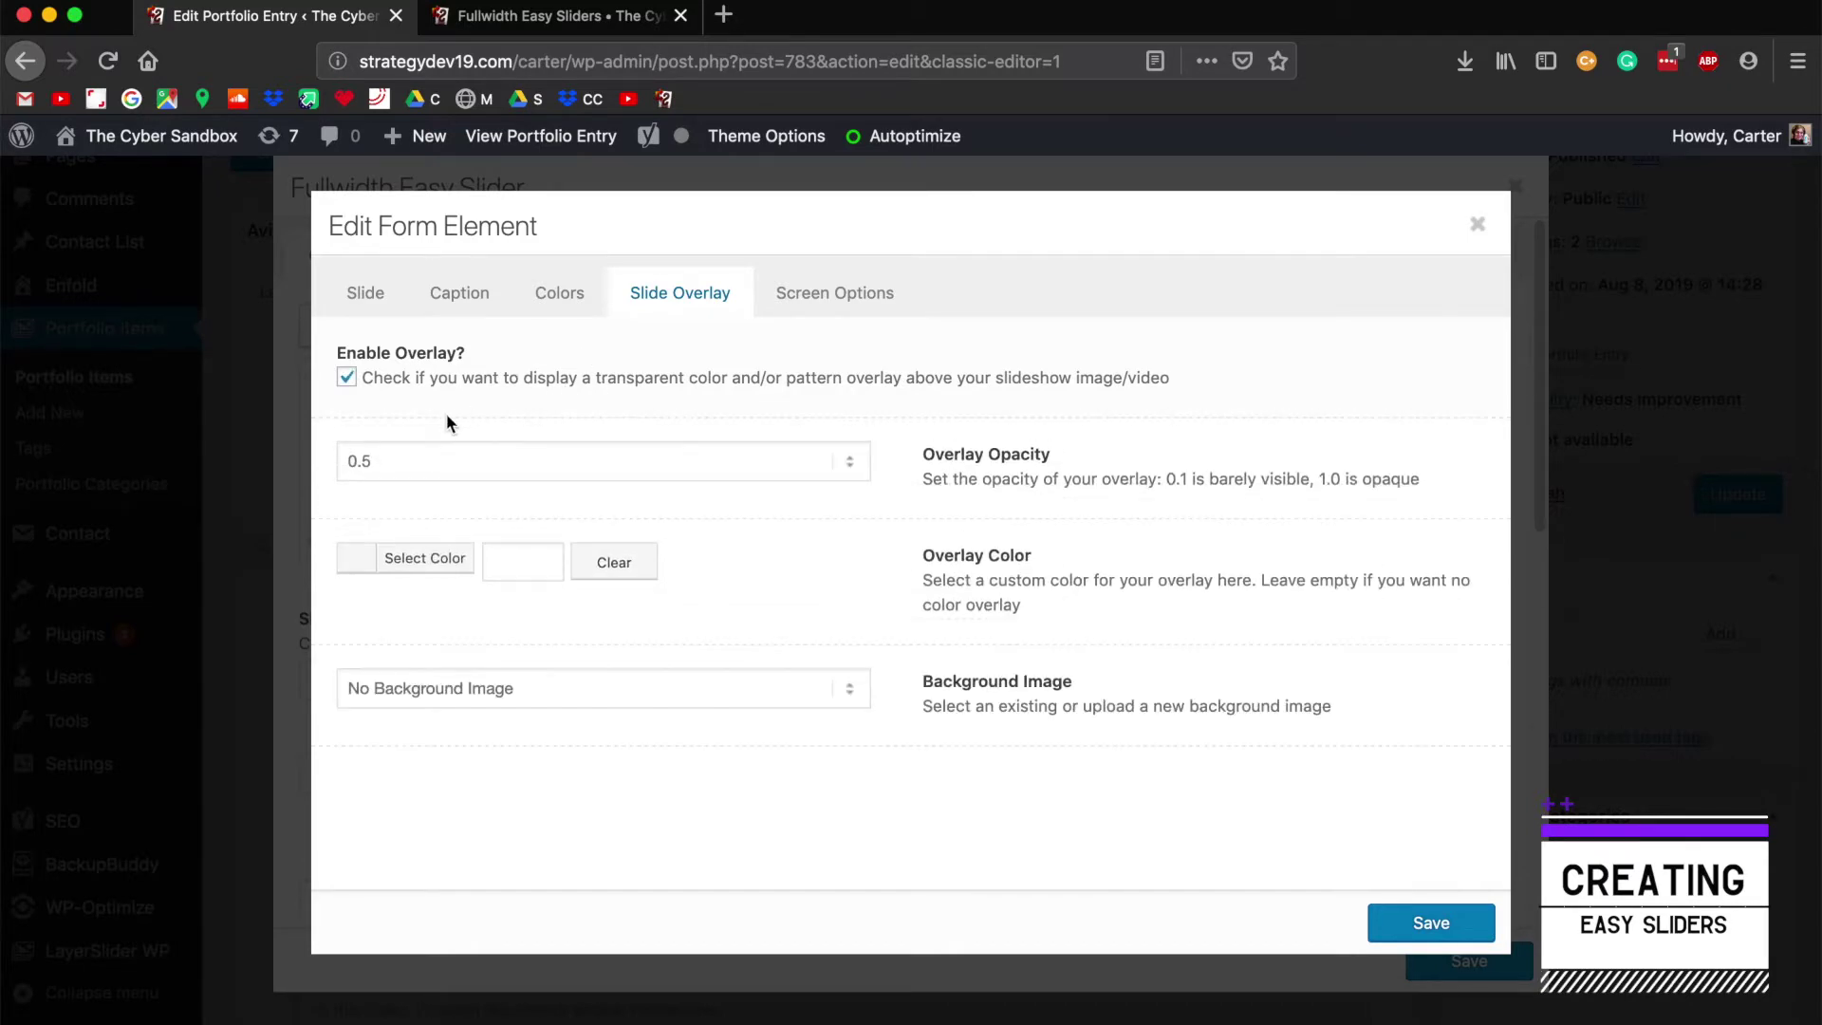
click(416, 461)
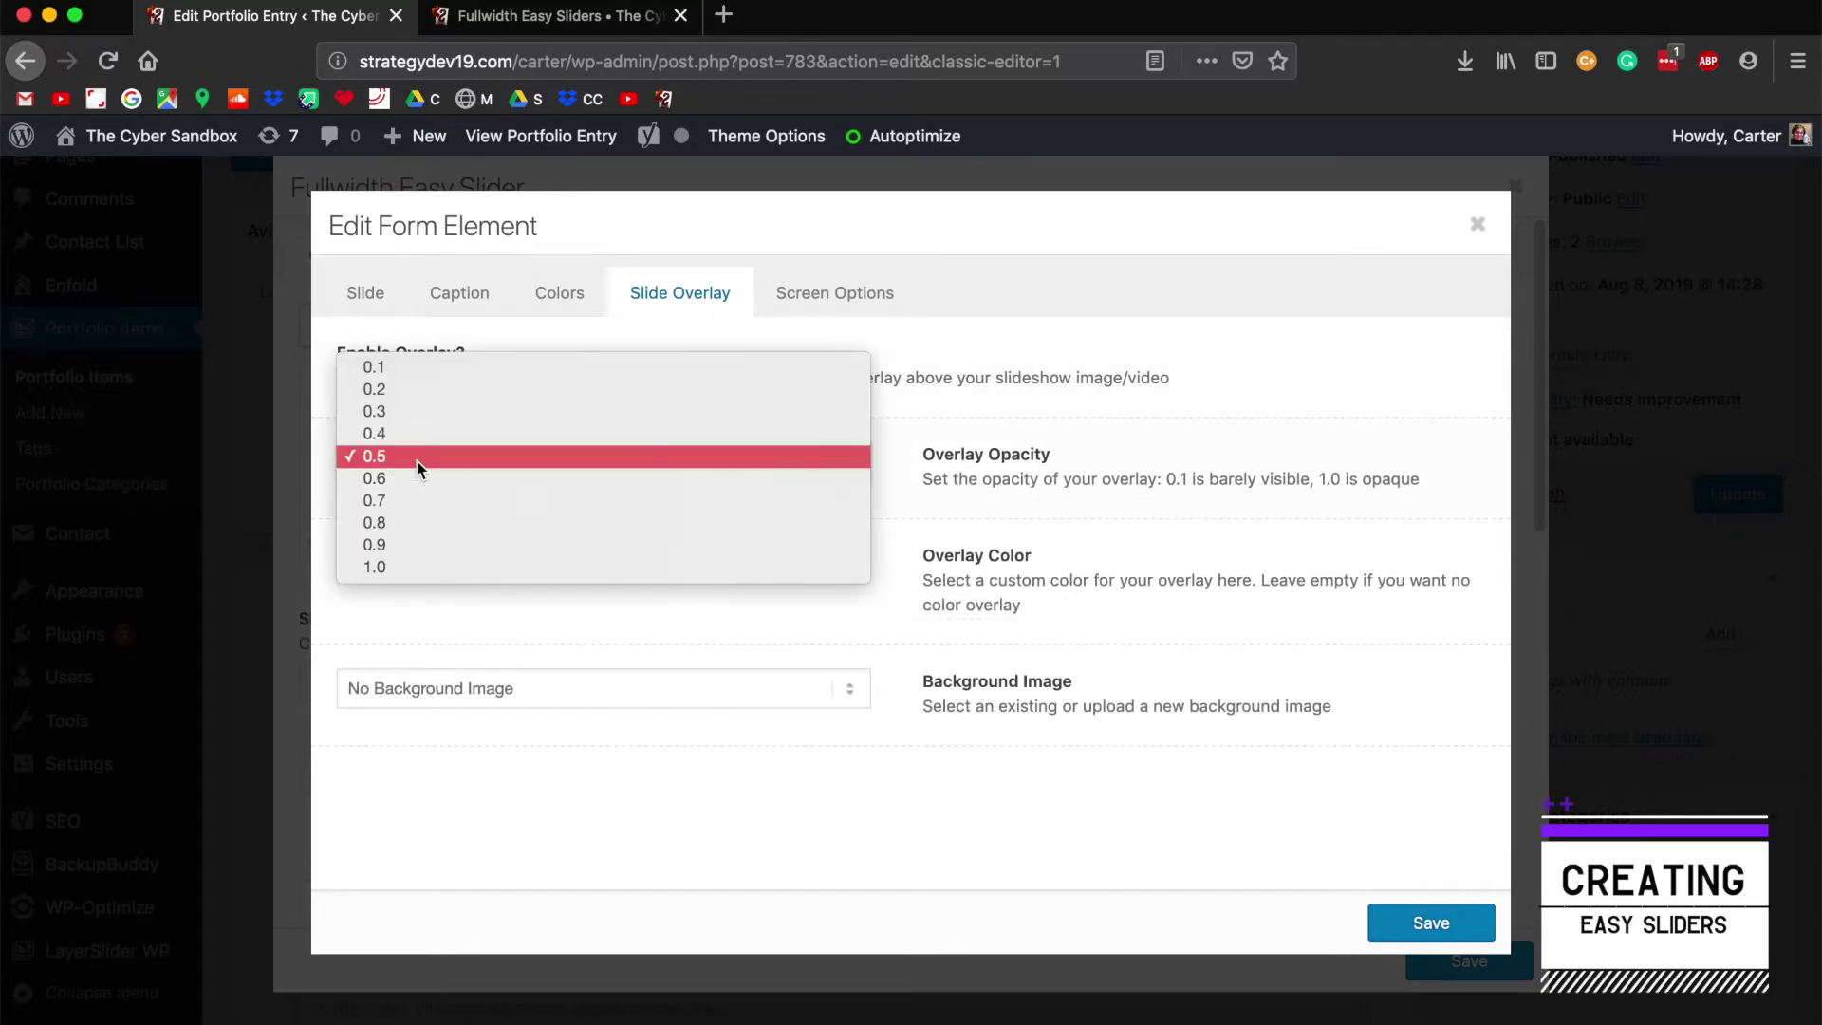
click(408, 411)
click(425, 558)
click(358, 846)
click(689, 510)
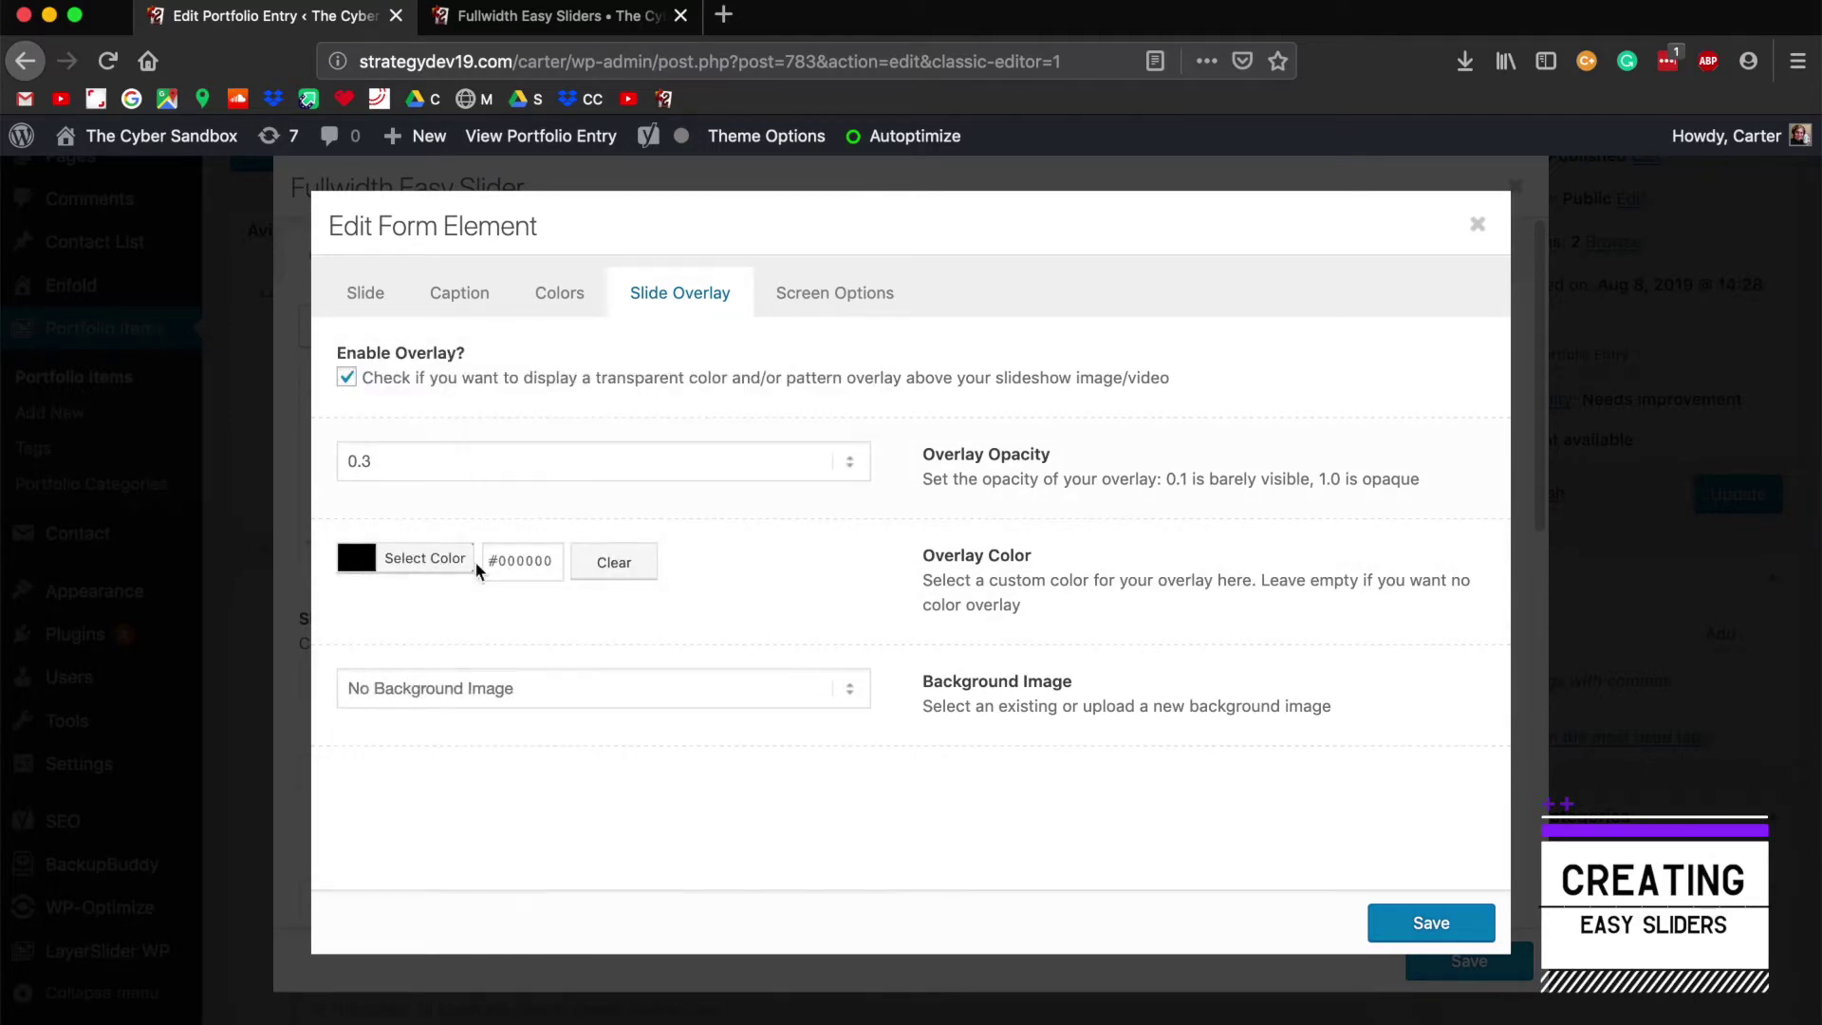
Step: Save the slide and the slider, and preview both slides on the portfolio page
click(1431, 926)
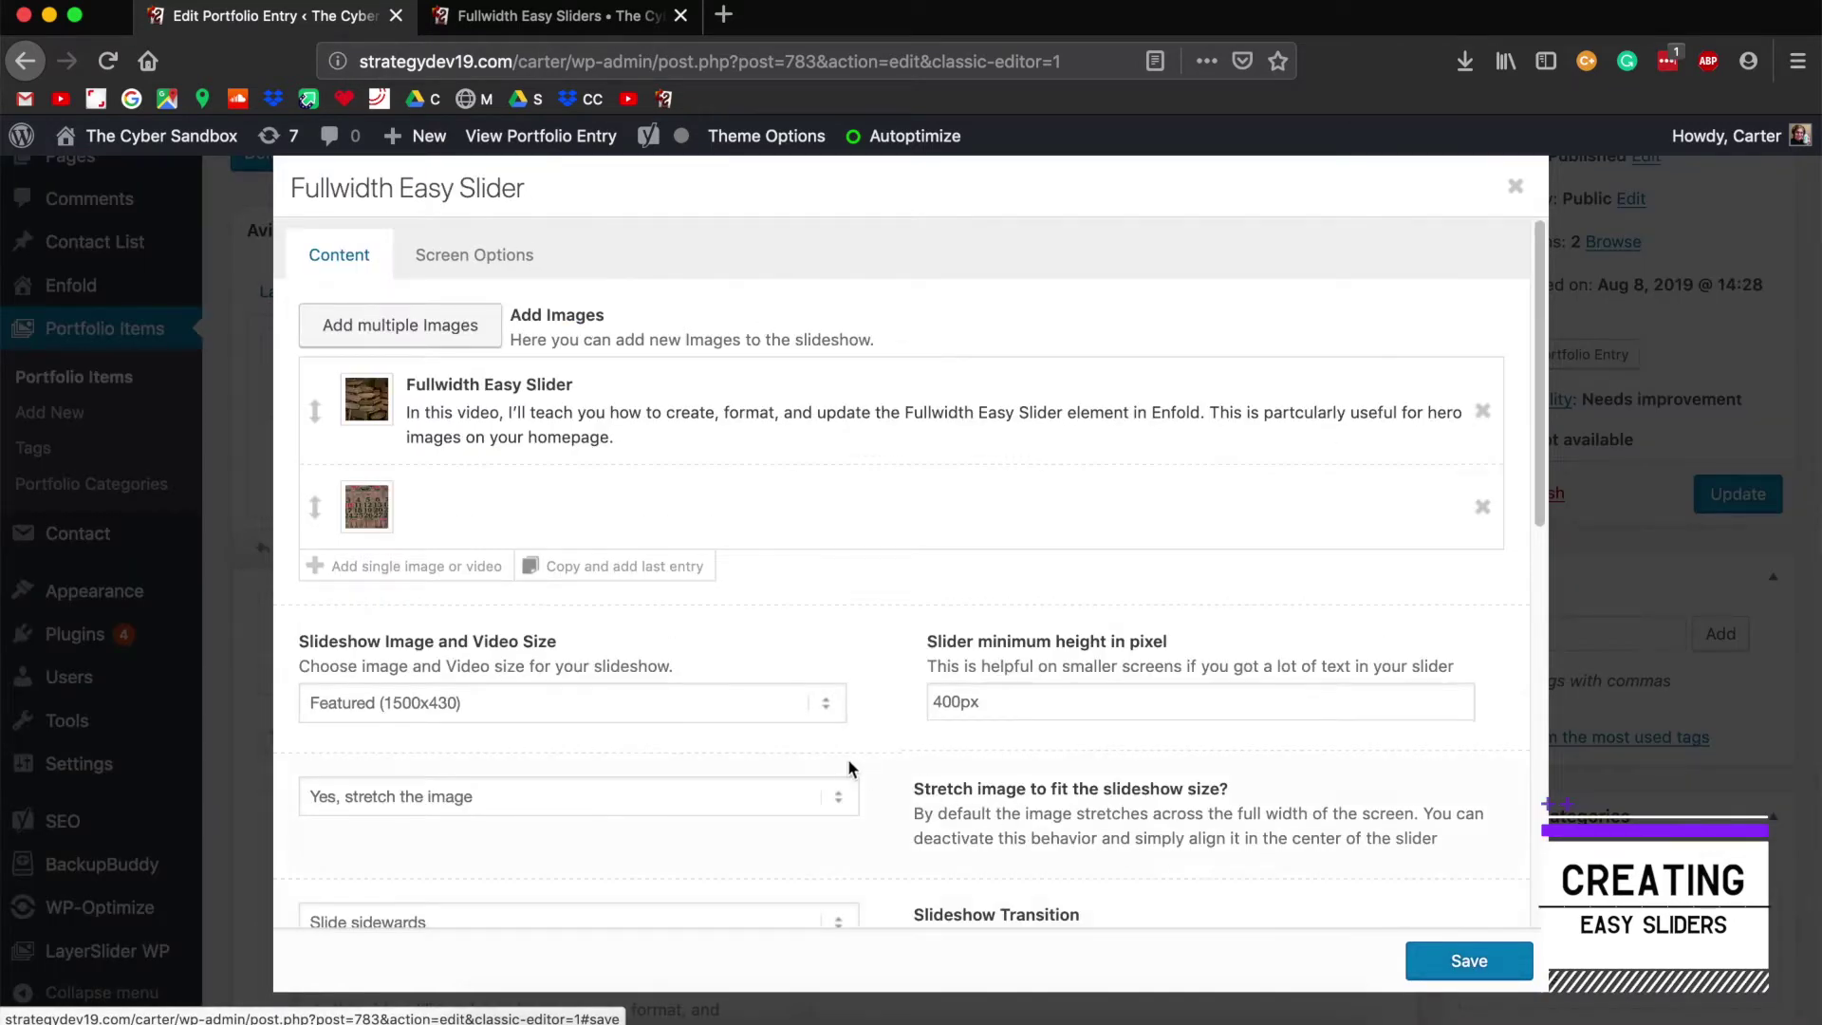
click(1467, 960)
scroll(1188, 685, up, 2)
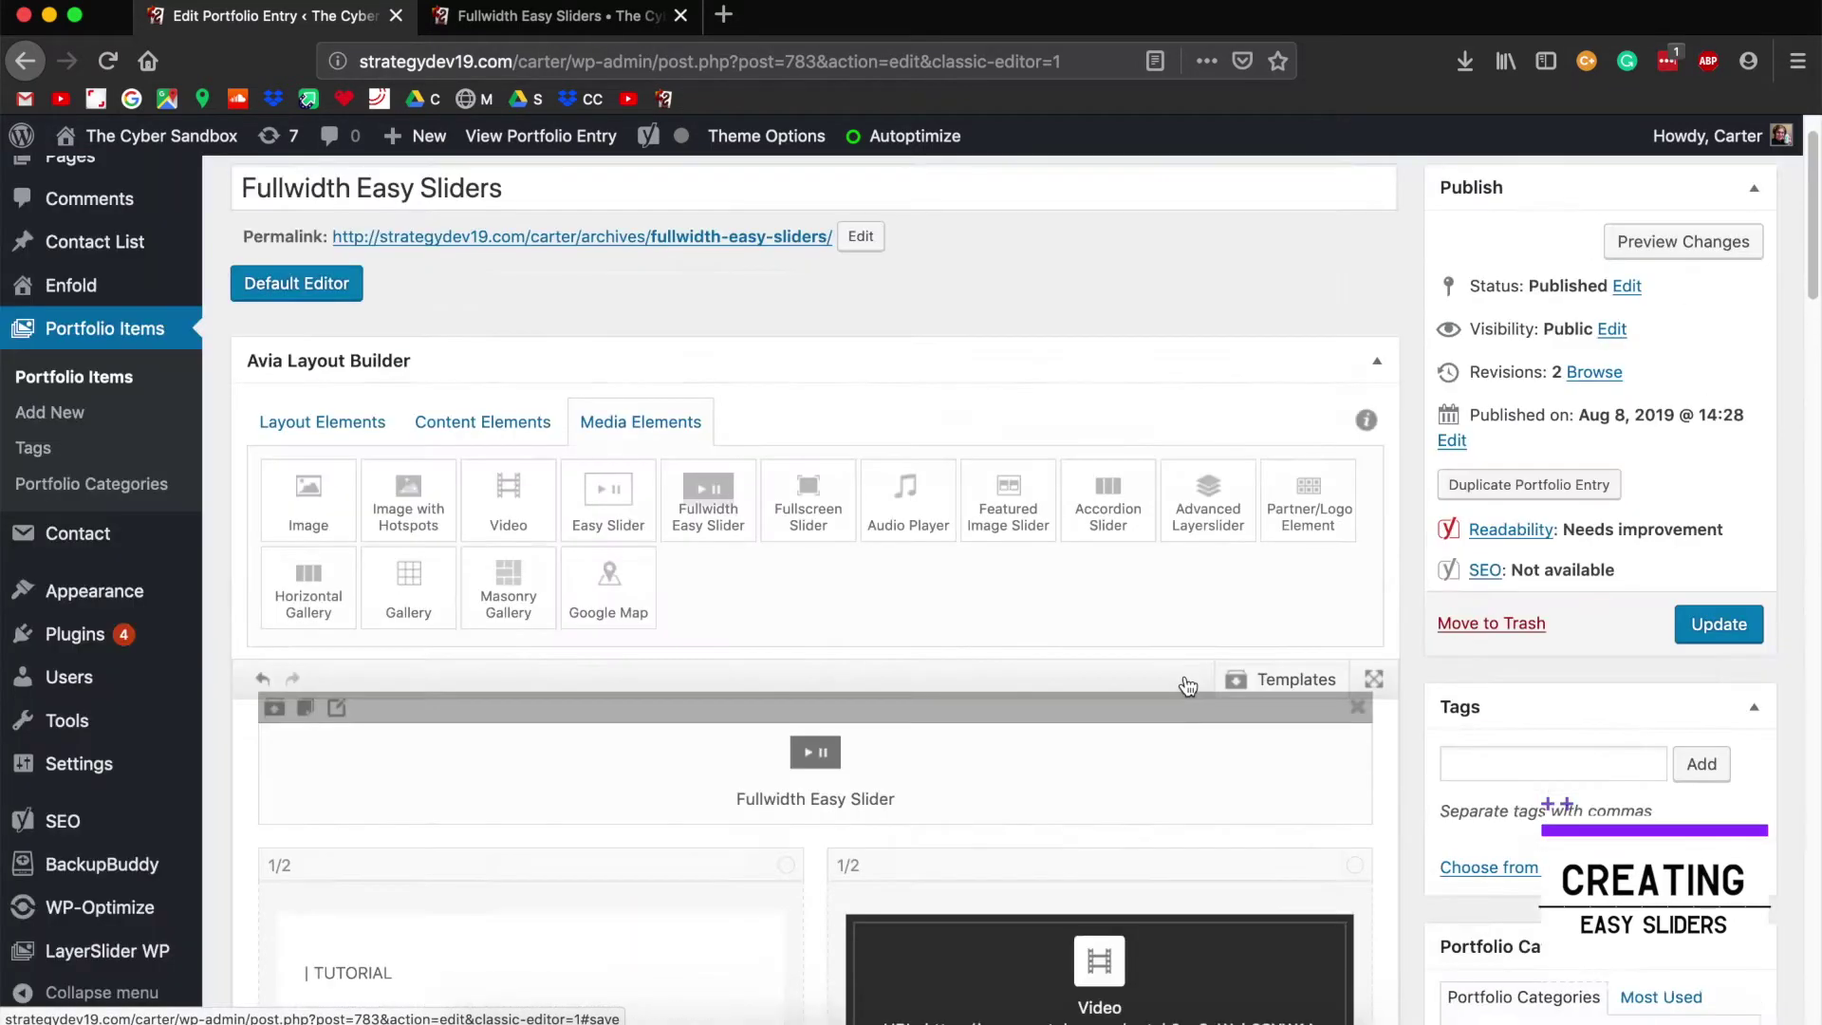
scroll(1188, 685, up, 2)
click(1676, 317)
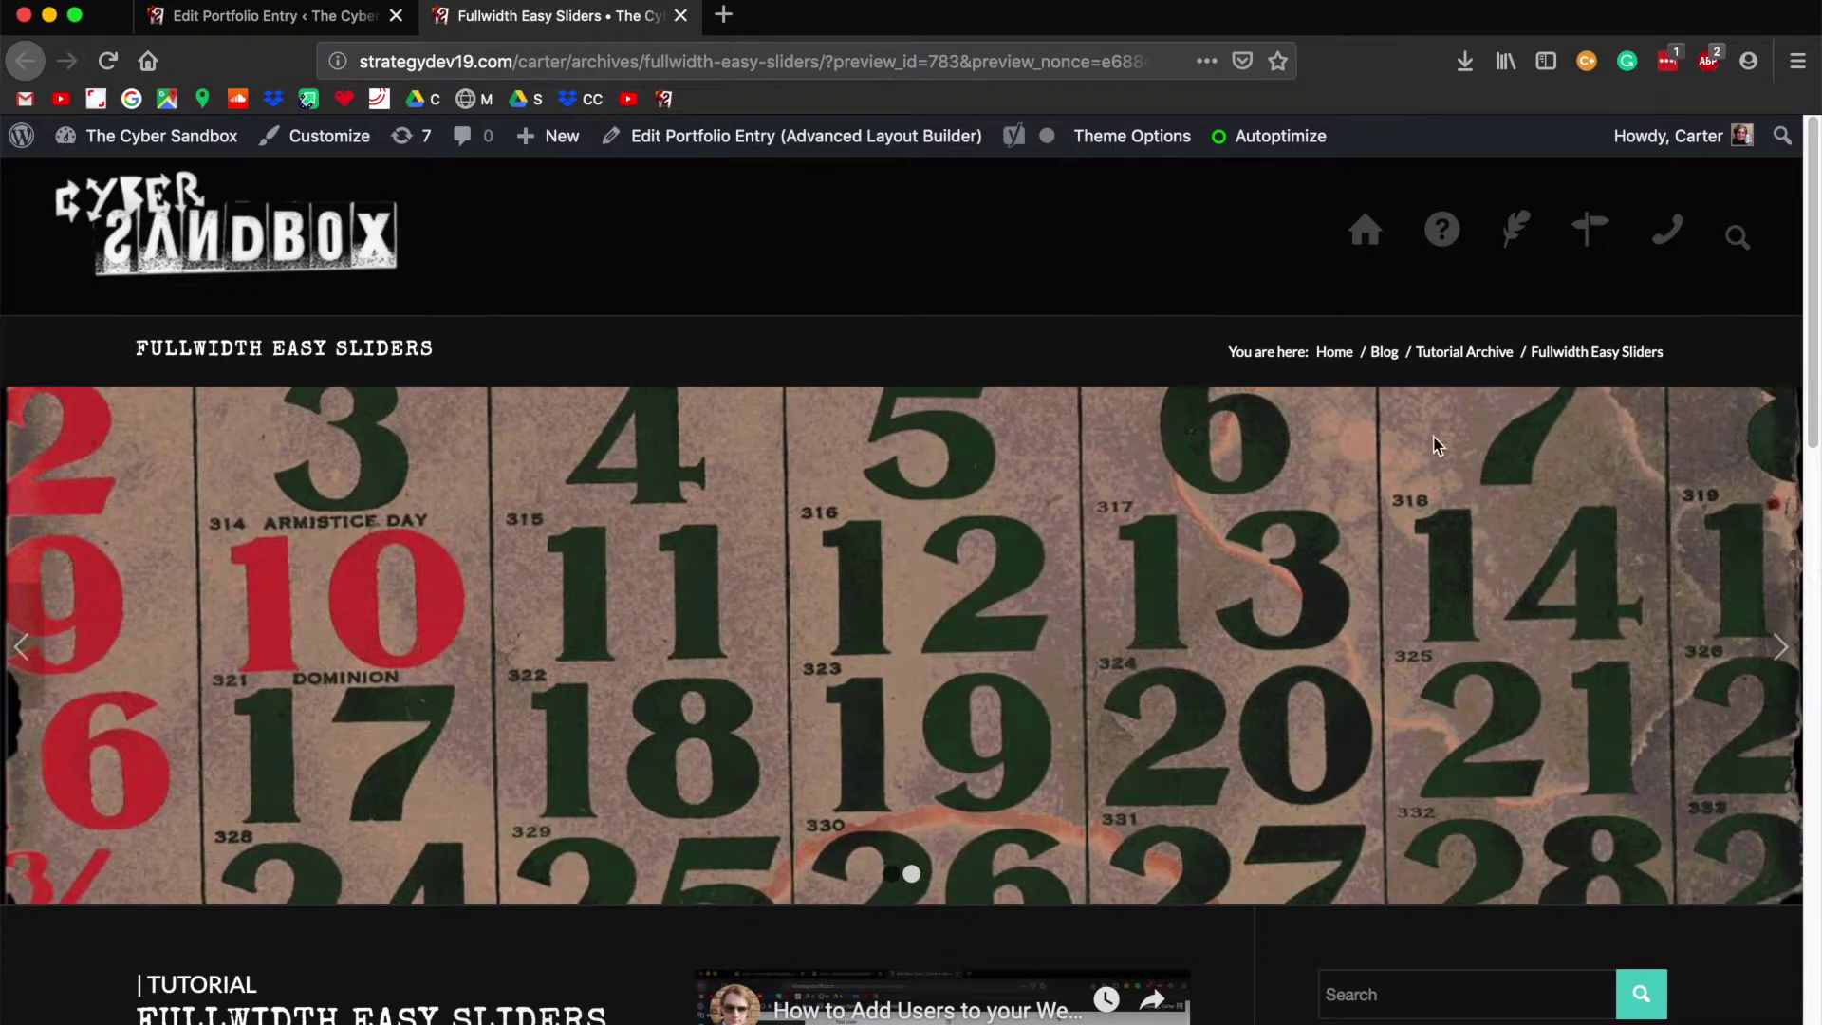
click(1780, 647)
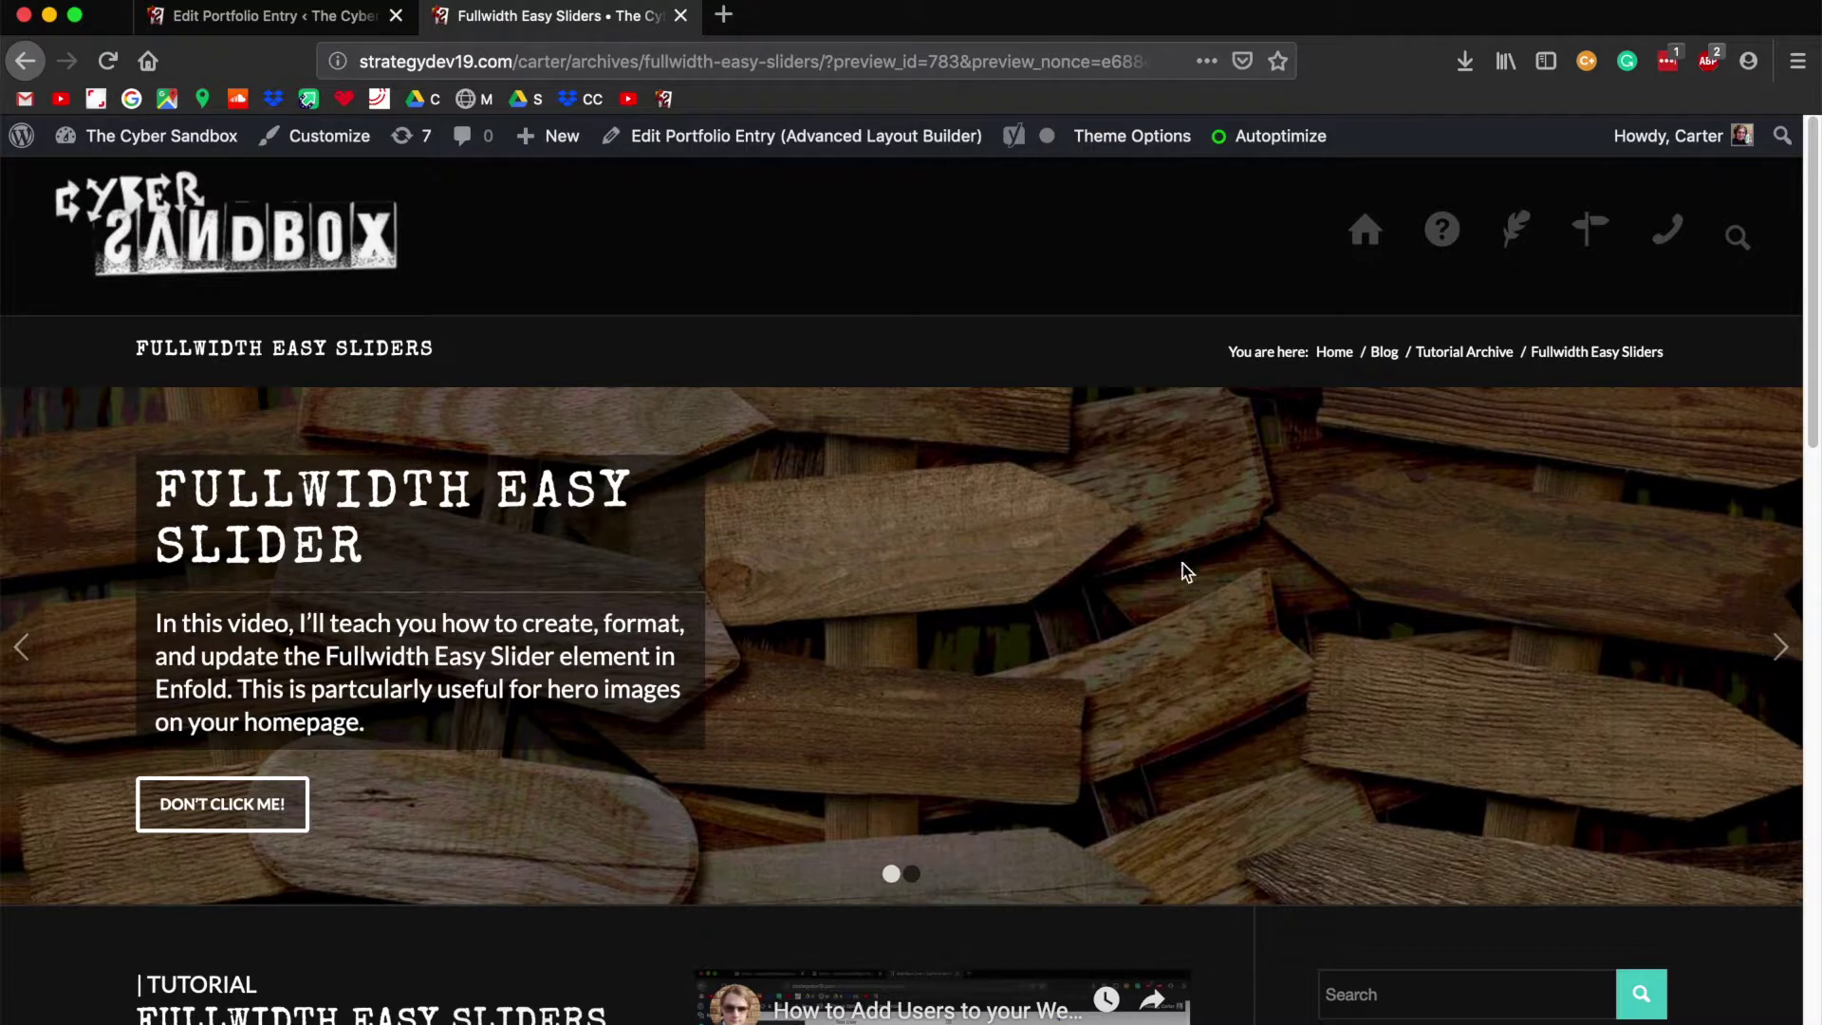
click(1781, 646)
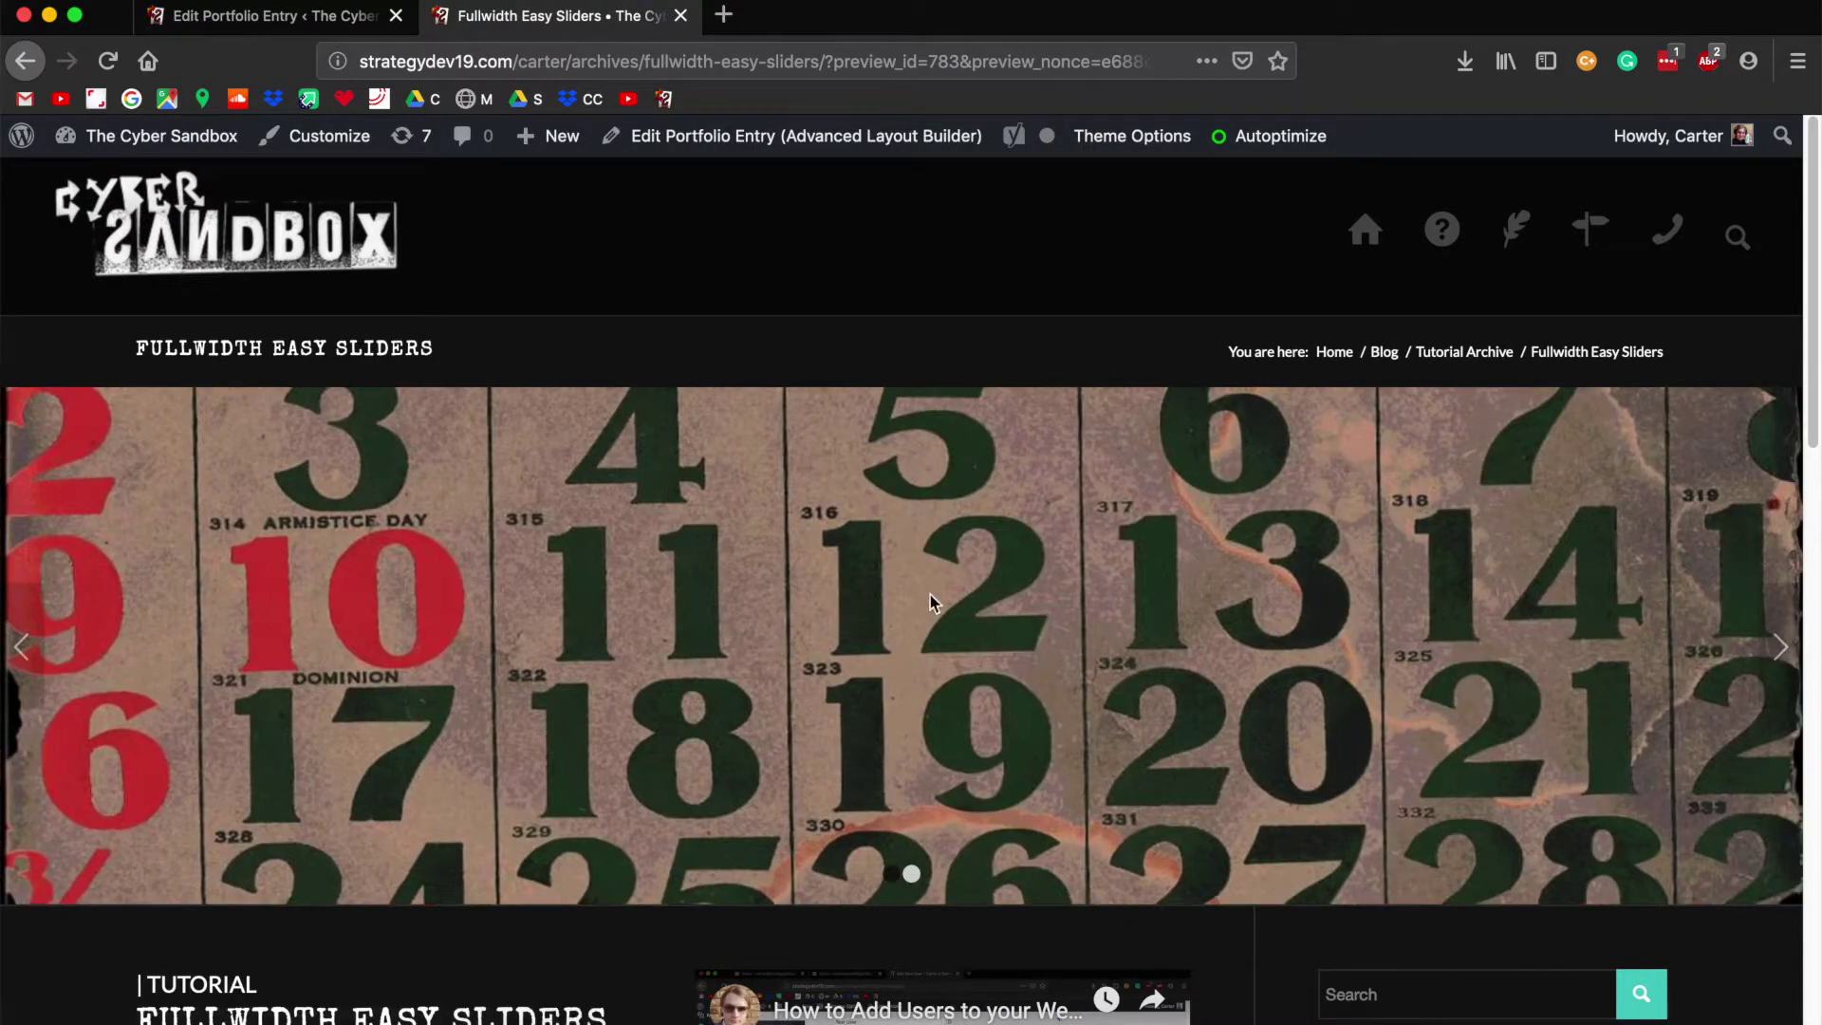
Step: Reopen the Fullwidth Easy Slider in the portfolio editor and enable using the first slide's caption as the permanent caption
click(244, 15)
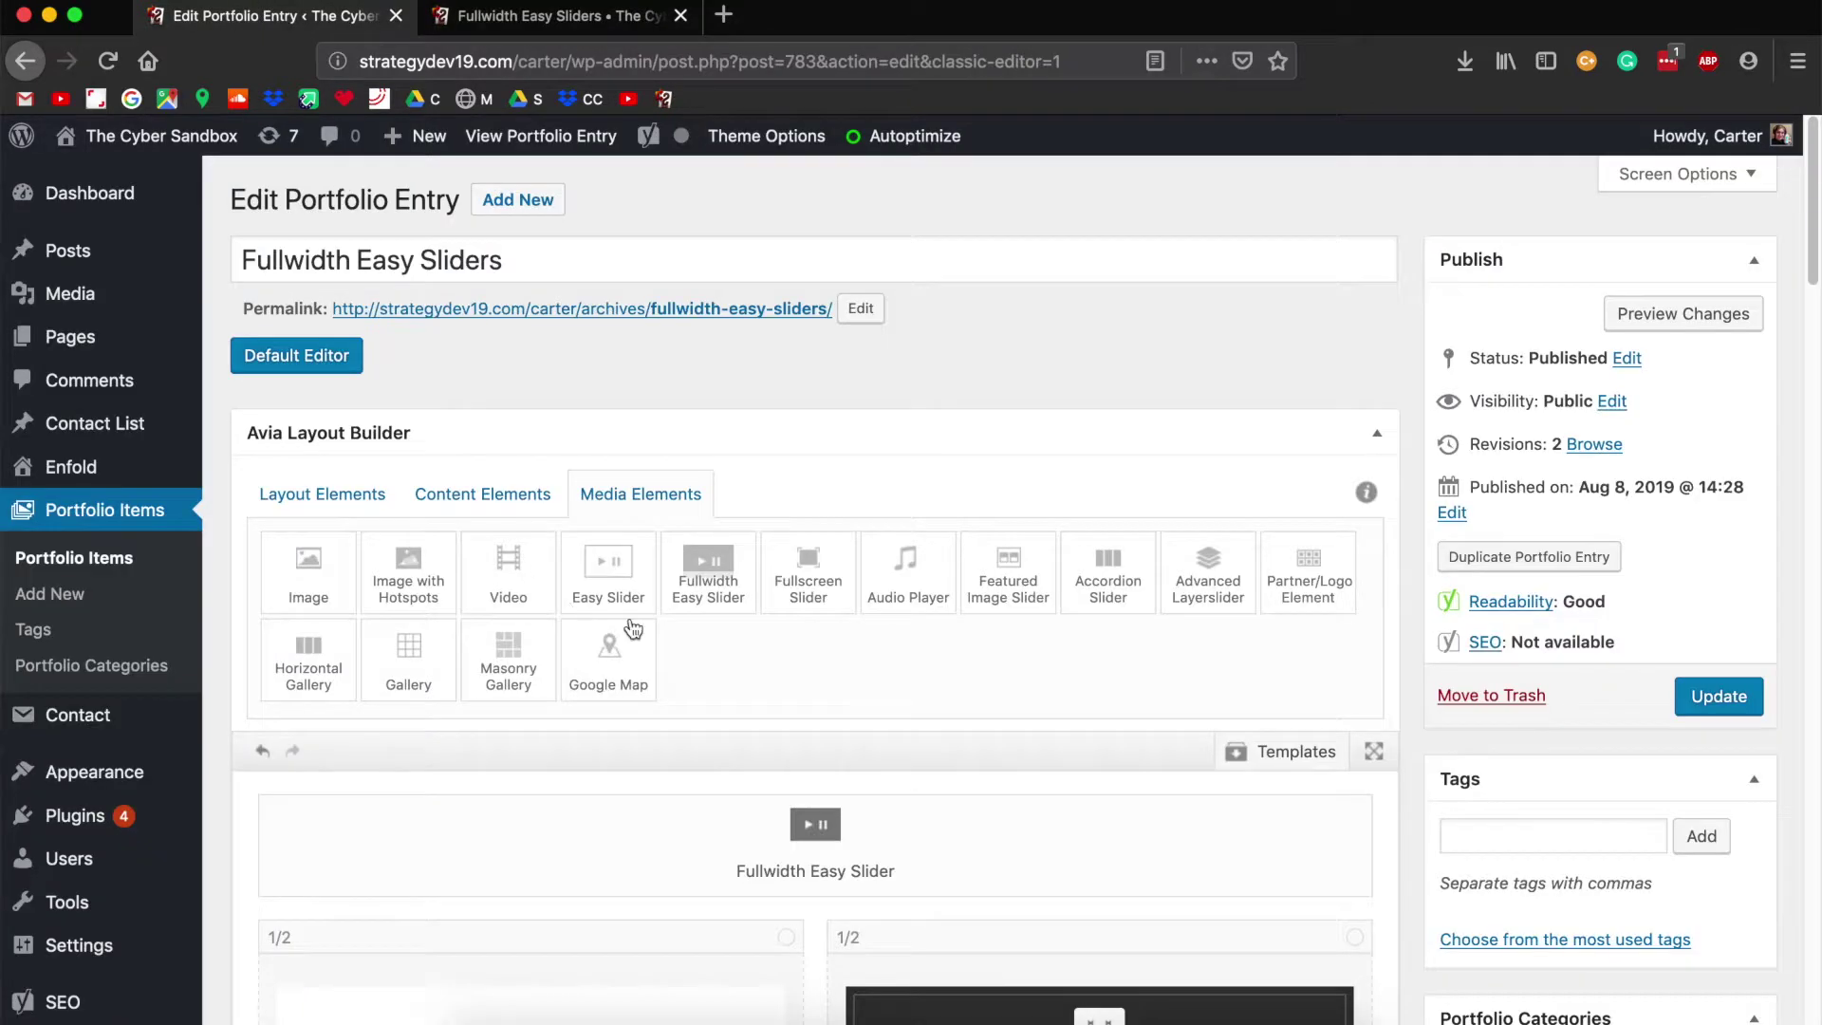
scroll(721, 693, down, 3)
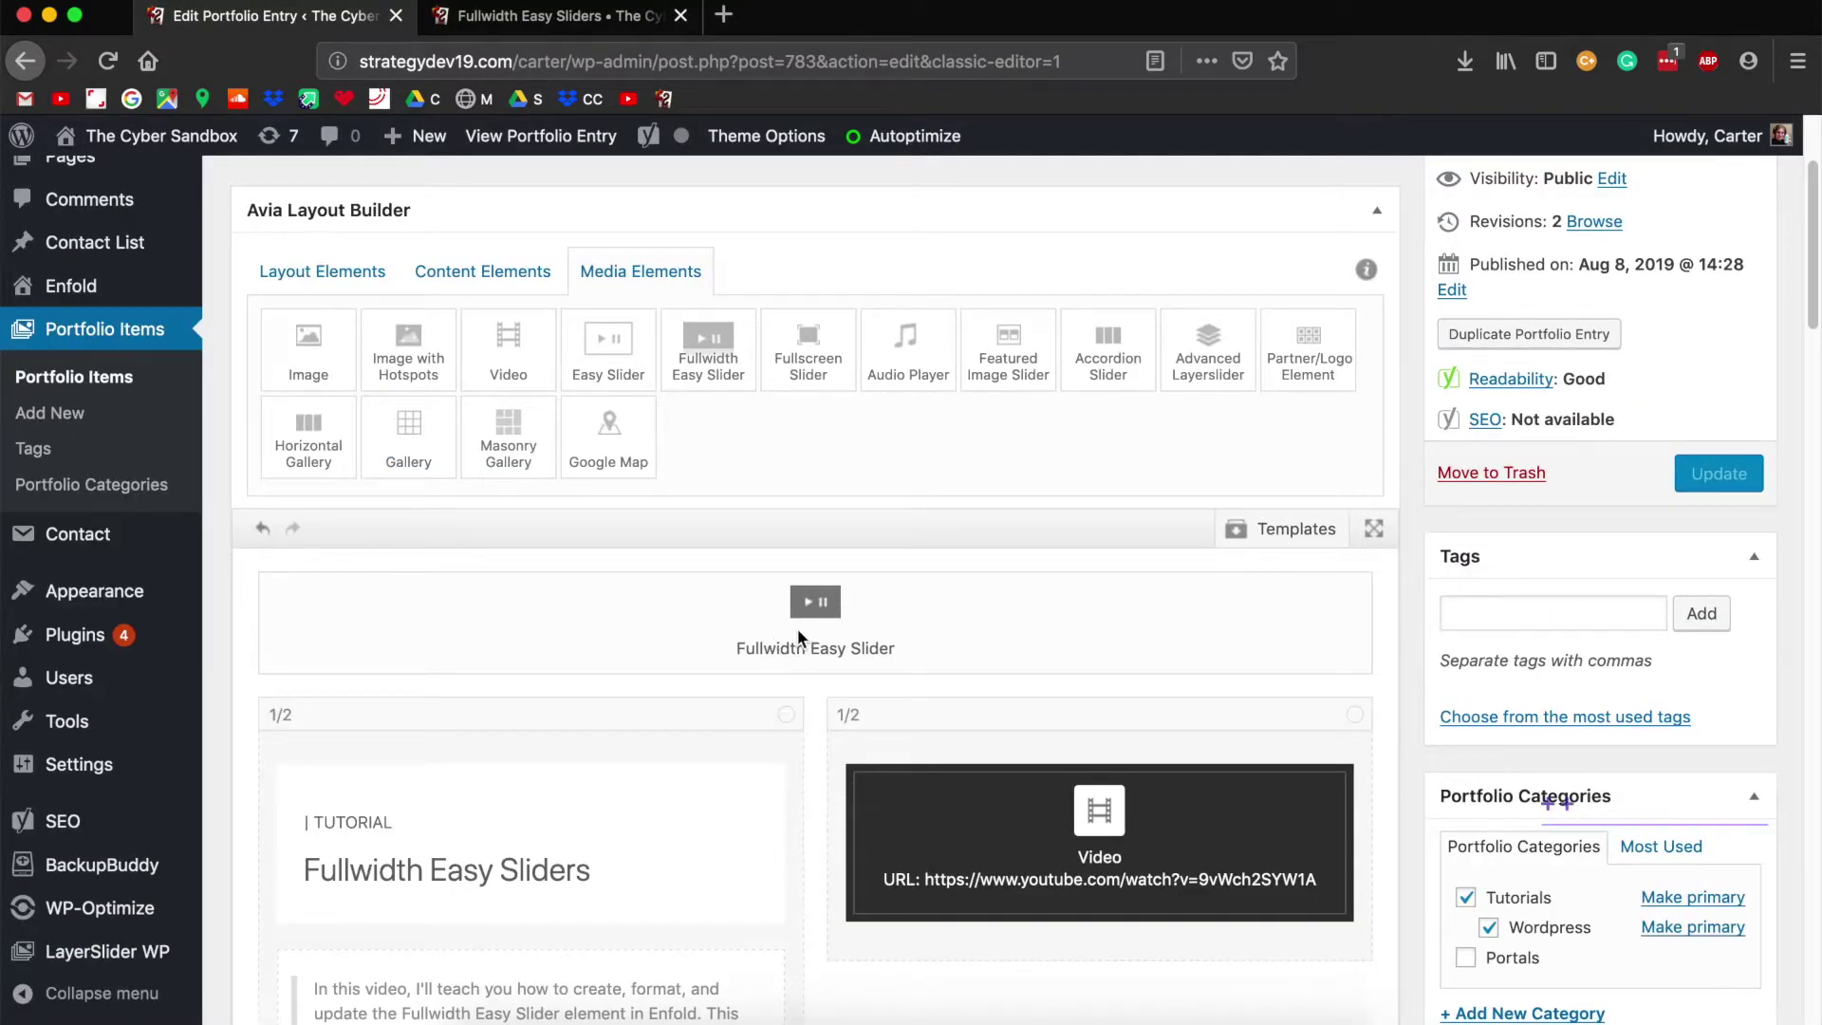
click(800, 638)
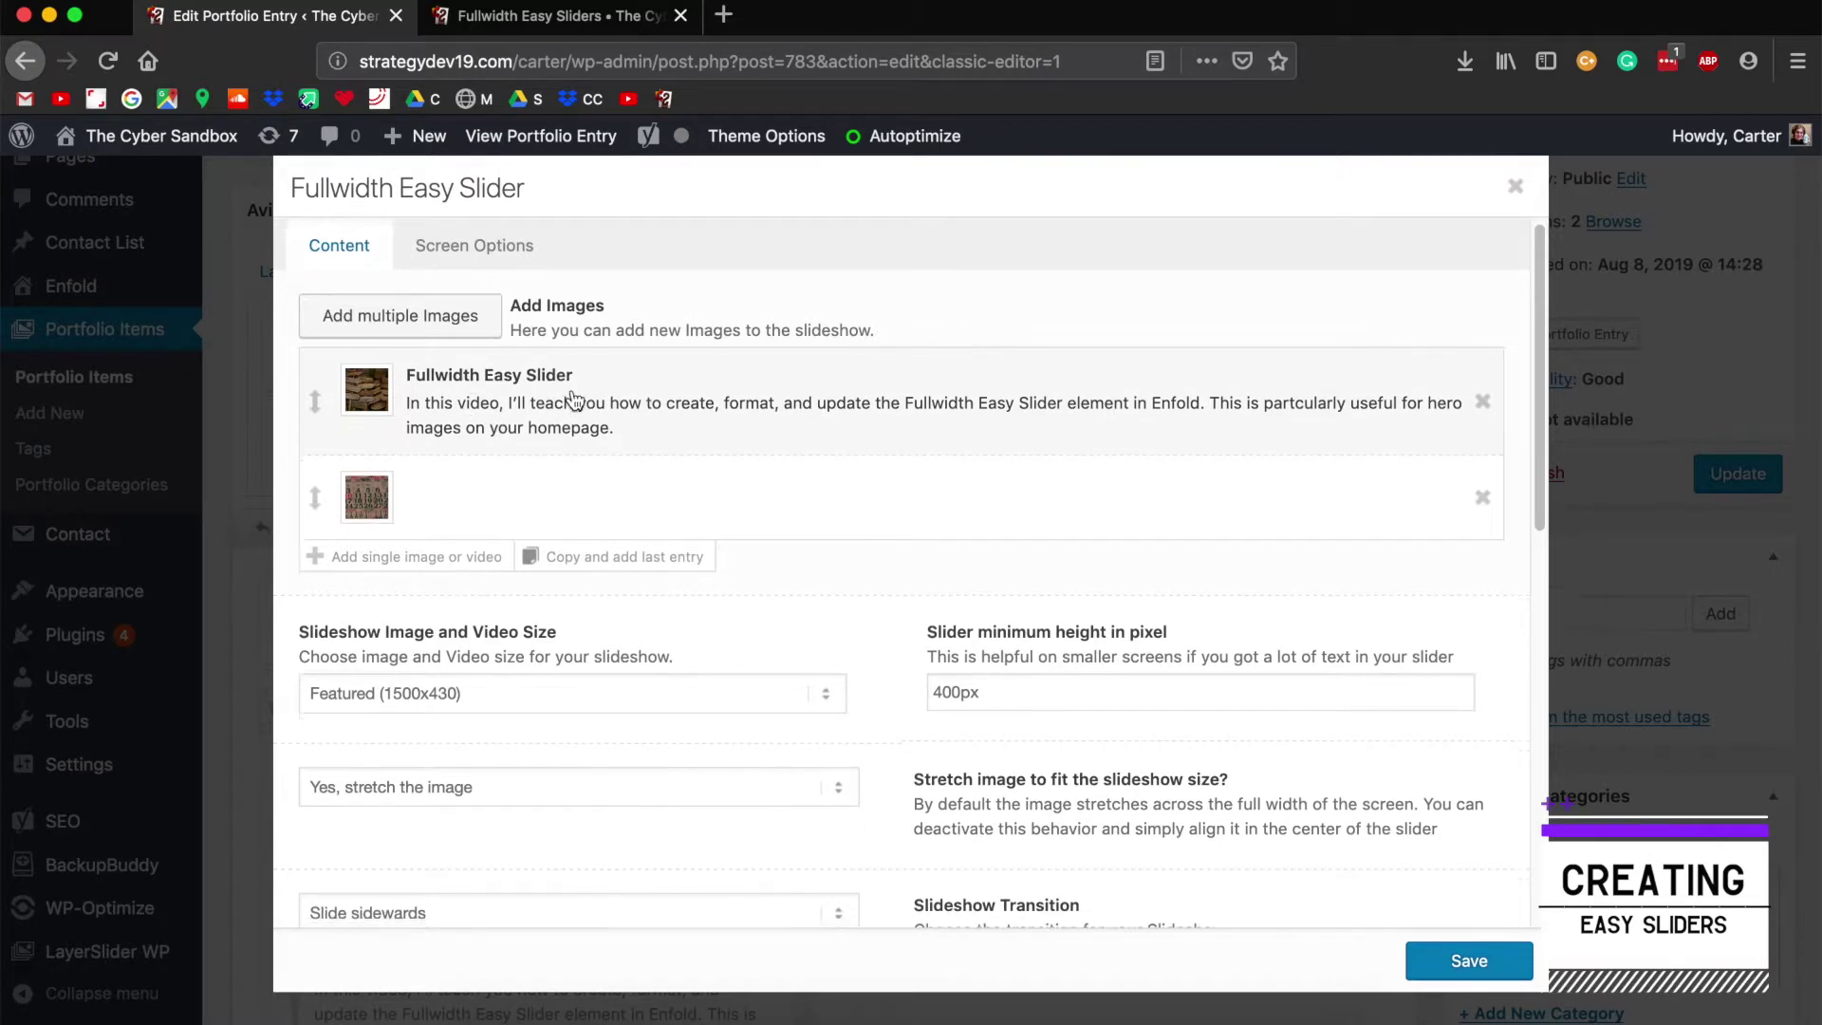
scroll(574, 399, down, 10)
scroll(572, 391, down, 1)
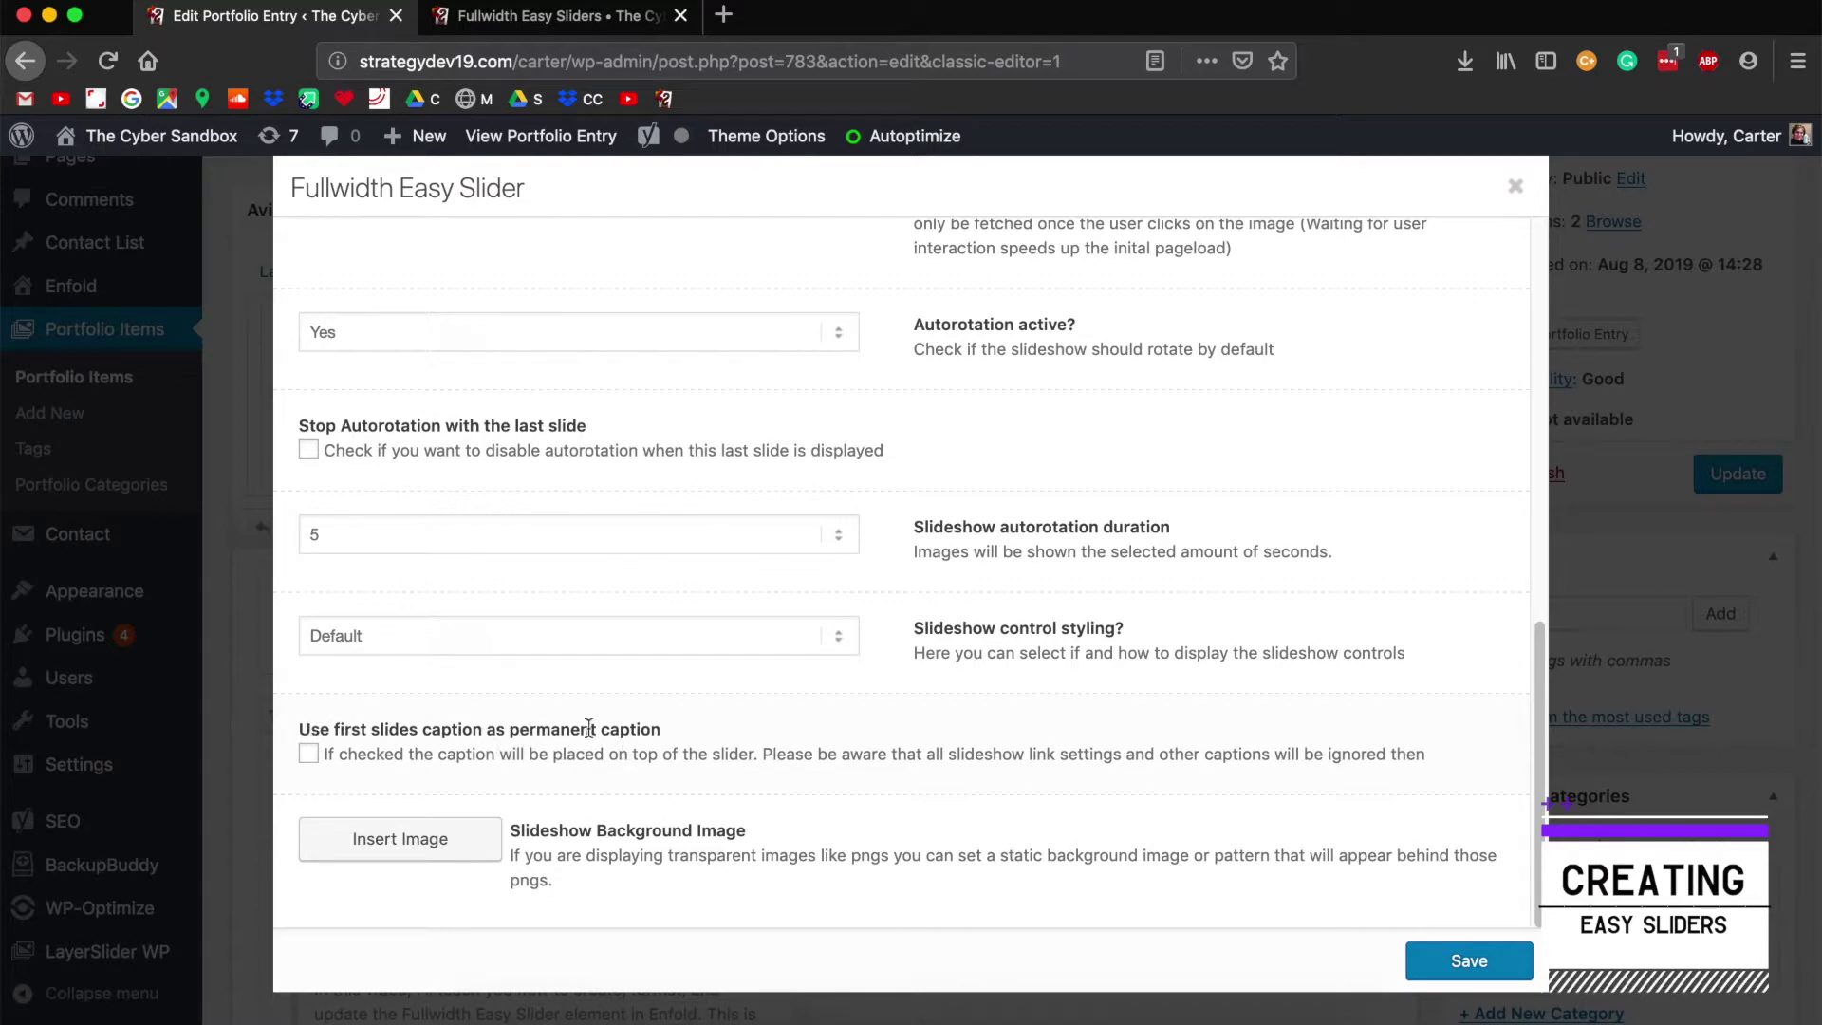
Step: Enable the second slide's overlay with an opacity of 0.3 and a black overlay color, and save the slide
scroll(706, 695, up, 10)
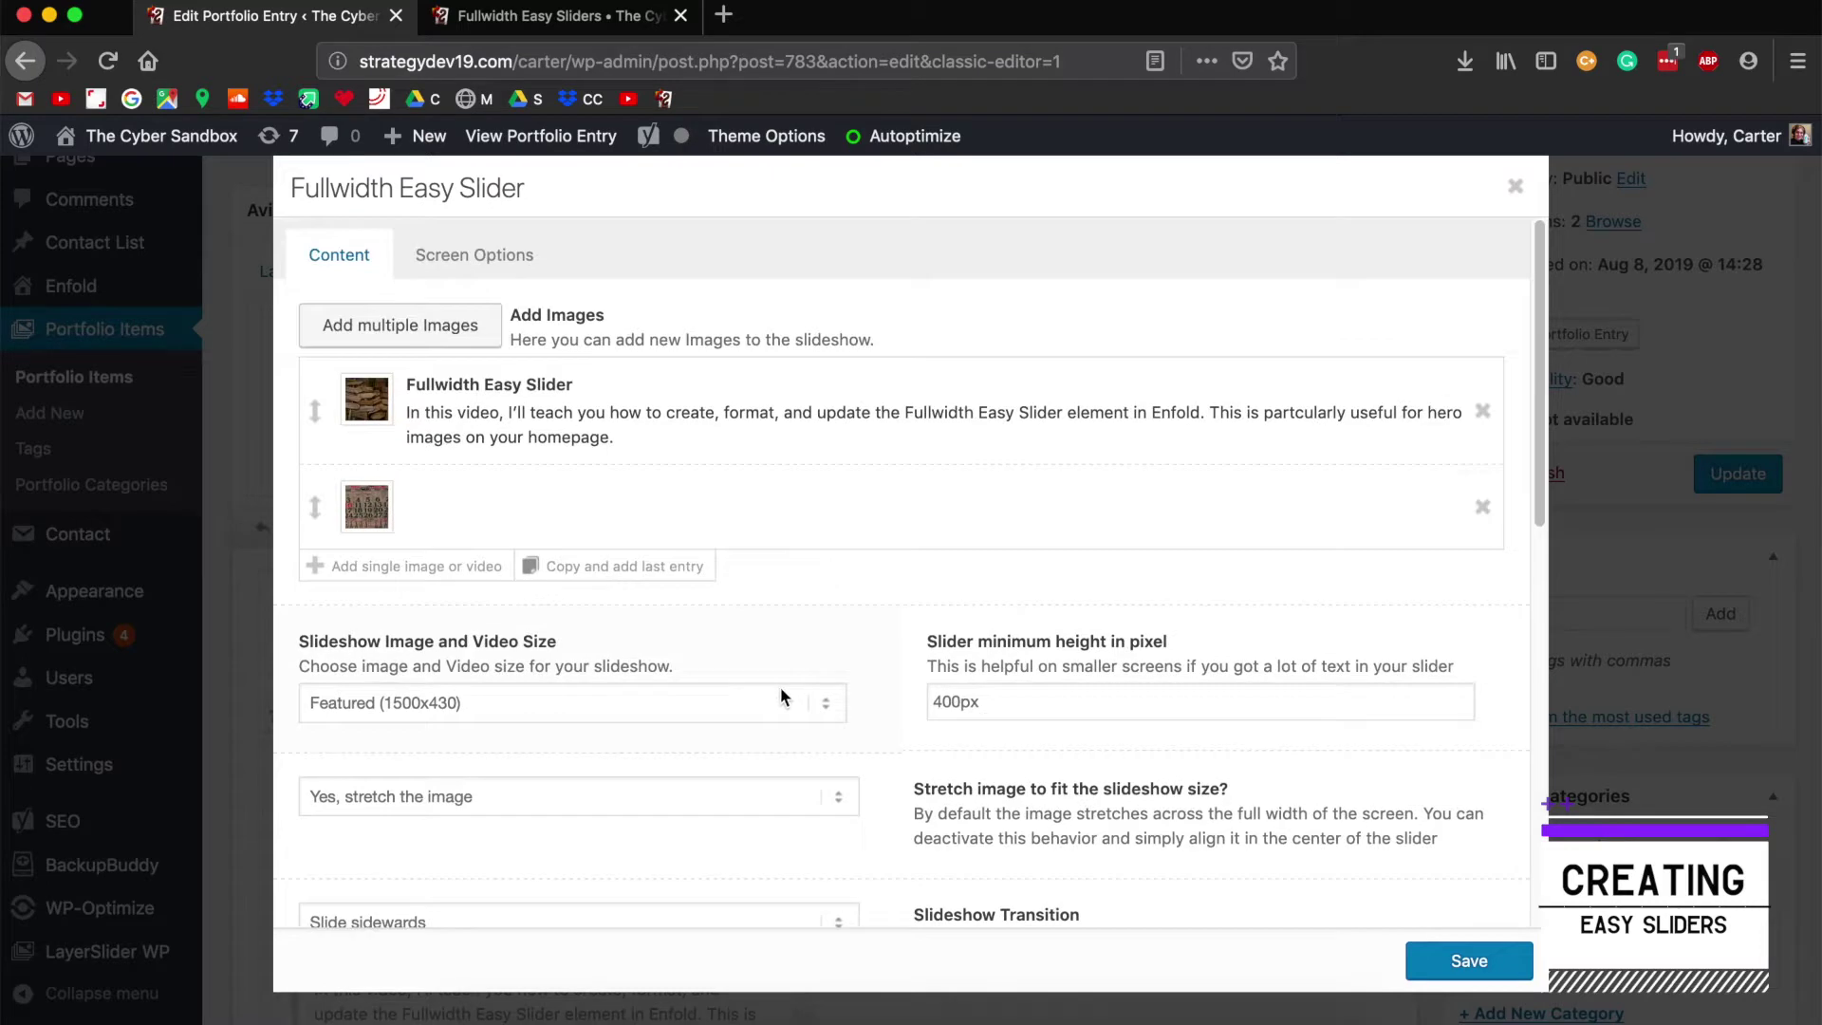
click(527, 510)
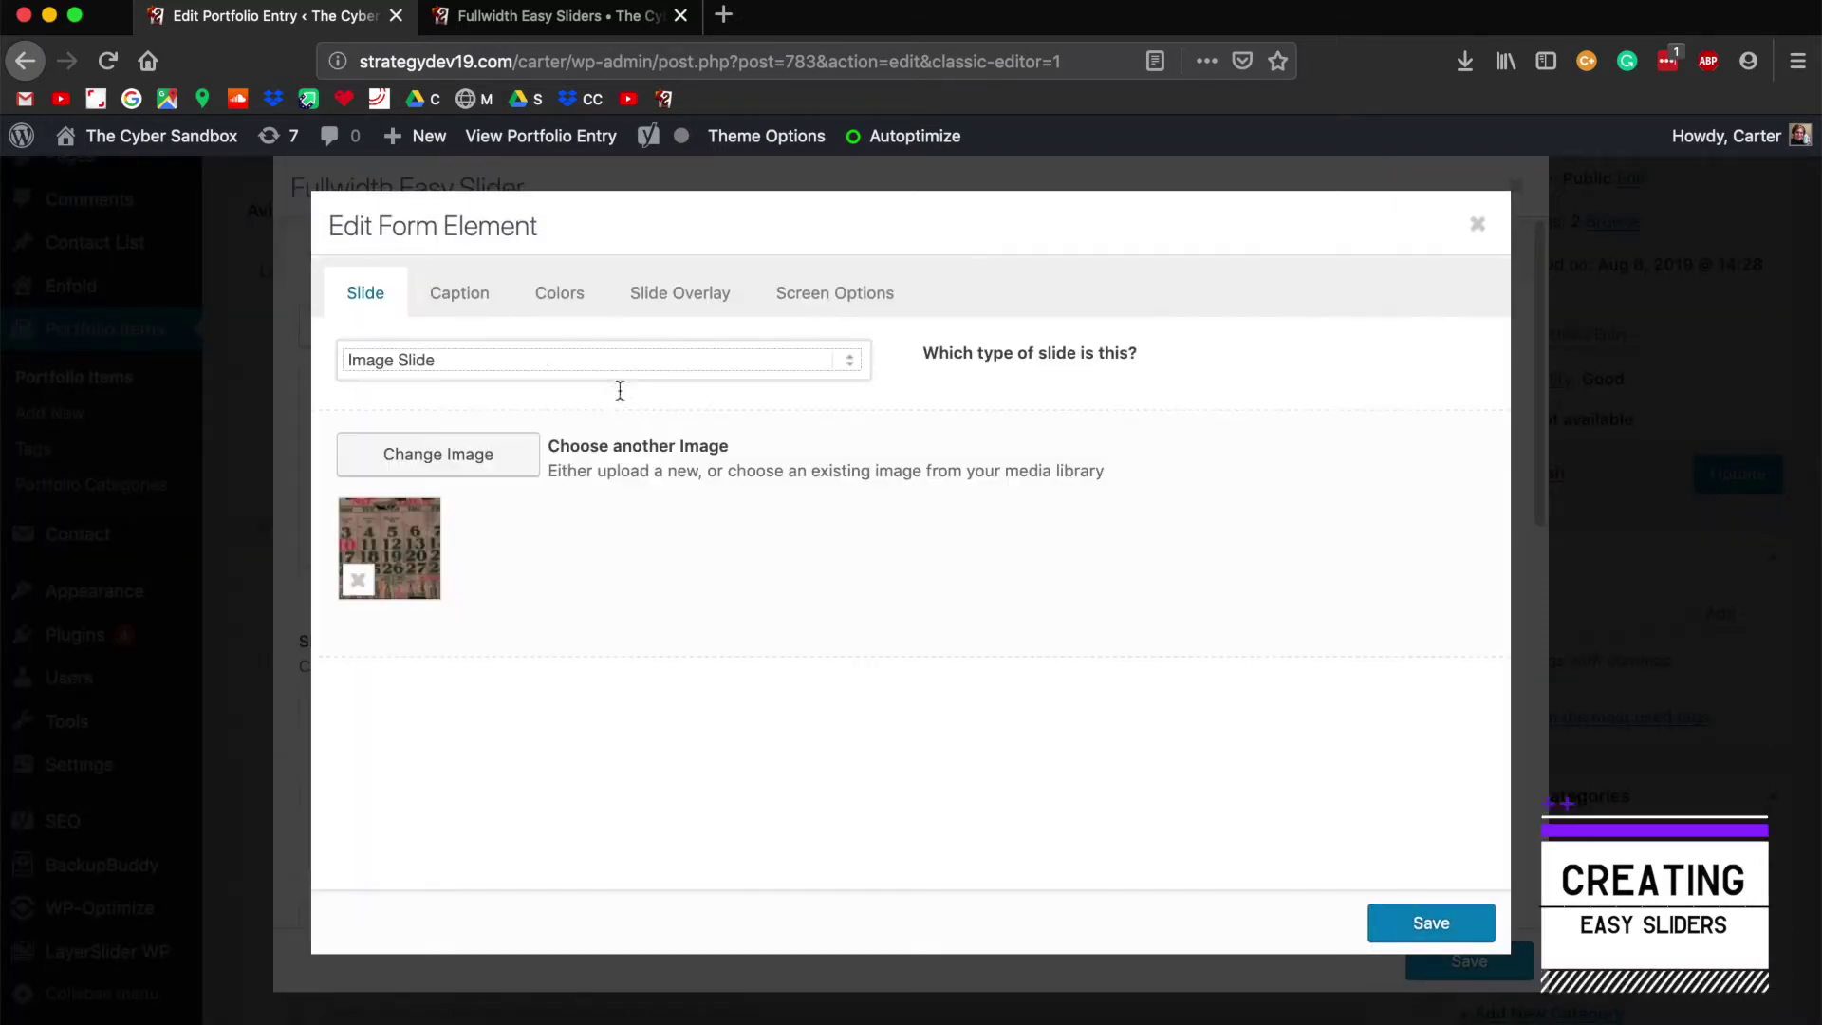
click(680, 297)
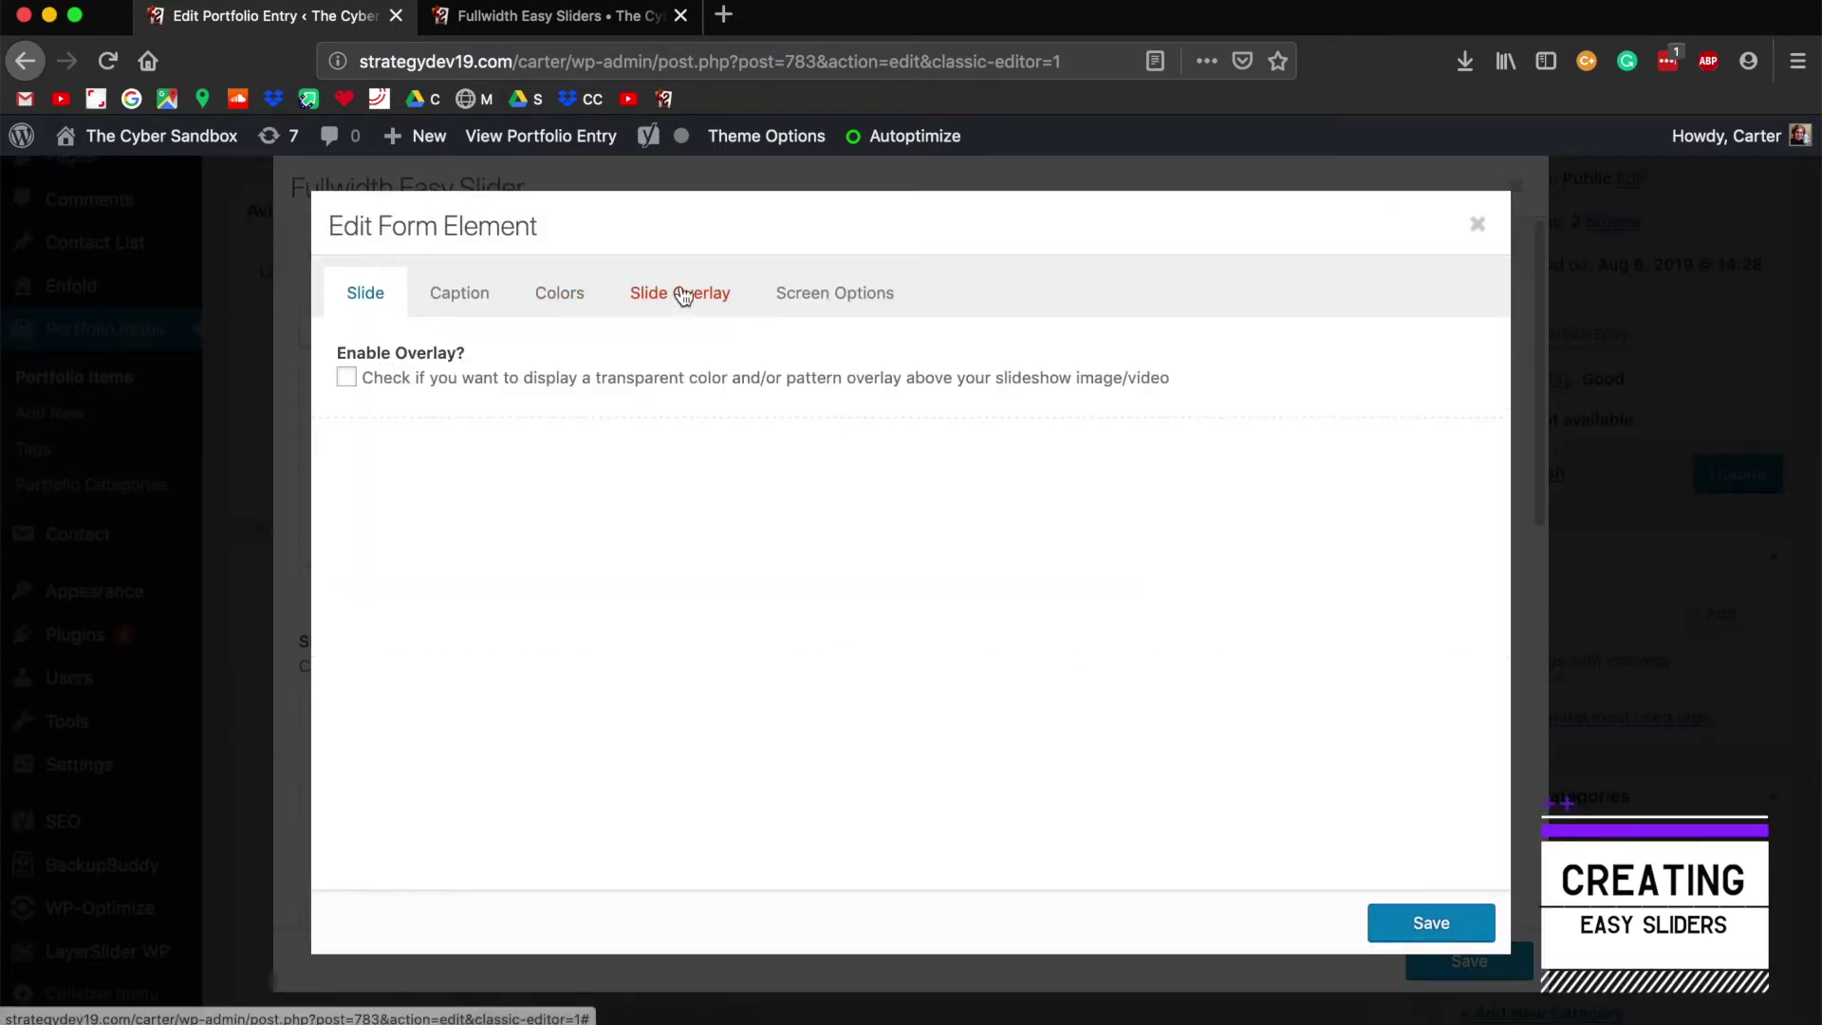
click(482, 436)
click(414, 467)
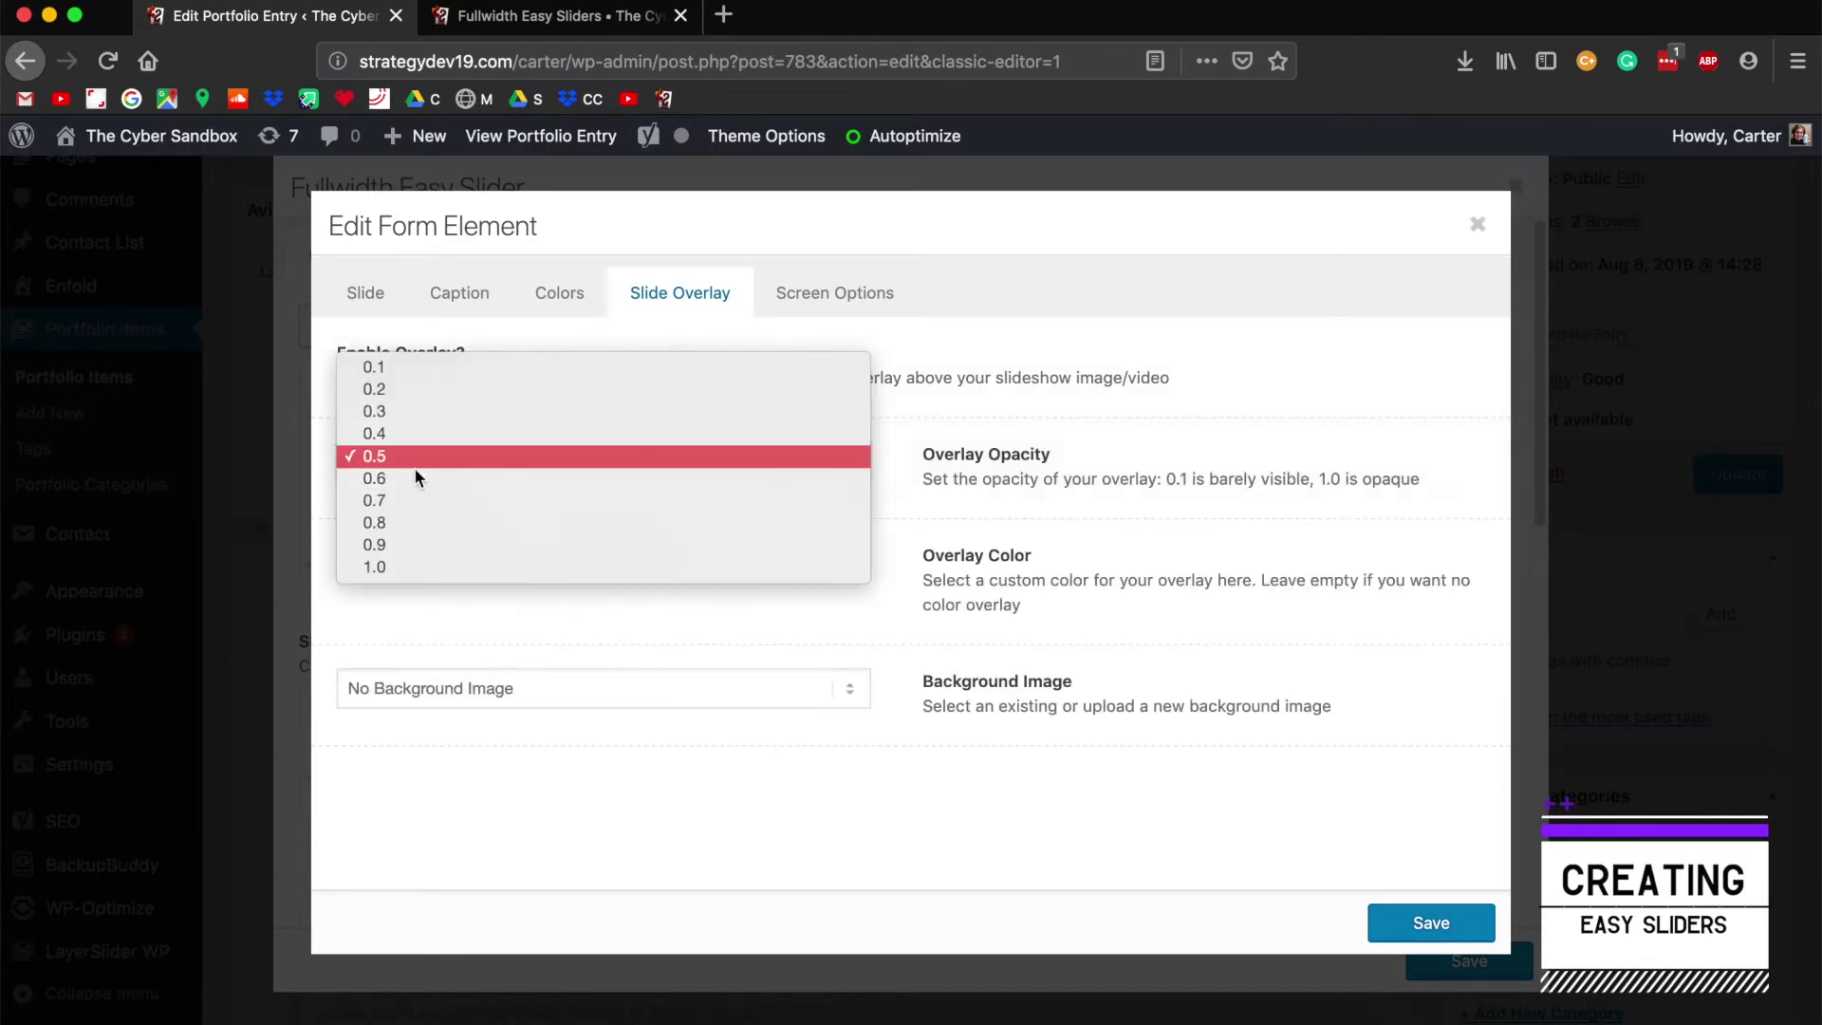
click(414, 411)
click(427, 558)
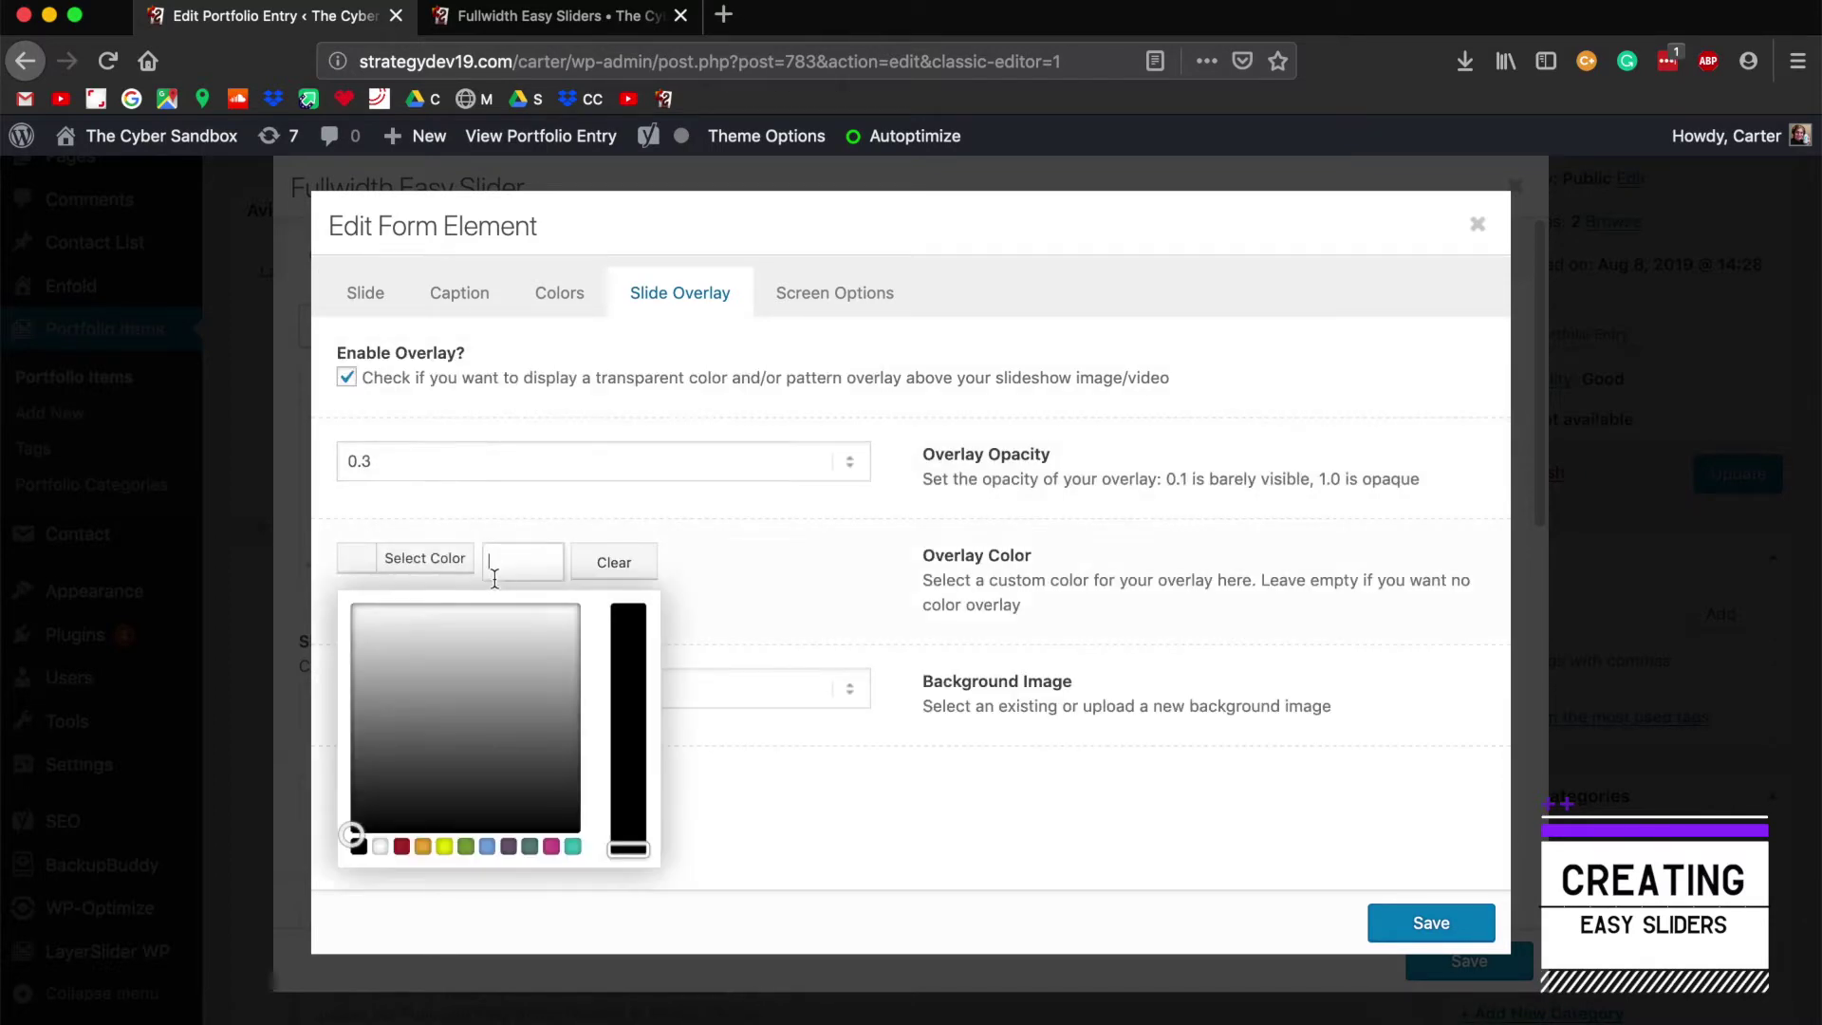
click(360, 847)
click(1431, 922)
Step: Set the slideshow autorotation duration to 7 seconds and save the slider
scroll(723, 576, down, 8)
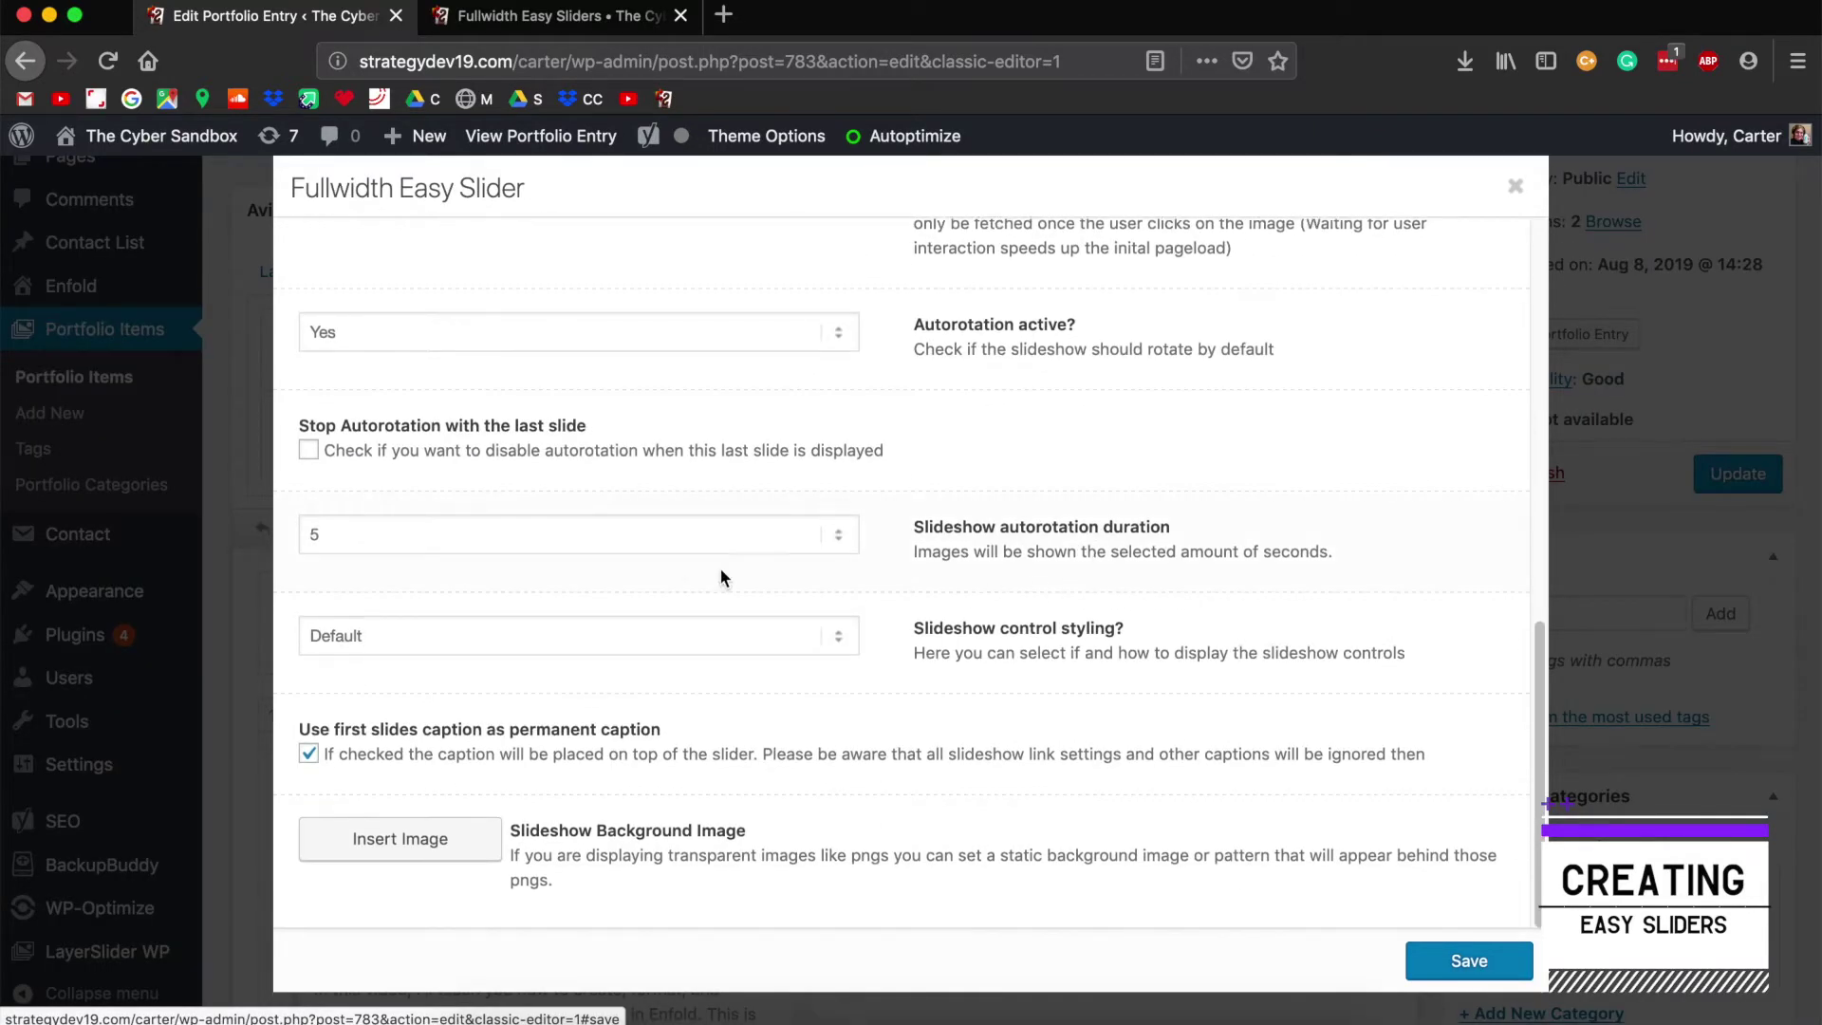
click(513, 543)
key(Escape)
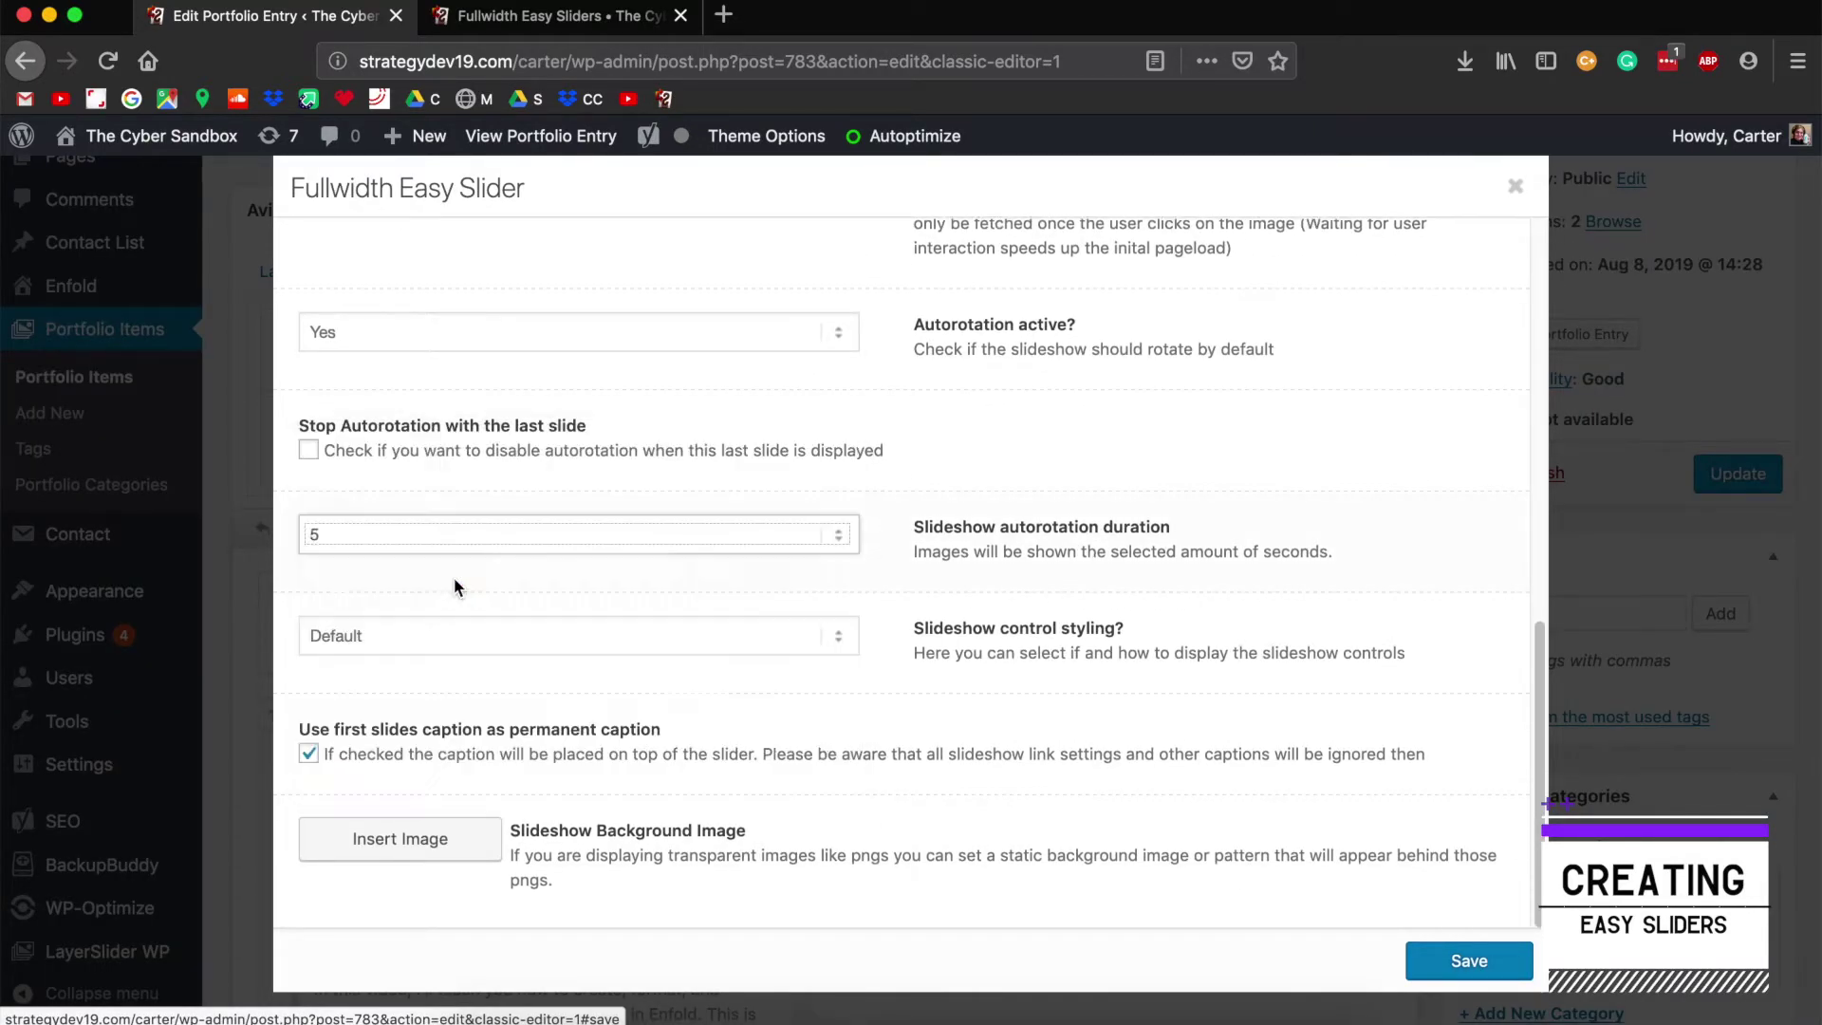
click(1452, 964)
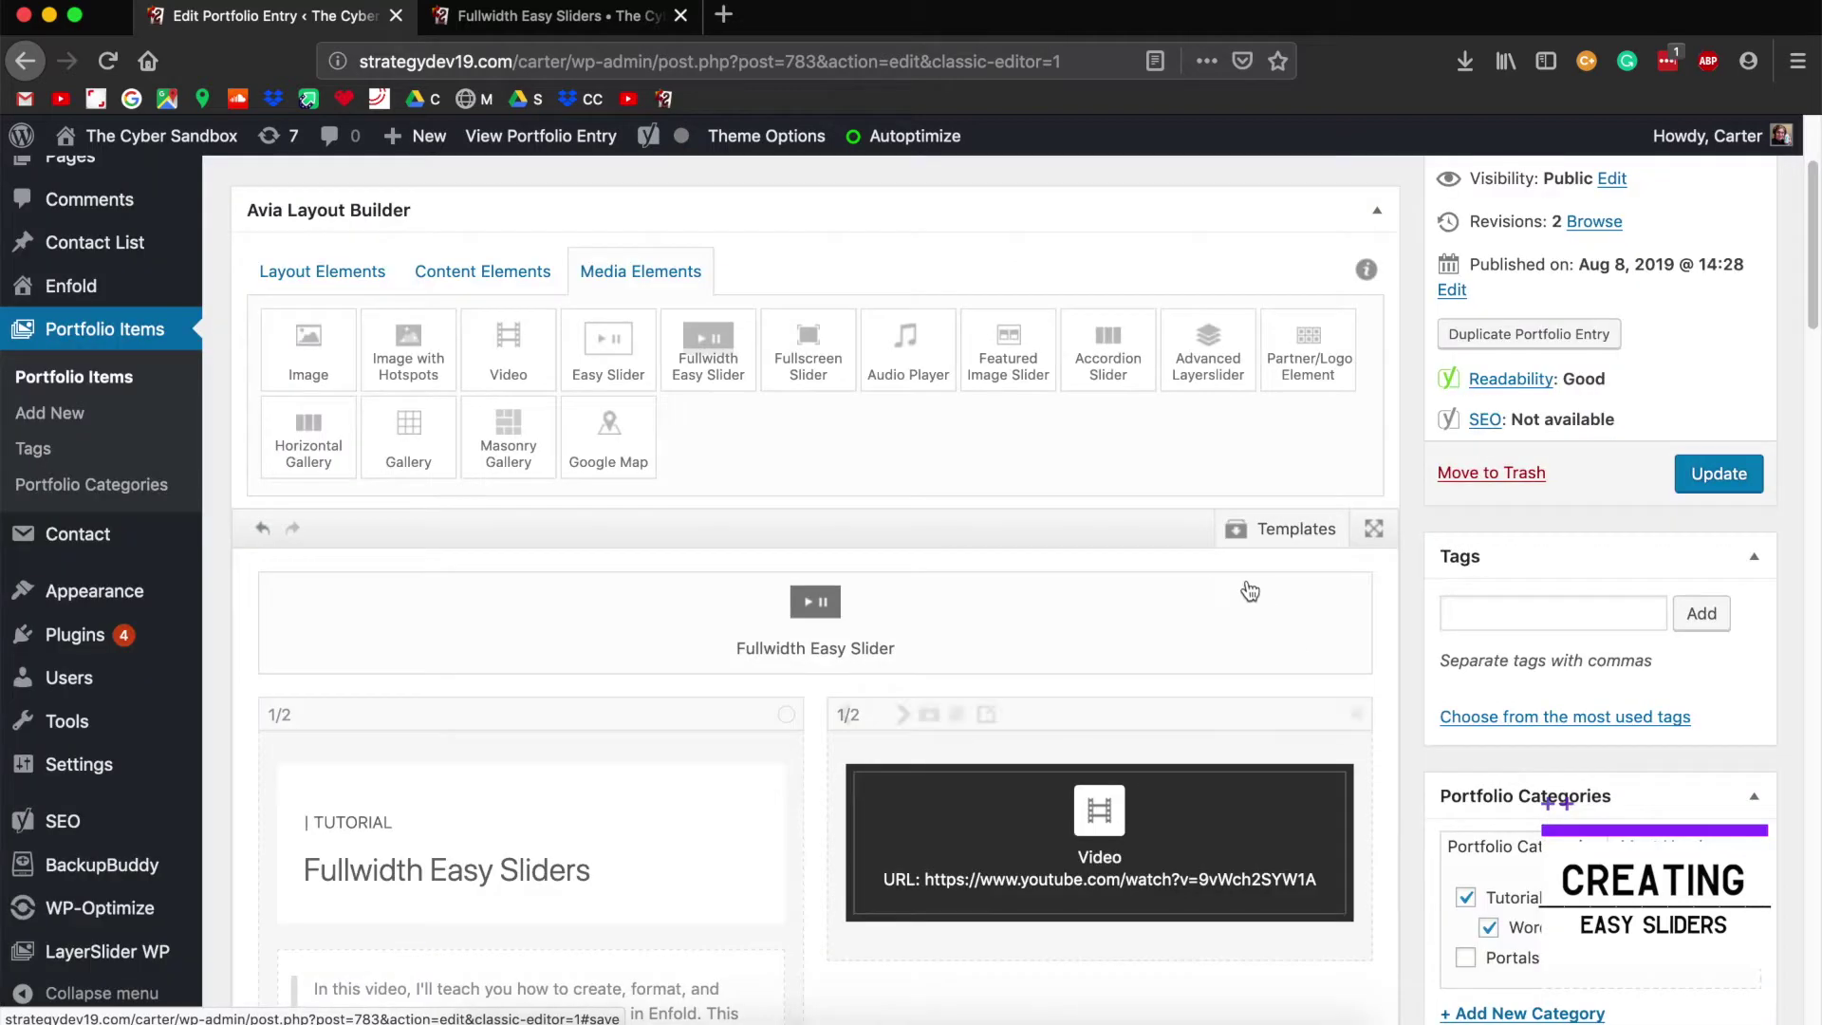
Step: Preview the page changes and cycle through the slides to check the permanent caption and overlays
scroll(1250, 592, up, 3)
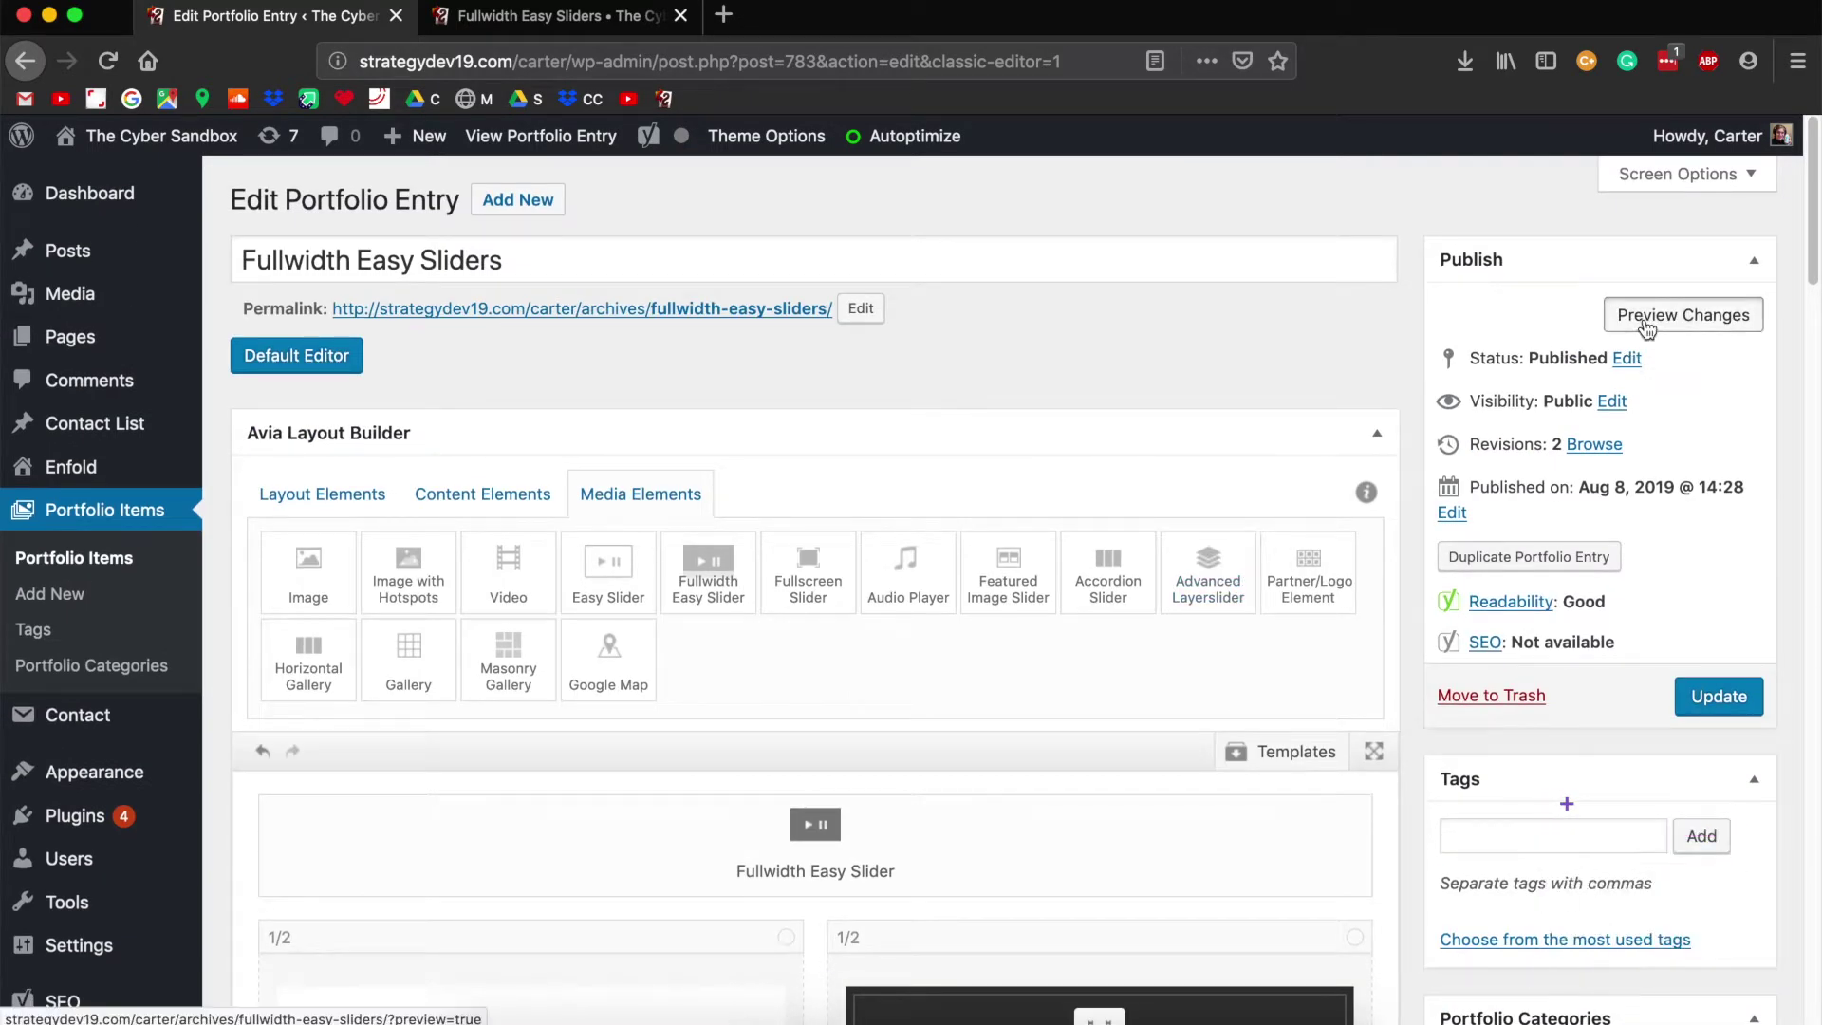
click(1647, 323)
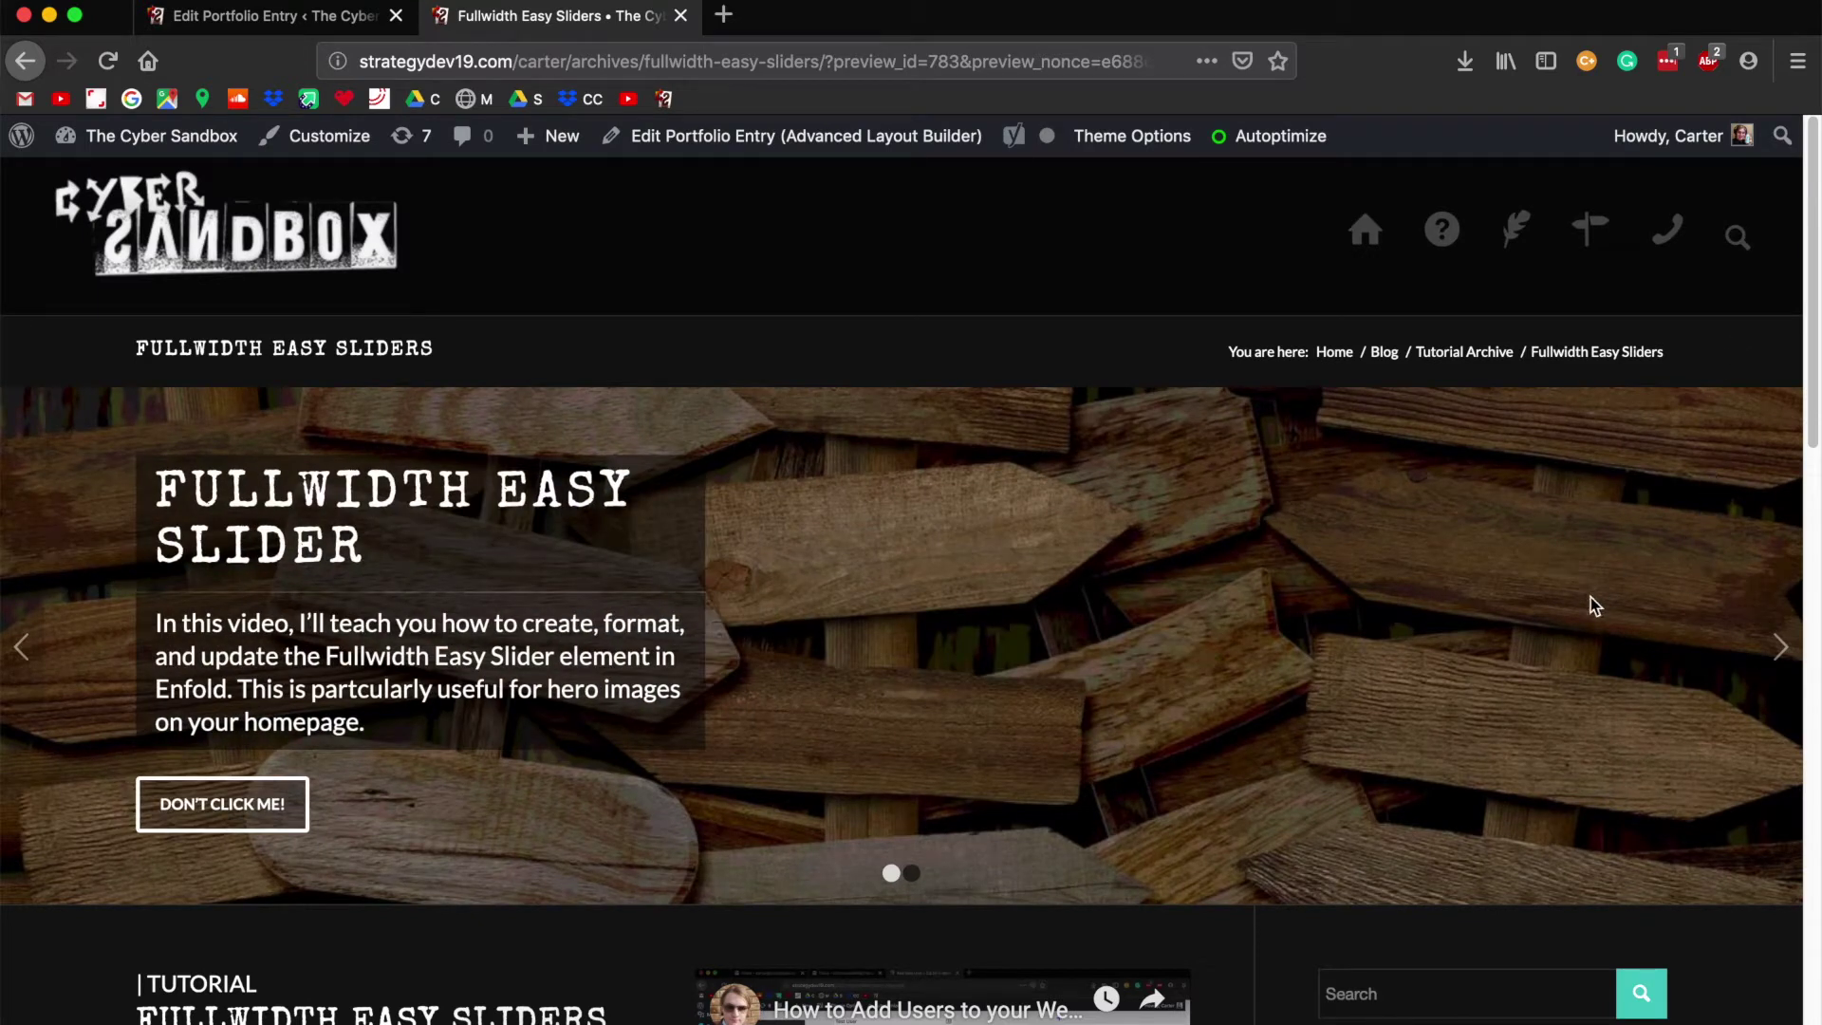
click(1779, 648)
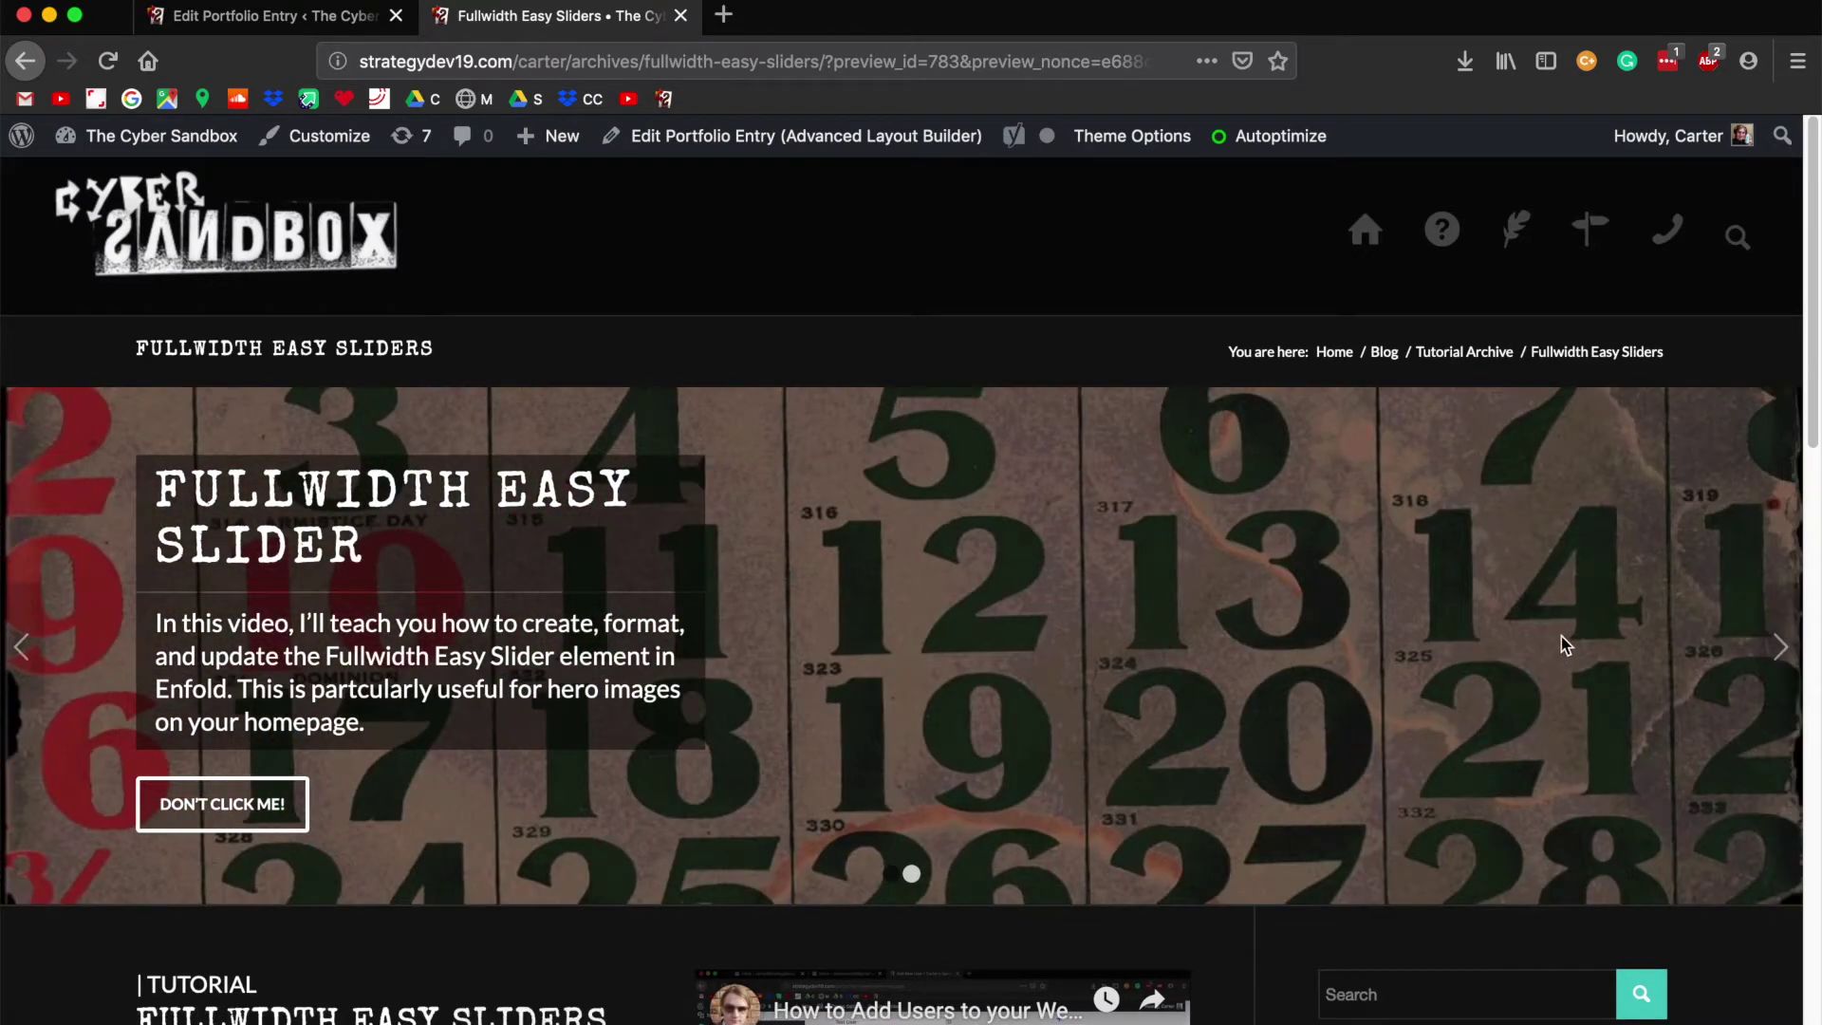
click(1780, 647)
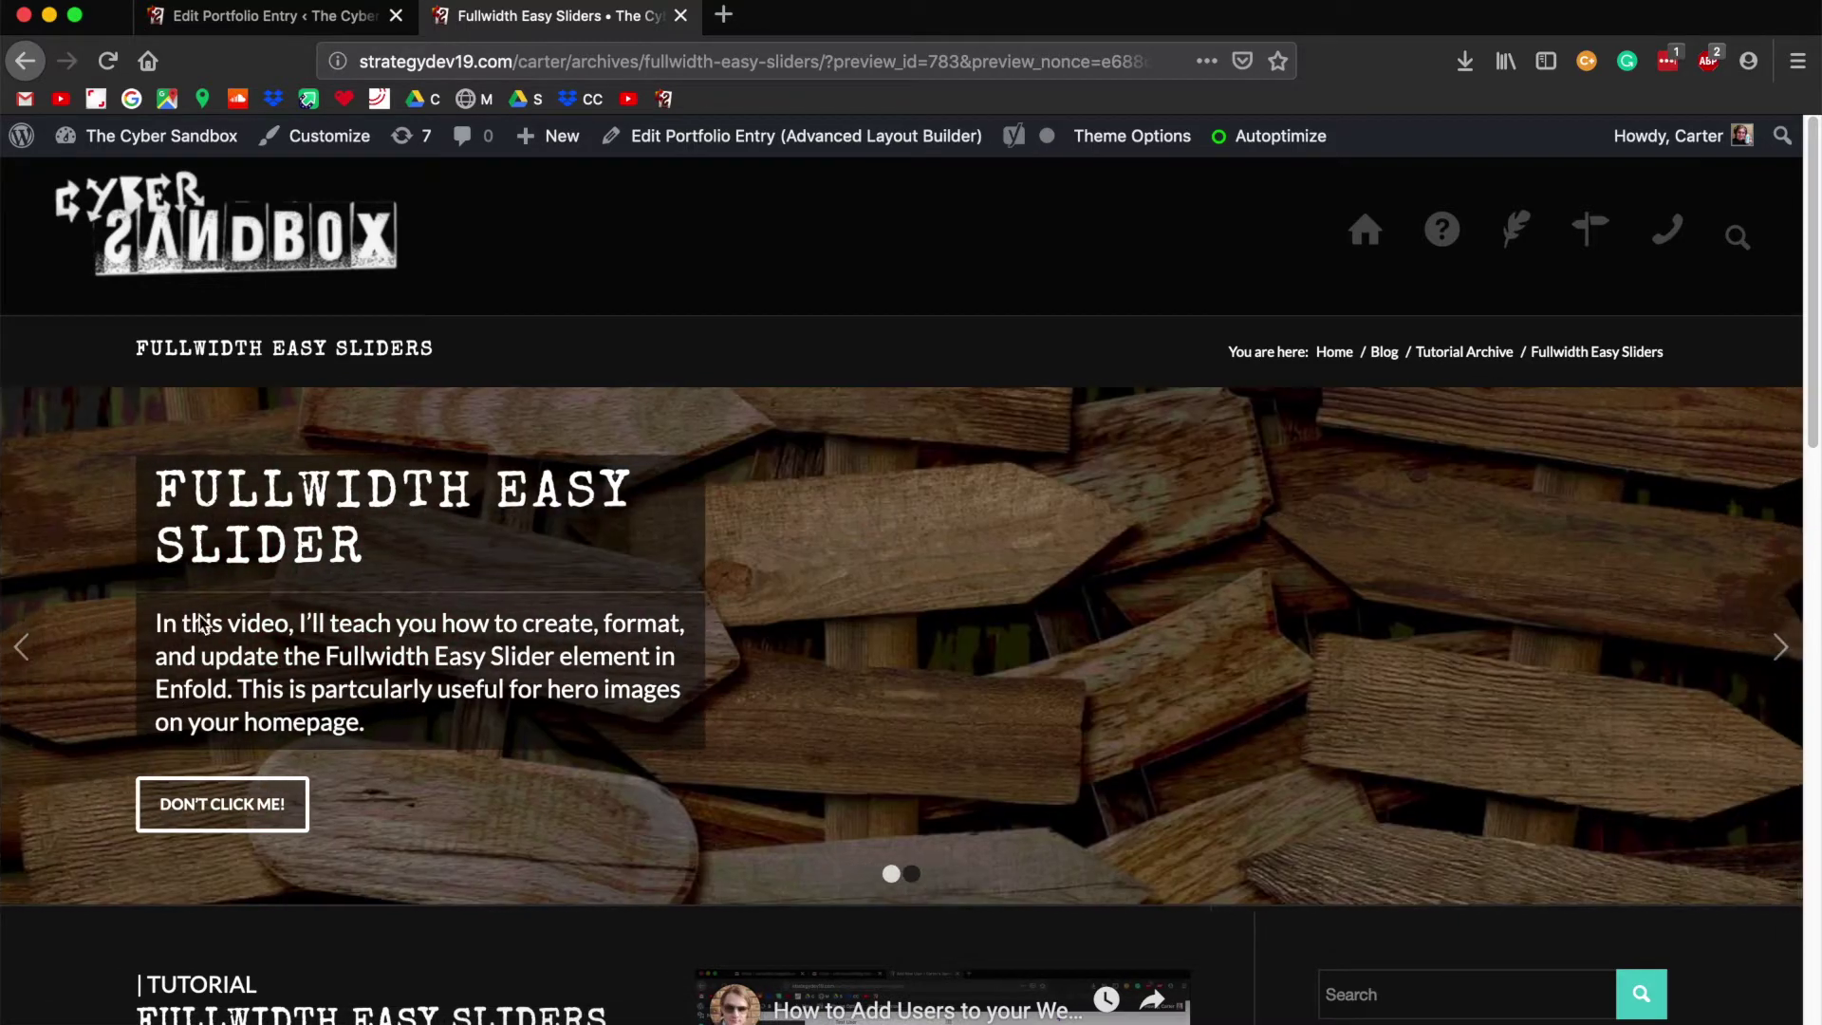
click(1780, 648)
click(1779, 648)
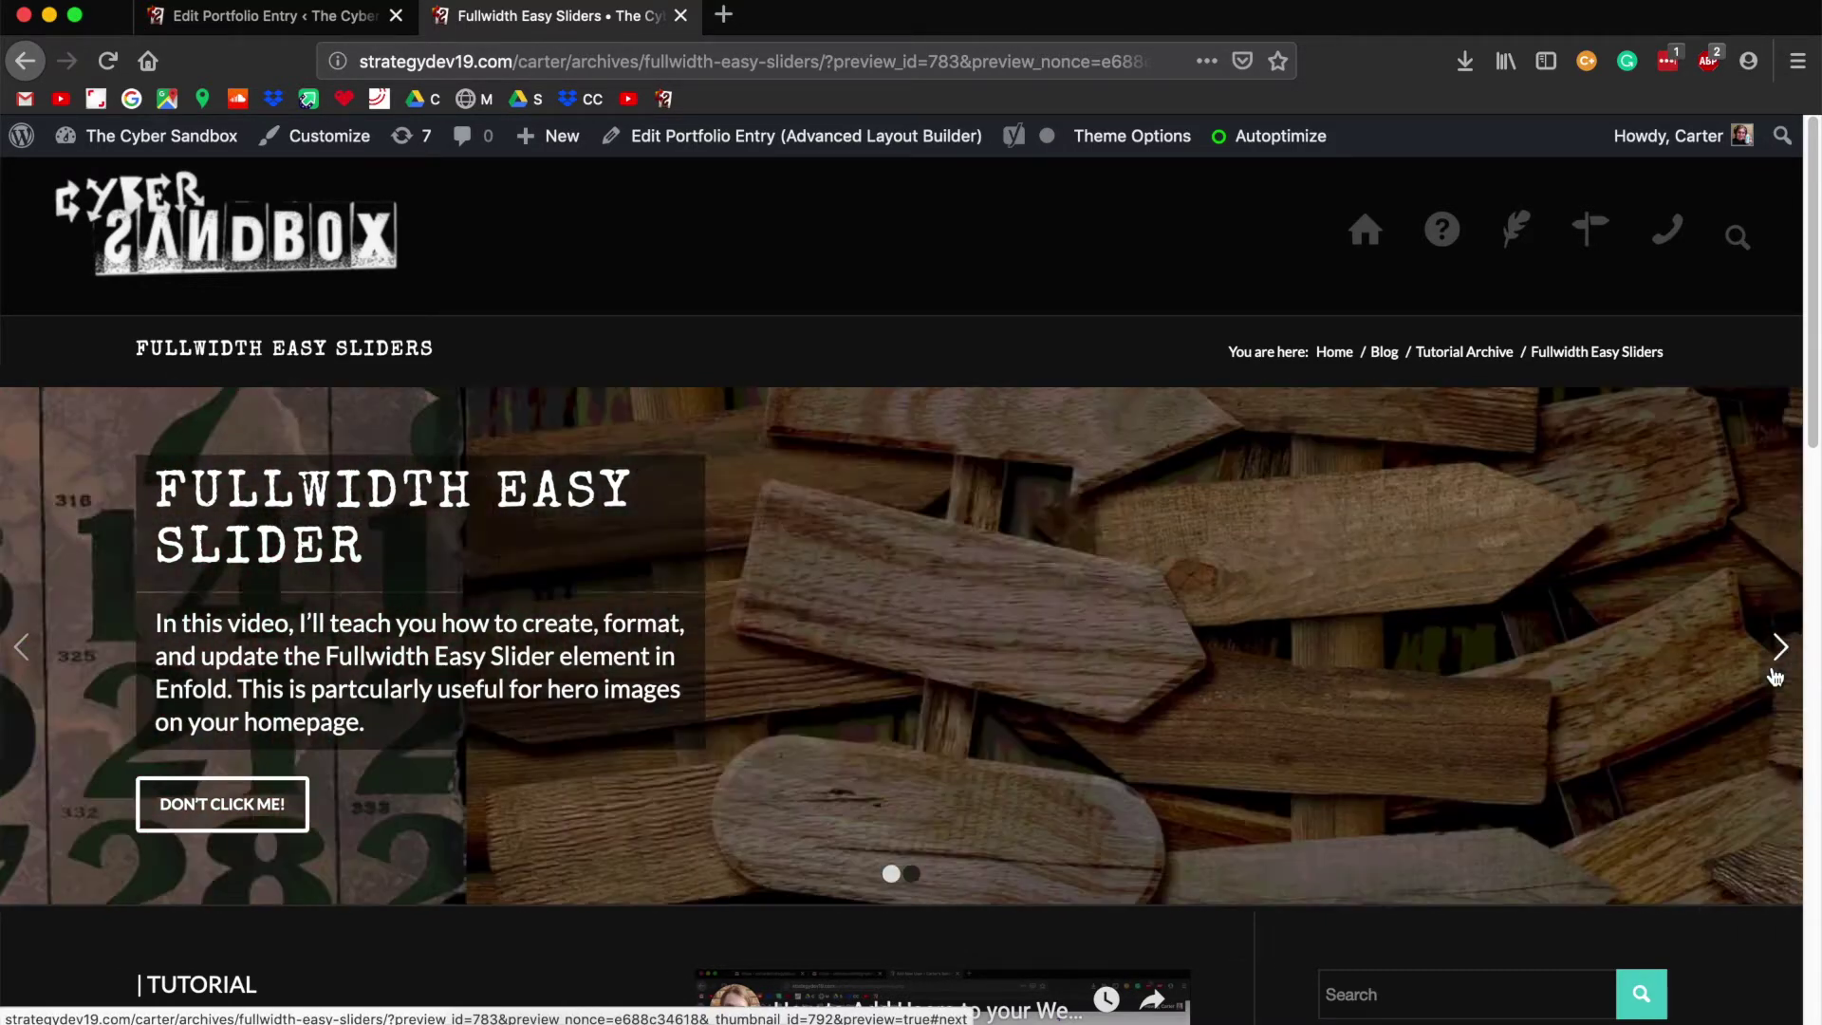
click(1780, 648)
Step: Reopen the Fullwidth Easy Slider in the portfolio editor and turn off the permanent first-slide caption
click(263, 16)
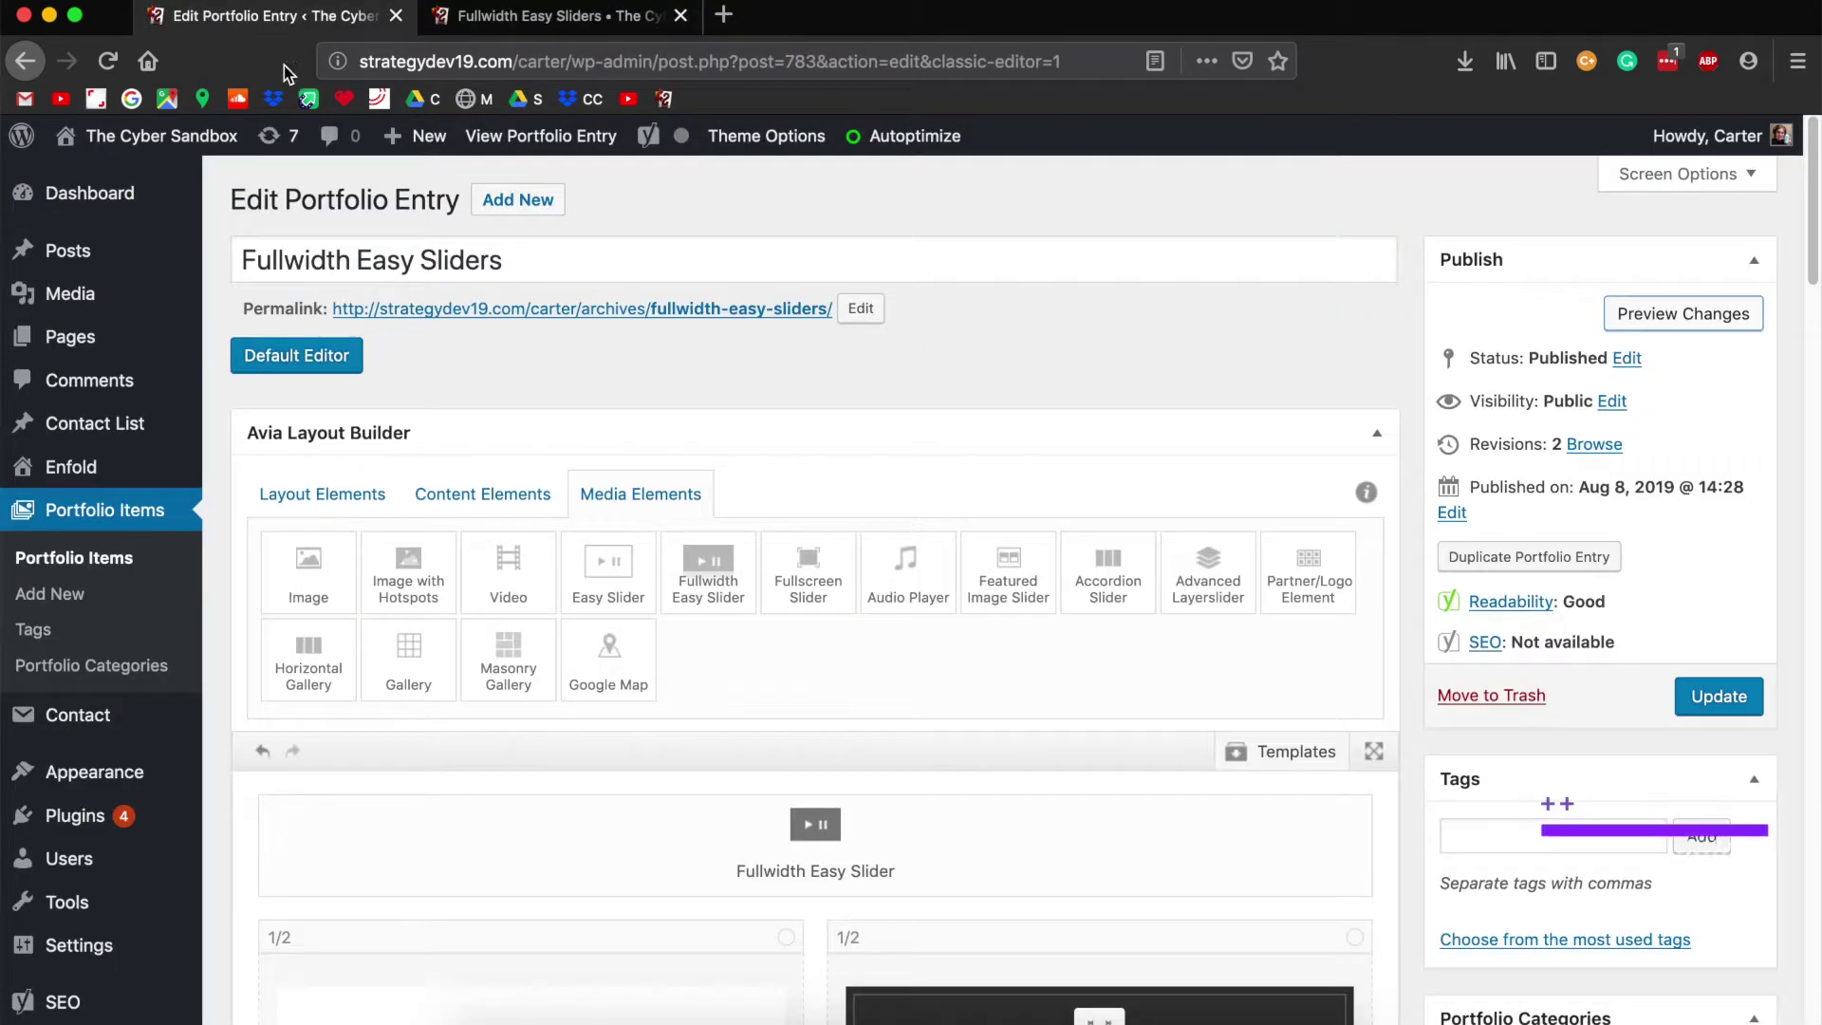
click(1029, 832)
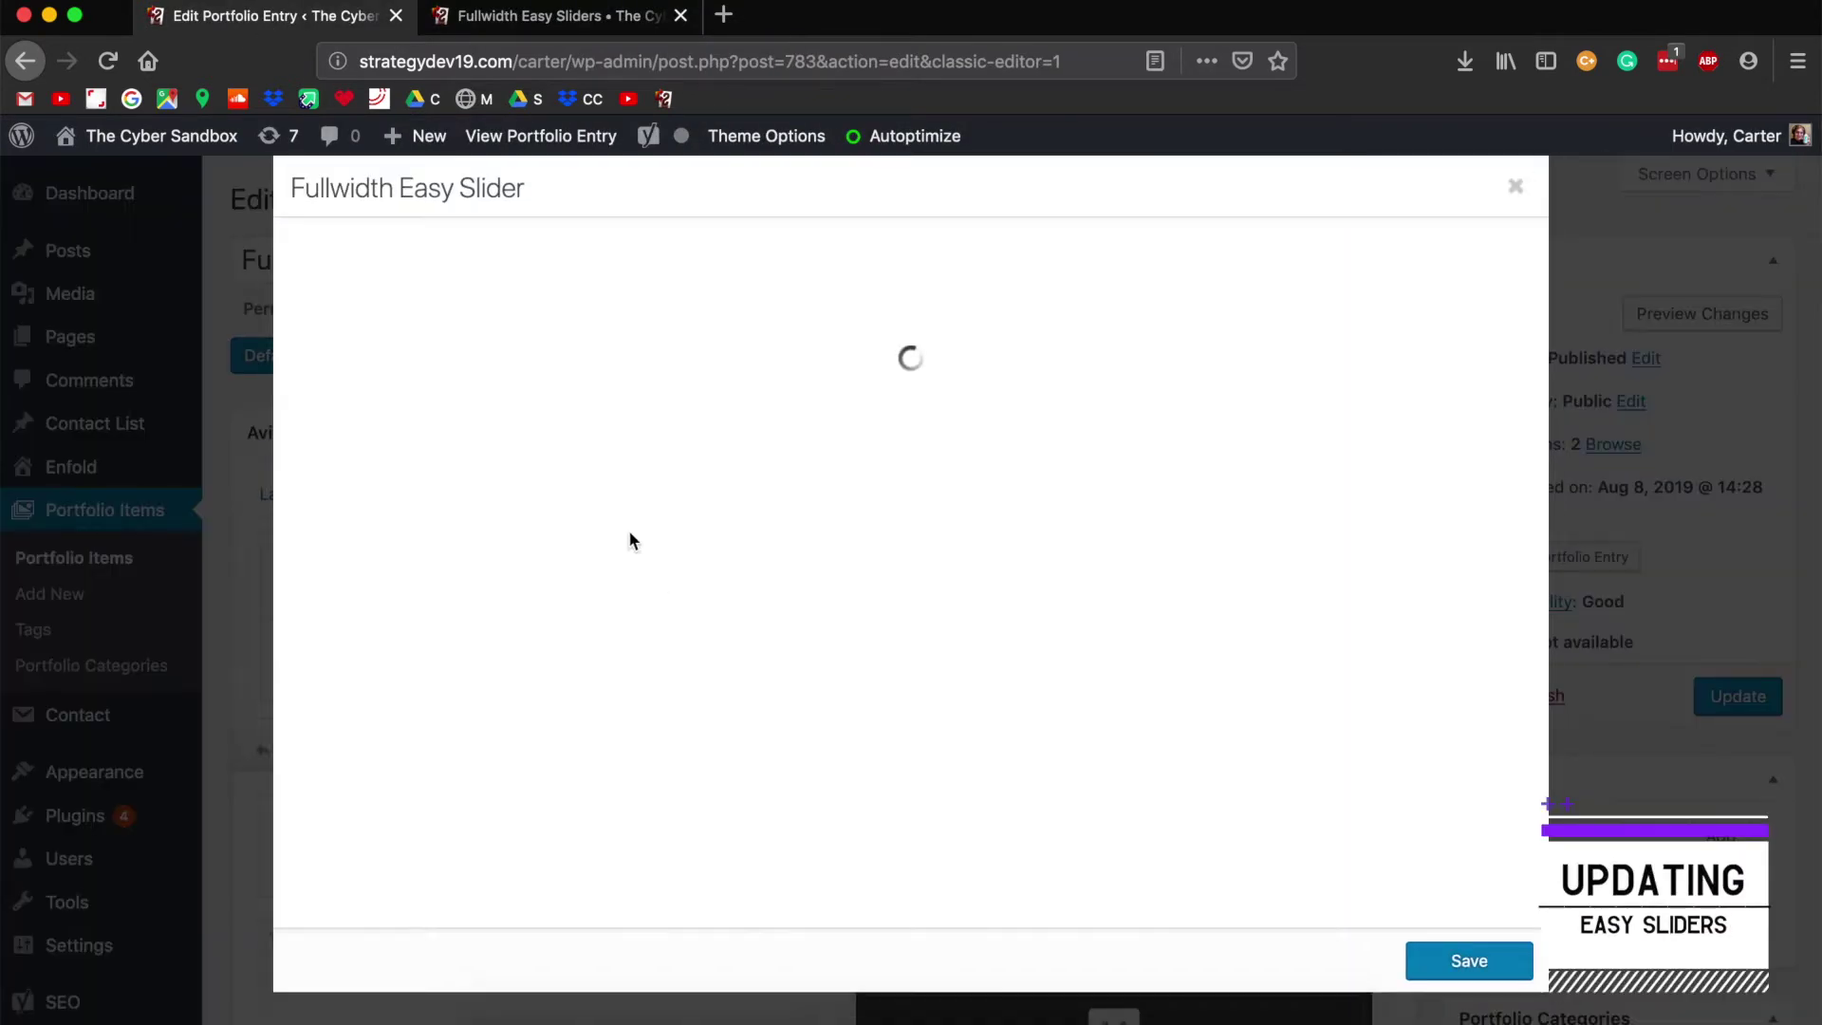
scroll(655, 495, down, 15)
scroll(651, 494, down, 1)
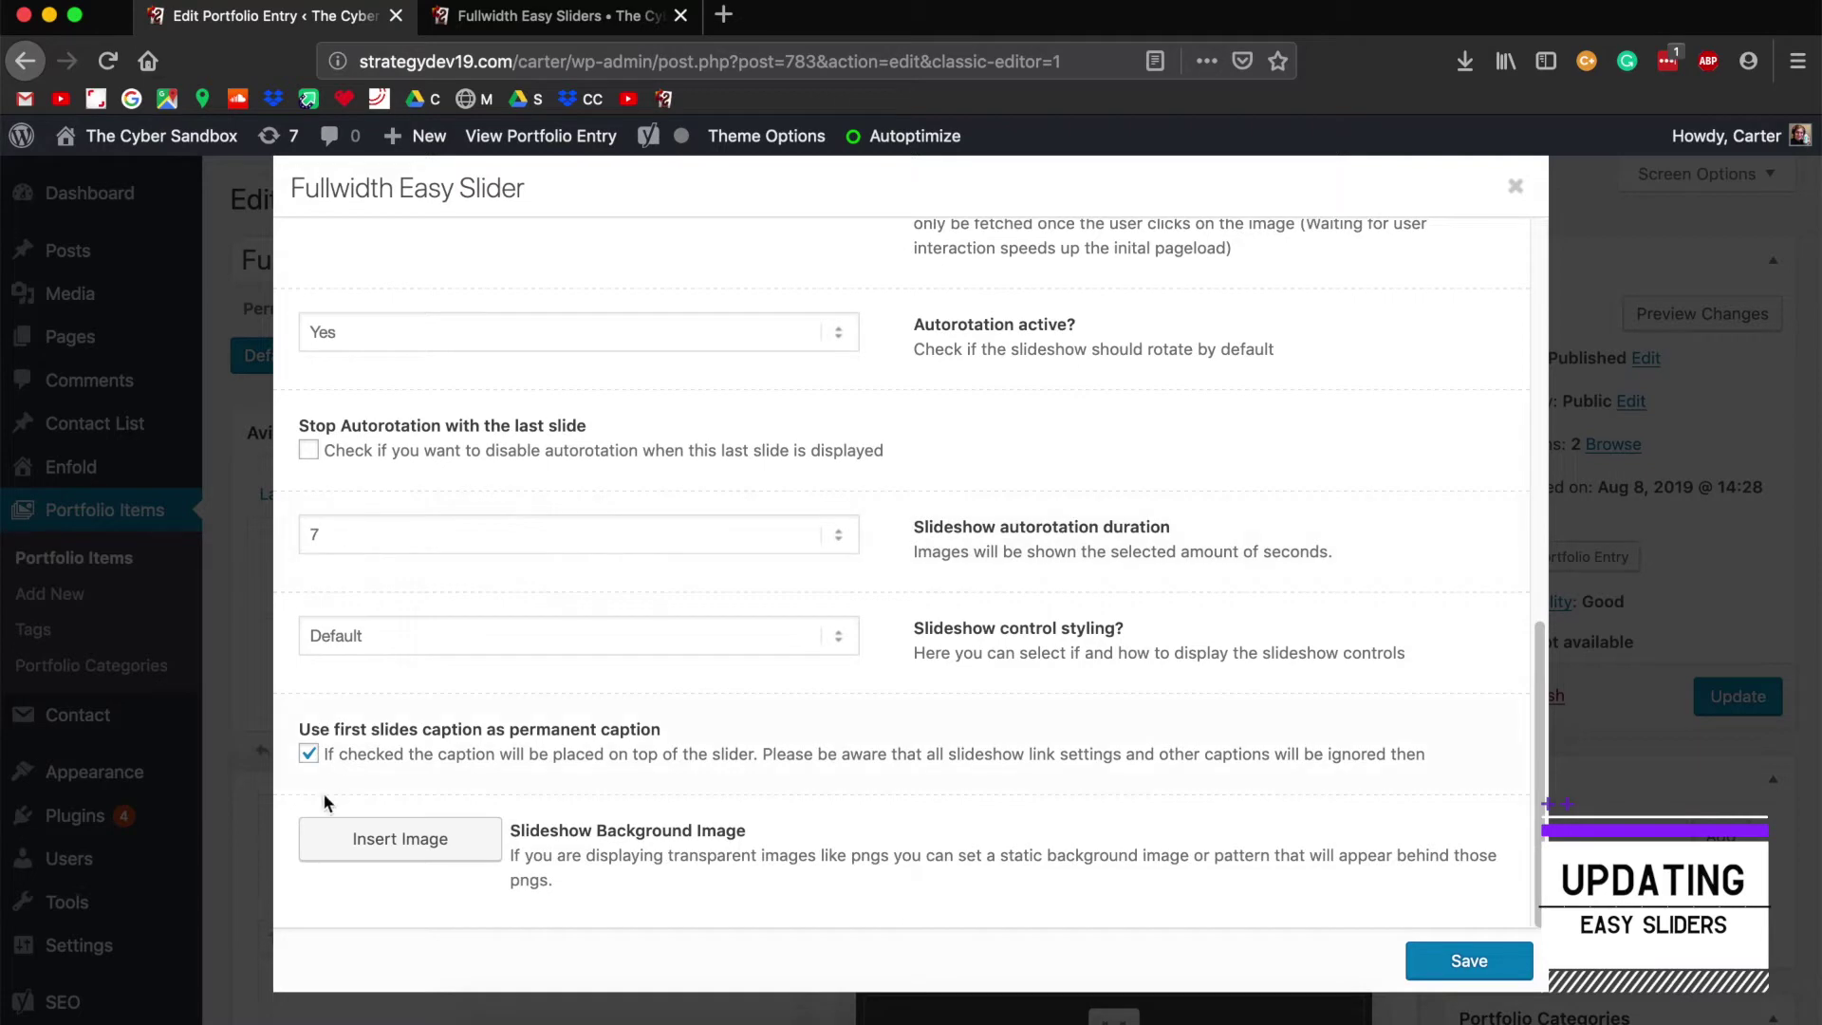
Step: Give the second slide the caption title "Isn't this neat?" and the caption text "It's alive!"
scroll(572, 613, up, 15)
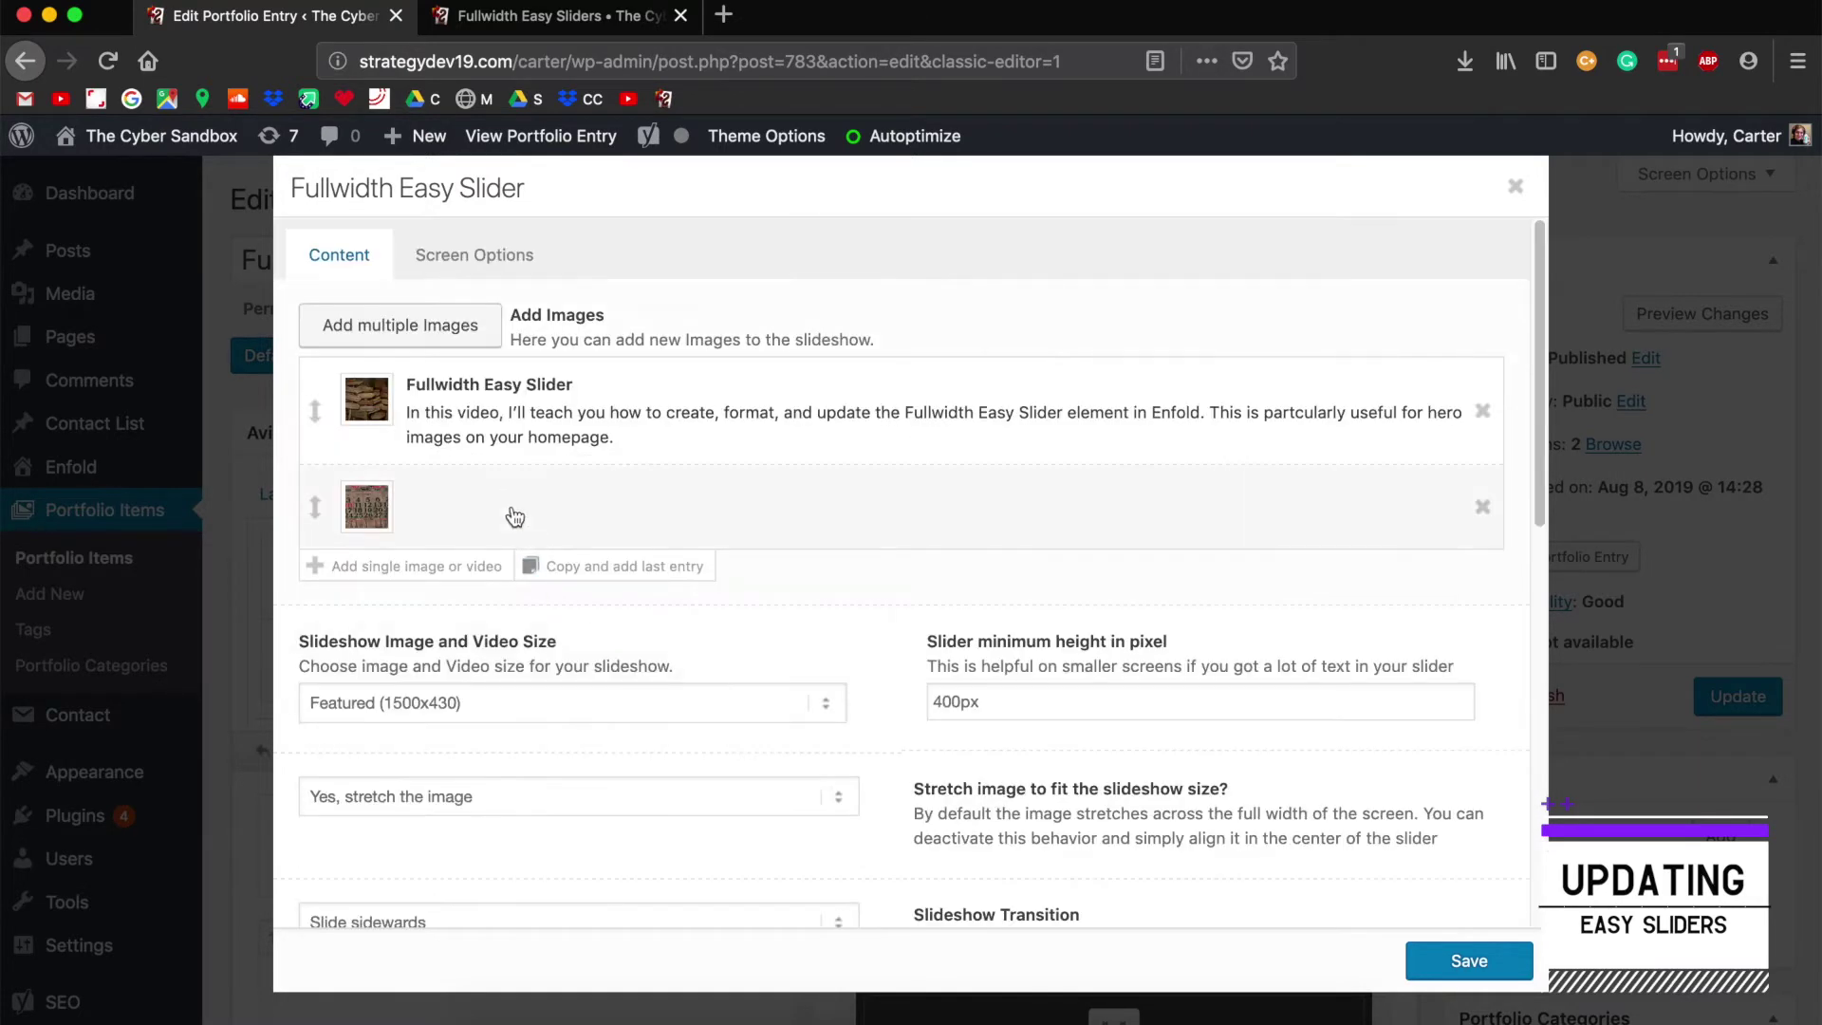
click(503, 494)
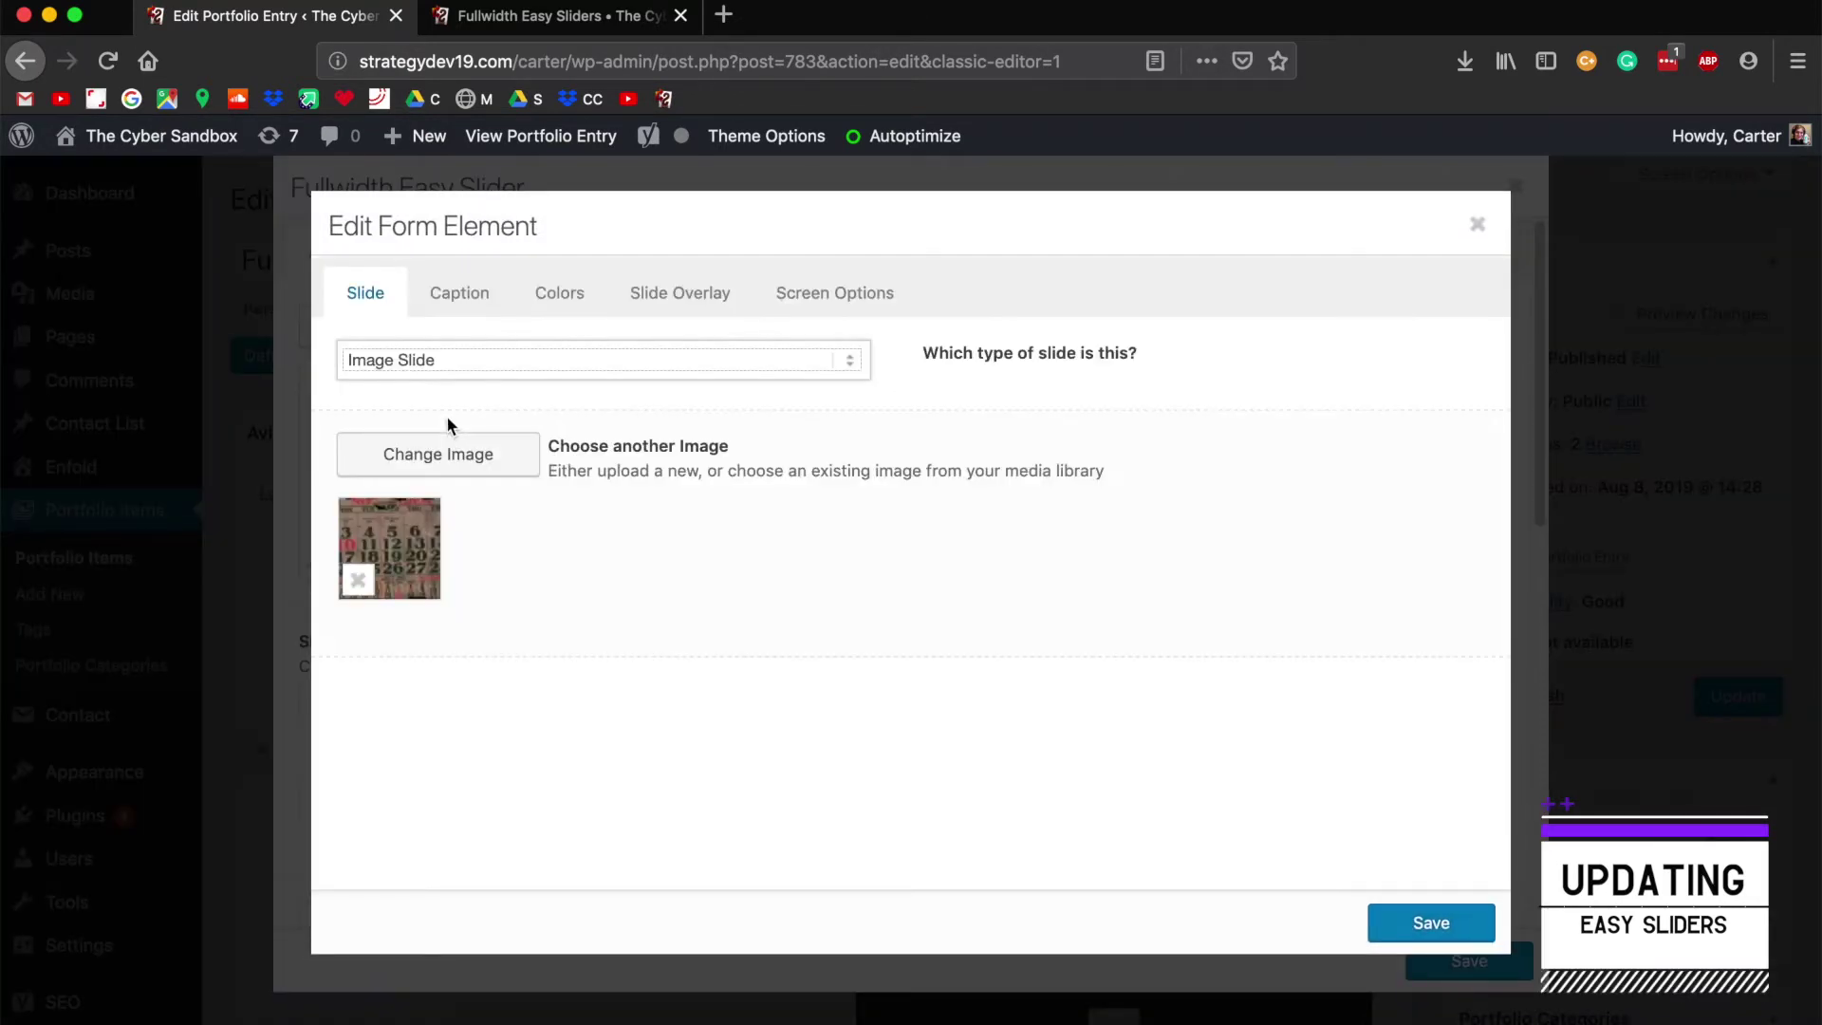
click(469, 295)
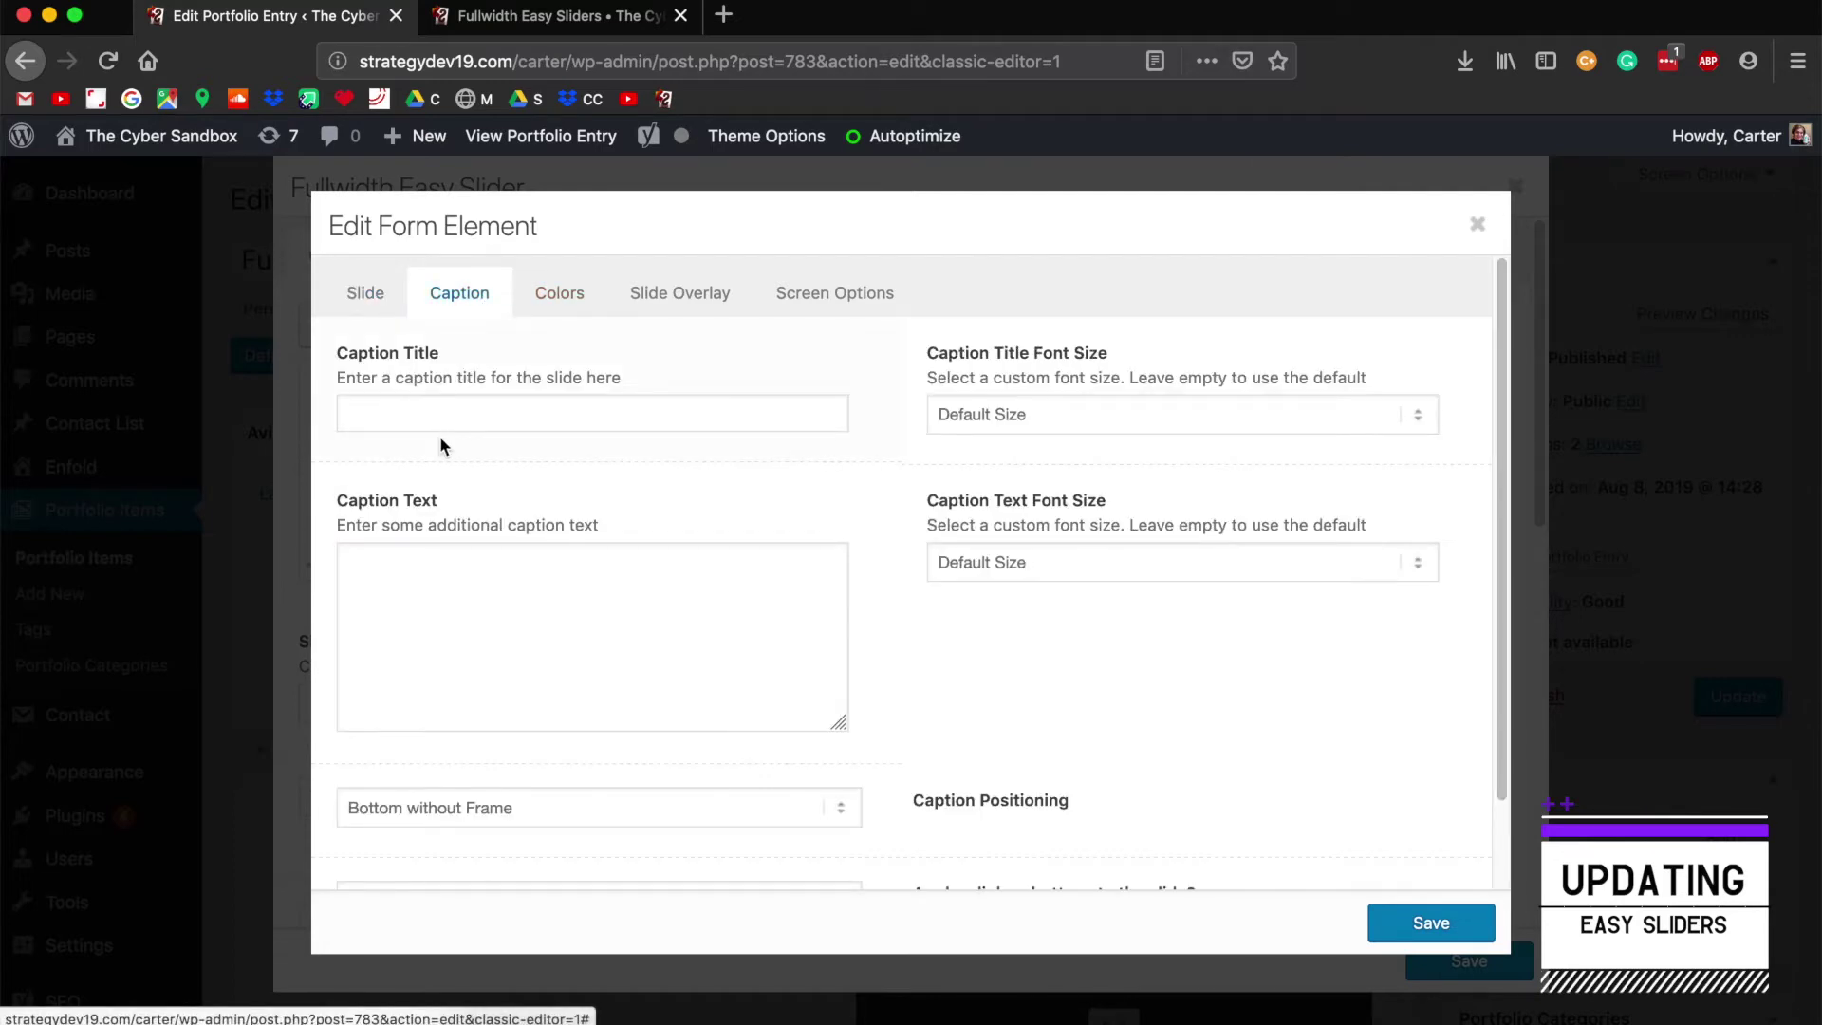
click(555, 425)
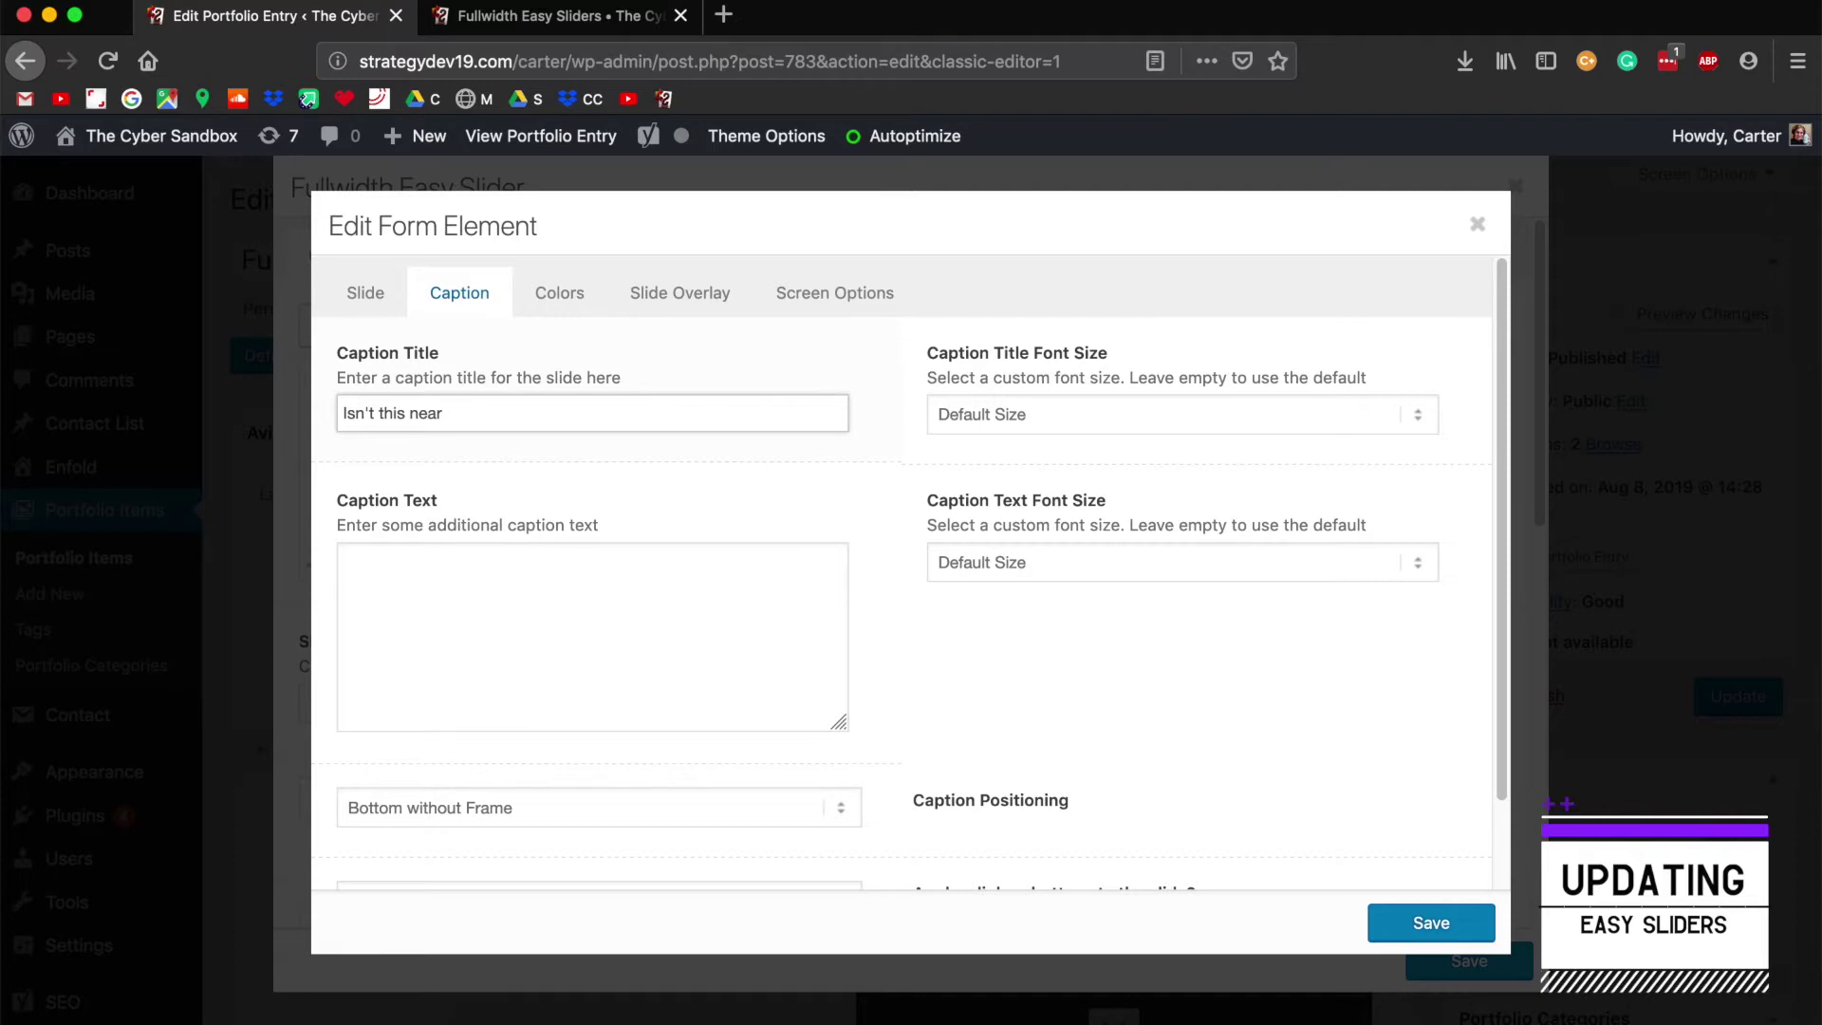
click(611, 590)
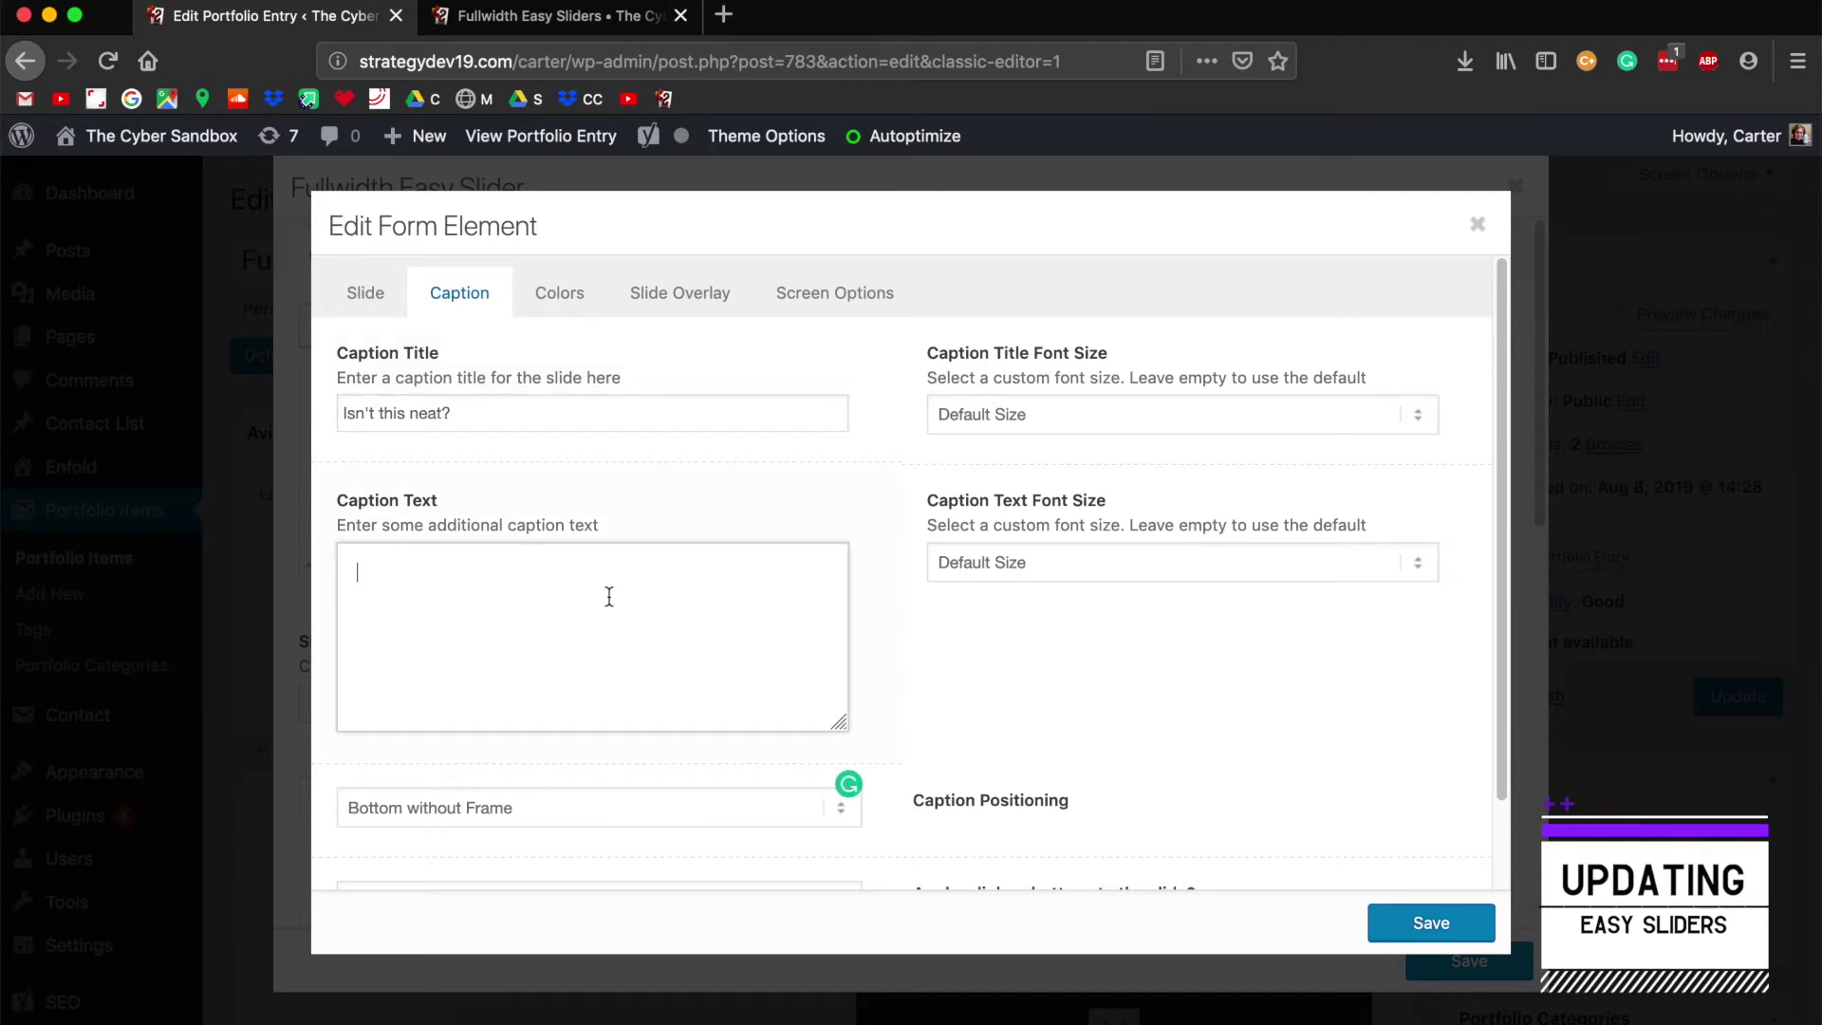
text(It's alive!)
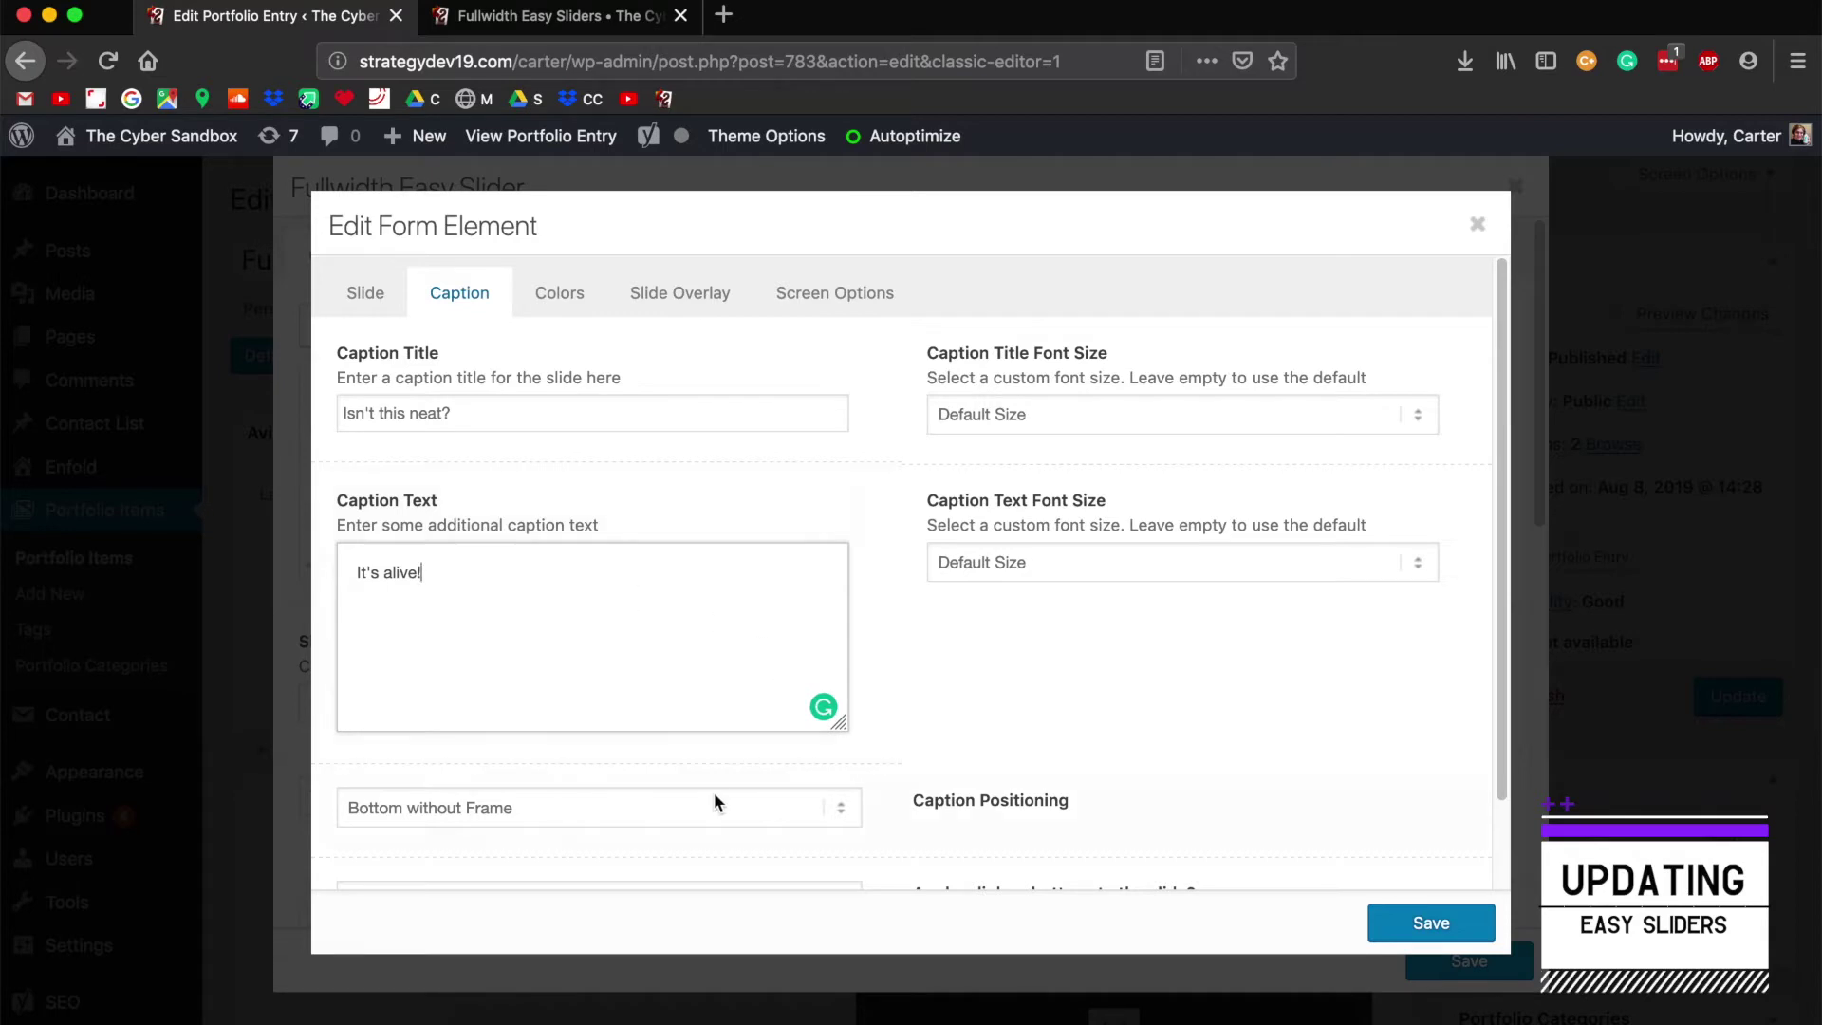
Step: Set the second slide's caption positioning to Center without Frame and save the slide
click(669, 805)
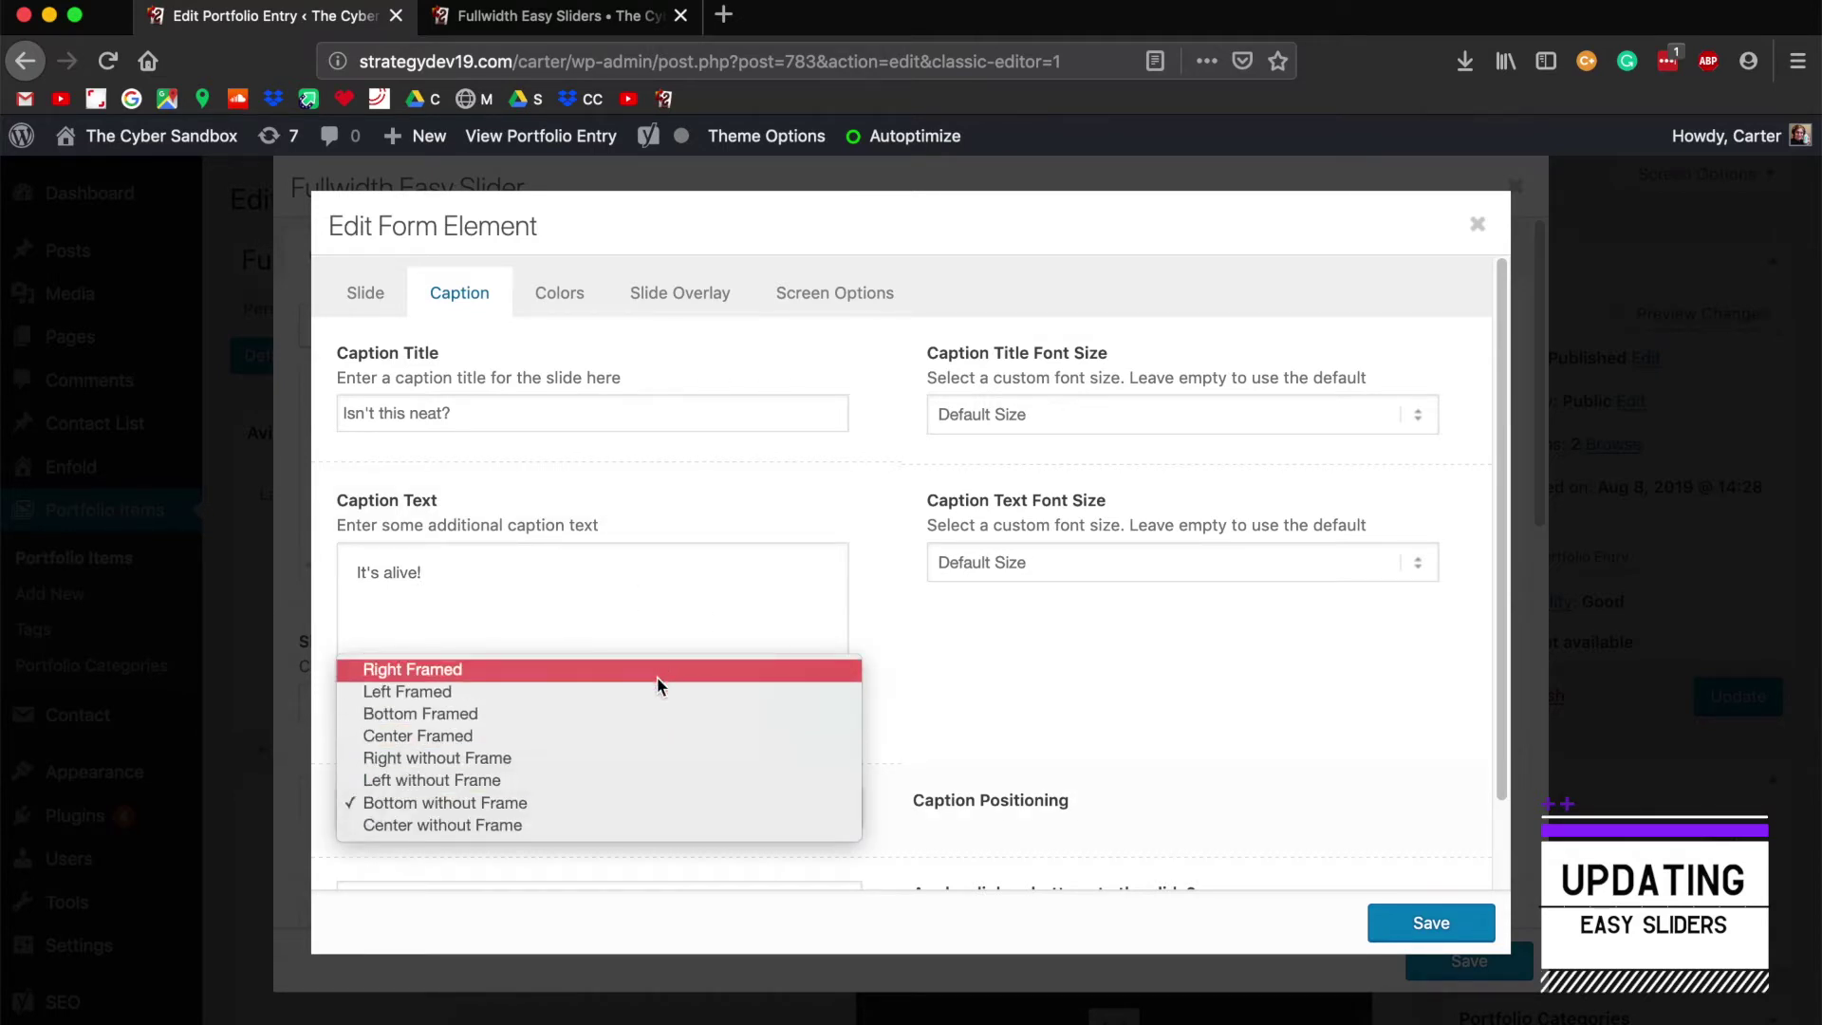
click(630, 826)
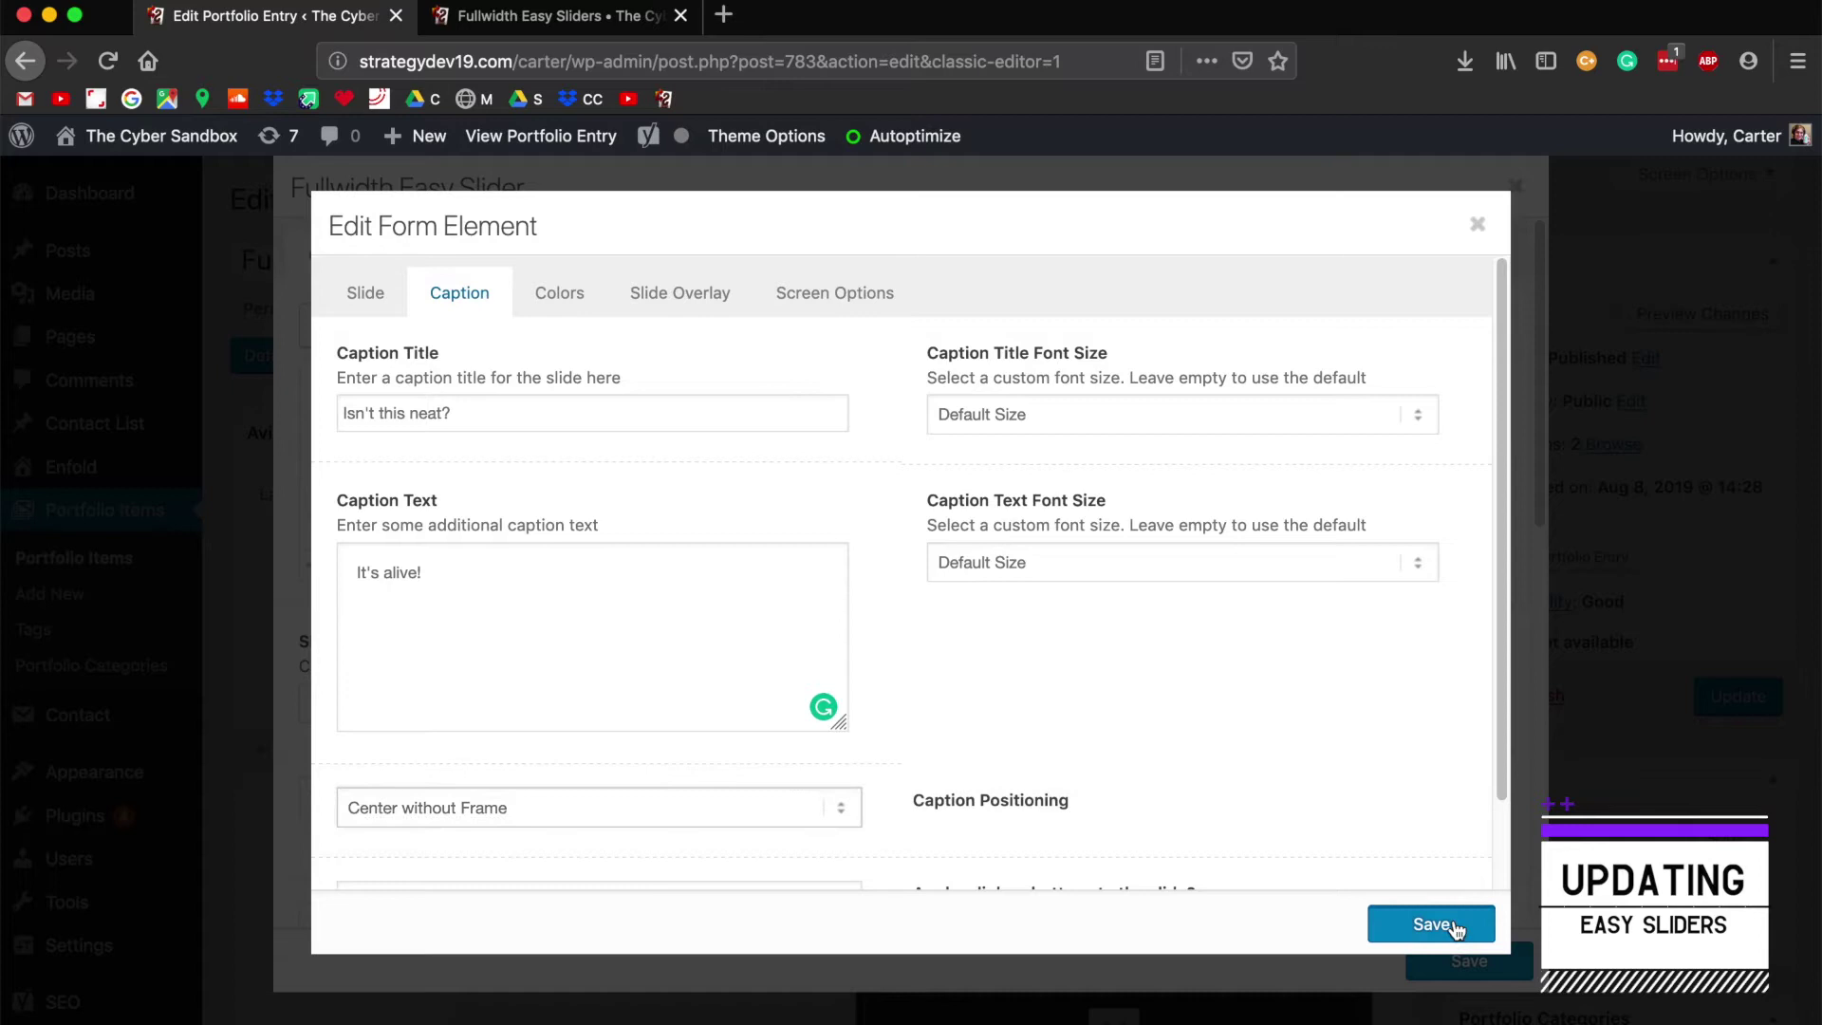
click(1433, 926)
Step: Save the slider, preview the page changes and advance the slideshow to the second slide
click(1466, 961)
click(1672, 313)
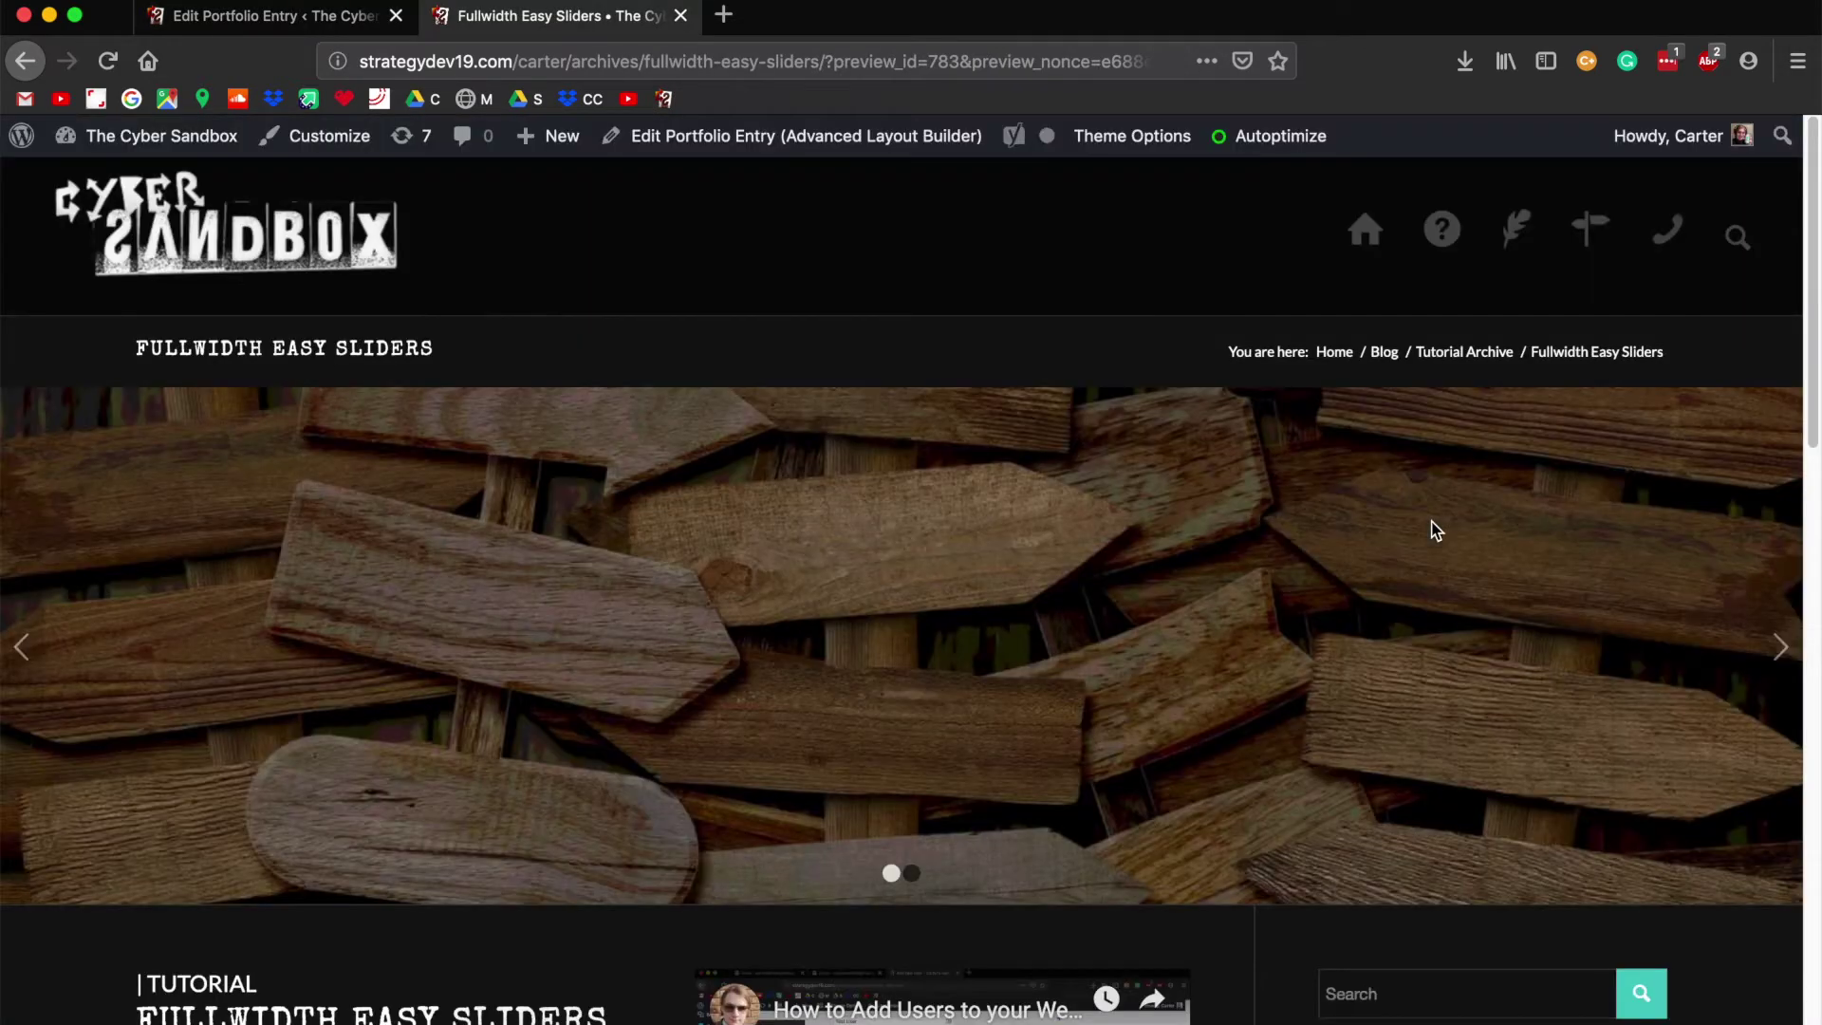
click(1782, 651)
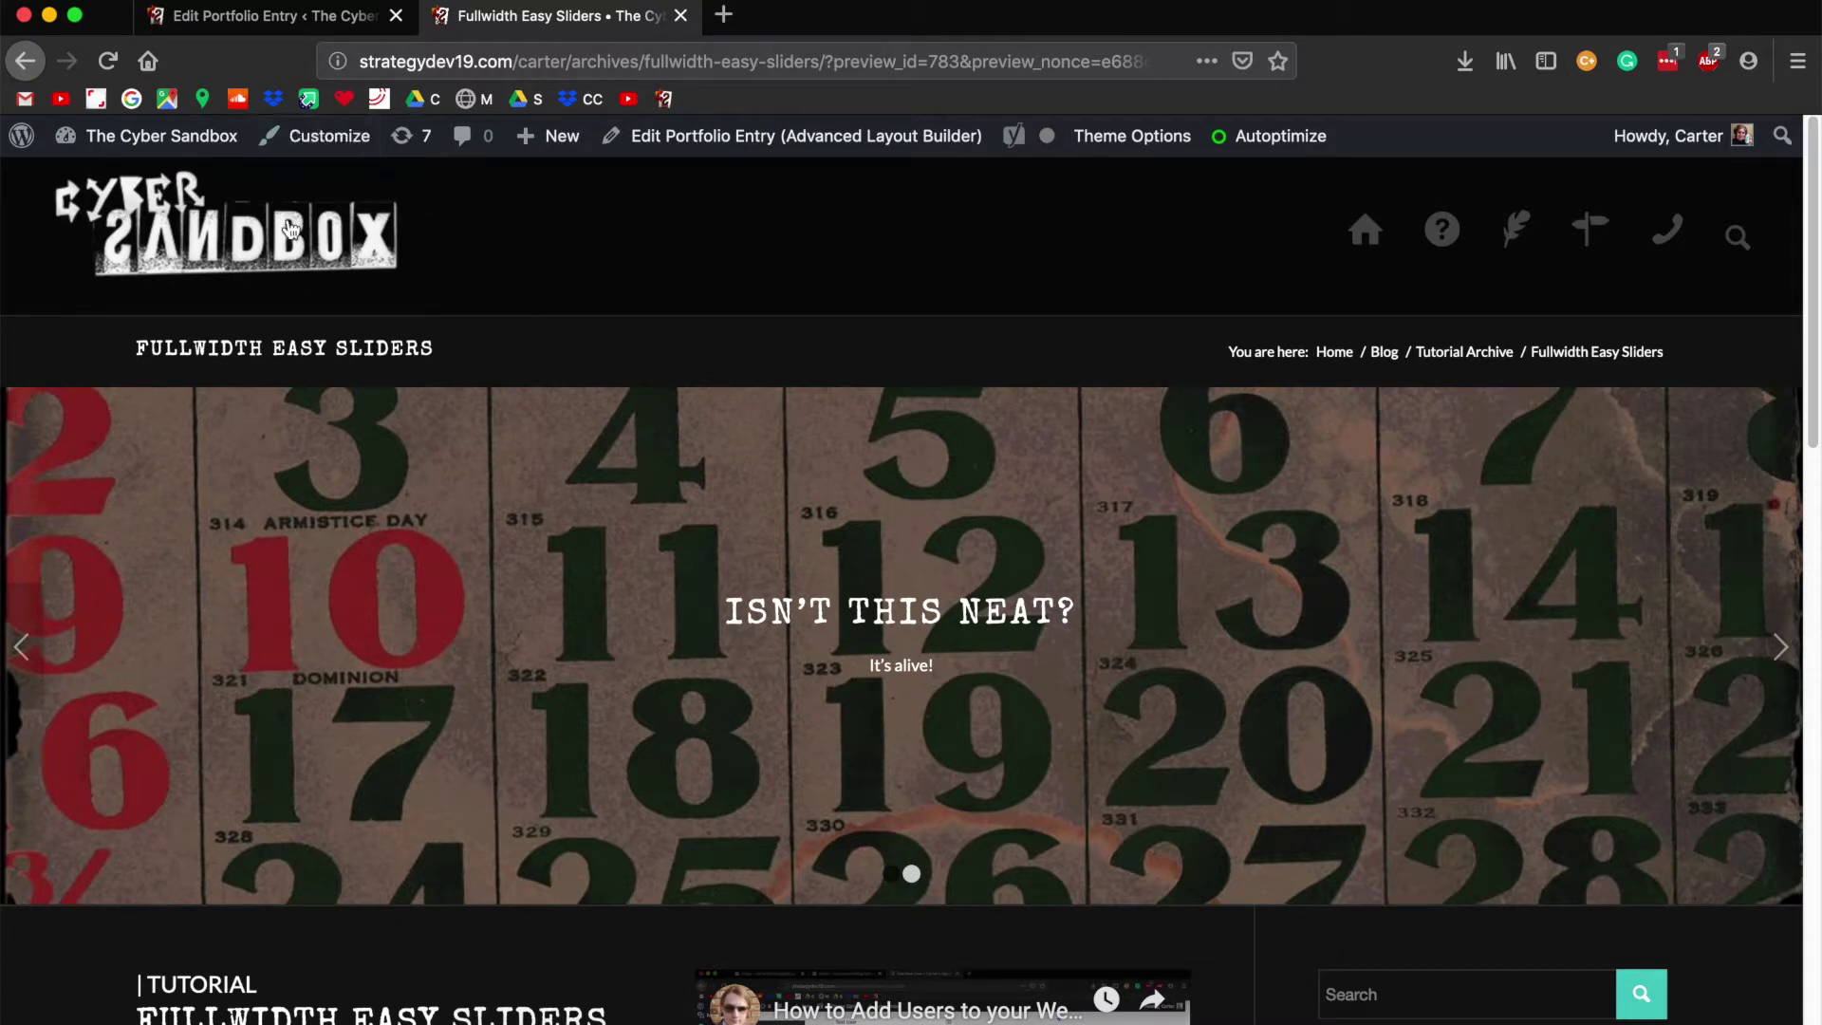
Step: Return to the portfolio editor, add a blank single image slide to the Fullwidth Easy Slider, and remove it again
click(262, 19)
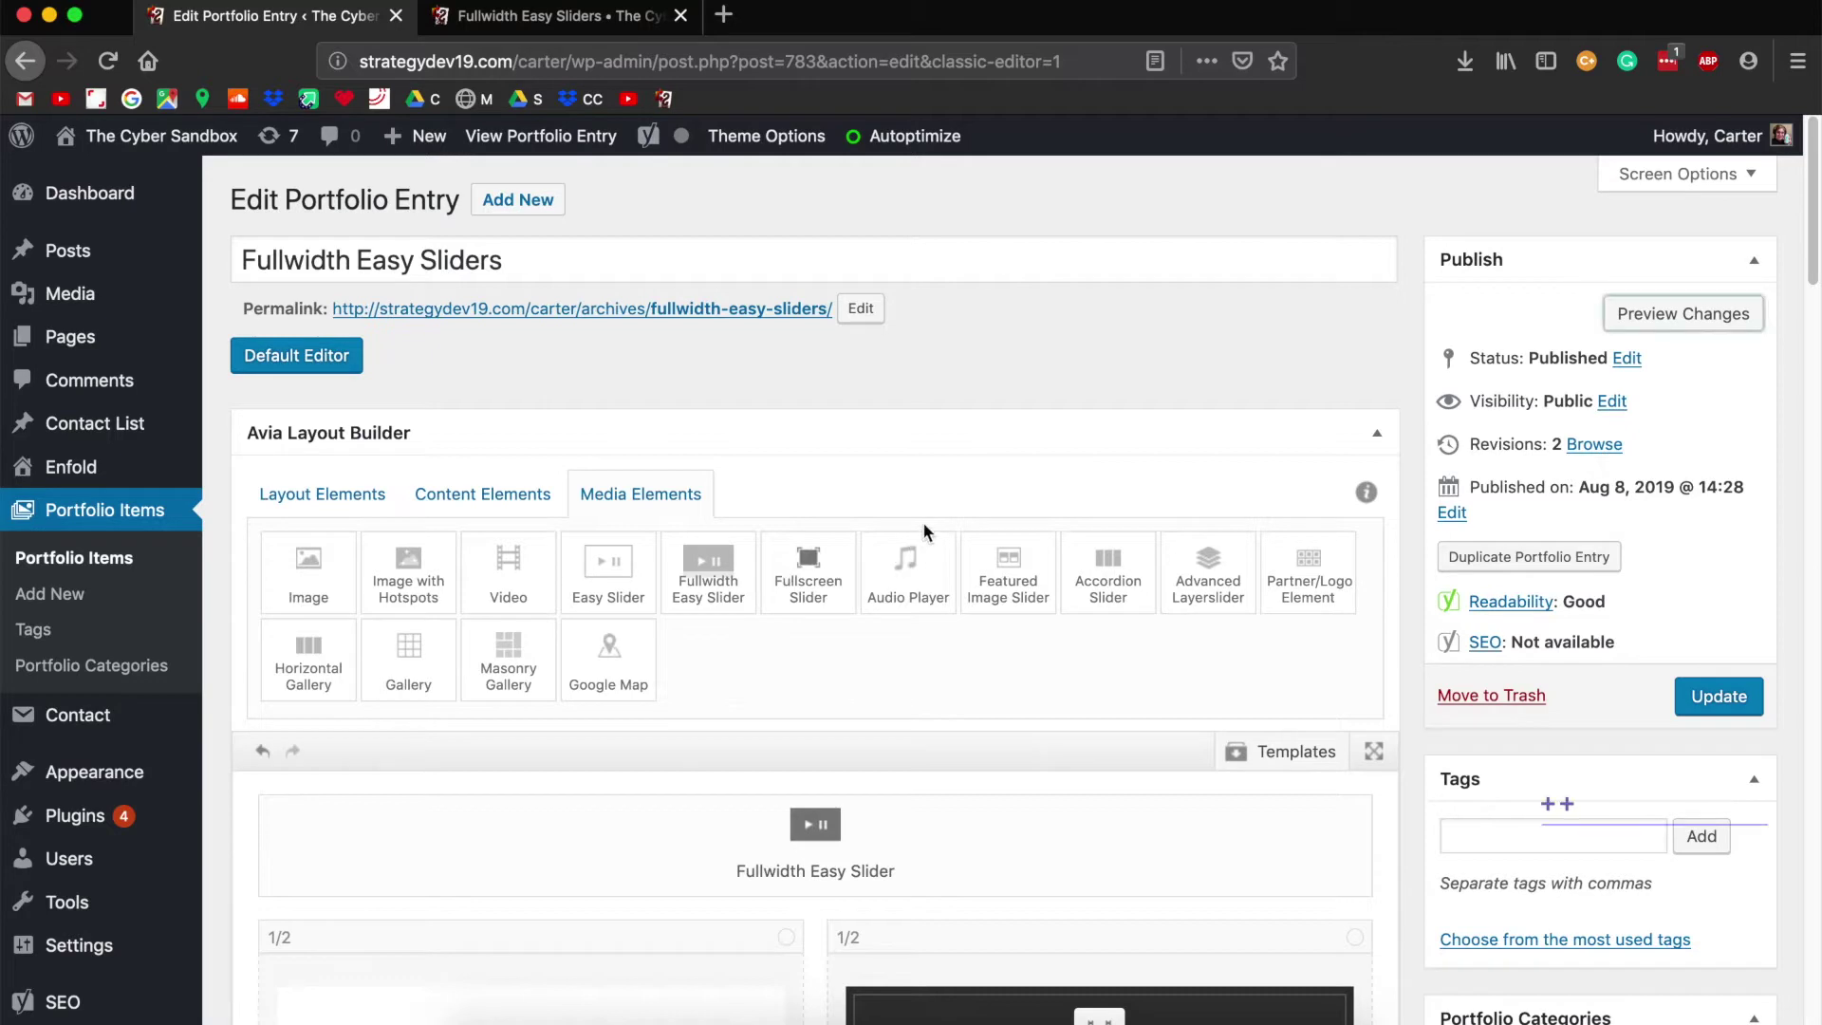
scroll(949, 503, down, 10)
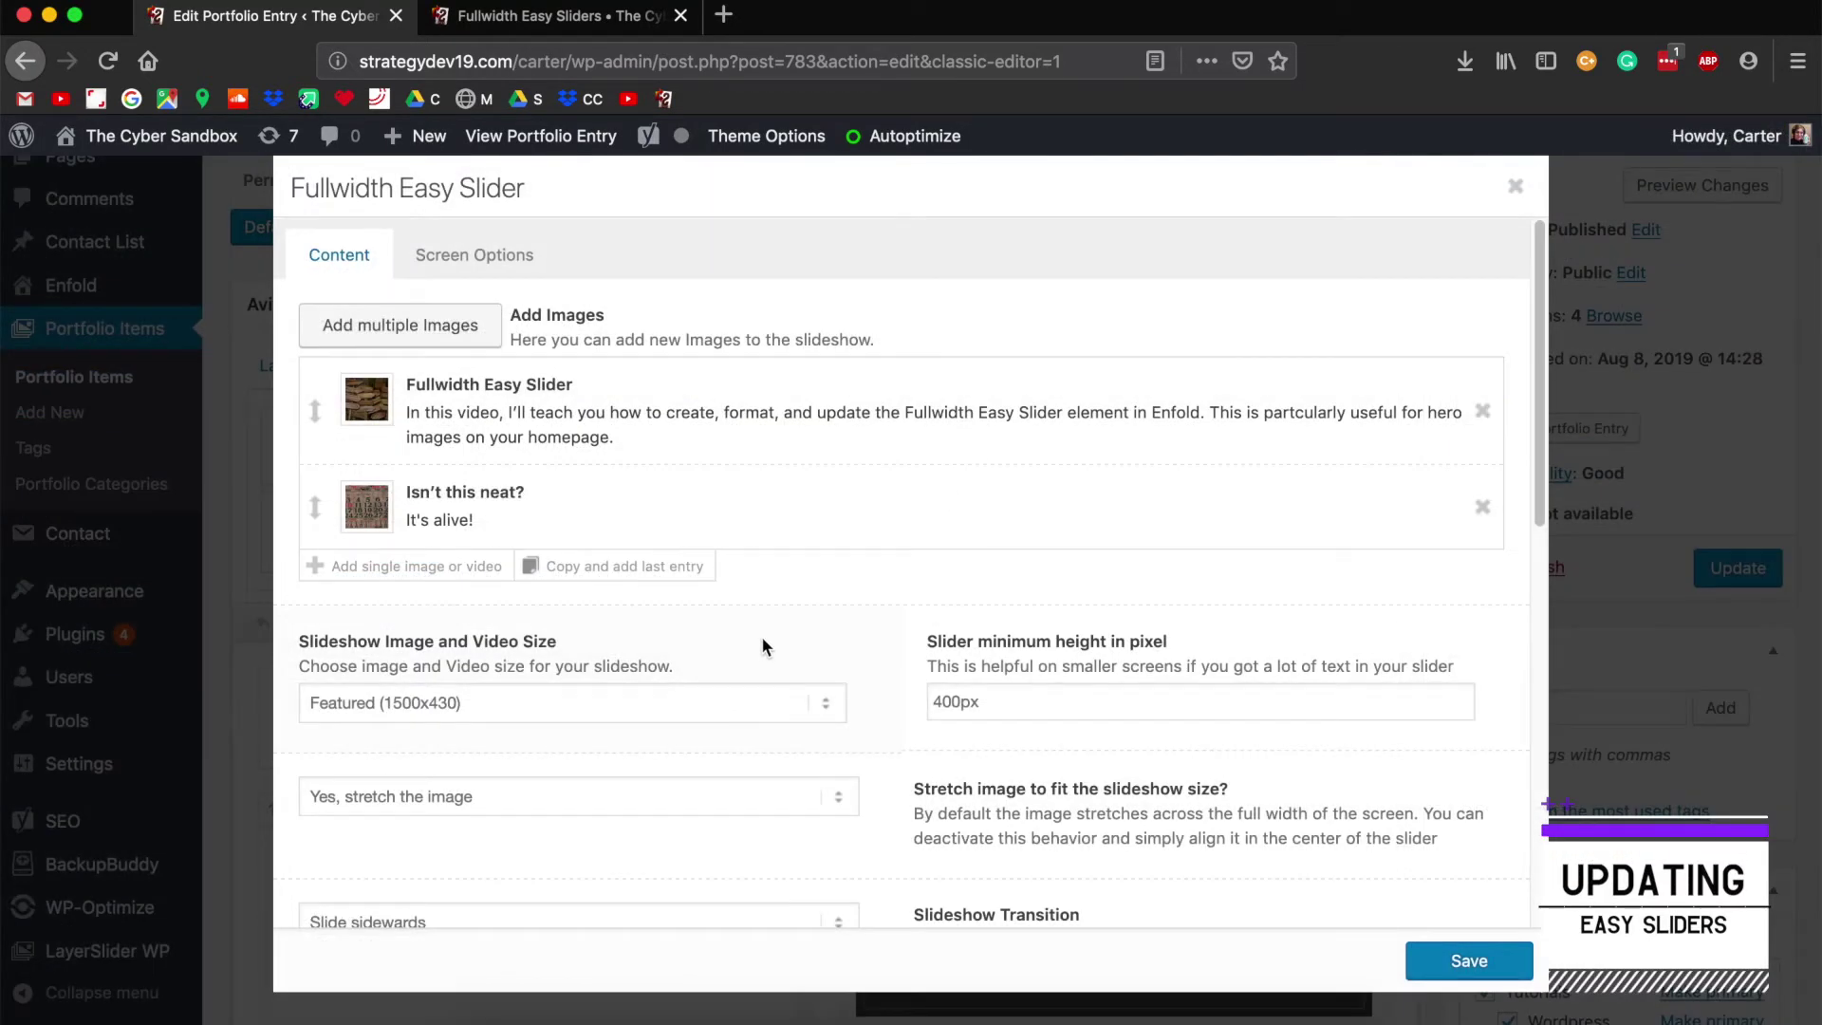
click(350, 568)
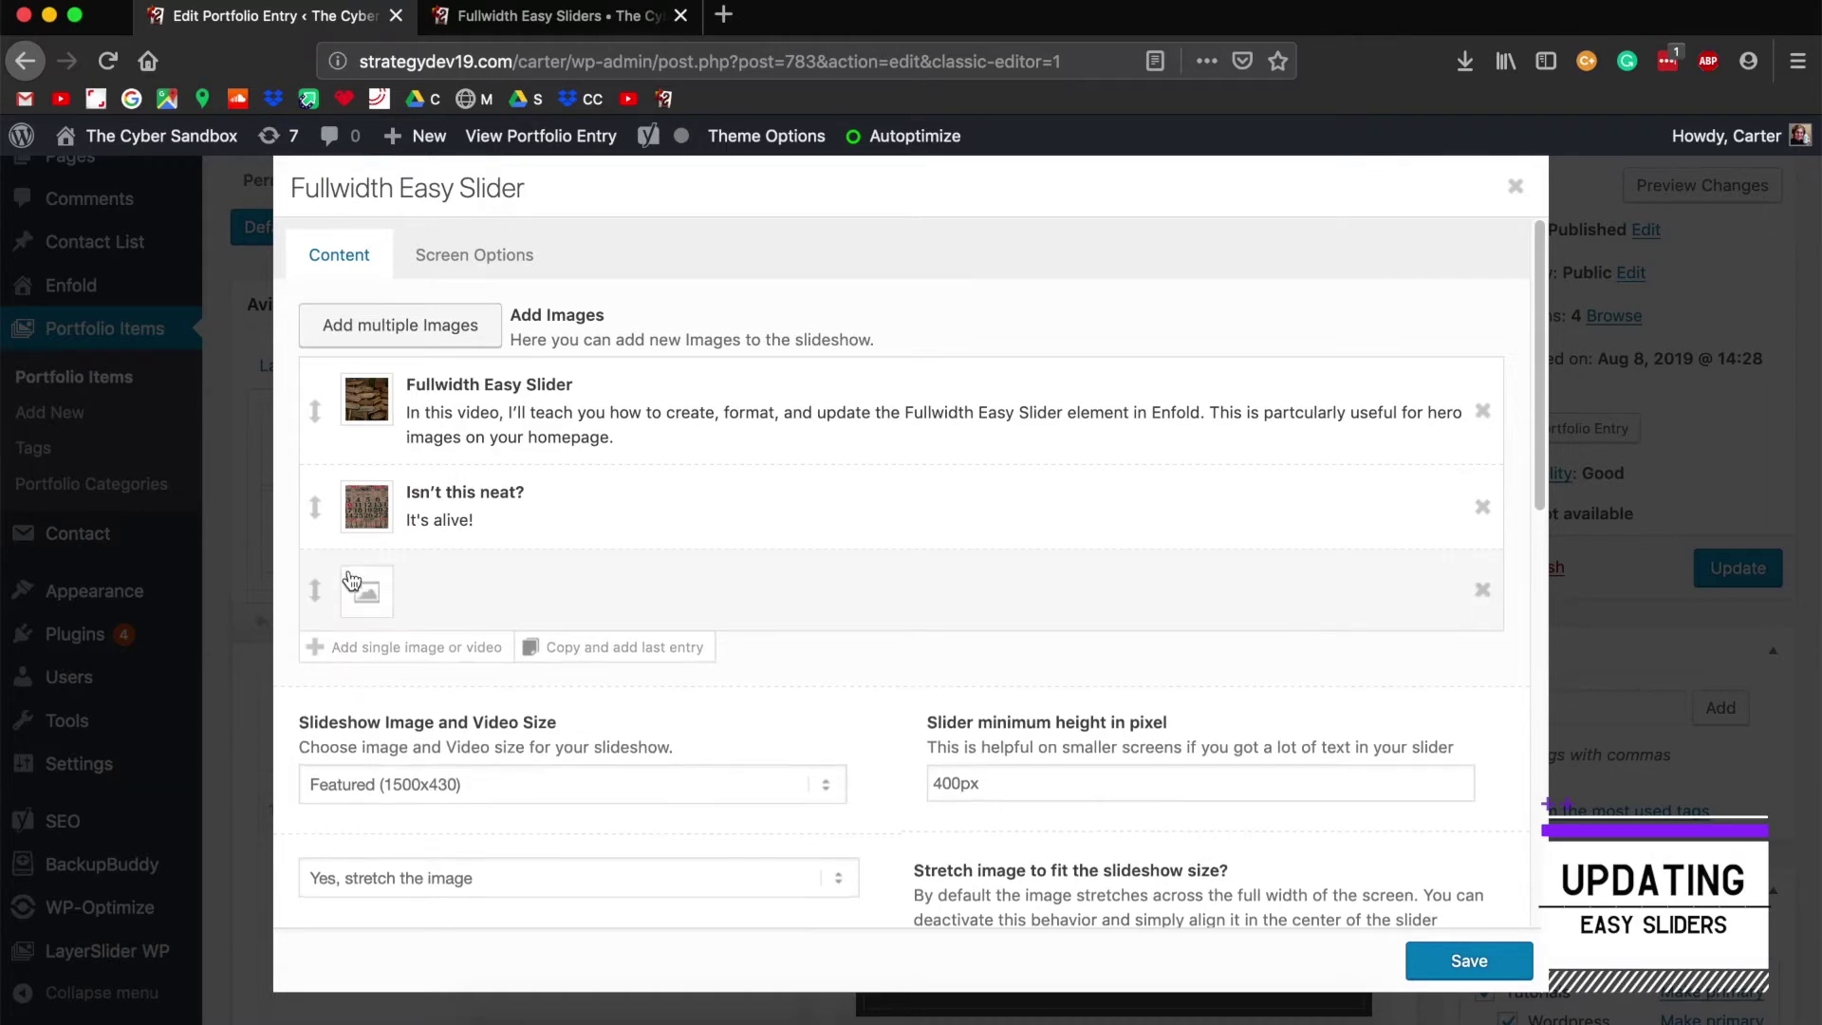
click(444, 596)
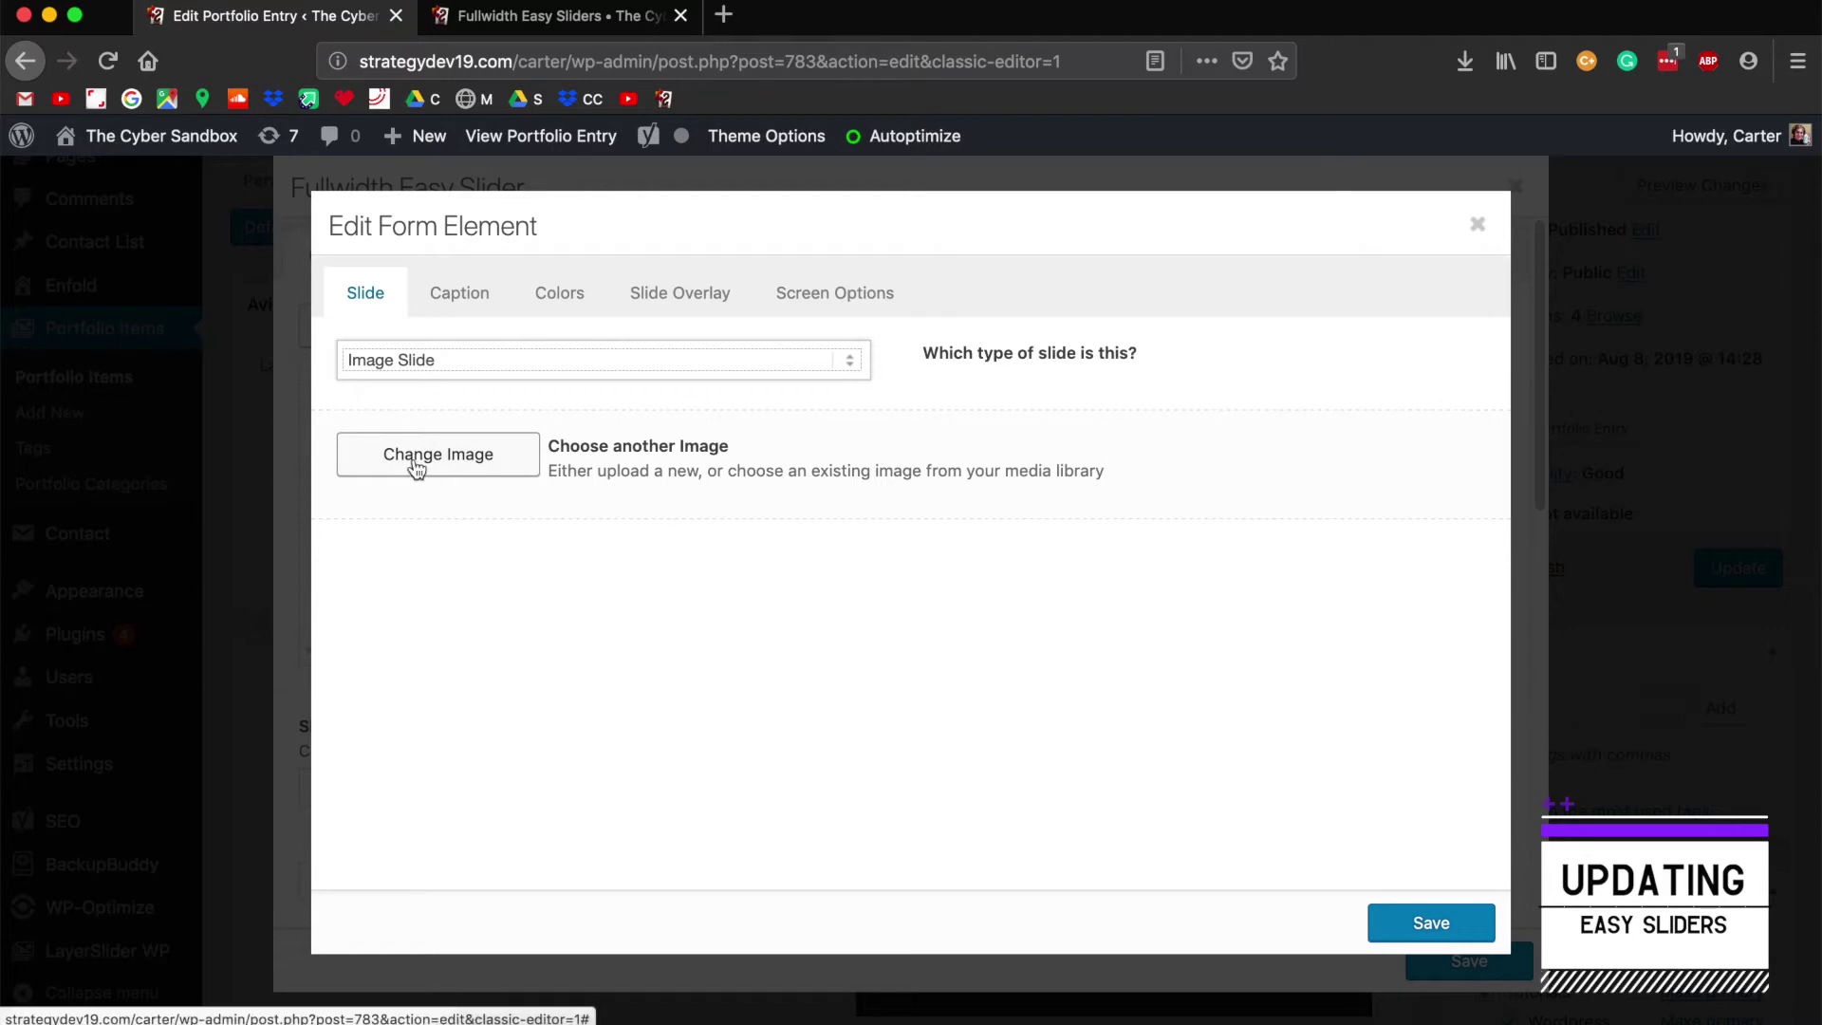
click(1478, 223)
click(1482, 590)
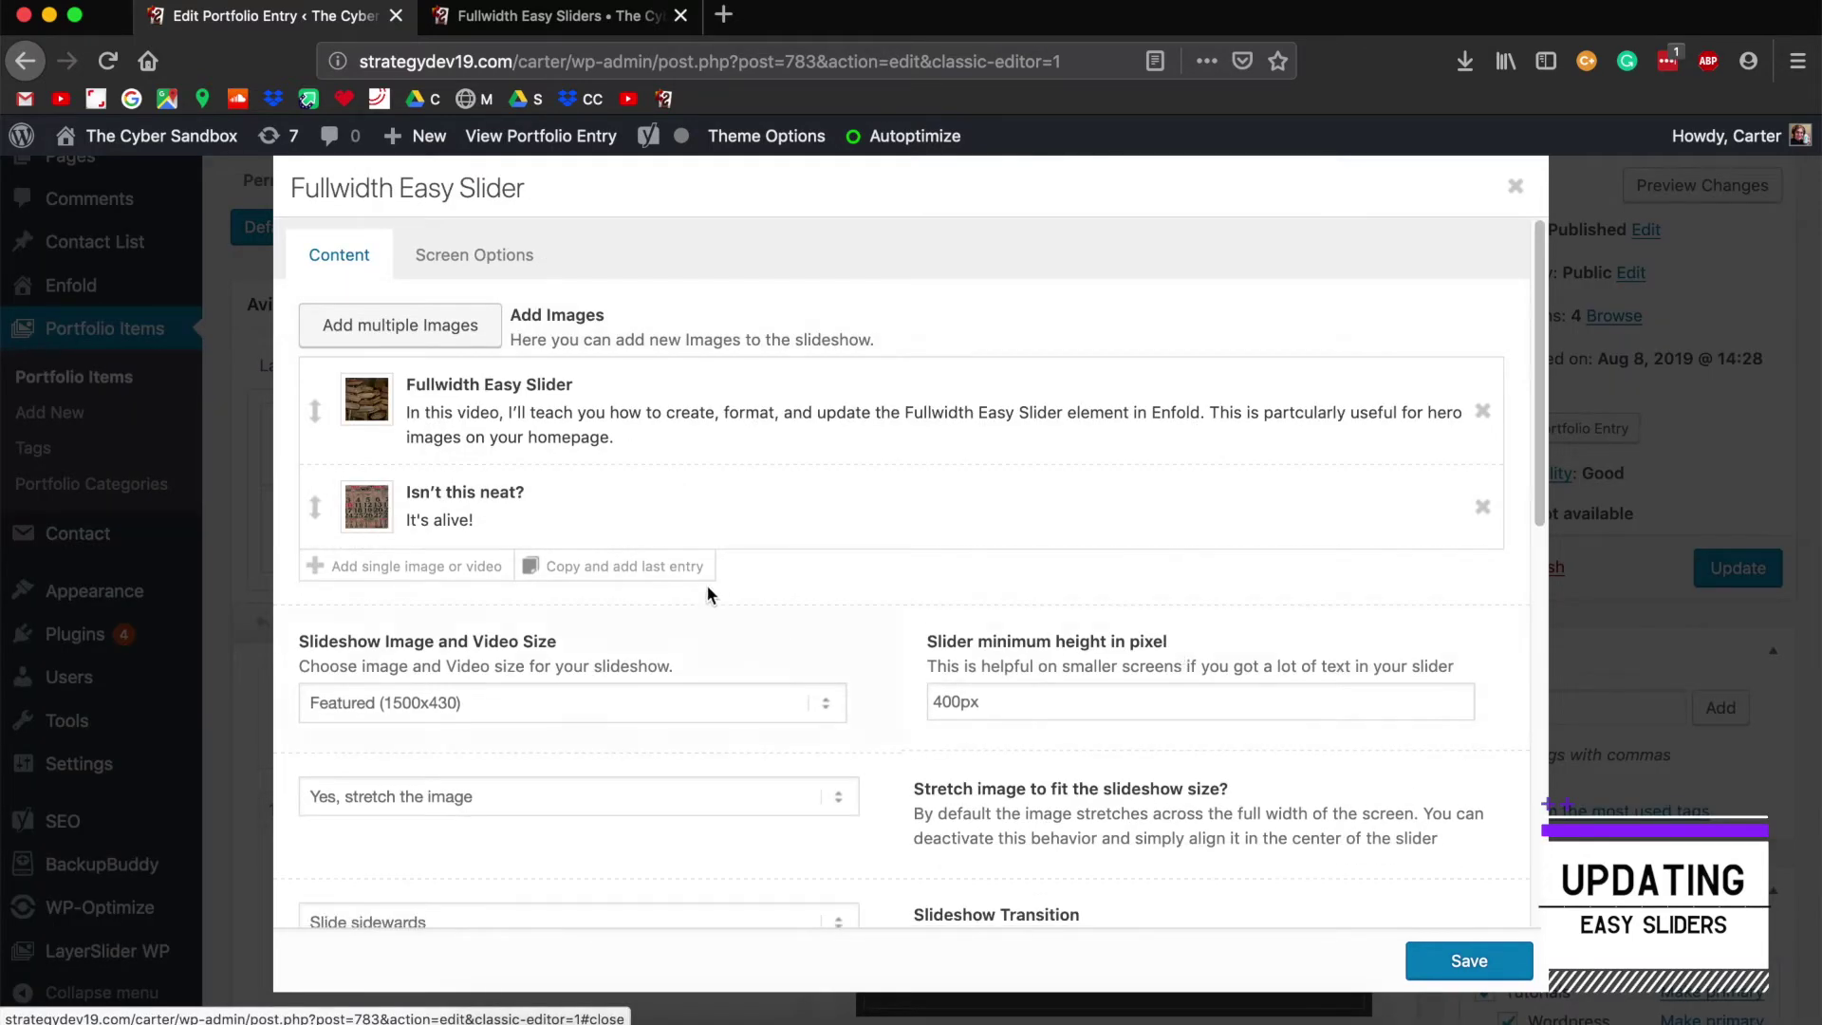
Step: Copy the last slide entry, look at the copy's image and caption settings, and delete the copy
click(639, 569)
click(495, 597)
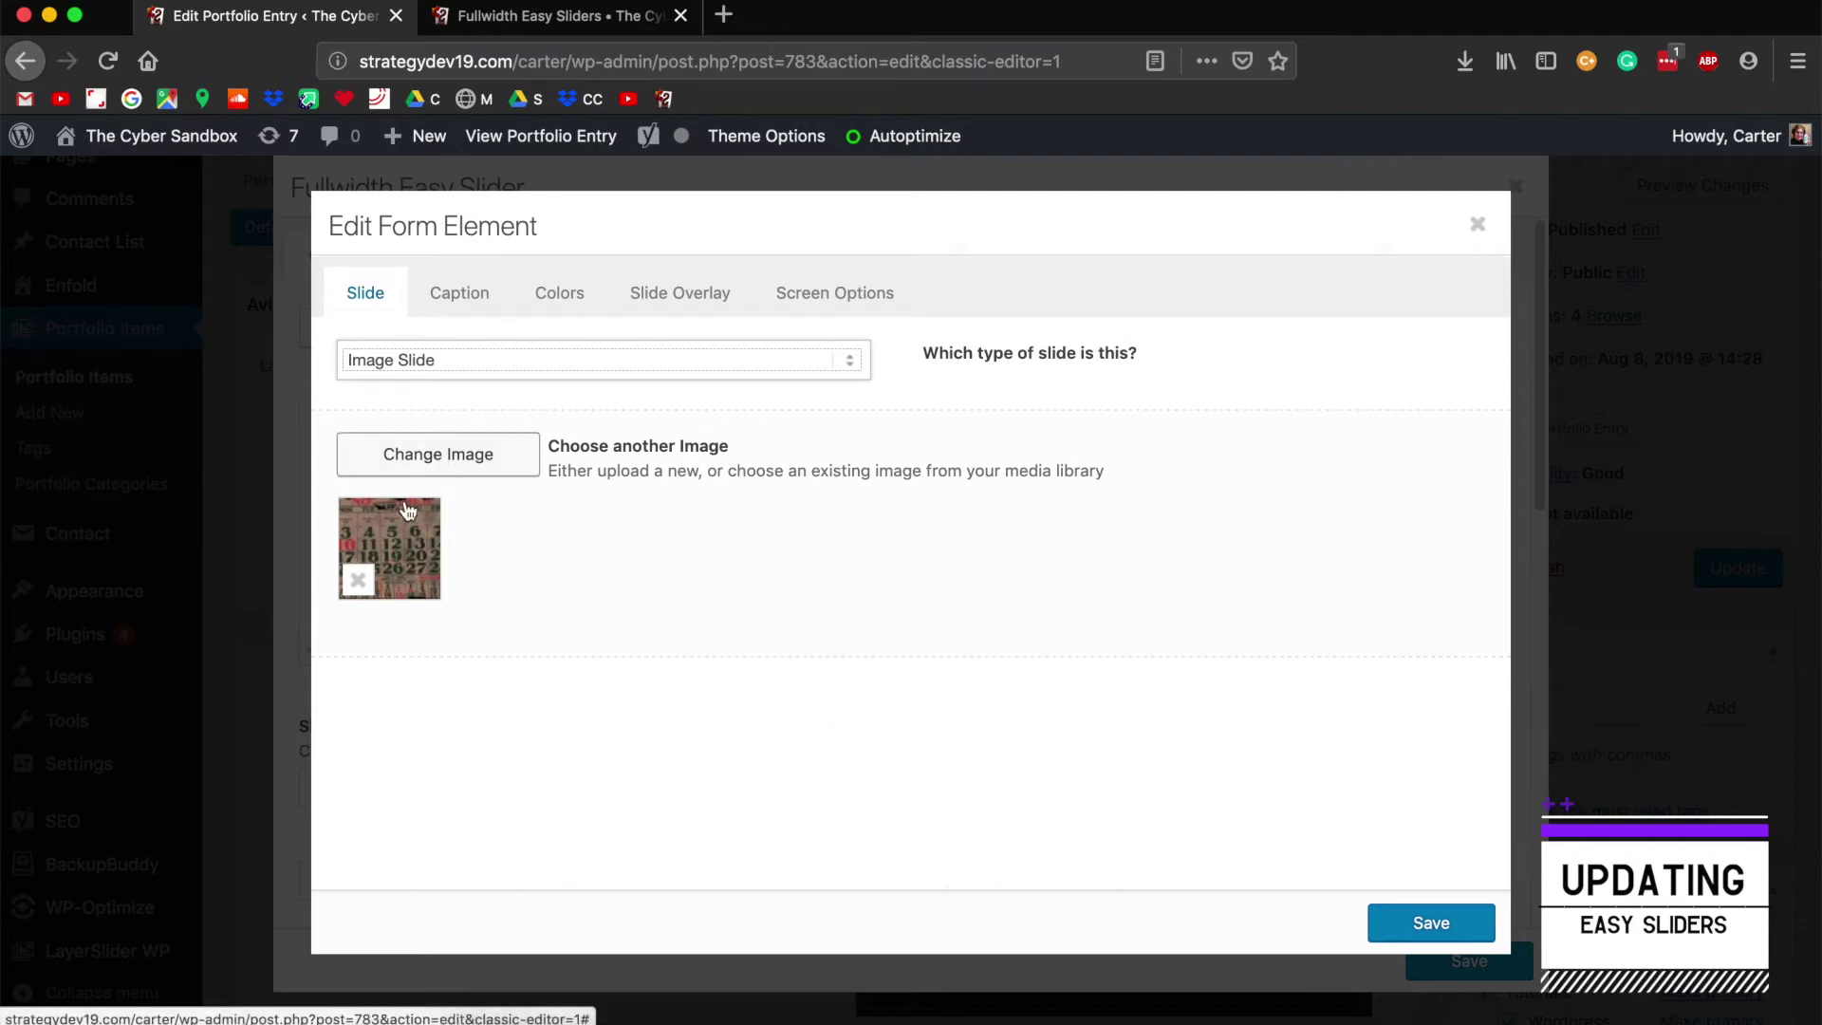
click(460, 292)
click(1479, 226)
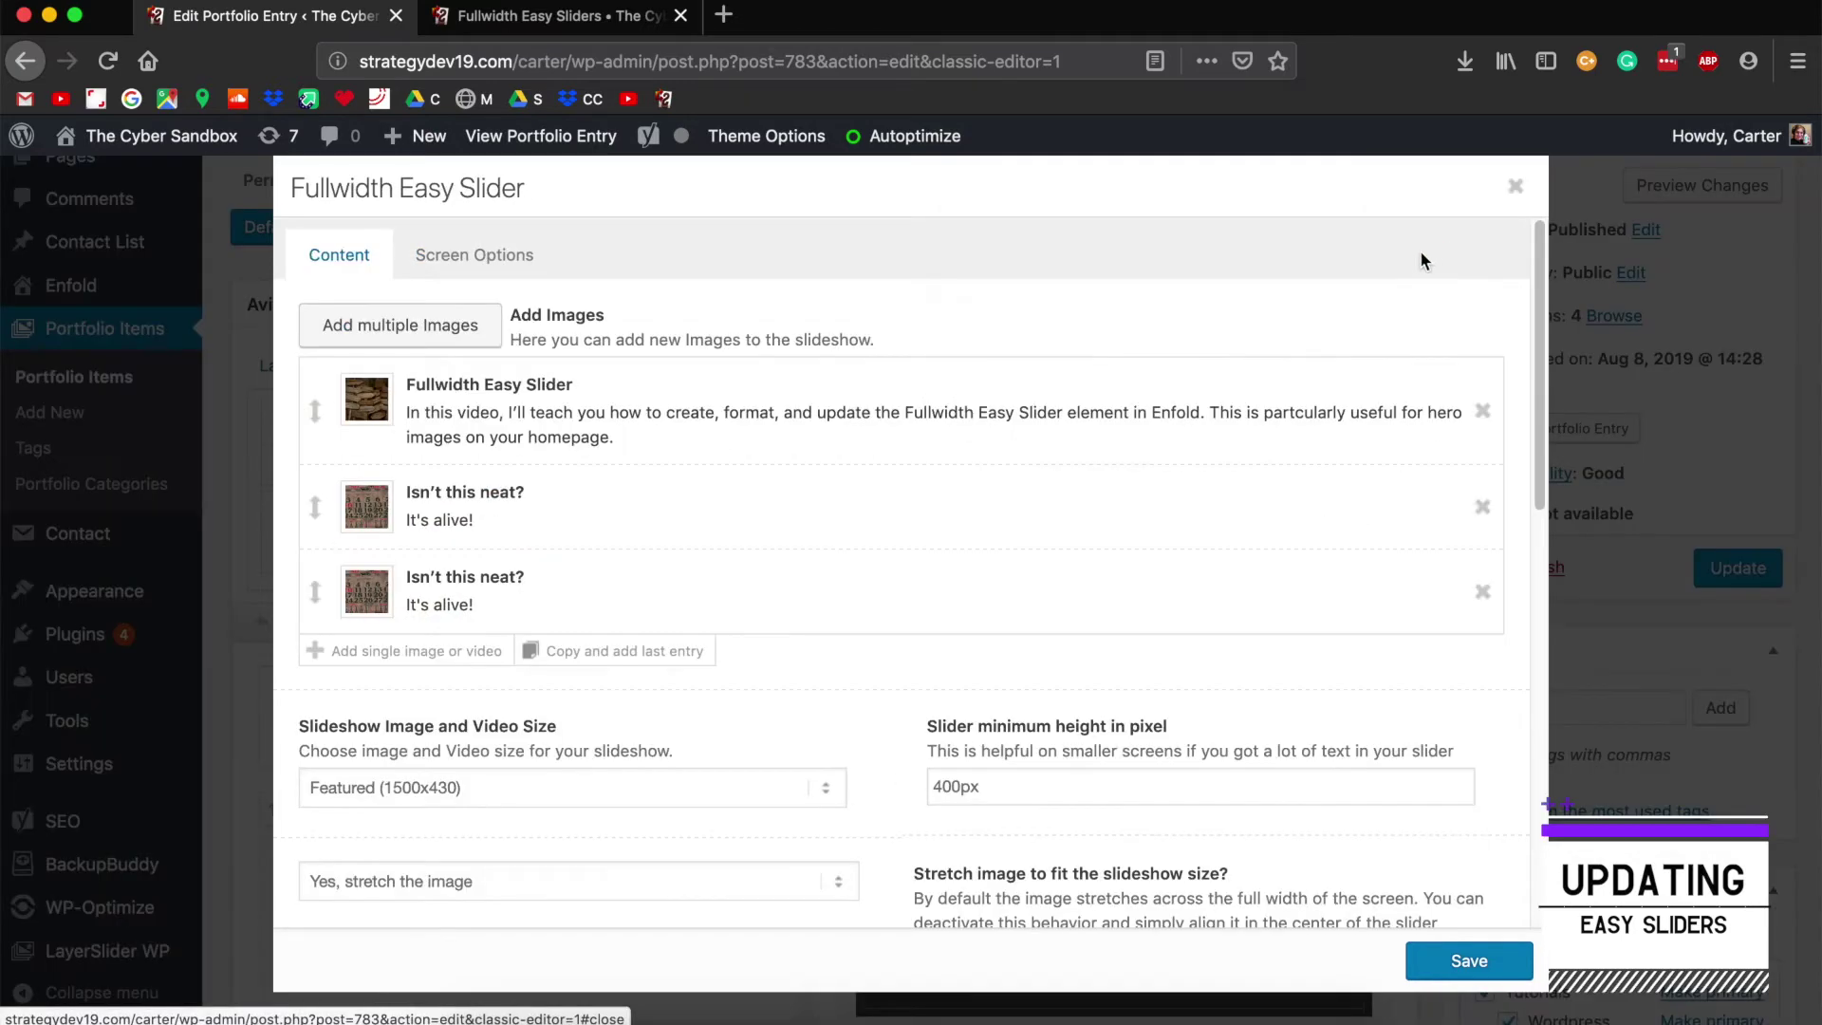
click(1482, 592)
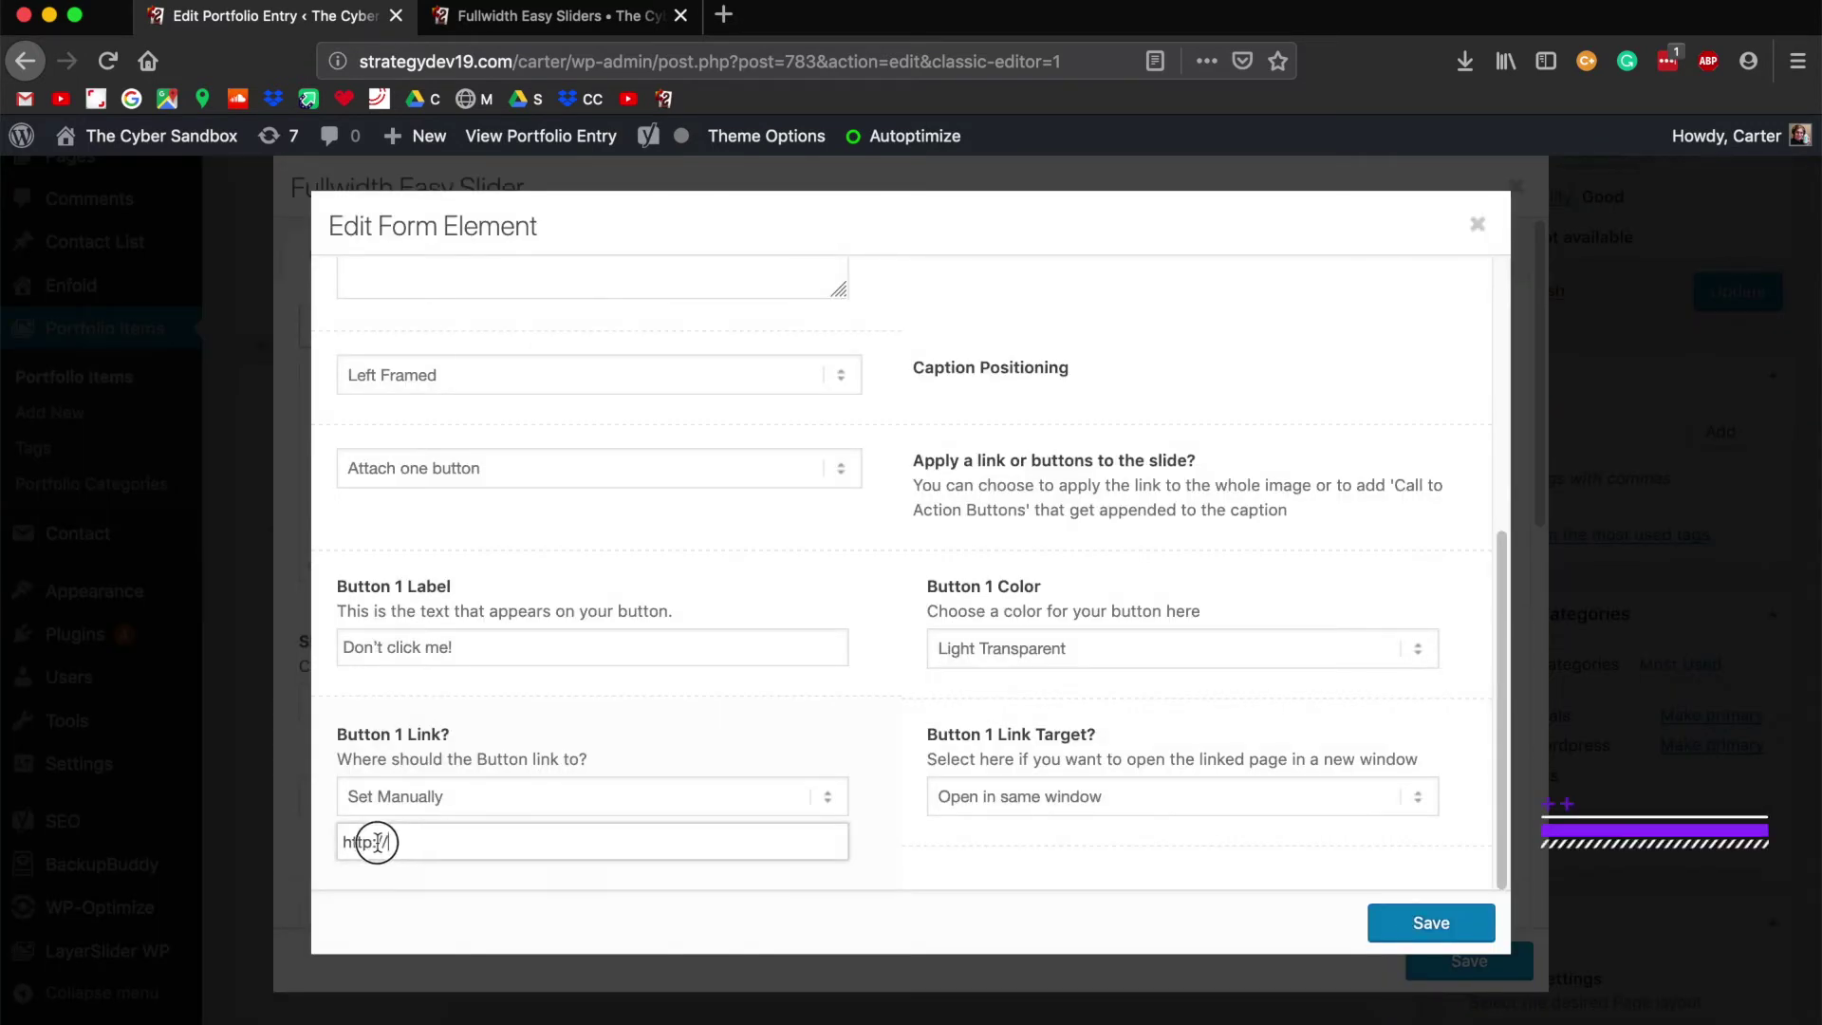
Step: Set the "Don't click me!" button's manual link to #next-section and save the slide and the slider
drag(374, 842, 642, 874)
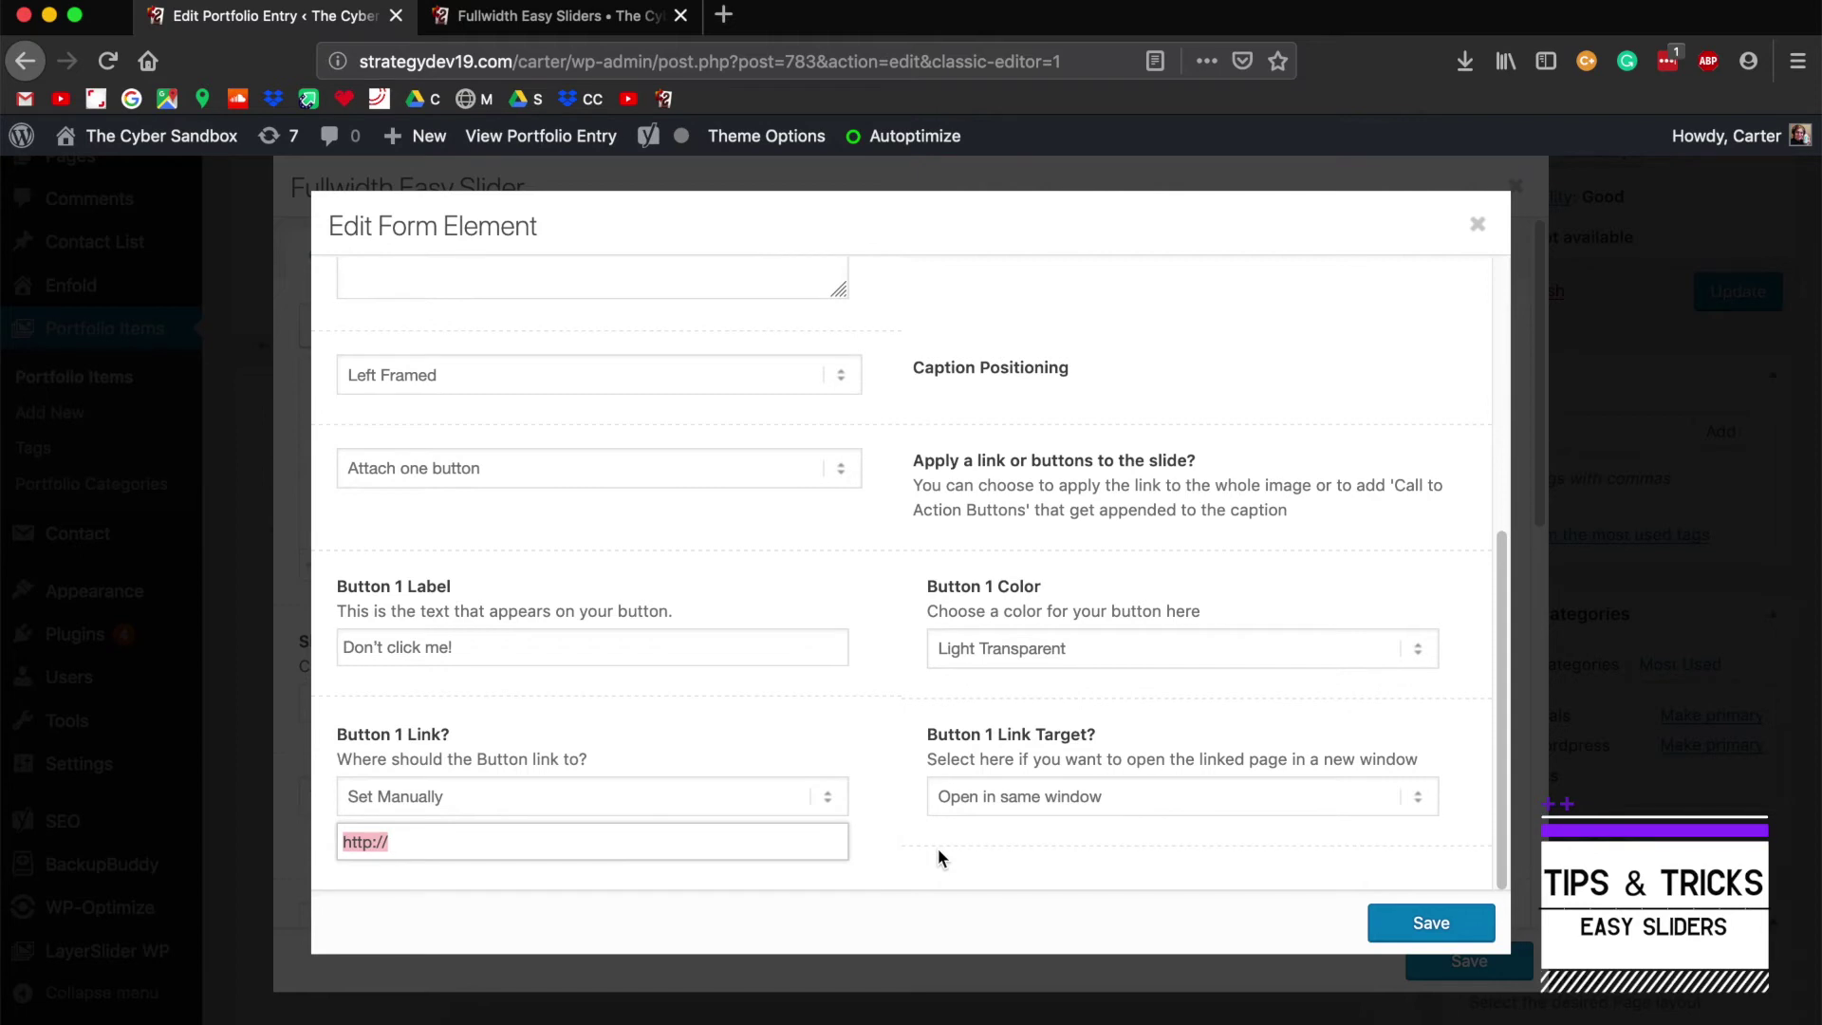
text(#next-section)
click(1424, 922)
click(1450, 964)
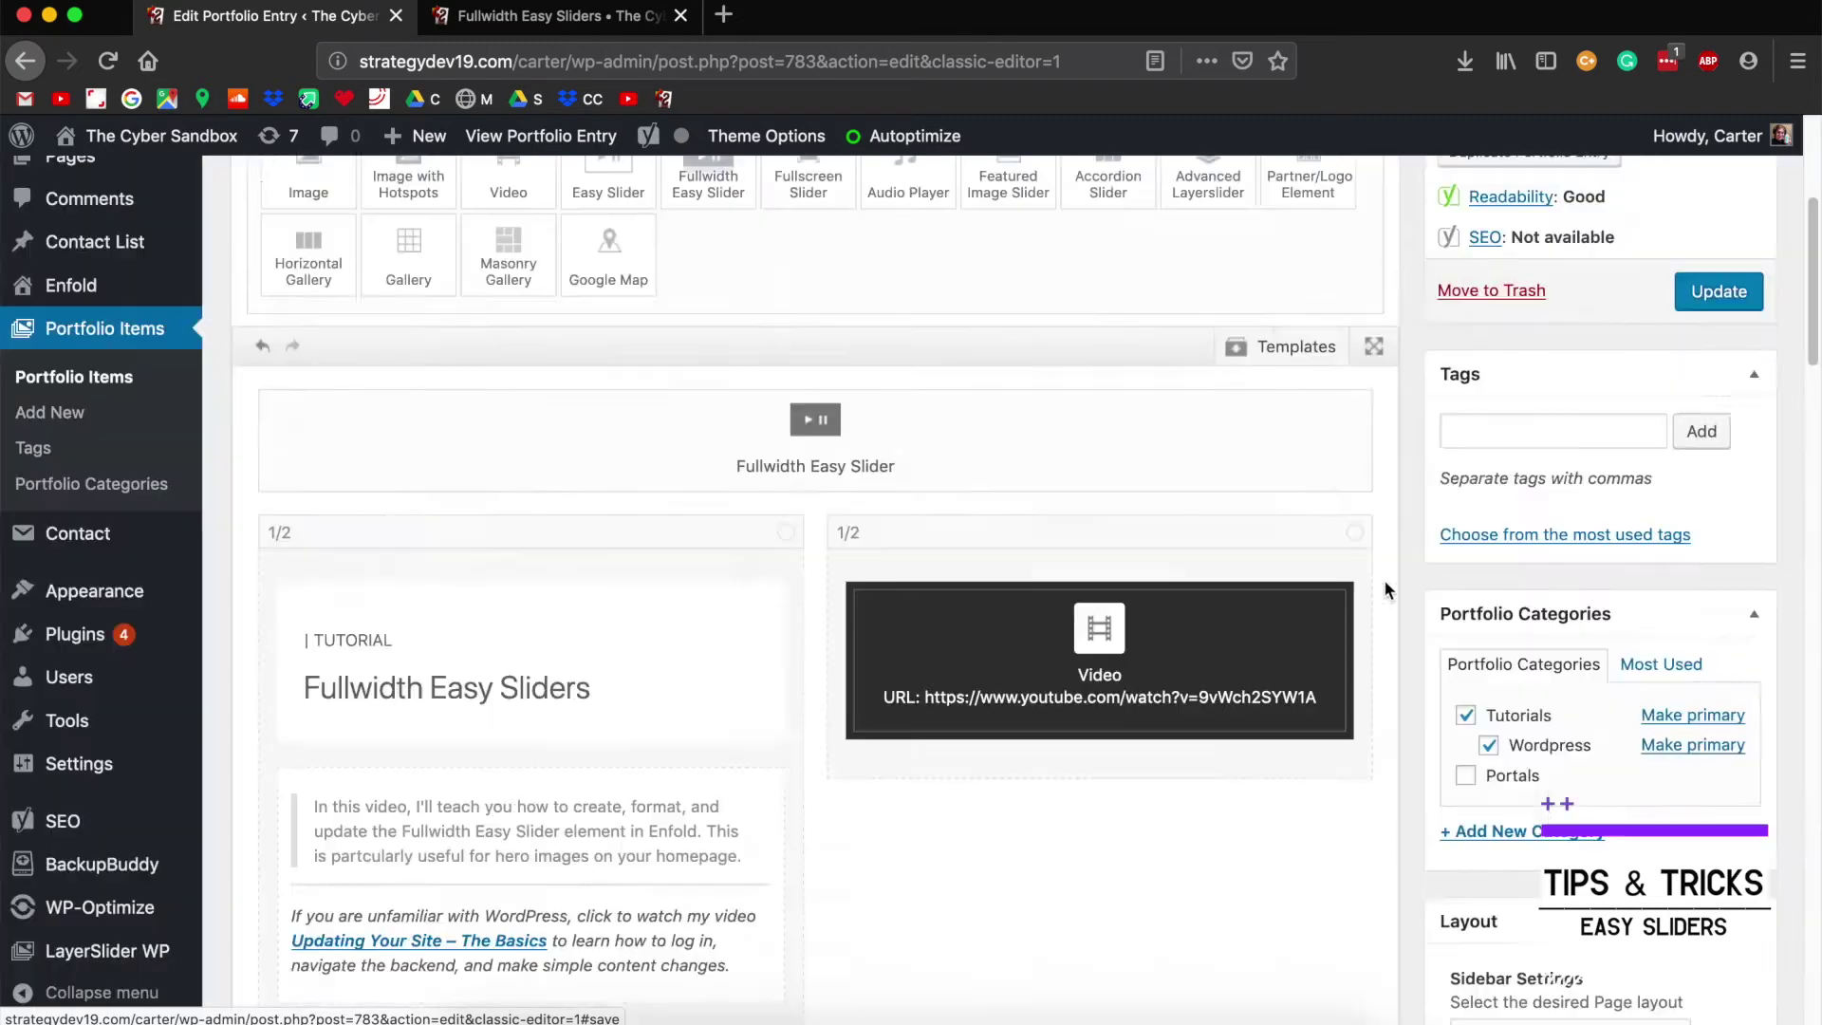
Step: Preview the page changes and test how the first slide's button jumps to the section below the slider
scroll(1384, 579, up, 5)
click(1665, 316)
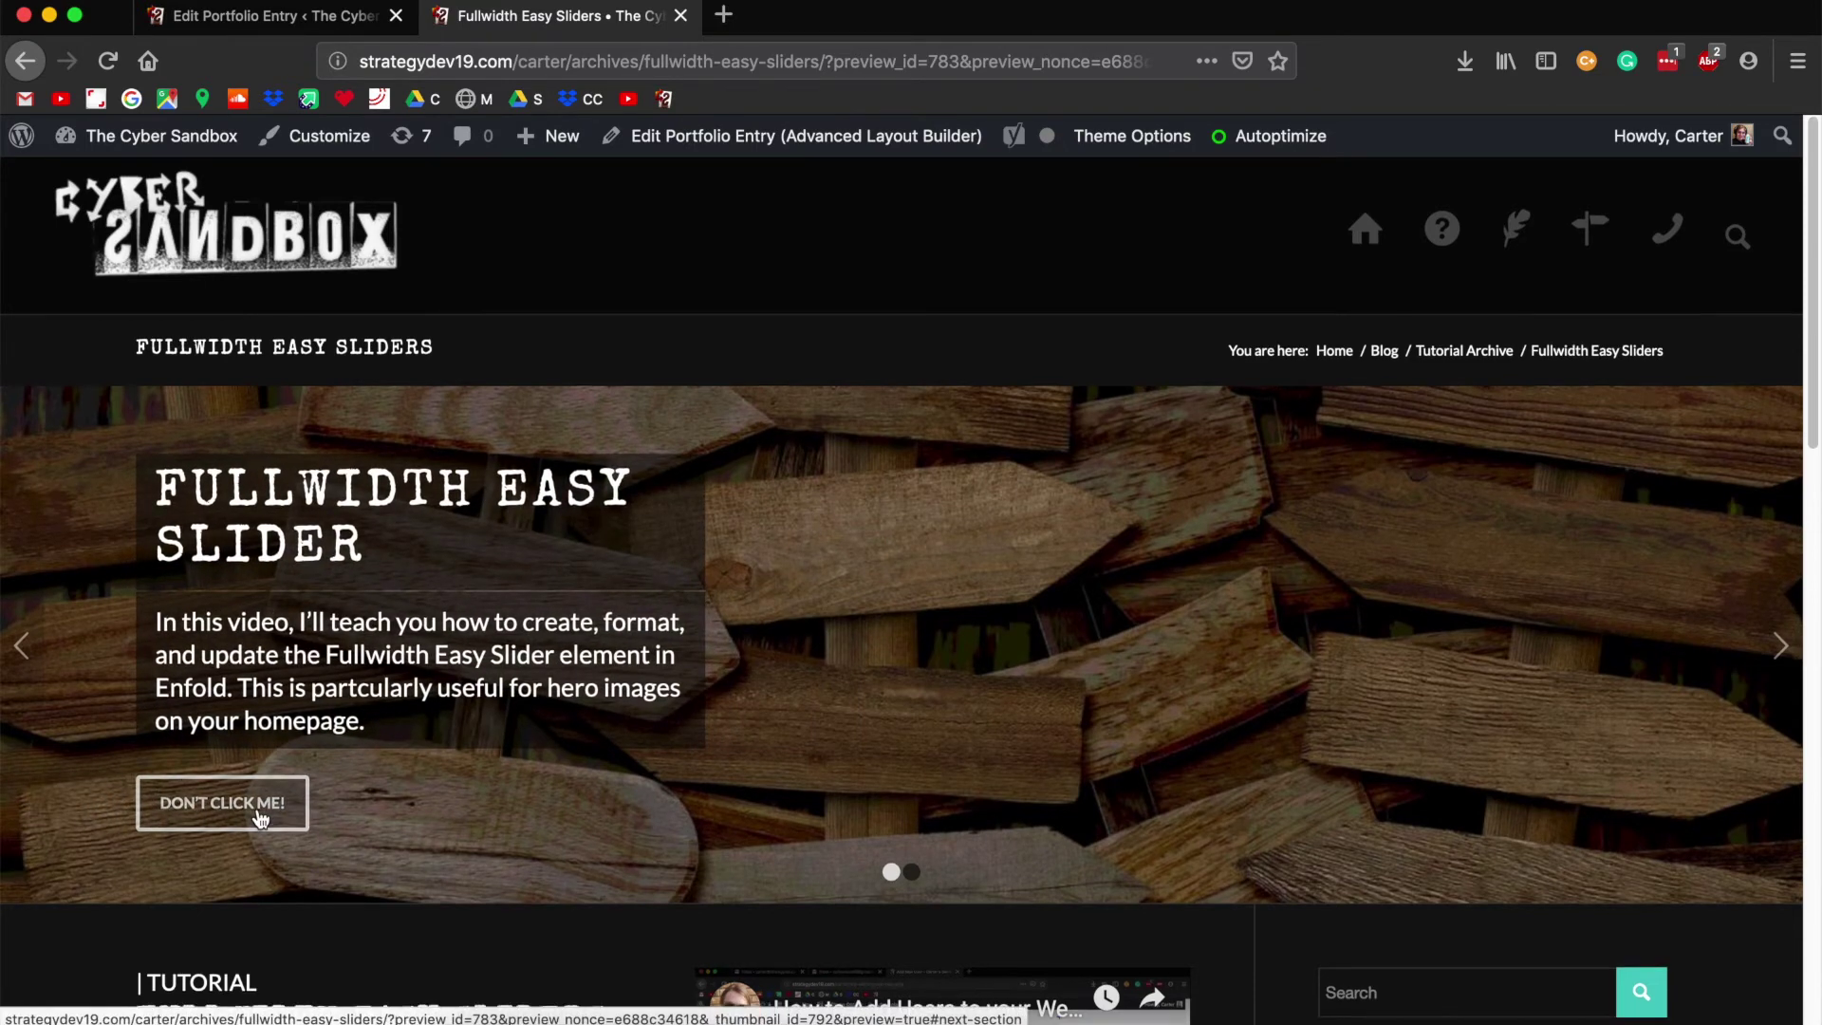
scroll(314, 854, down, 7)
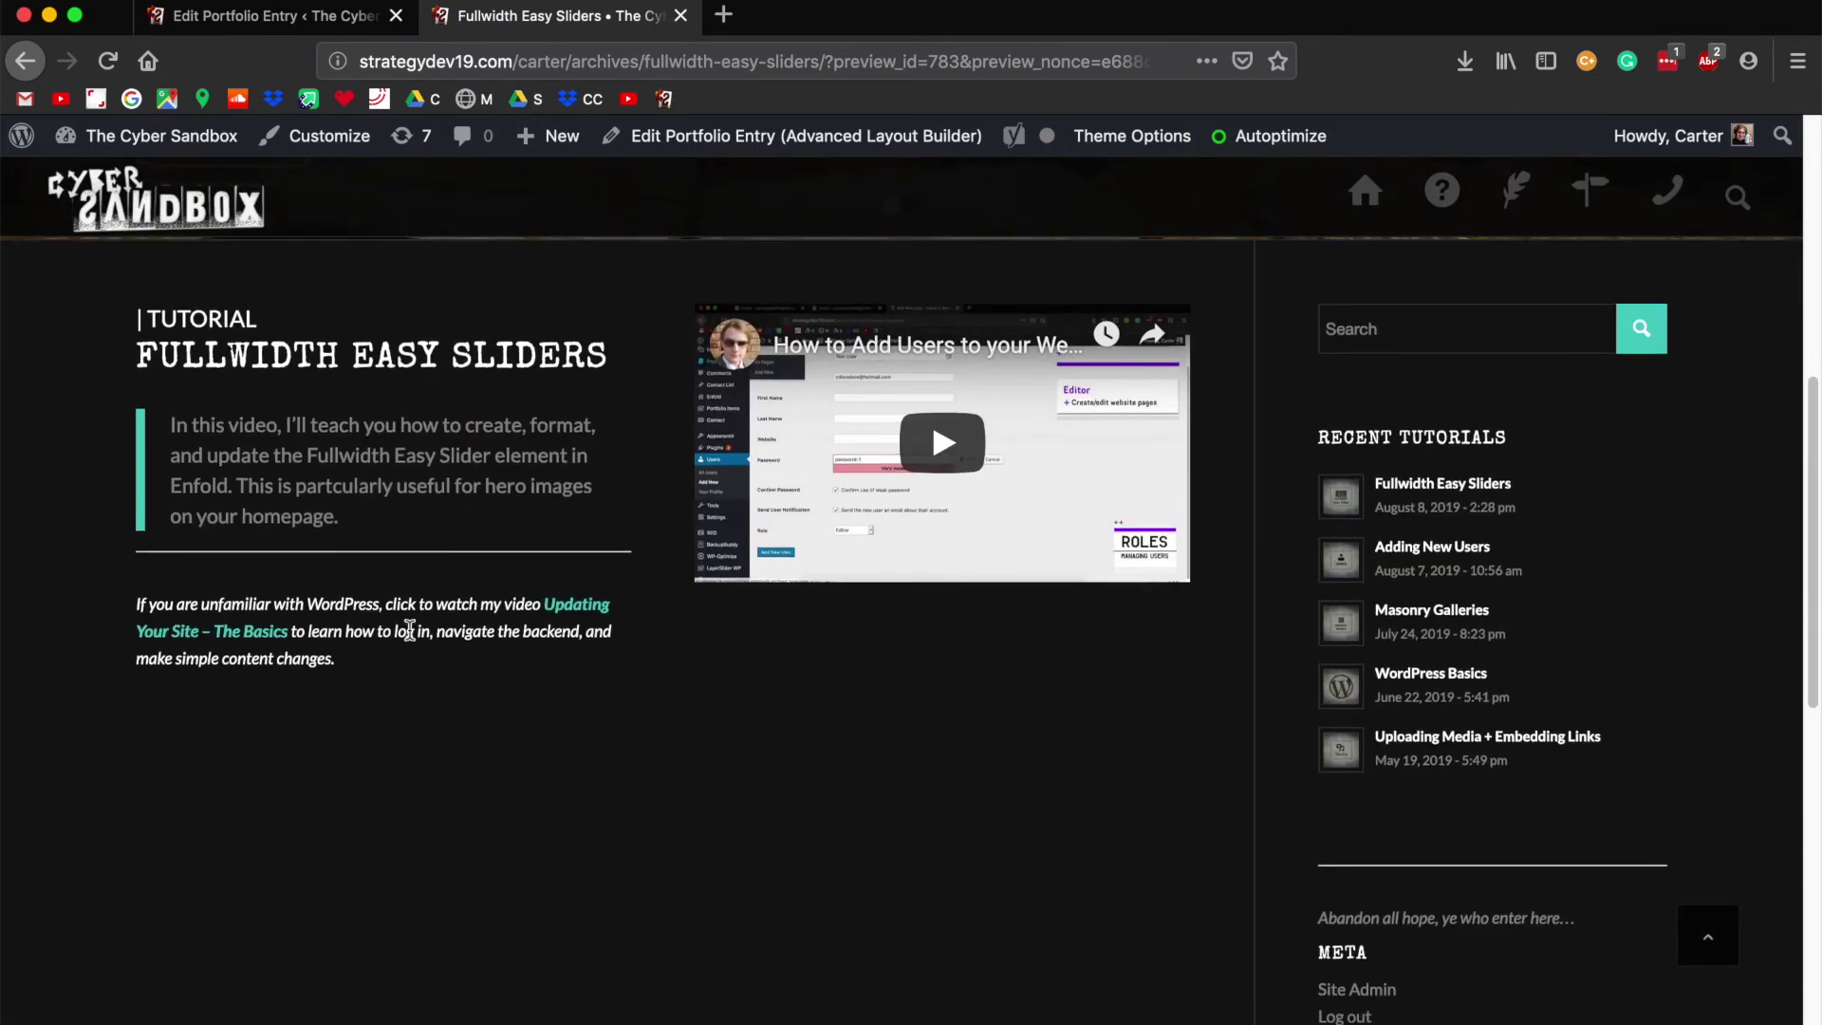
scroll(520, 630, up, 7)
scroll(268, 826, down, 4)
scroll(569, 570, down, 3)
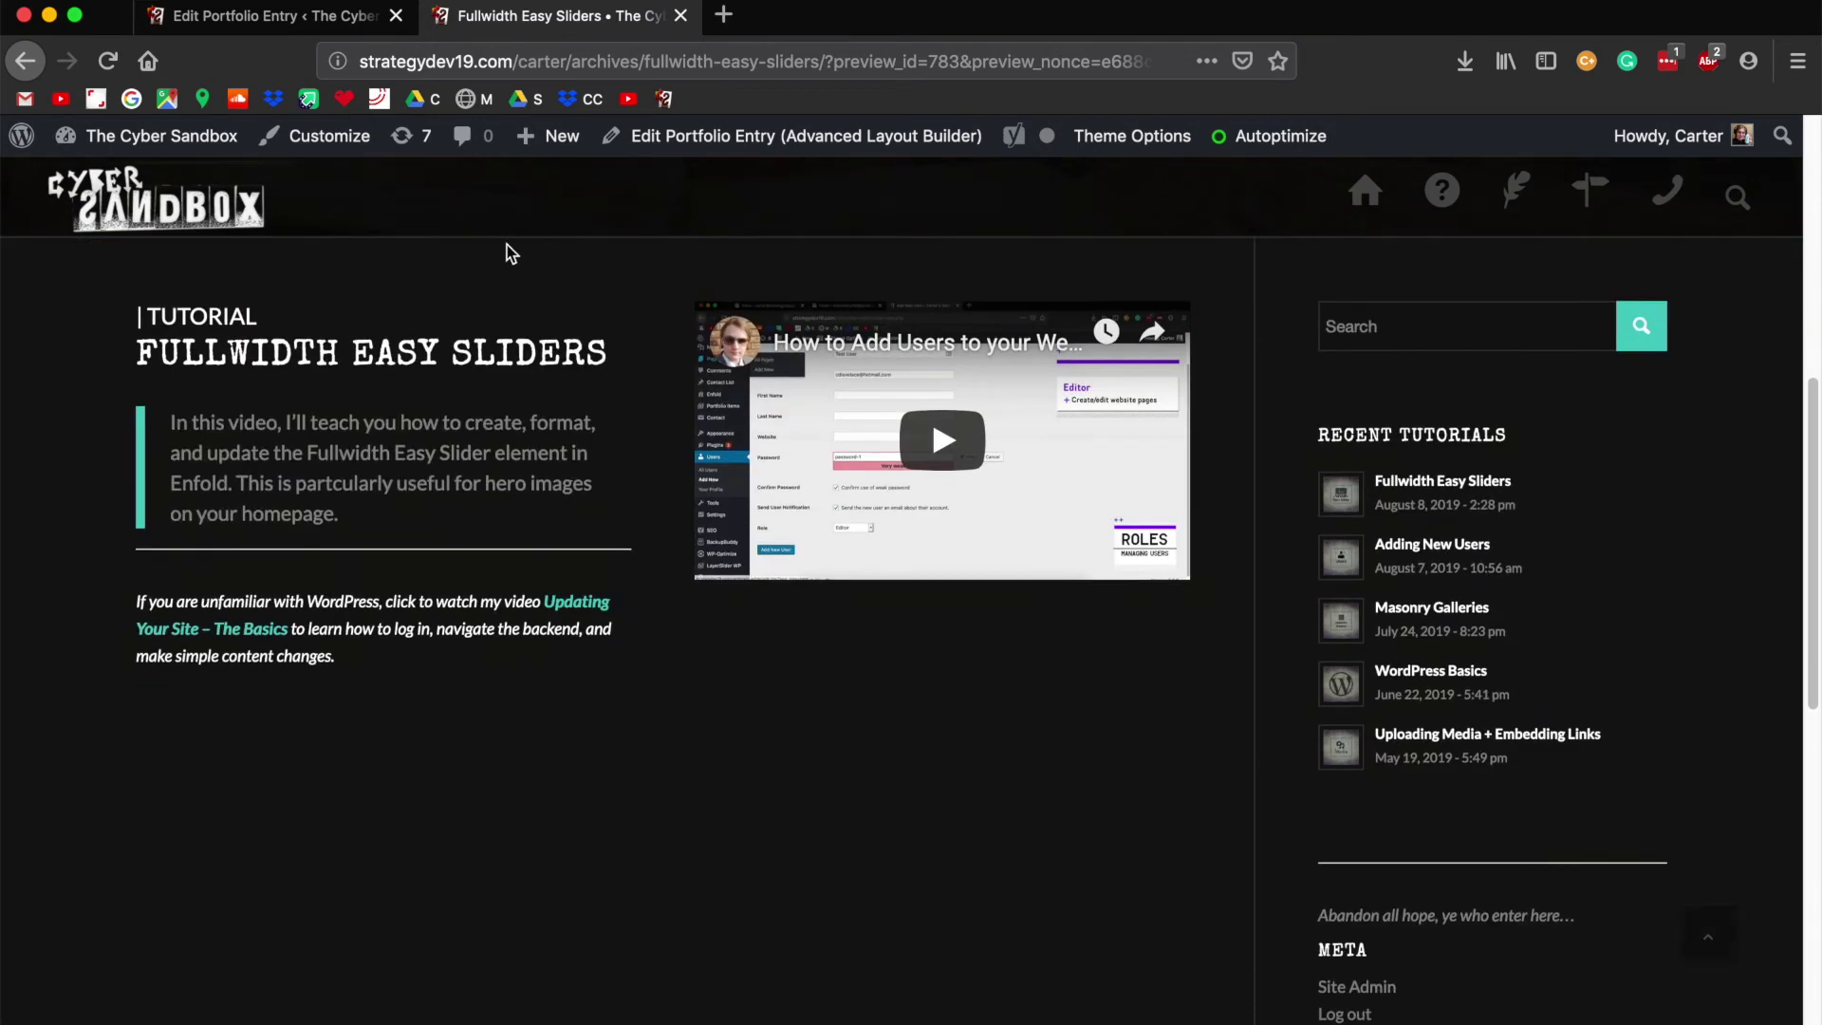
scroll(509, 252, up, 10)
Step: Check the second slide and the rest of the previewed page, and update the portfolio entry from the editor
click(1778, 641)
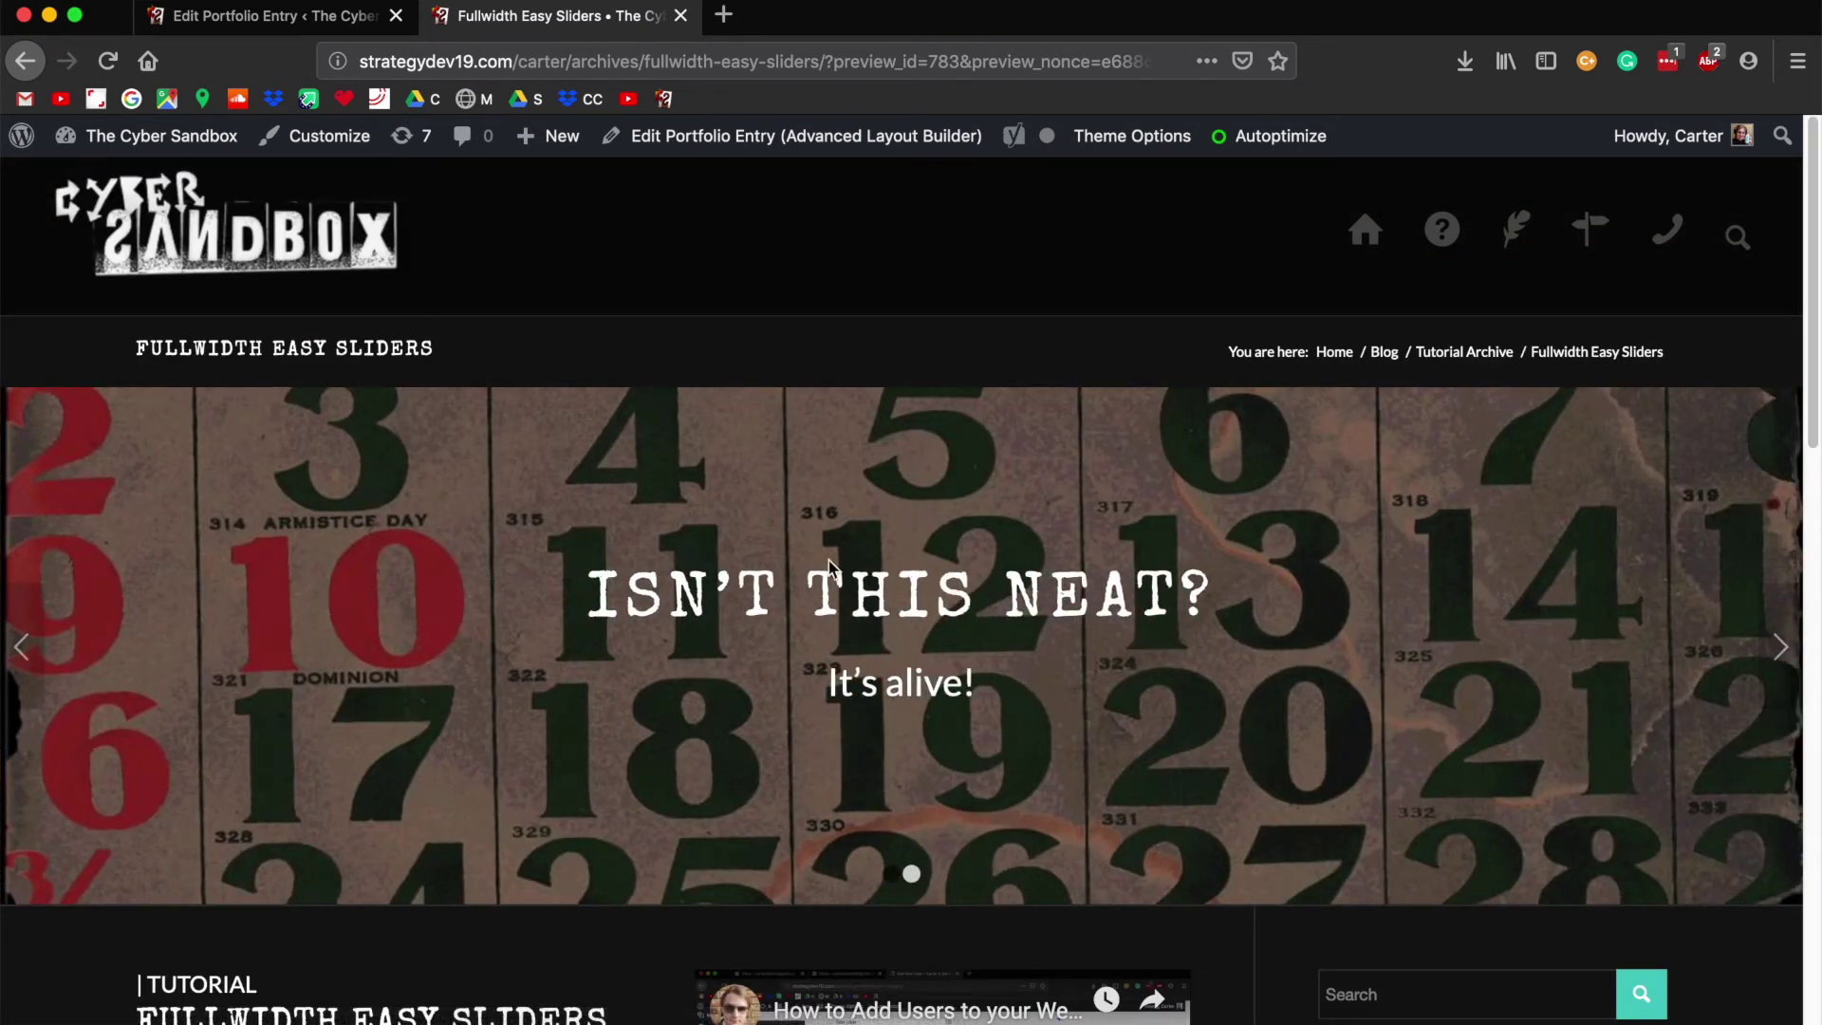
click(1813, 603)
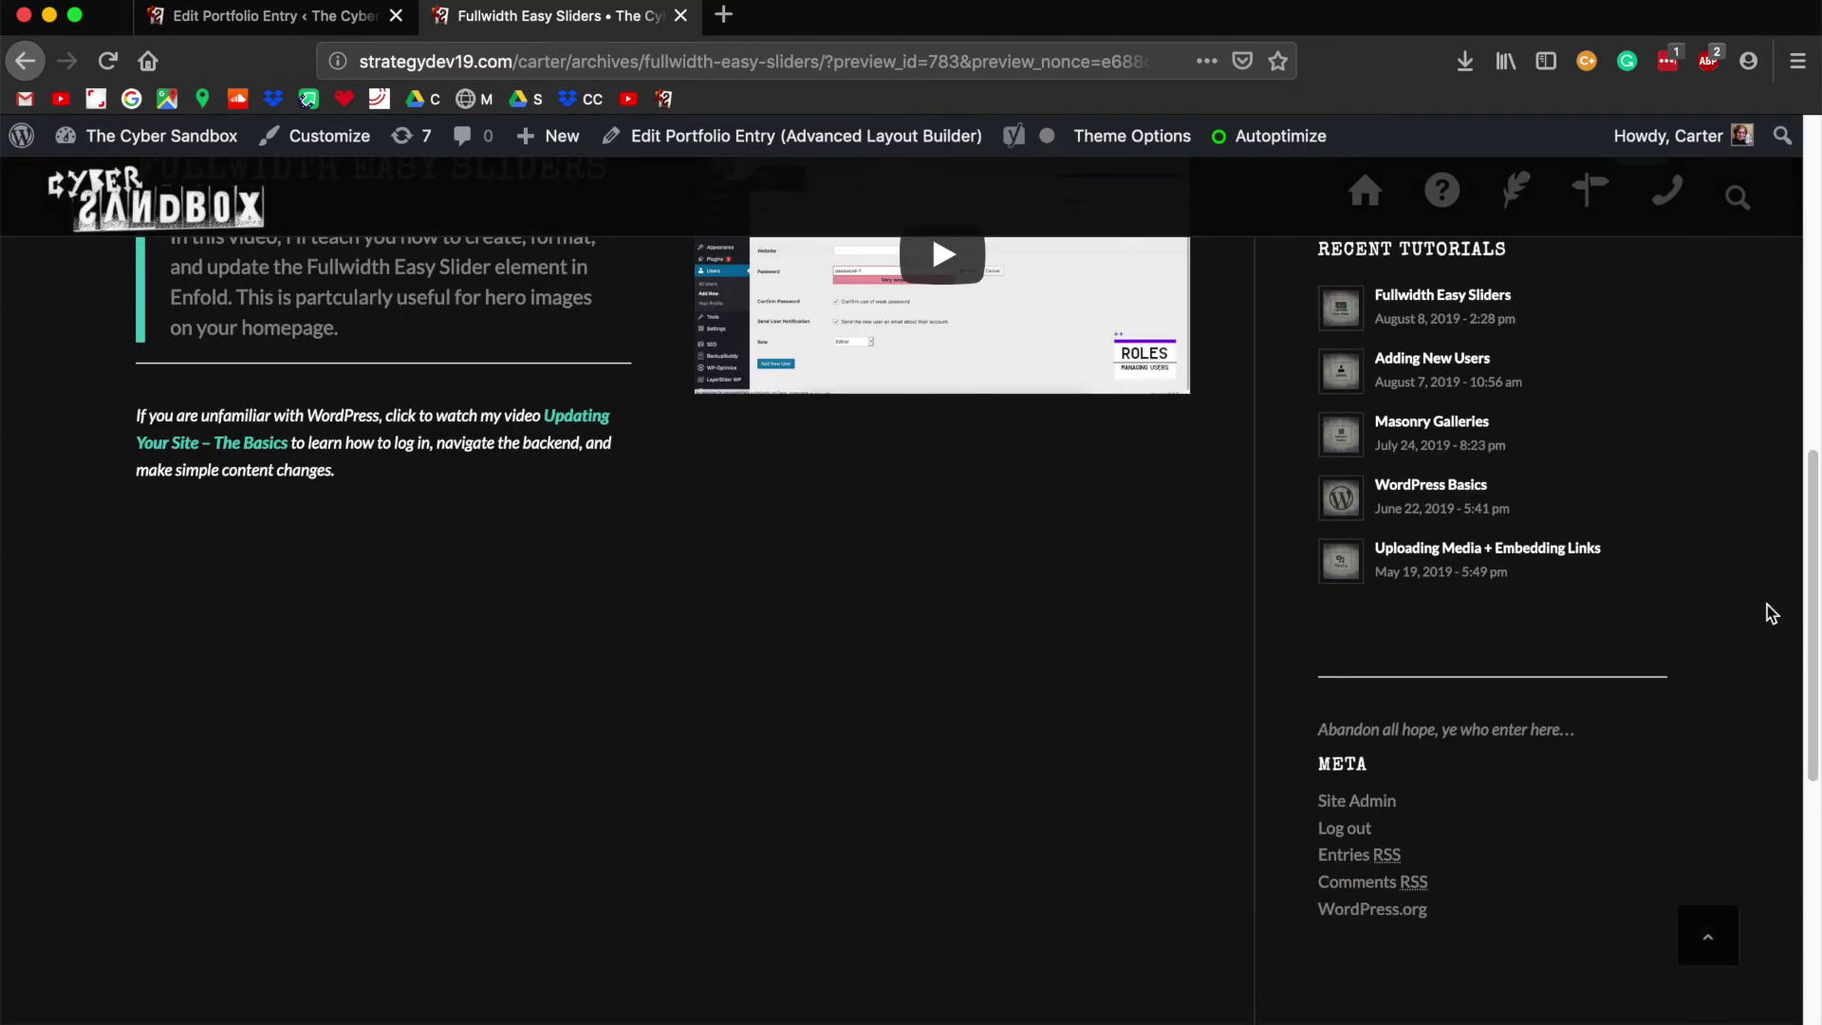
scroll(1773, 616, up, 10)
scroll(626, 306, down, 1)
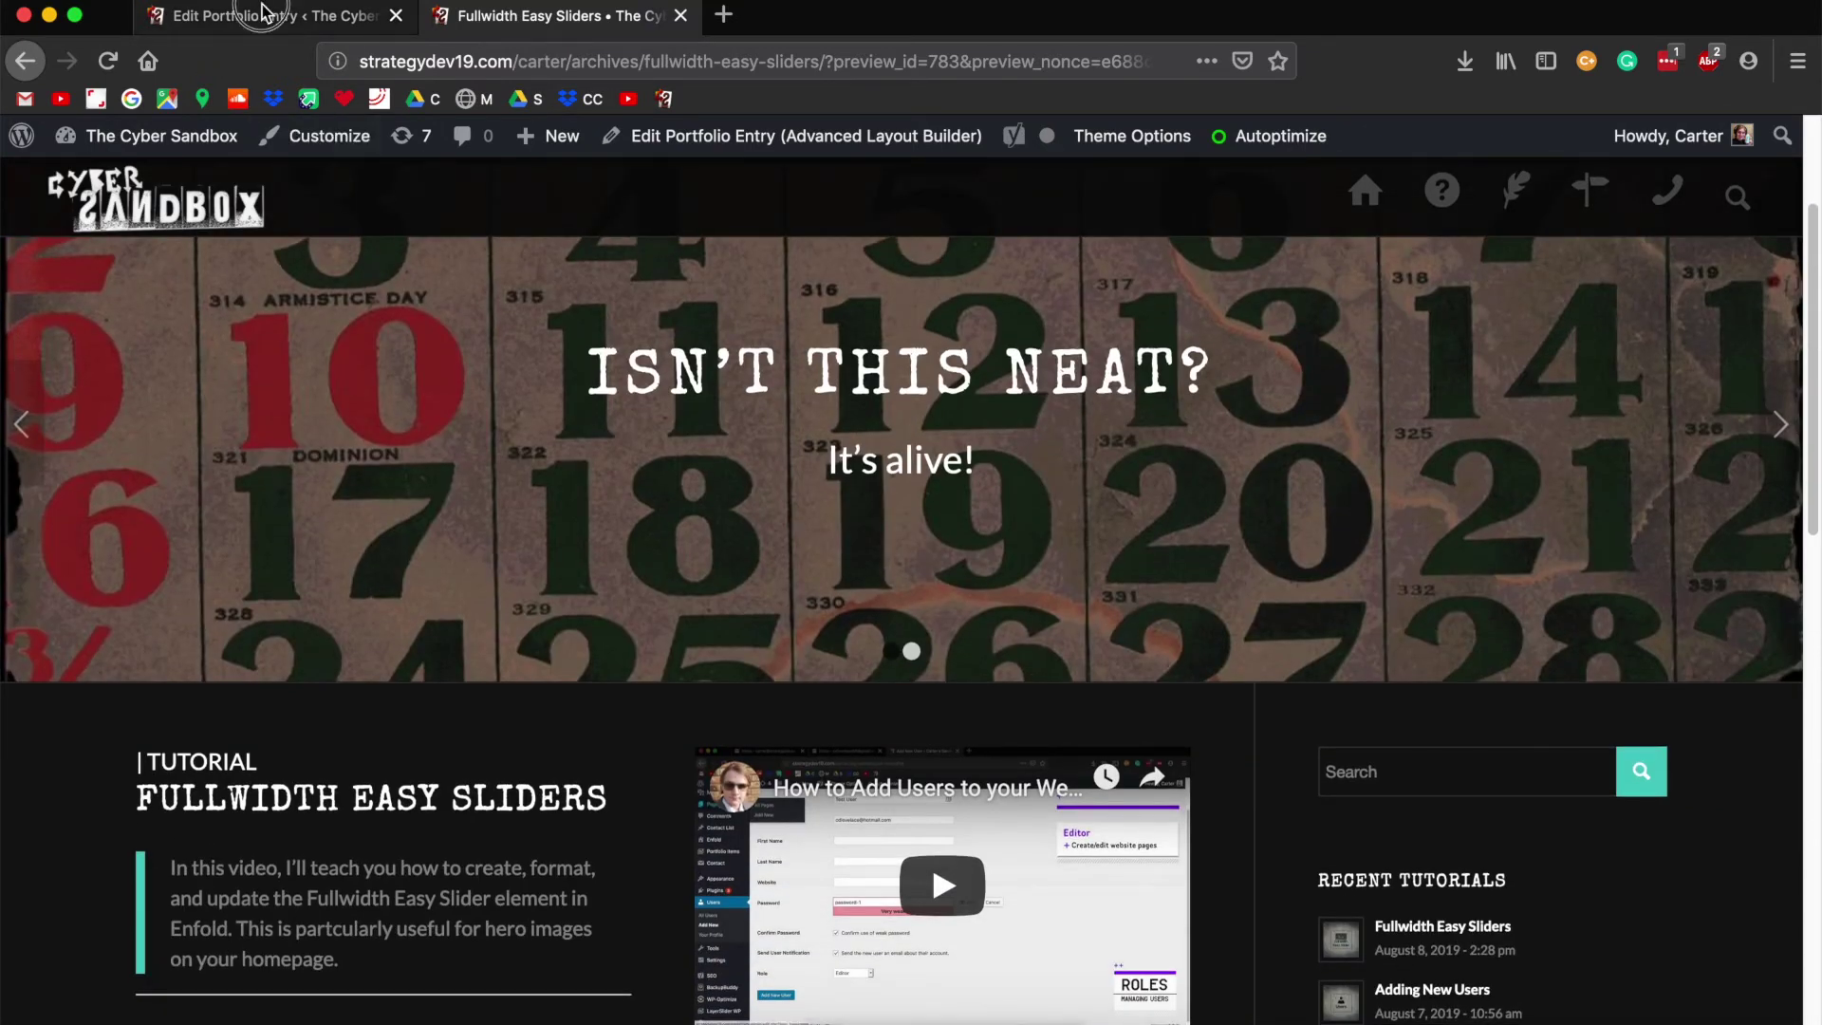
click(249, 16)
click(1683, 702)
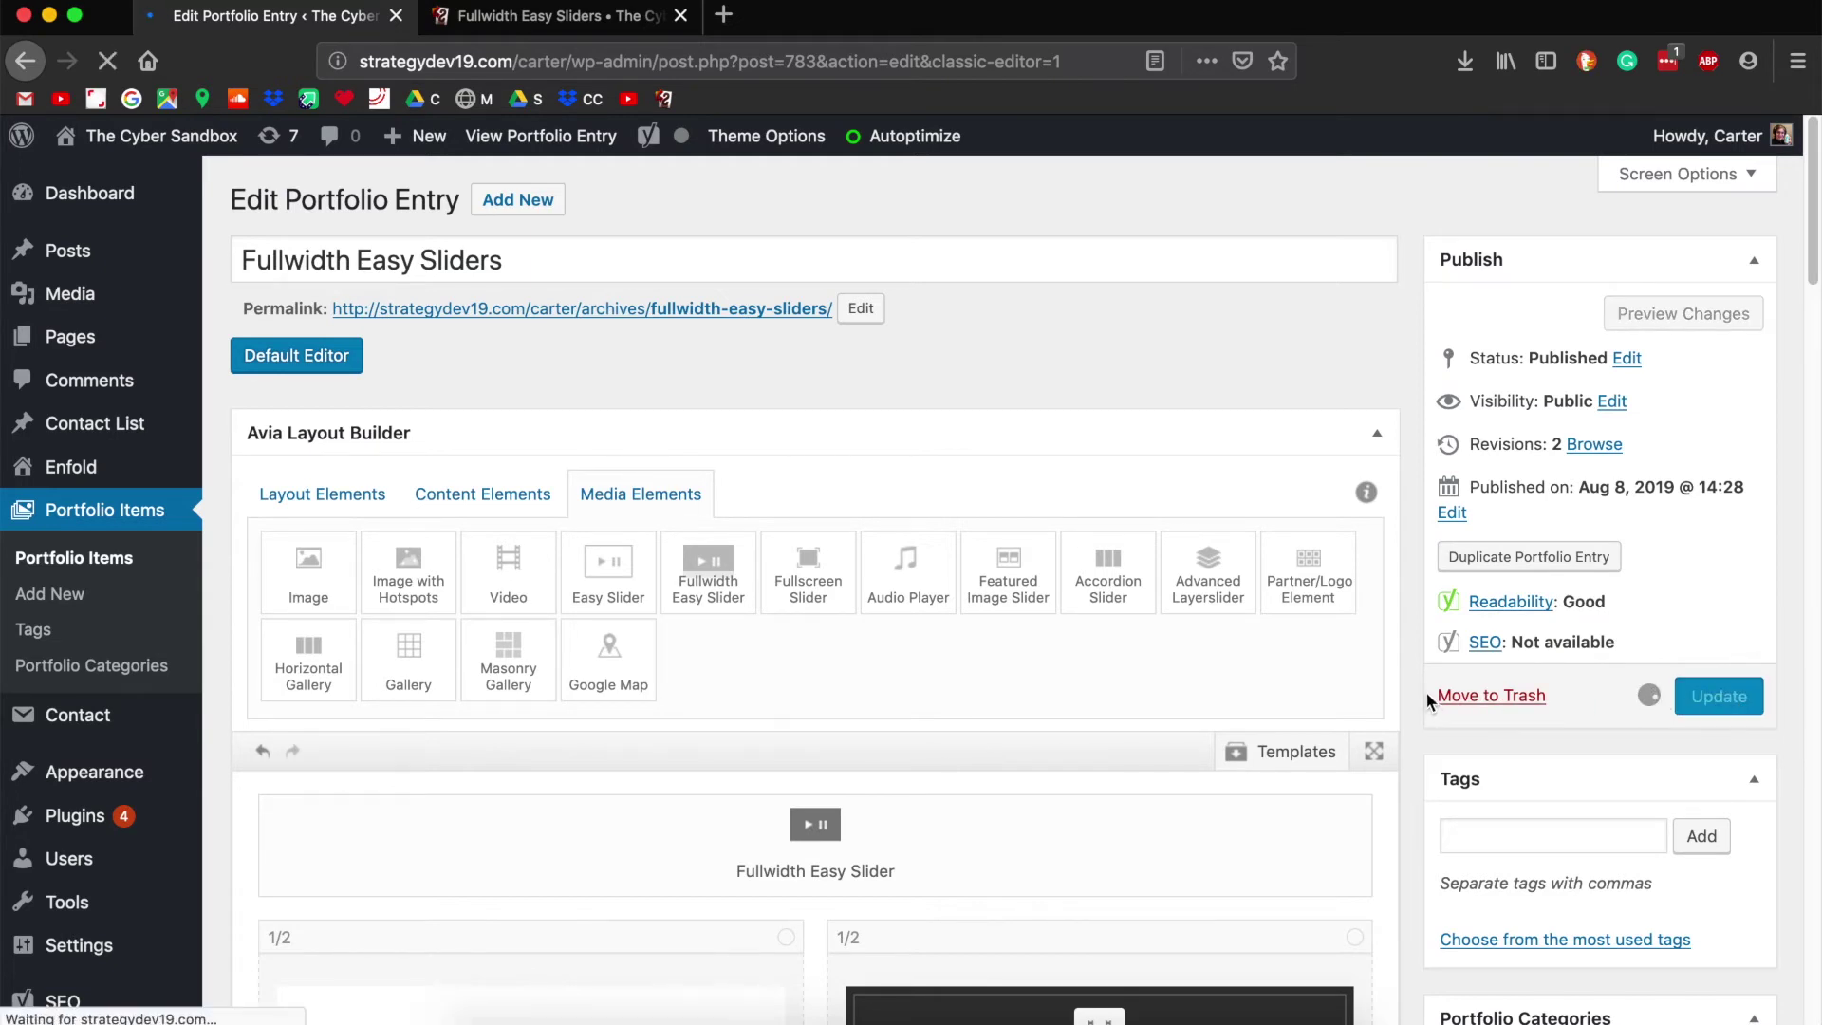